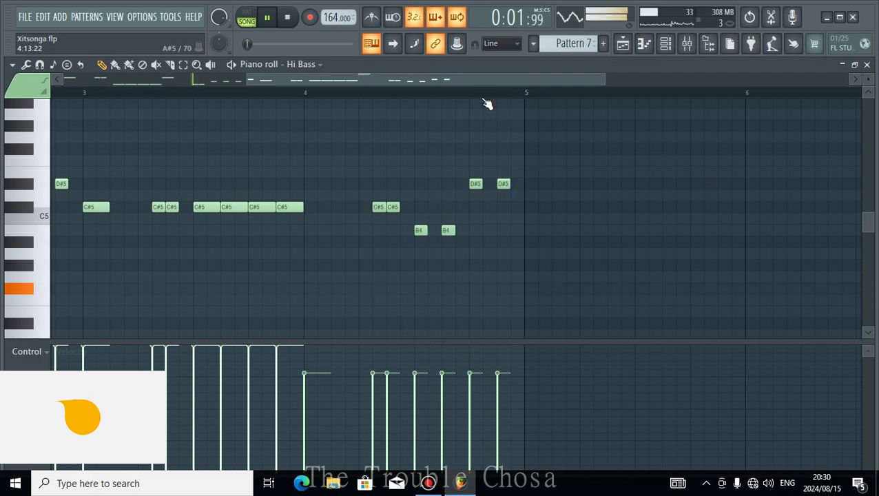
Transpose the C#6 note at bar 4 of the Hi Bass part down one octave to C#5.
scroll(487, 103, "down", 4)
scroll(440, 242, "up", 3)
scroll(482, 249, "down", 3)
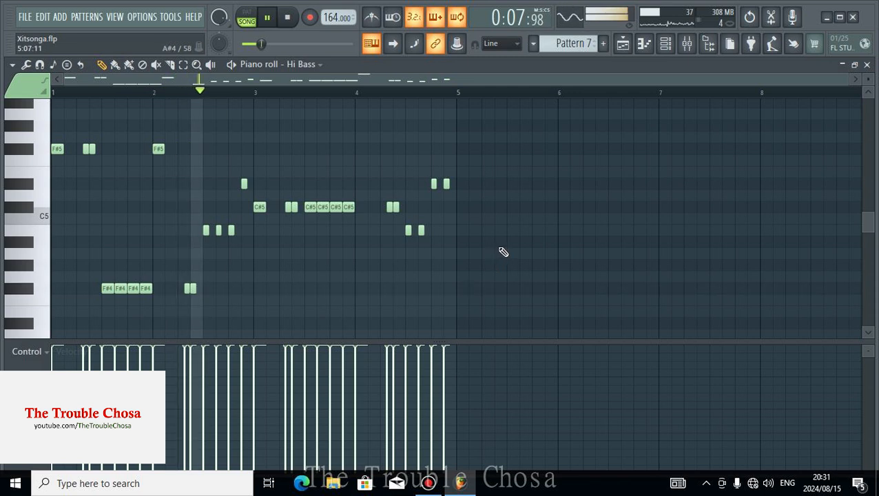
scroll(502, 252, "up", 2)
scroll(503, 252, "down", 3)
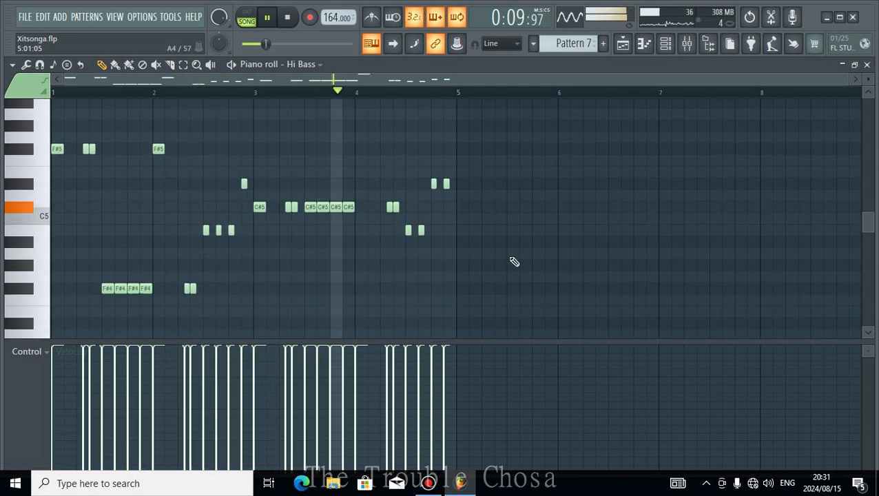
scroll(558, 248, "up", 2)
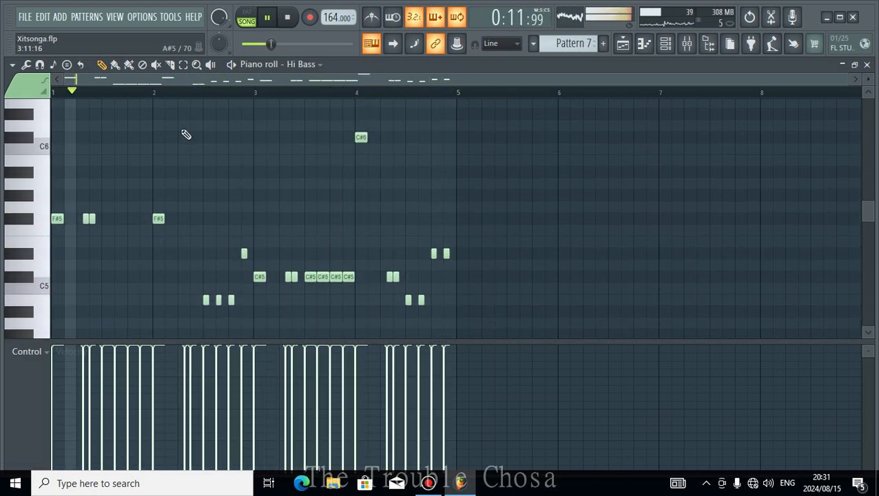
left_click(184, 66)
left_click_drag(385, 123, 323, 166)
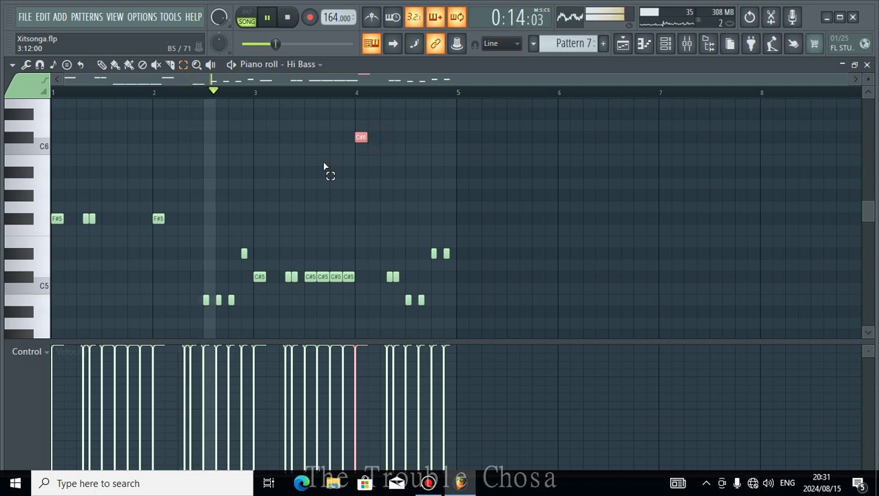
key("ctrl+Down")
key("ctrl+Down")
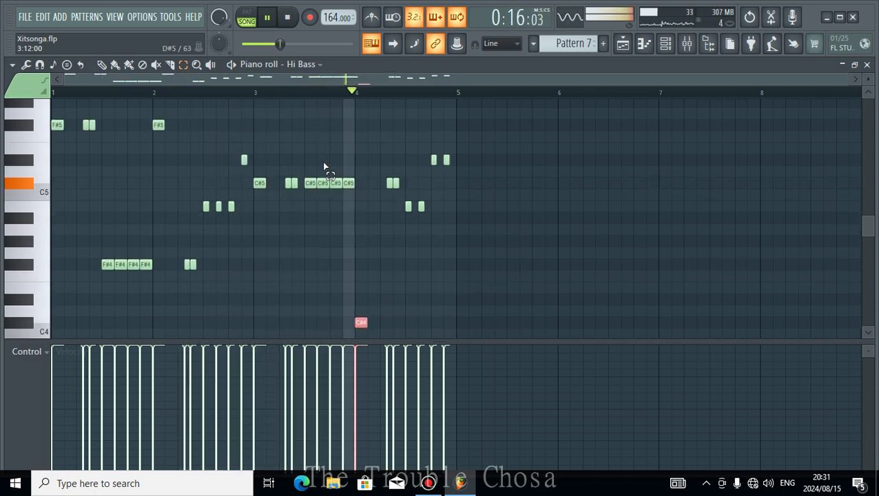
key("ctrl+Up")
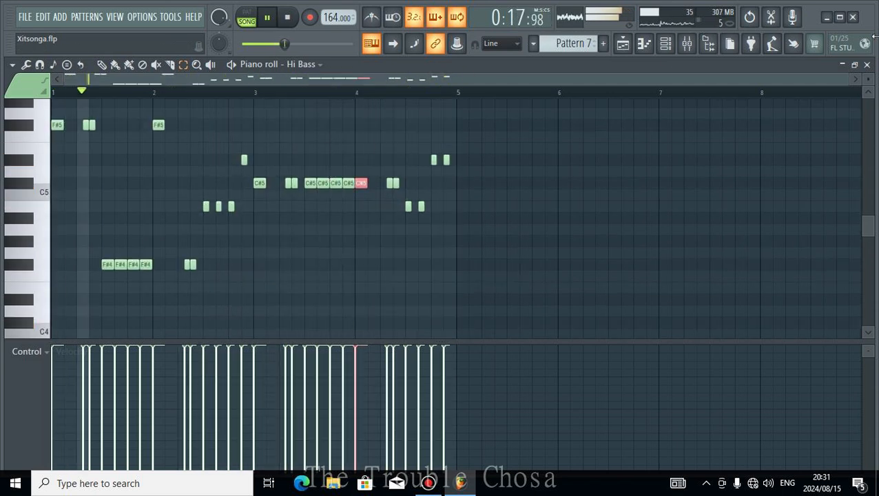
left_click(867, 65)
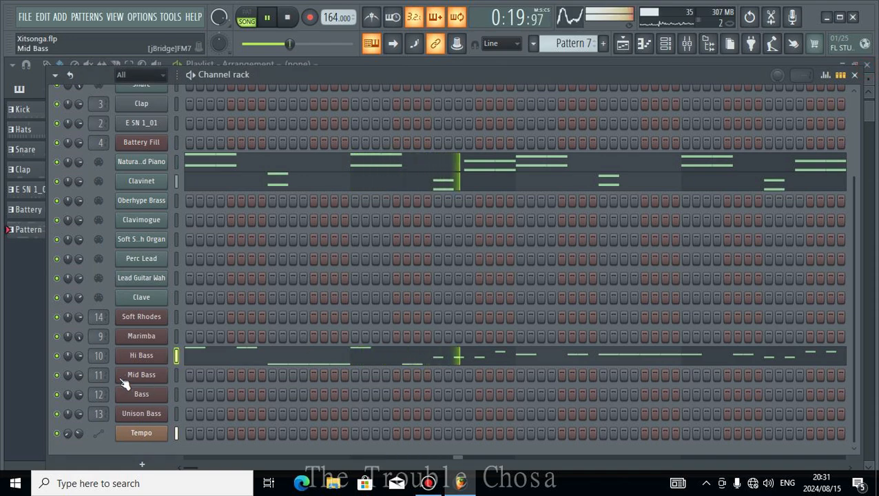
Copy the Hi Bass notes to the Mid Bass and Bass channels.
right_click(141, 356)
left_click(310, 299)
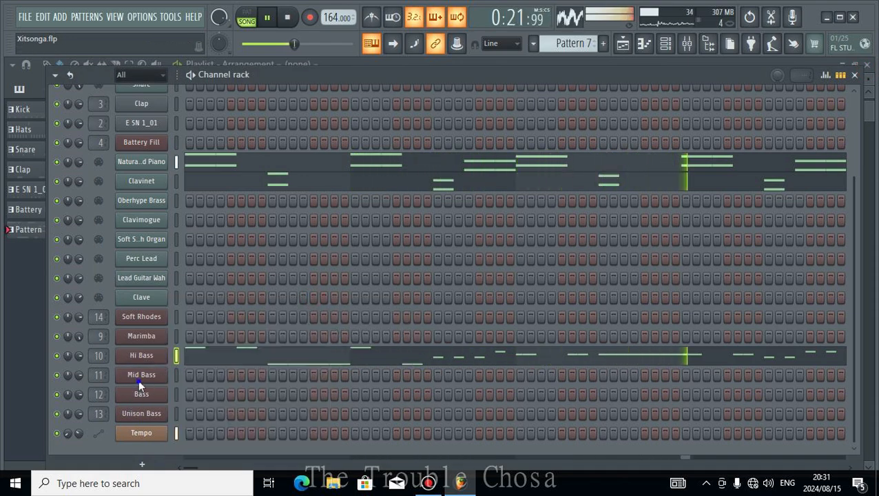
right_click(138, 379)
left_click(306, 312)
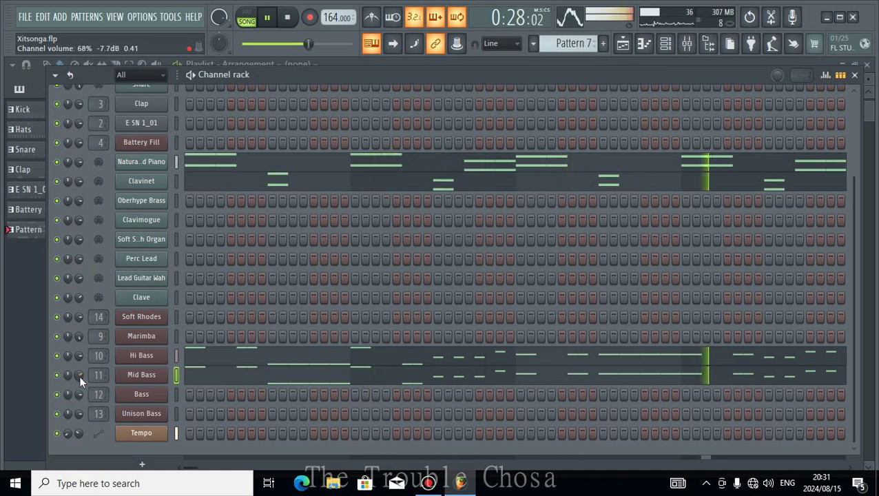
right_click(147, 400)
left_click(305, 310)
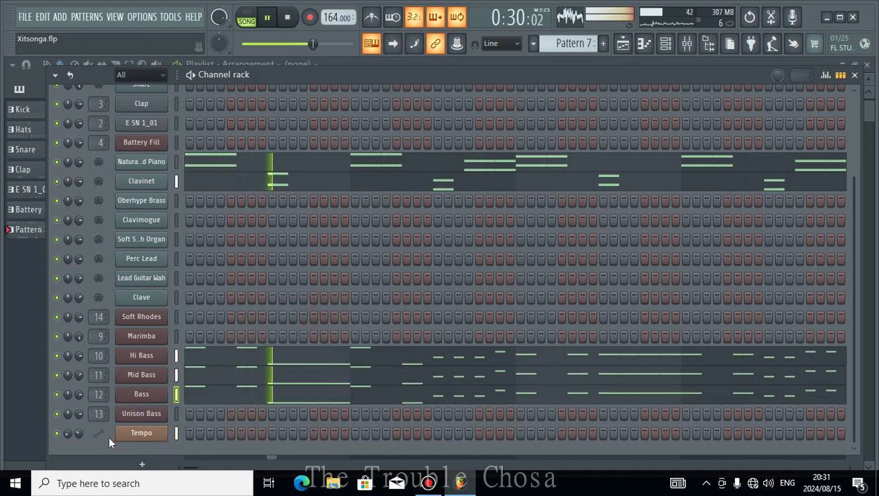
Quantize all Hi Bass notes in the piano roll so they share one short, uniform length.
left_click(309, 359)
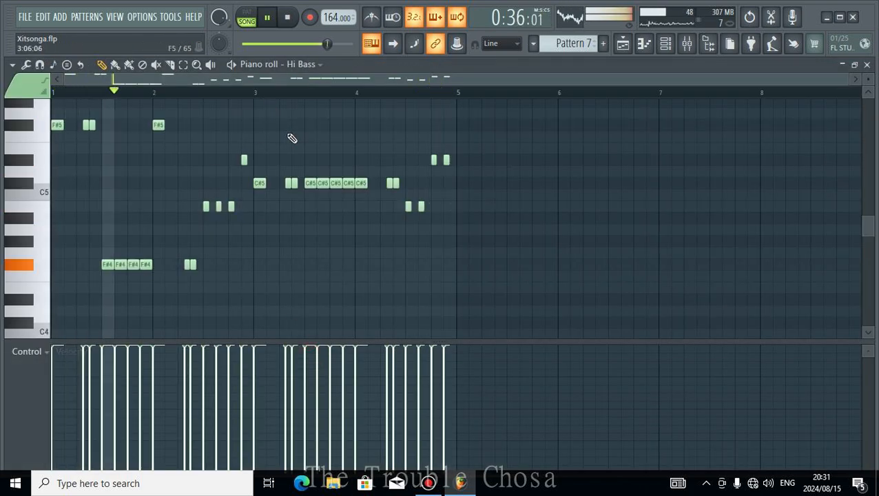
key("ctrl+a")
key("alt+q")
left_click(506, 321)
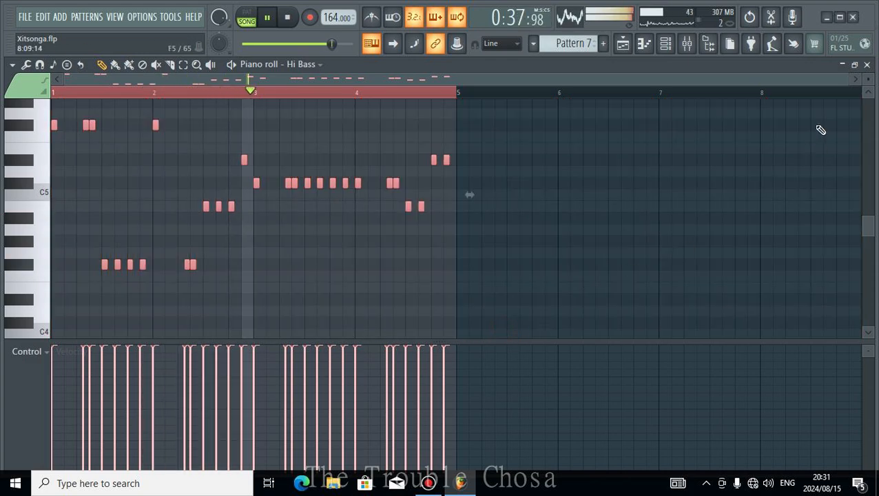
key("F6")
Copy the quantized Hi Bass notes and paste them over the Mid Bass and Bass parts.
right_click(141, 355)
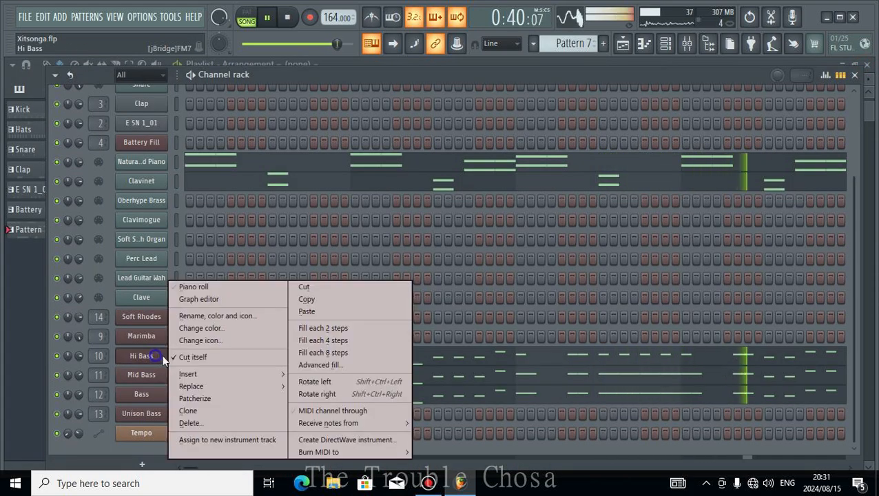
left_click(314, 300)
right_click(142, 375)
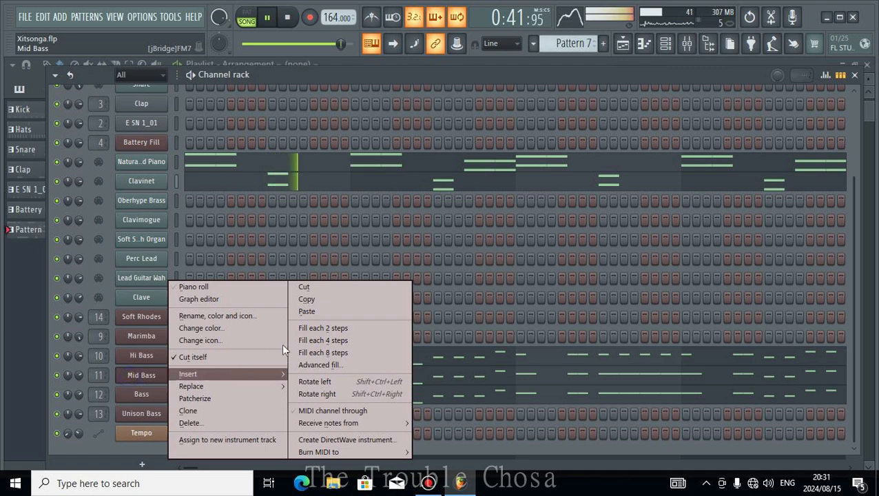
left_click(307, 311)
right_click(141, 394)
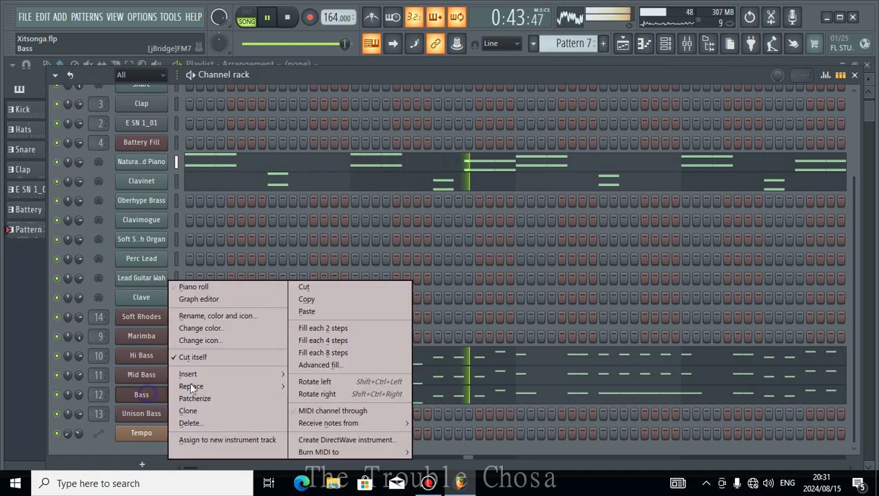
left_click(324, 313)
scroll(270, 404, "up", 1)
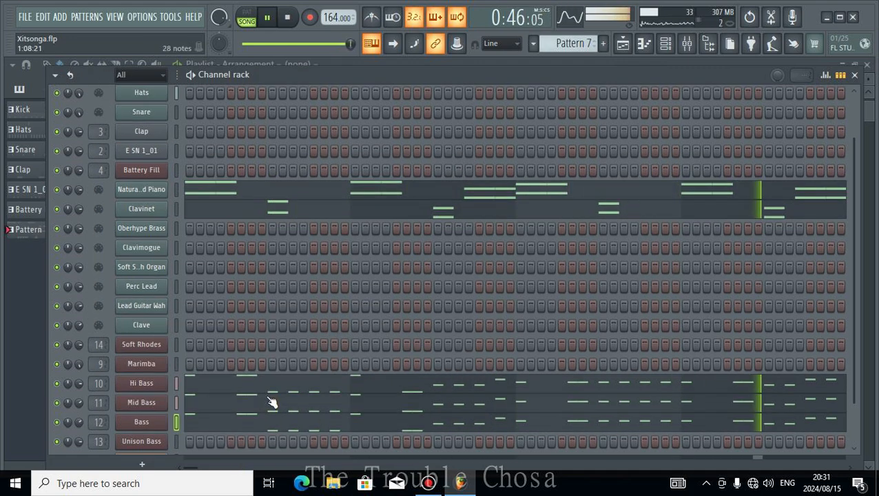
scroll(270, 394, "down", 1)
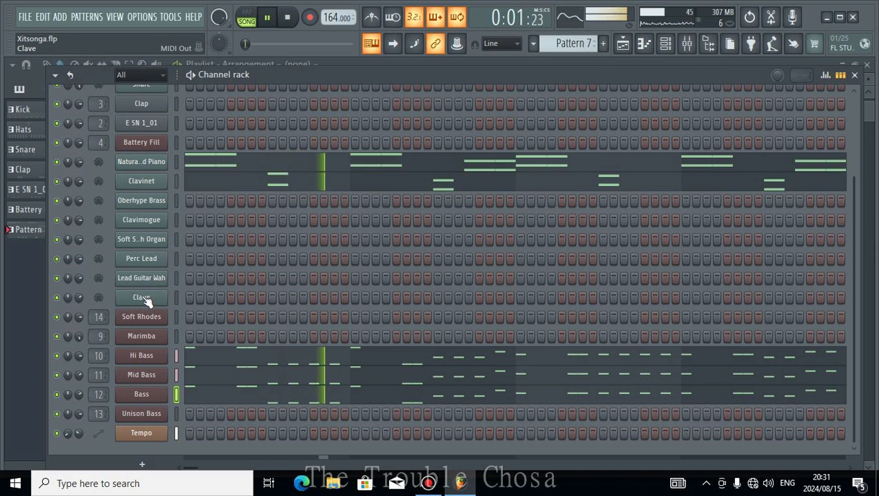
Draw a long F#2 note nearly filling bar 1 in the Lead Guitar Wah piano roll and play it back.
right_click(149, 279)
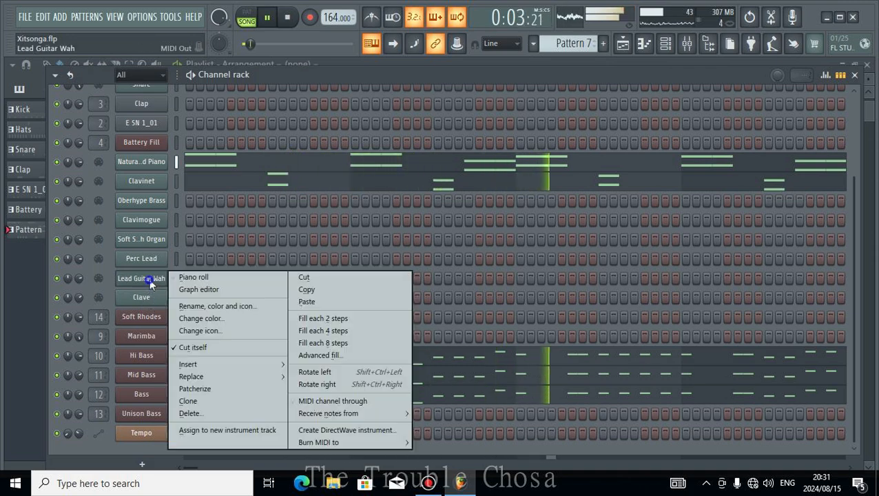
left_click(211, 278)
key("space")
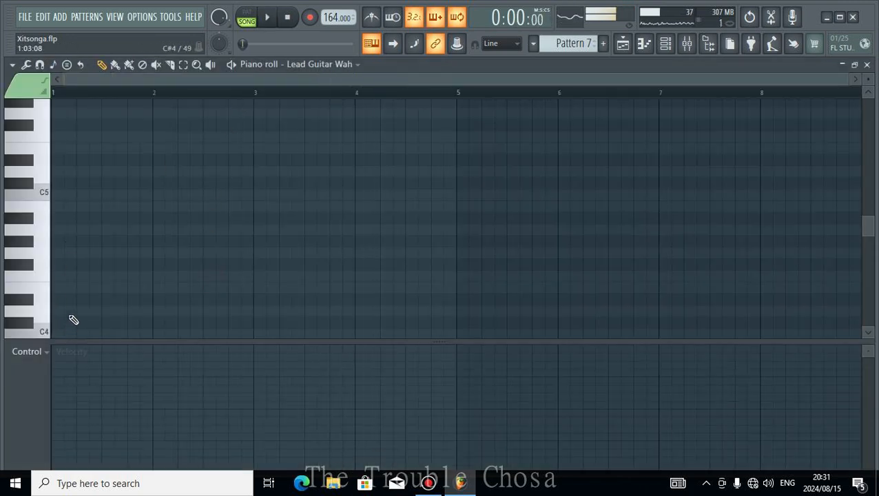
scroll(81, 276, "down", 1)
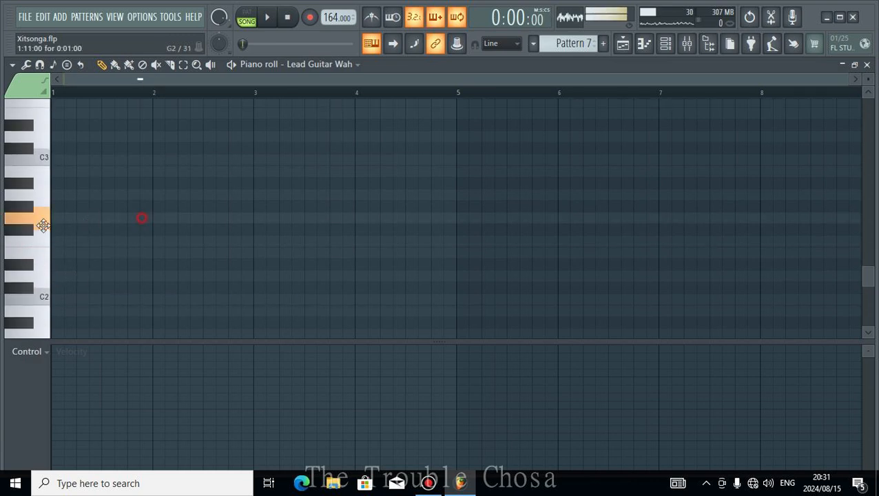
left_click_drag(65, 234, 153, 237)
key("space")
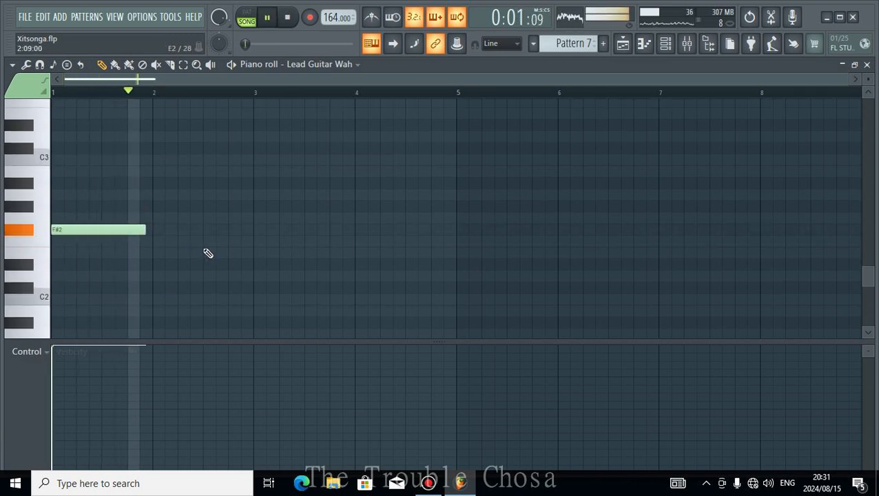
Add an equally long C#3 note at bar 3 of the Lead Guitar Wah part and lower both notes' velocity.
key("space")
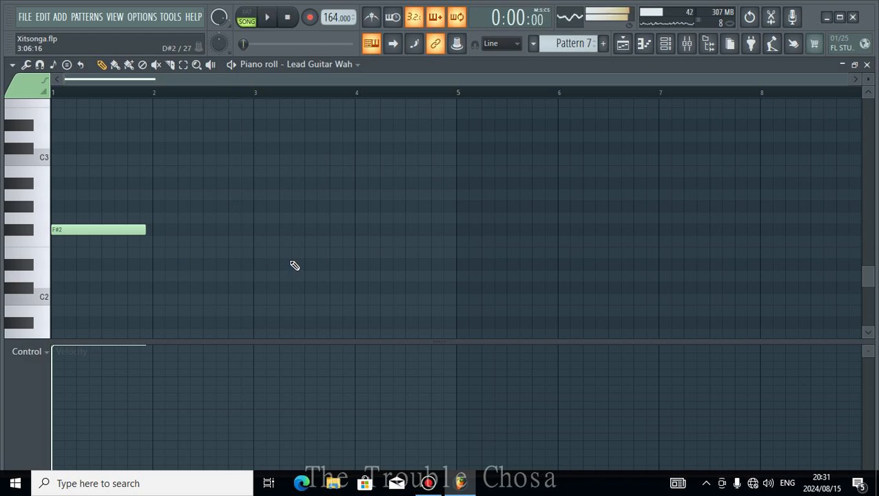
key("space")
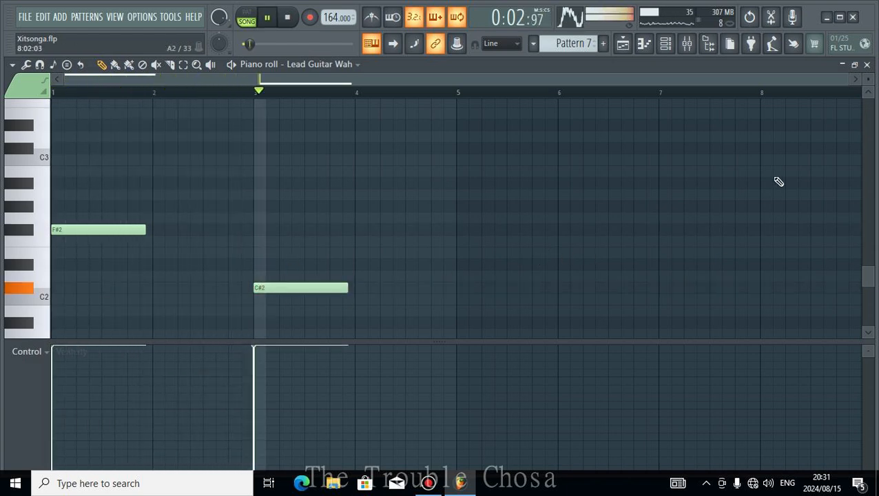
key("space")
left_click_drag(301, 287, 308, 139)
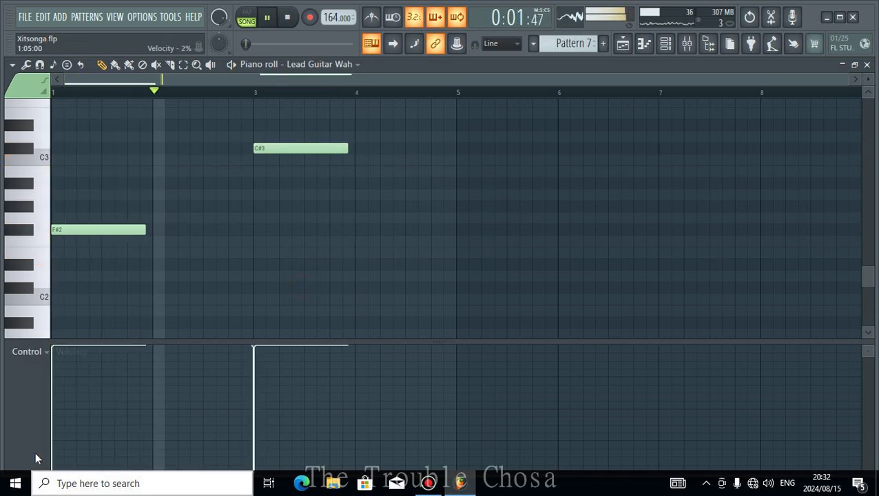
left_click_drag(65, 381, 254, 379)
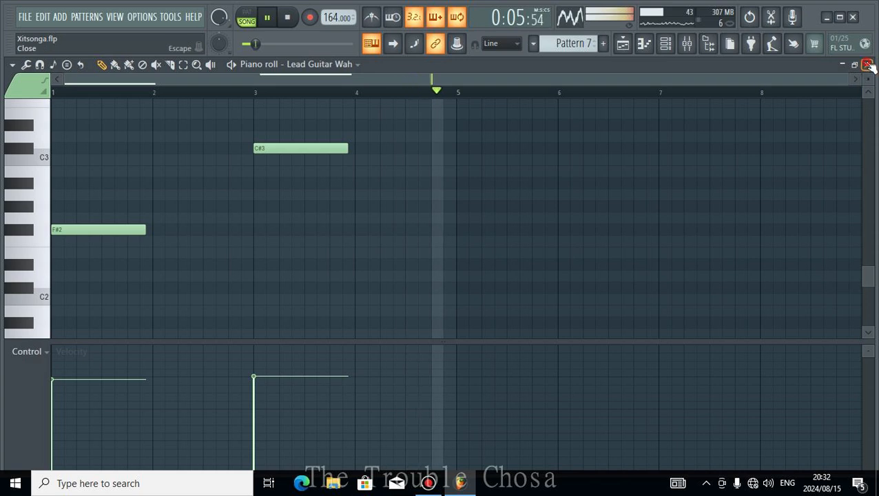
left_click(866, 64)
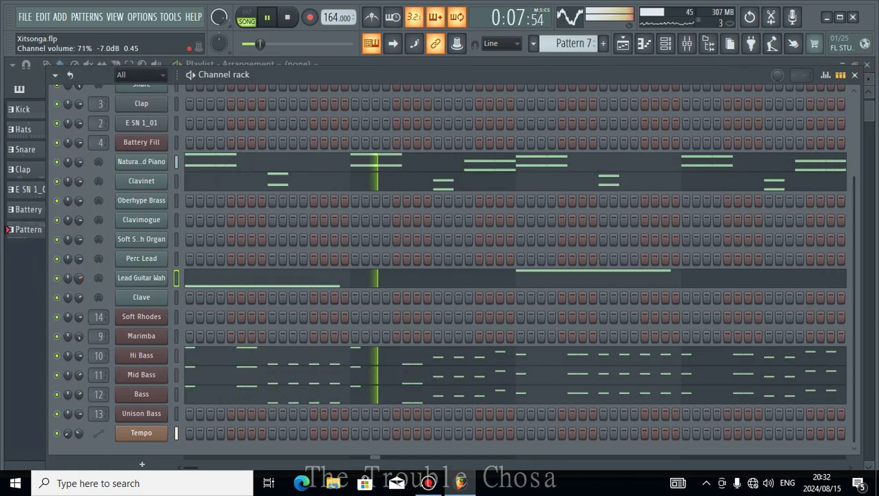
Place an F#2 note at the start of bar 2 in the Clave piano roll and shorten it to three steps.
right_click(153, 300)
left_click(205, 287)
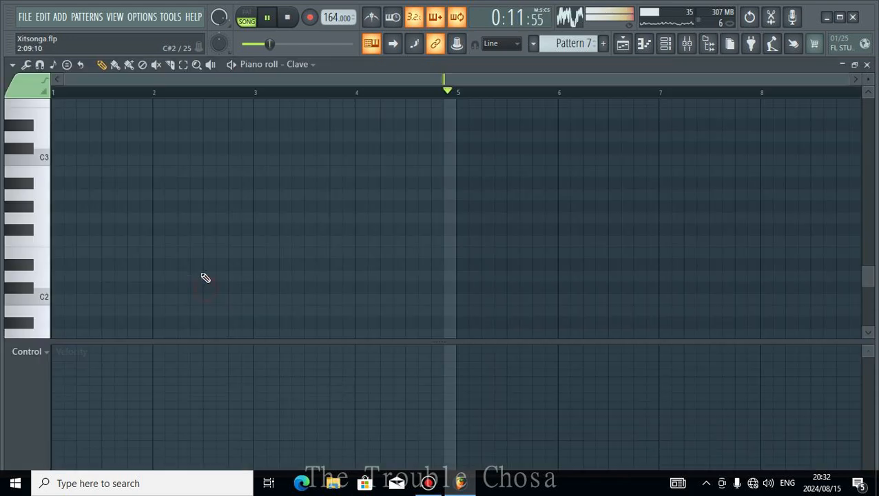
key("space")
scroll(36, 207, "down", 3)
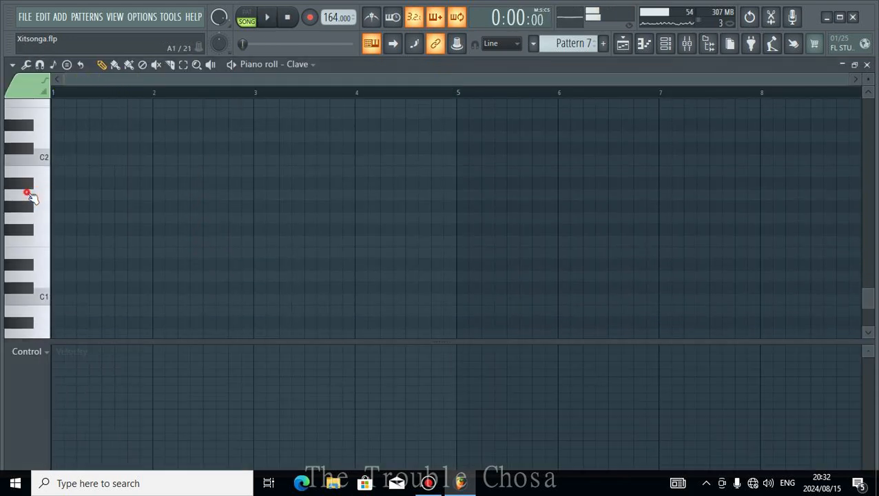
scroll(35, 150, "up", 3)
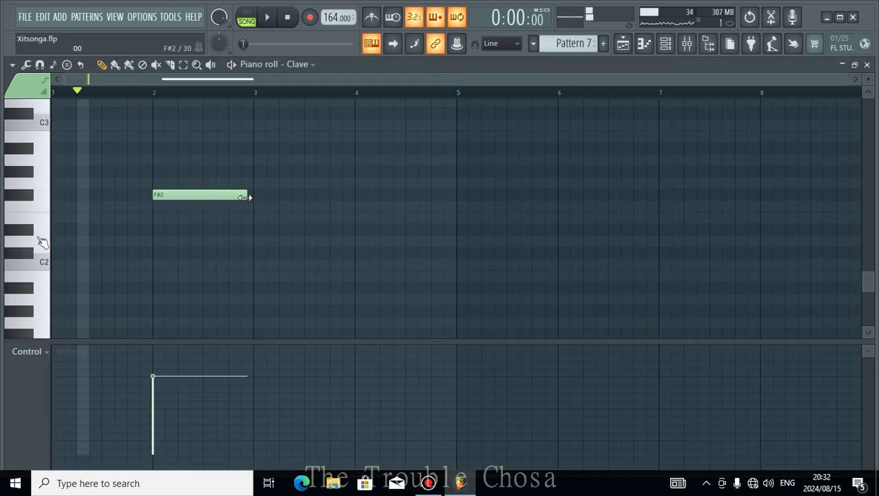
left_click_drag(247, 196, 160, 194)
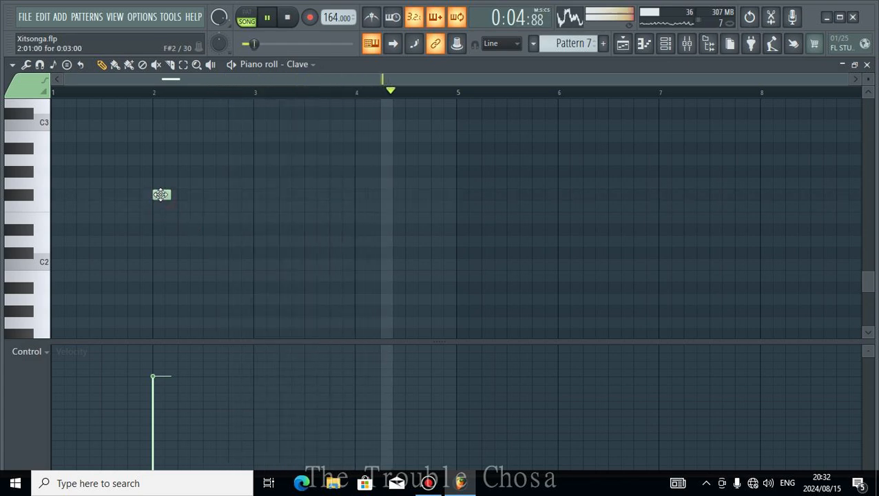
Add three-step Clave notes: B2 halfway through bar 2, C#2 at bar 4 and B1 halfway through bar 4.
left_click(357, 253)
left_click(207, 218)
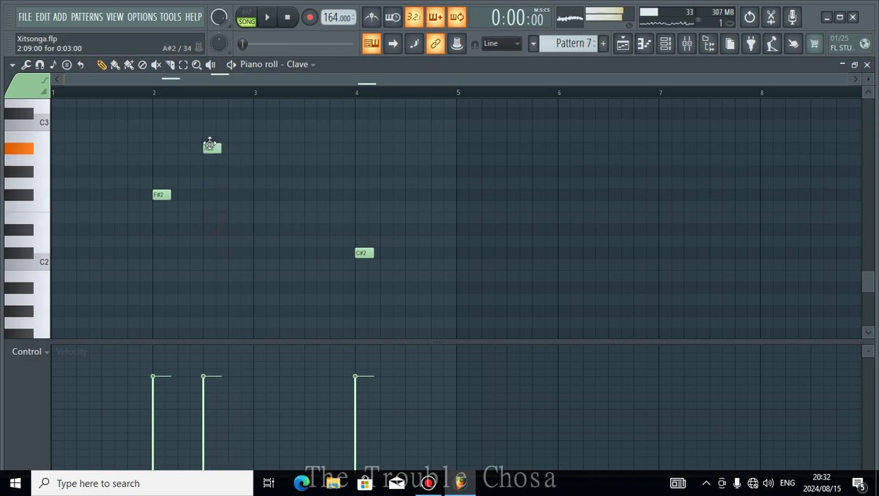
key("space")
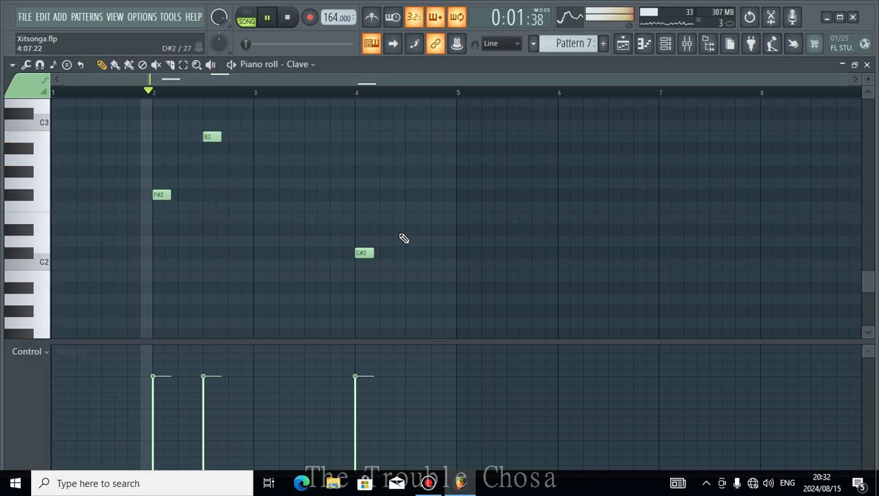
left_click(408, 276)
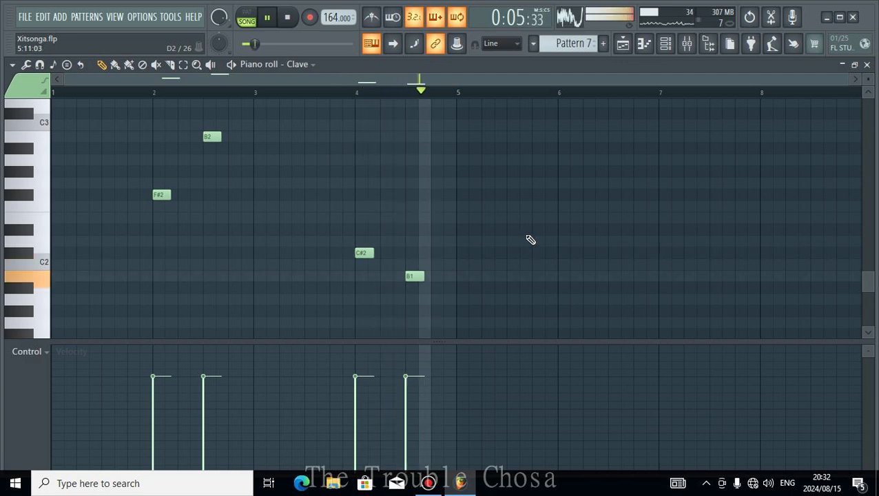
left_click(867, 64)
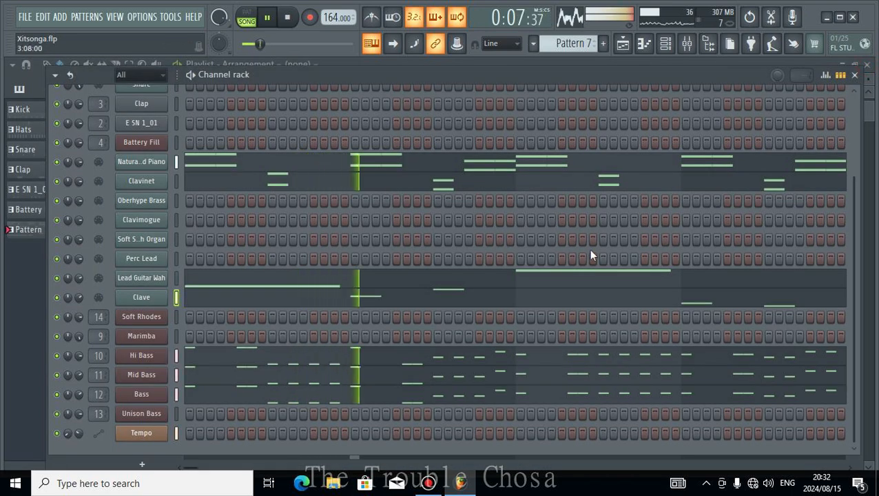
Rename the Clave channel as Numetal.
right_click(145, 301)
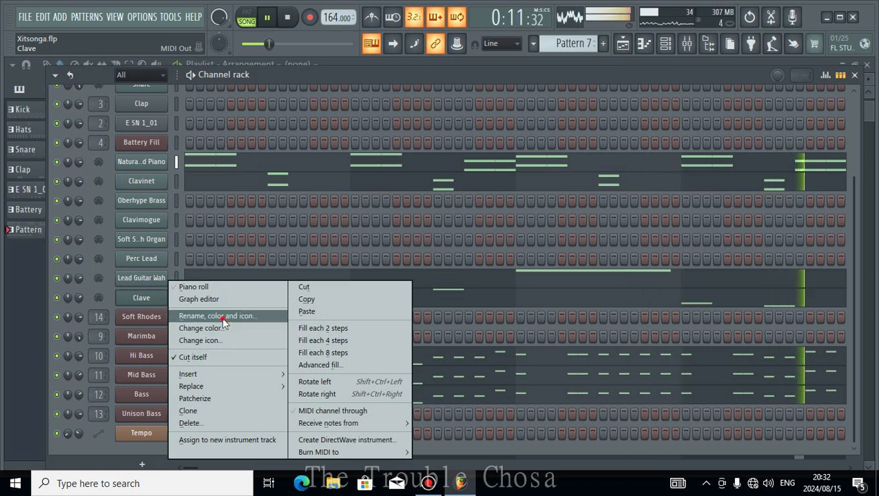
left_click(219, 316)
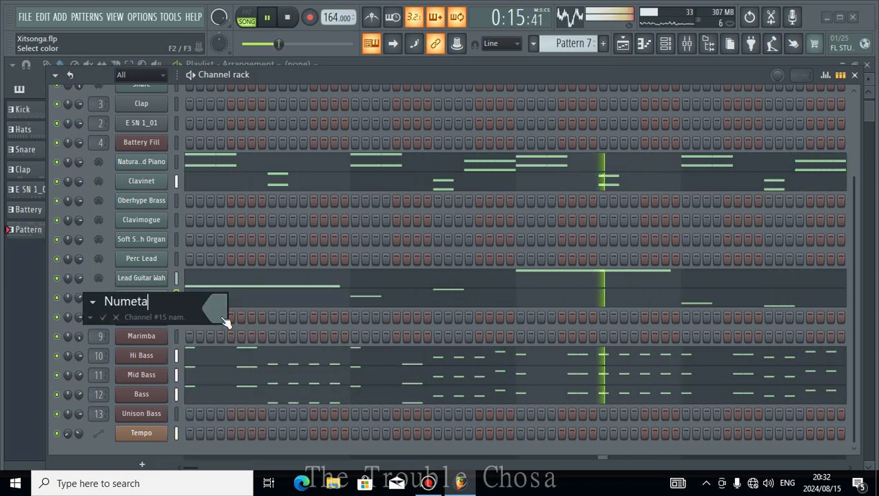
type("Numetal")
key("Return")
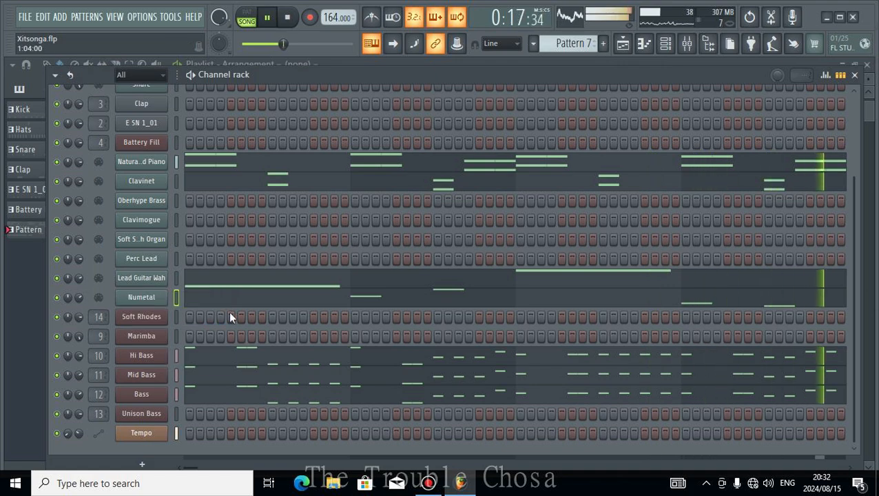
Add one-step notes in the Marimba piano roll: two adjacent A#2 and a G#2 late in bar 1, and F#2 at bar 2.
right_click(141, 343)
left_click(194, 287)
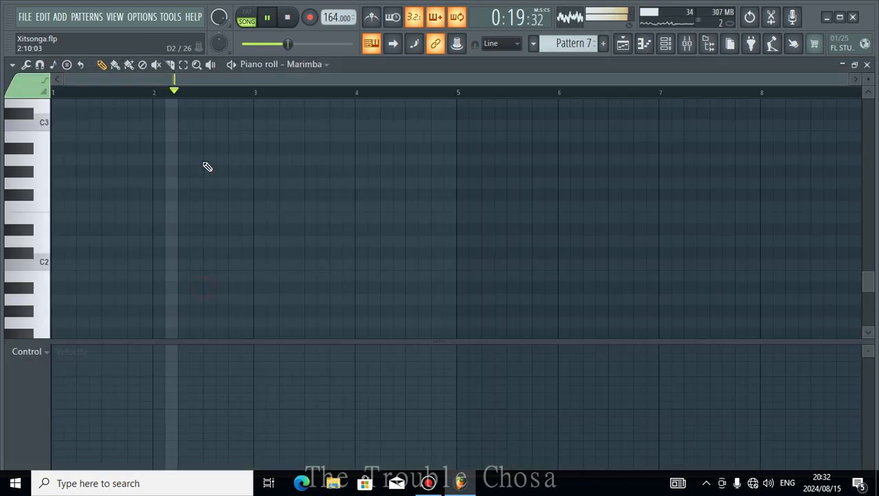
scroll(210, 202, "up", 2)
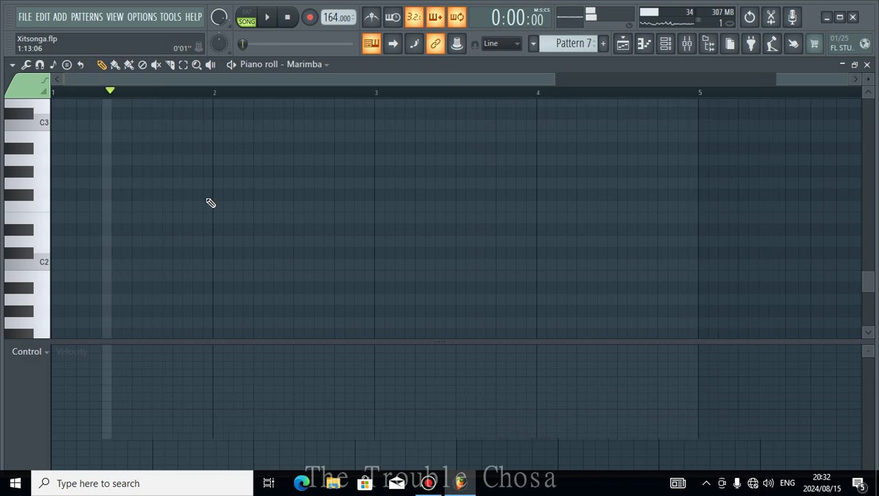
left_click(217, 196)
left_click_drag(242, 195, 222, 195)
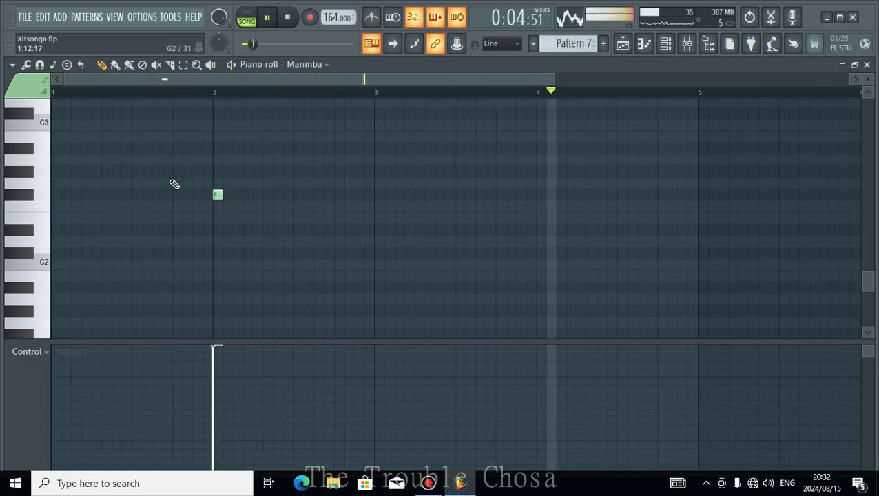
left_click(166, 149)
left_click(176, 149)
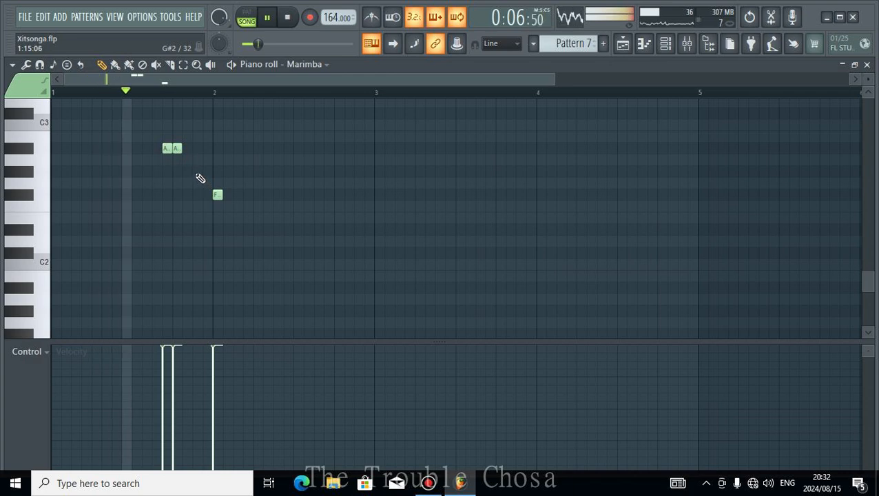
left_click(197, 172)
Transpose the four Marimba notes up three octaves while playing the pattern back.
key("space")
scroll(377, 218, "up", 3)
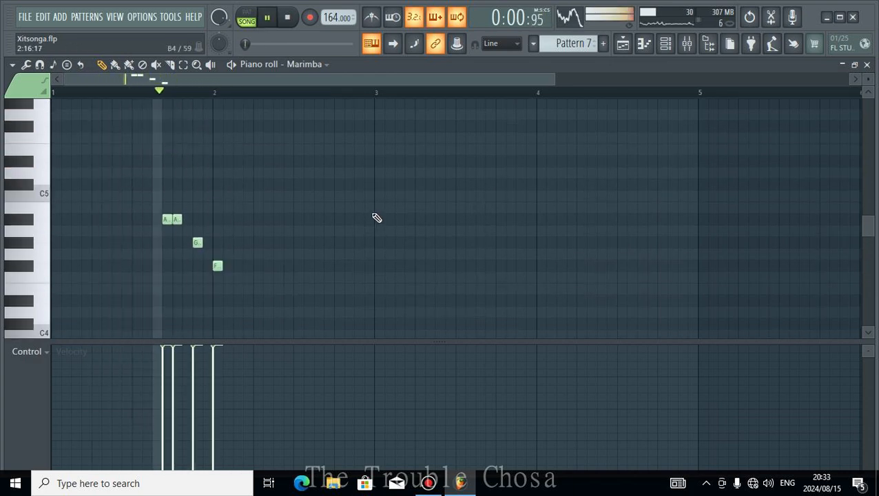
key("space")
scroll(312, 274, "up", 2)
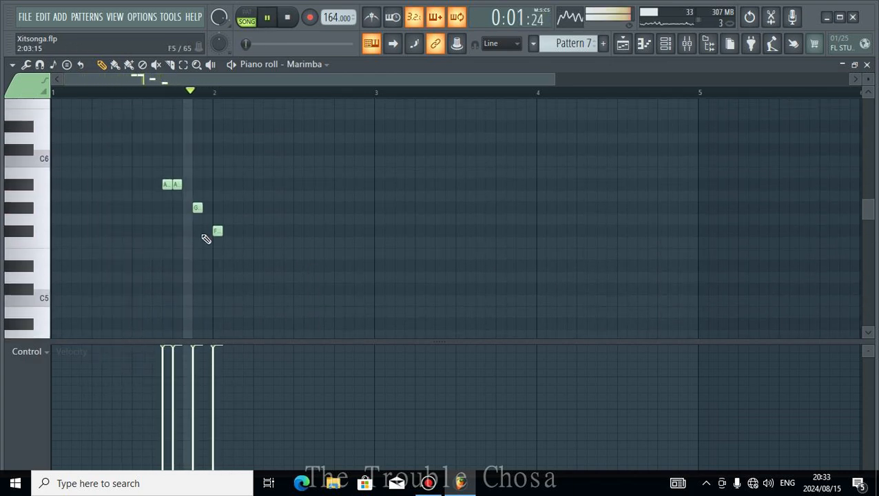
Lower the velocity of the four Marimba notes slightly and add a one-step C#6 note halfway through bar 1.
left_click_drag(162, 369, 213, 364)
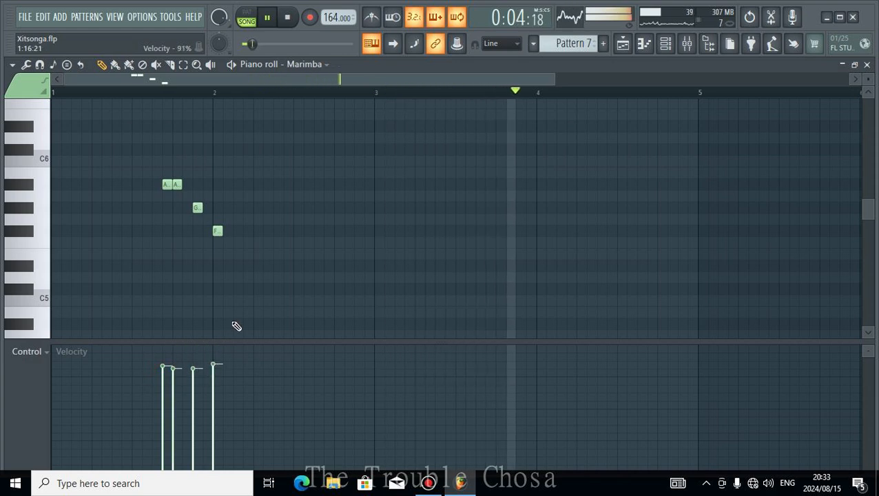
left_click(163, 373)
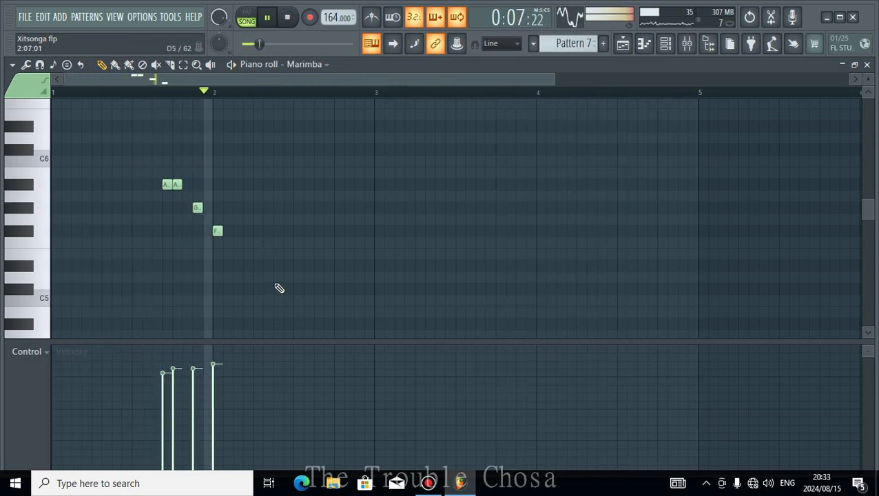
left_click(136, 150)
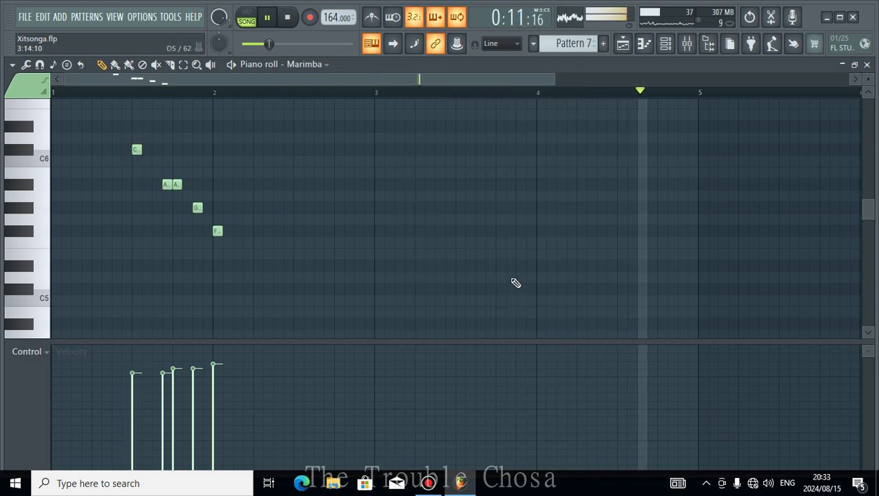
Add one-step Marimba notes: two adjacent G#5 and an F#5 late in bar 3, and F5 at the start of bar 4.
left_click(539, 243)
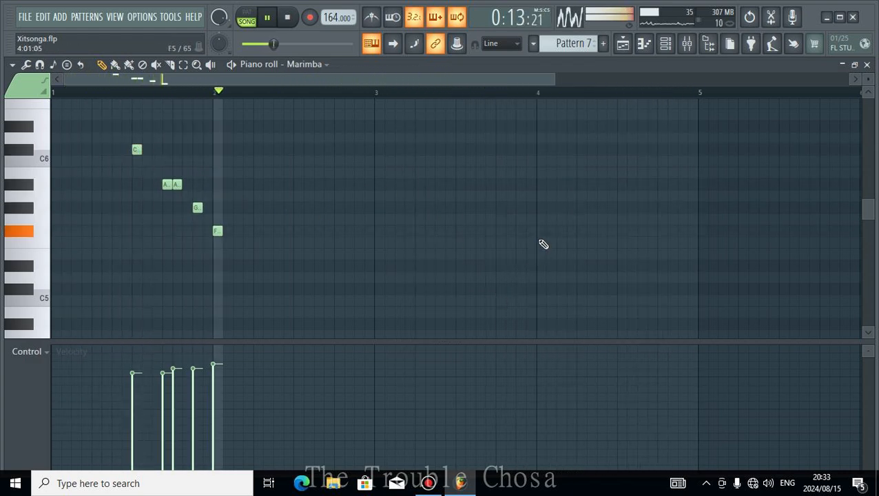
key("space")
left_click(488, 207)
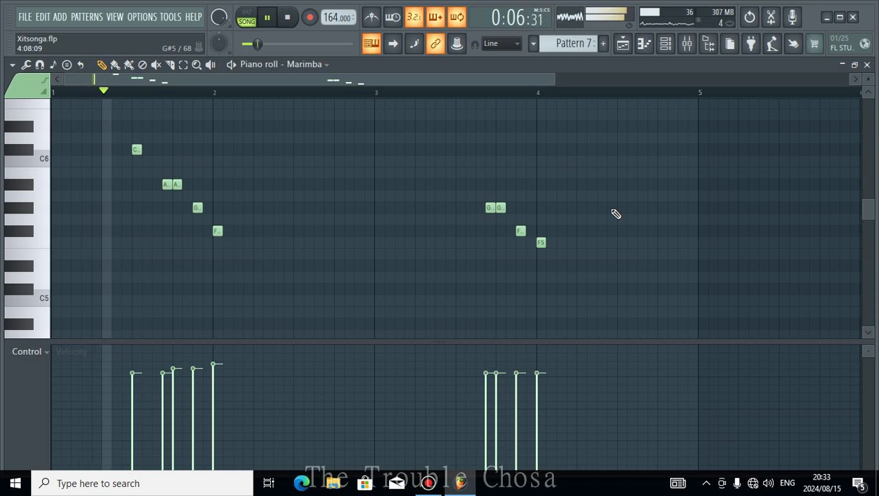
Transpose all Marimba notes up one octave and close the piano roll.
key("ctrl+Up")
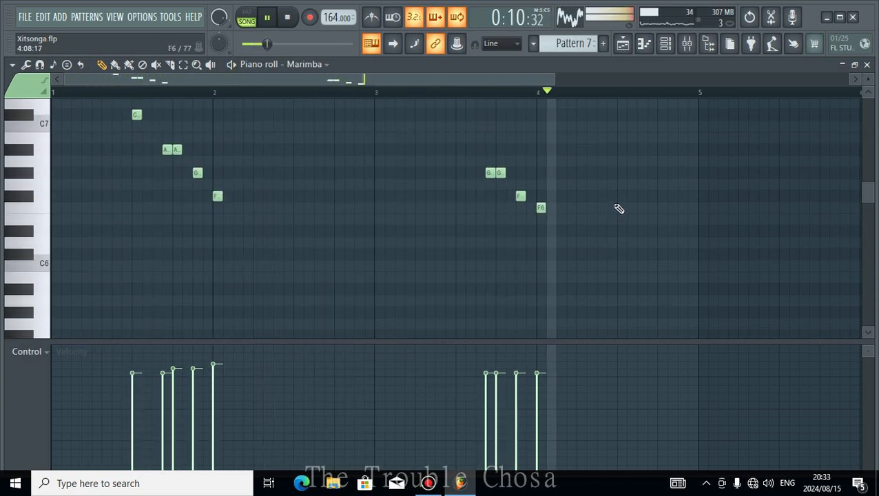
scroll(617, 209, "up", 2)
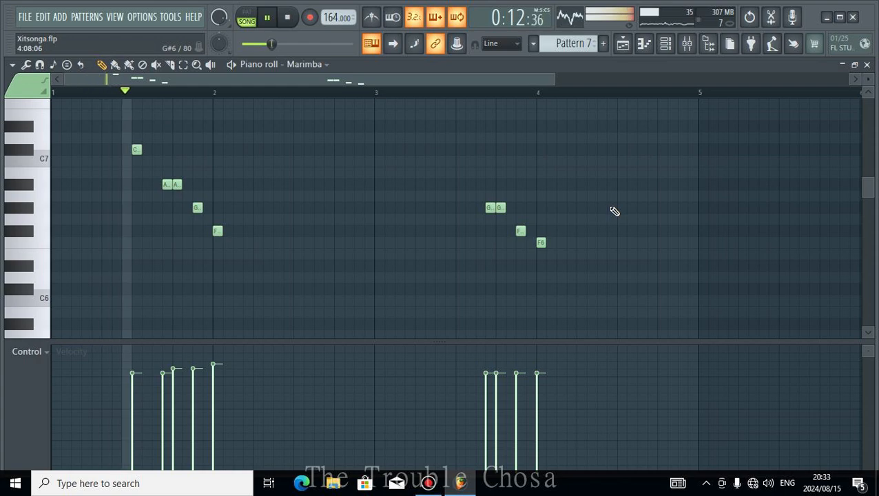
left_click(867, 64)
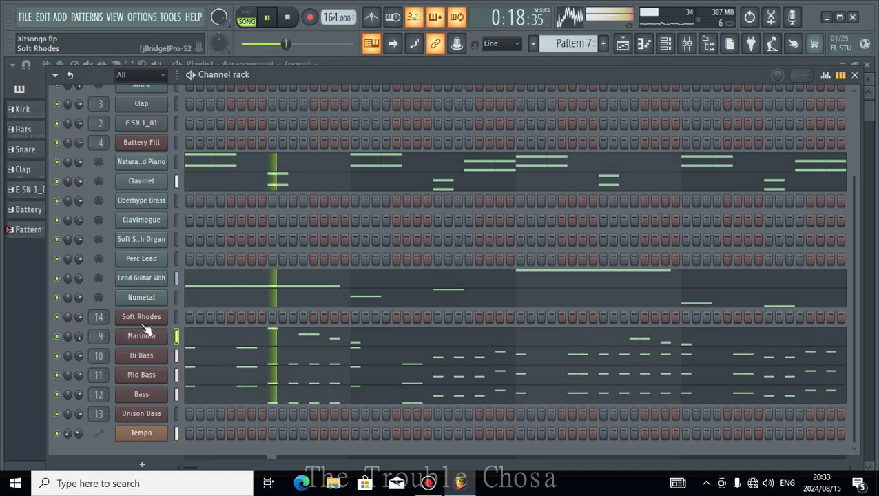
Lower the velocity of the Natural Grand Piano notes slightly and transpose the whole part down one octave.
scroll(169, 328, "up", 2)
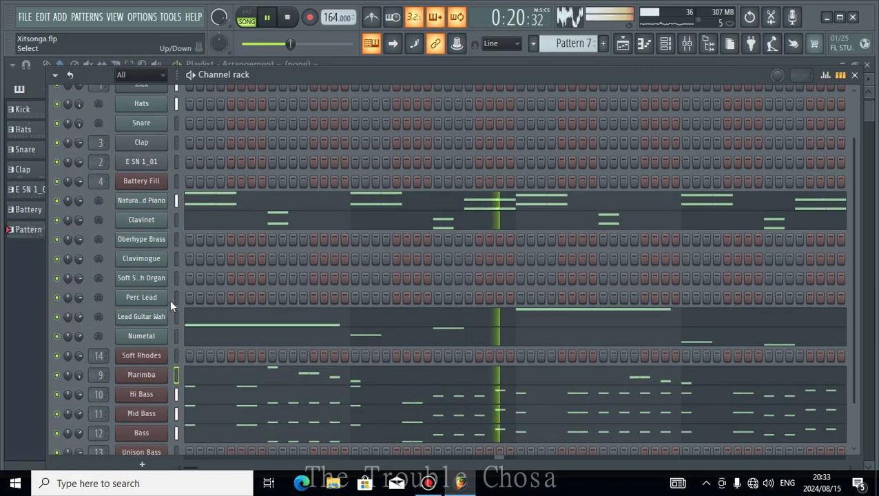
left_click(241, 202)
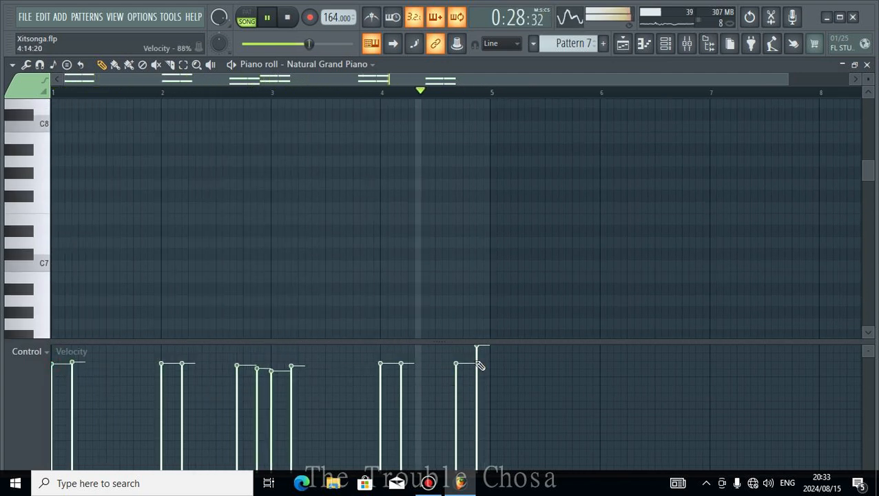
scroll(601, 245, "up", 8)
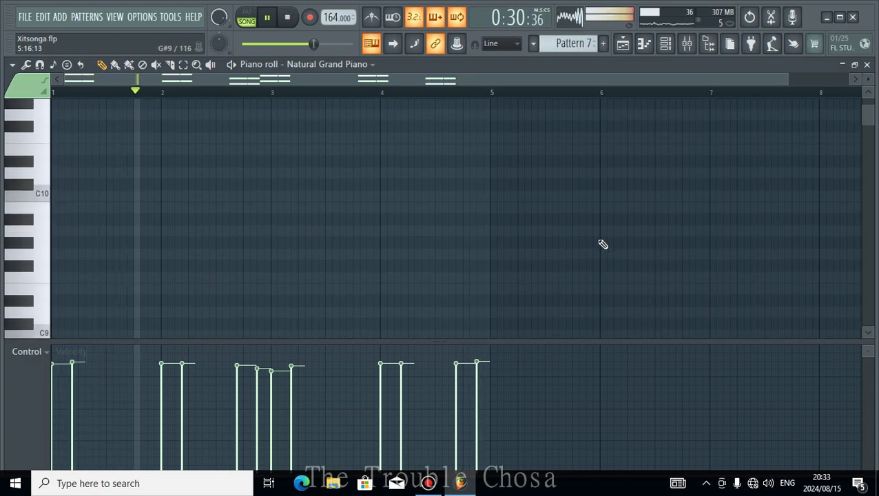
scroll(621, 276, "down", 10)
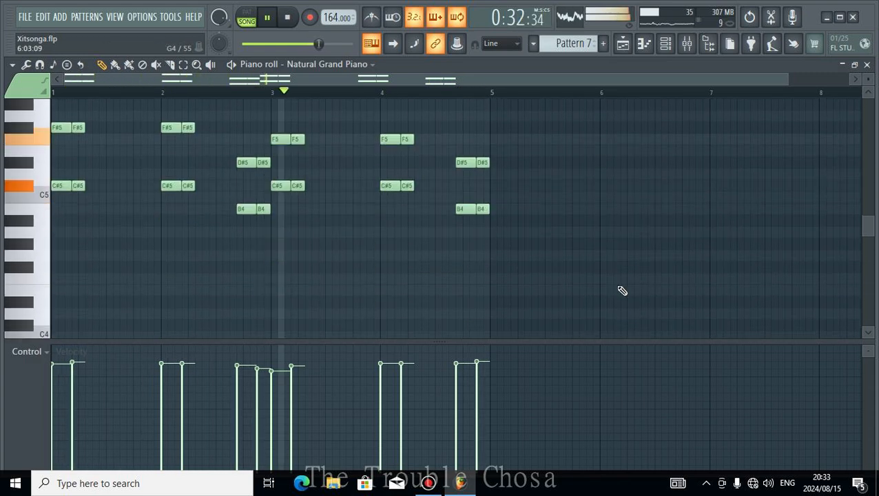
key("ctrl+Down")
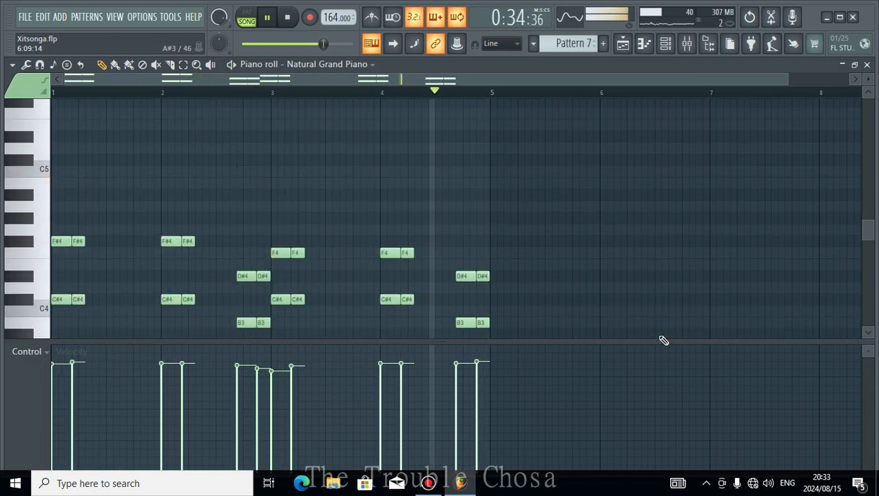
scroll(582, 268, "down", 3)
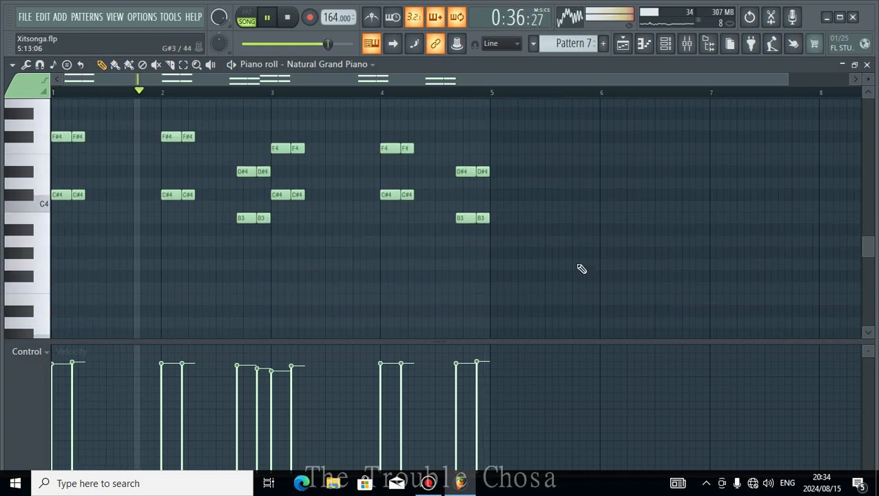
left_click(866, 65)
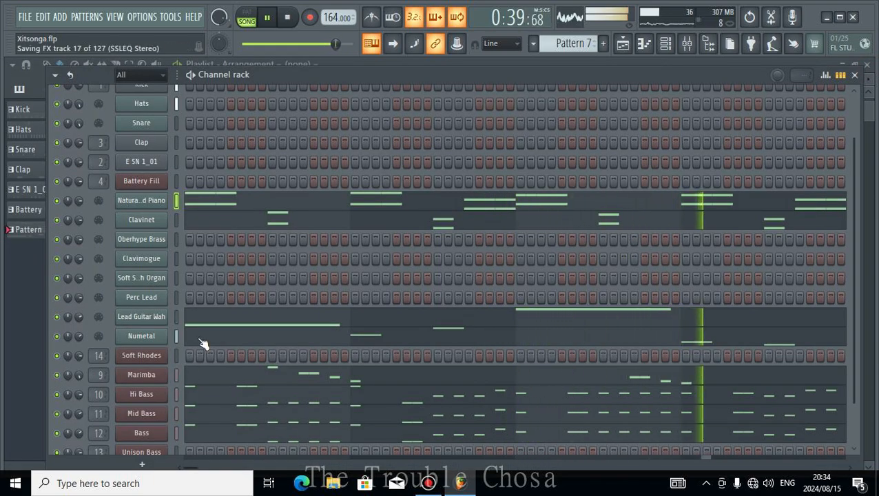
Draw a three-step C#4 note halfway through bar 1 of the Oberhype Brass part and raise it one octave.
right_click(165, 235)
left_click(189, 236)
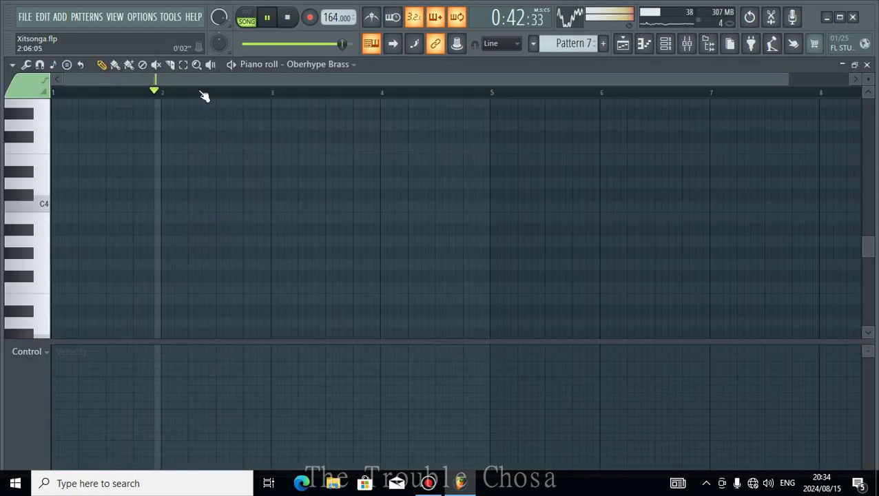
scroll(159, 83, "up", 3)
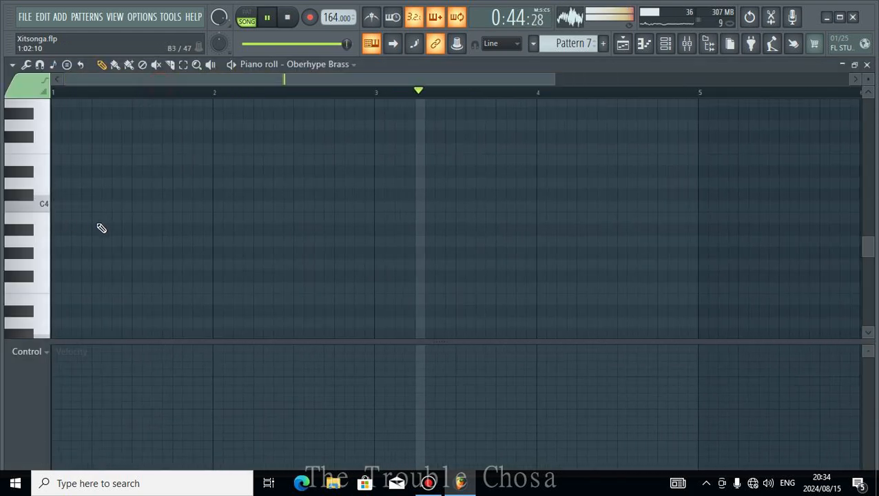
left_click(137, 194)
left_click_drag(155, 194, 161, 194)
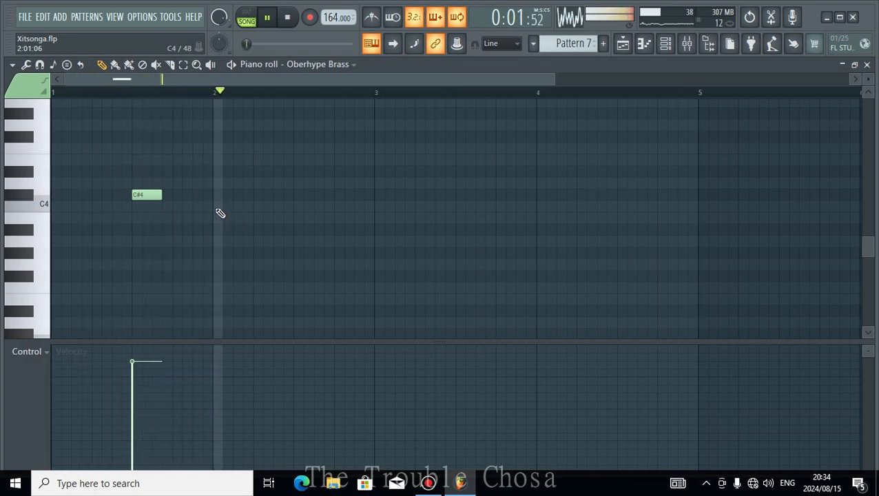
key("ctrl+Up")
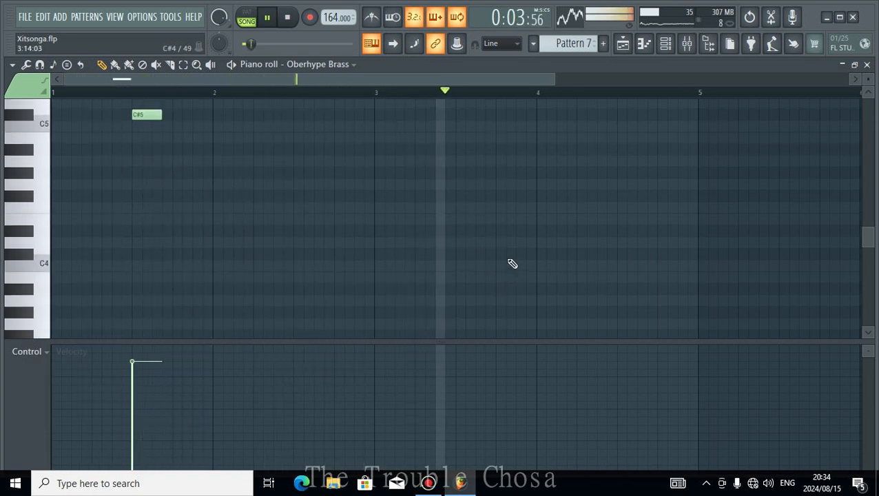
scroll(513, 263, "up", 3)
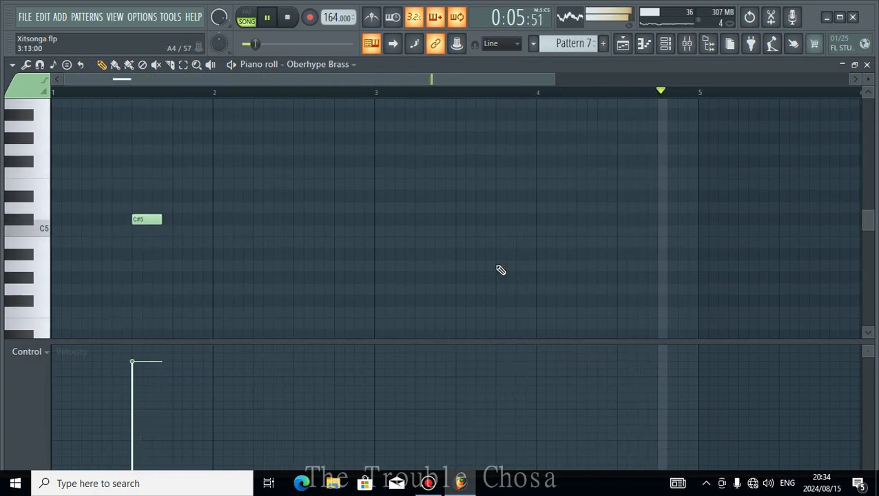
Add a one-step C#5 note to the Oberhype Brass part and place it on beat 4 of bar 1.
left_click(197, 219)
left_click_drag(219, 219, 202, 219)
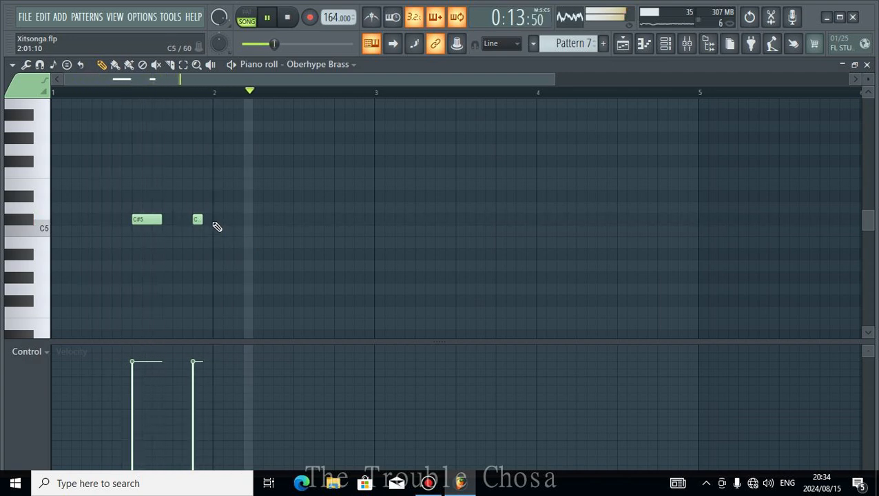
left_click_drag(195, 219, 176, 219)
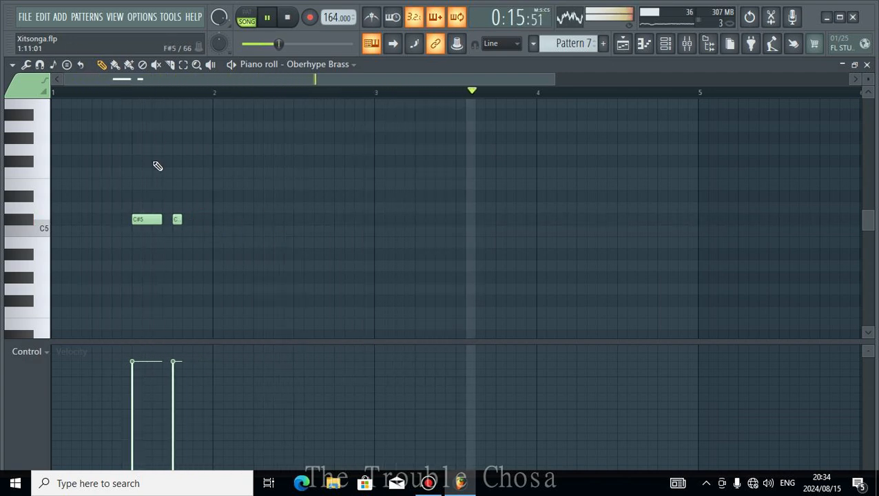
Duplicate bars 1 and 2 of the Oberhype Brass part into bars 3 and 4 and close the piano roll.
left_click(183, 65)
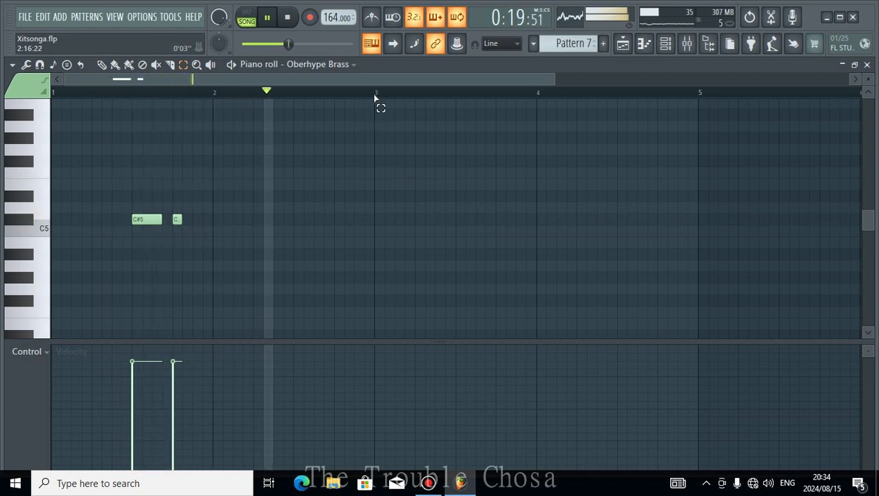
left_click_drag(375, 95, 59, 148)
key("ctrl+b")
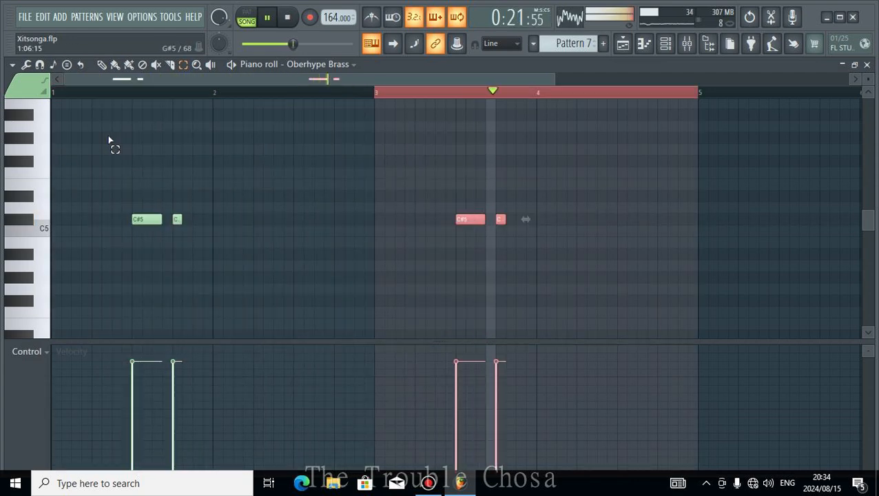
left_click(867, 66)
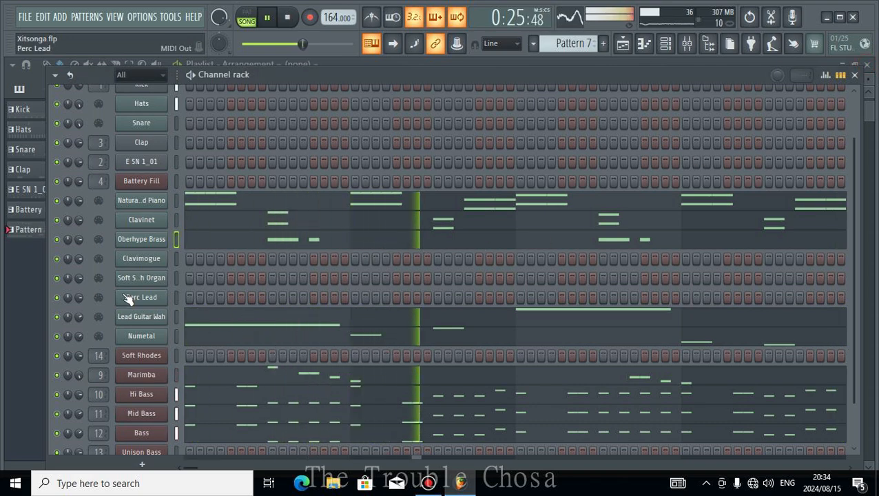
Open the Clavimogue piano roll and draw a seven-step chord of A#4, C#5 and F#5 at the start of bar 2.
right_click(147, 269)
left_click(188, 259)
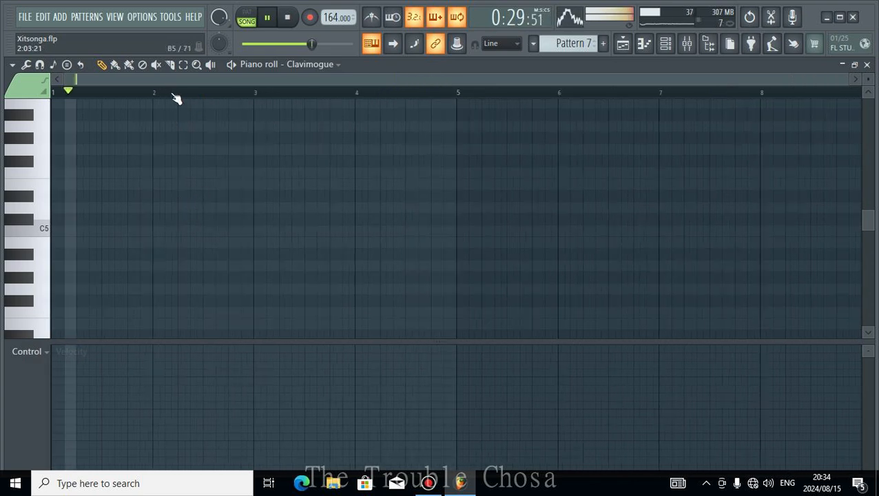
scroll(176, 88, "up", 3)
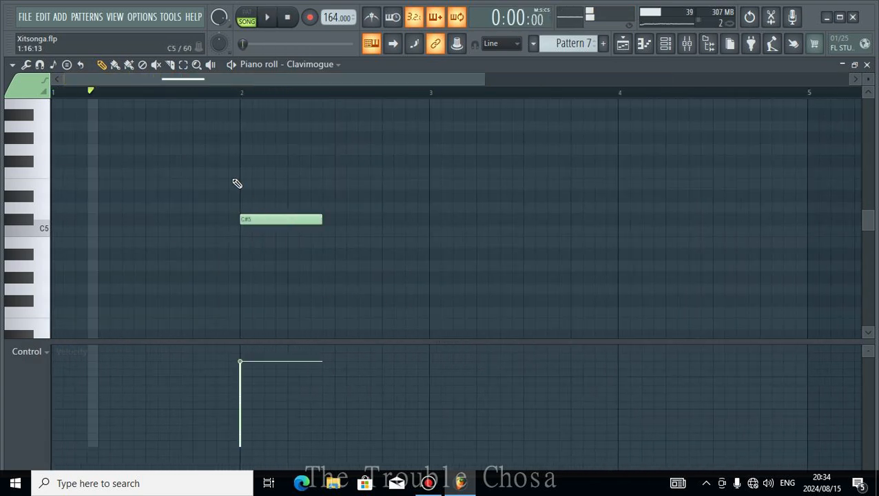
left_click(242, 162)
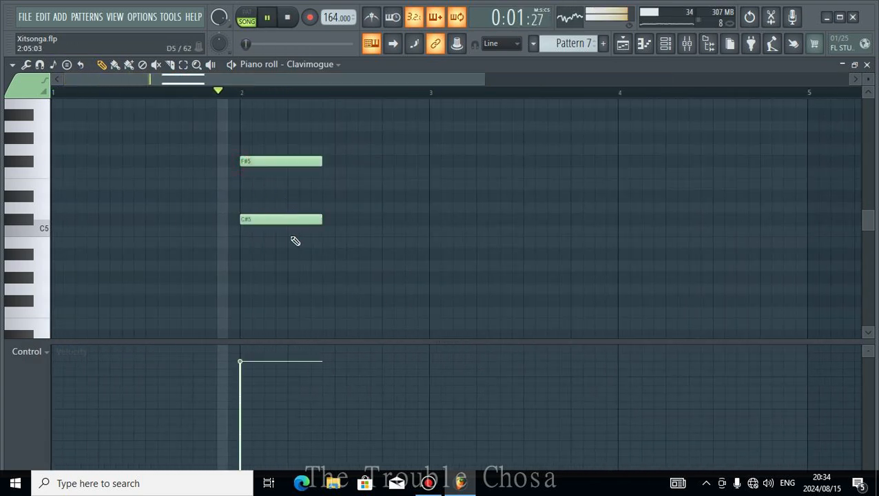
left_click(242, 254)
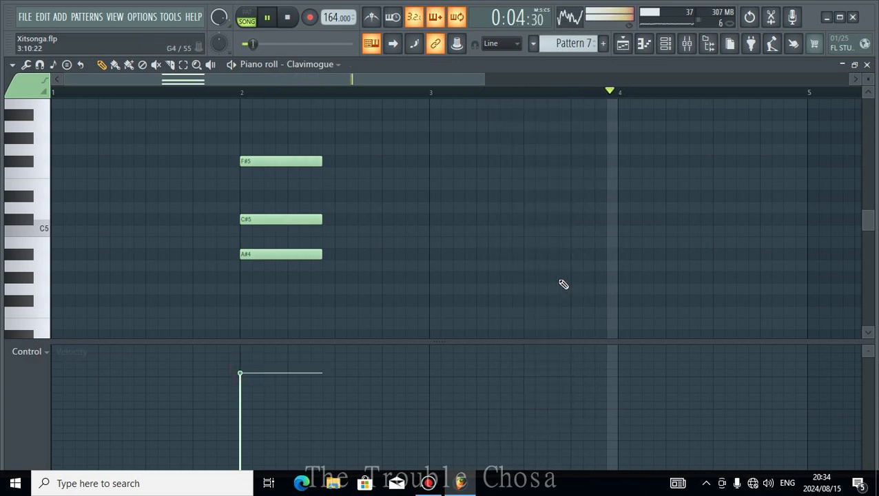
Add a seven-step chord of G#4, C#5 and F5 at the start of bar 4 and close the Clavimogue piano roll.
left_click(620, 276)
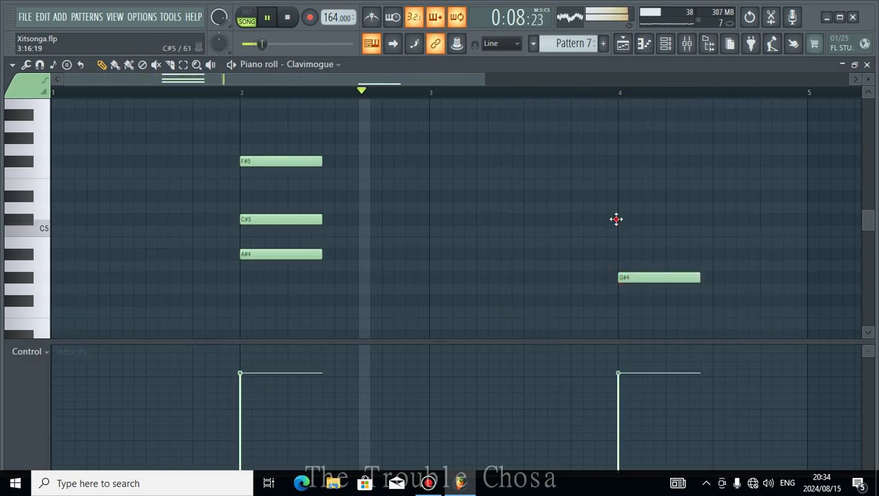
left_click(617, 219)
left_click_drag(619, 197, 619, 173)
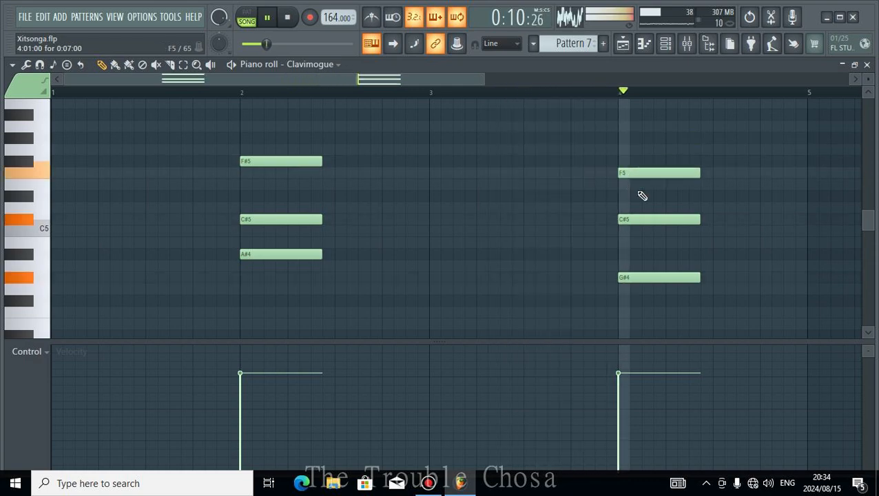
left_click_drag(484, 79, 808, 80)
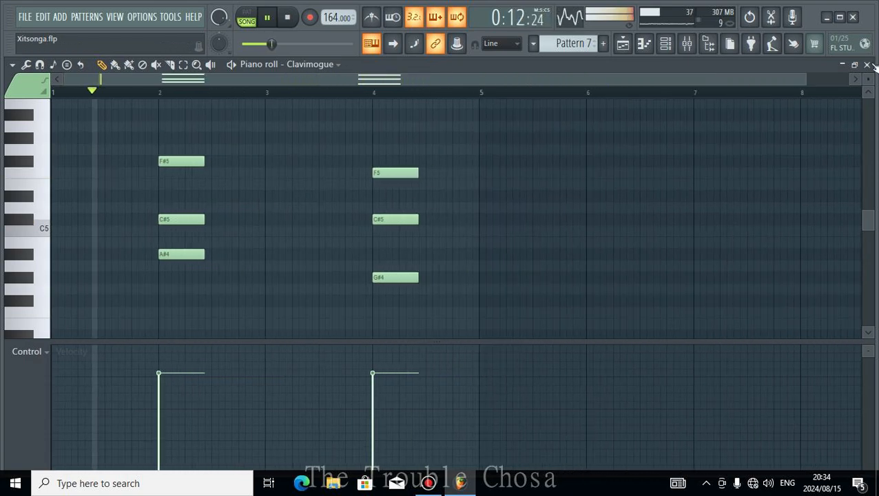
left_click(867, 64)
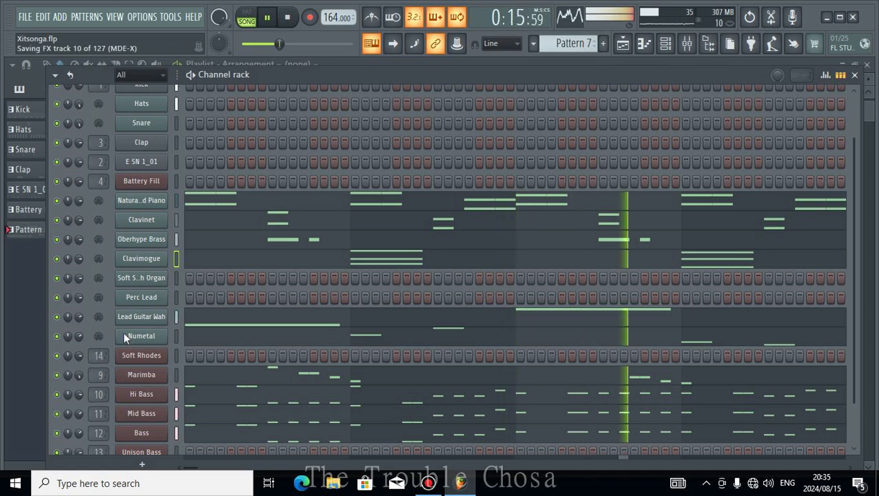
Open the Soft Swoosh Organ piano roll and place an F#5 note at the start of bar 2, shortened to two steps.
right_click(139, 280)
left_click(180, 277)
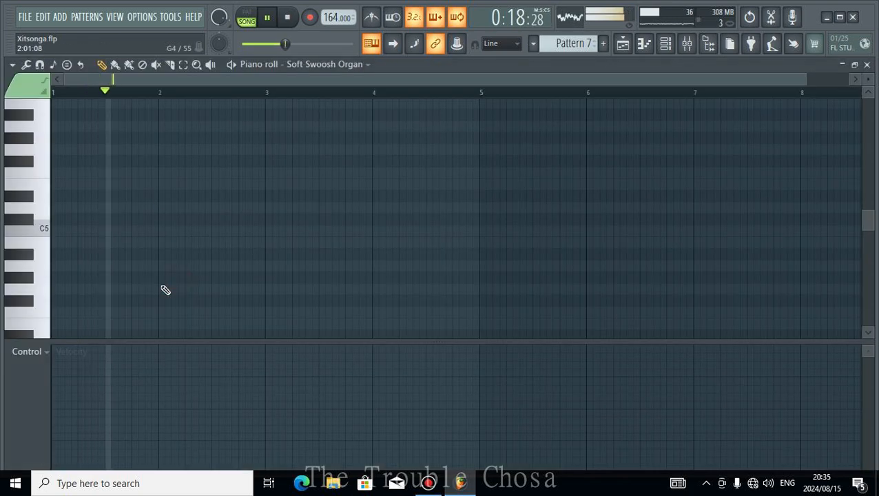
scroll(145, 81, "up", 3)
left_click_drag(147, 81, 24, 118)
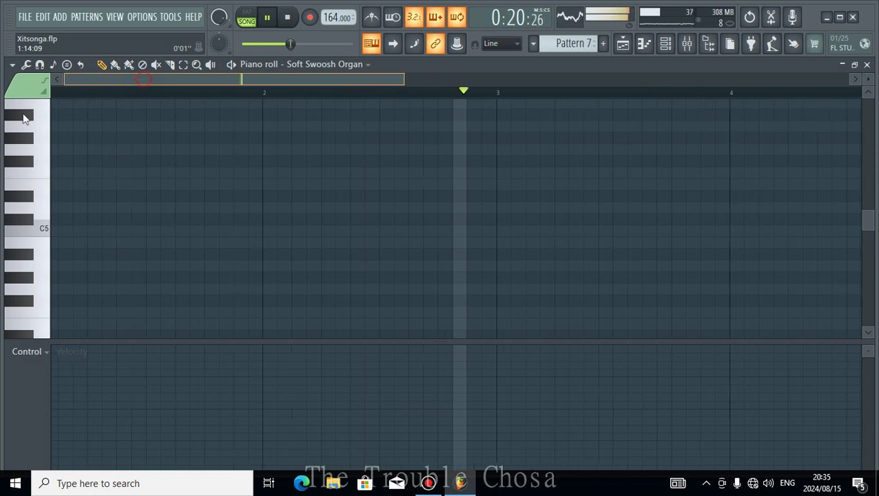
scroll(281, 181, "up", 2)
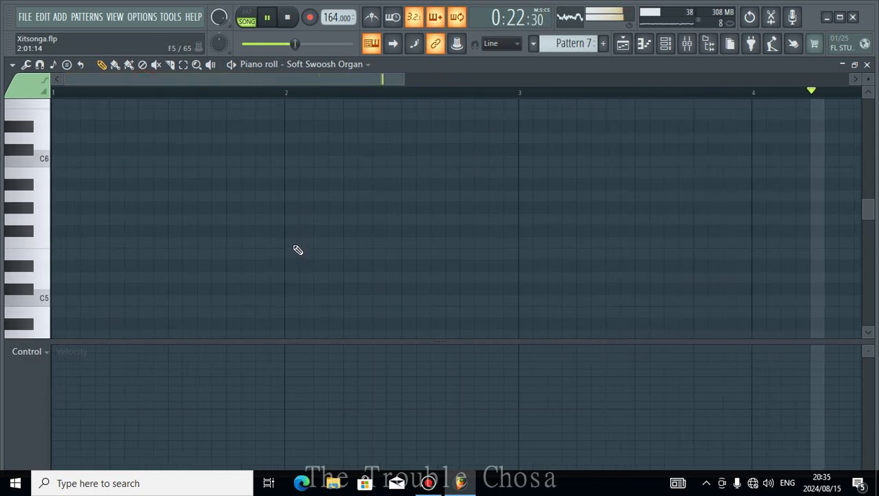
scroll(291, 232, "down", 1)
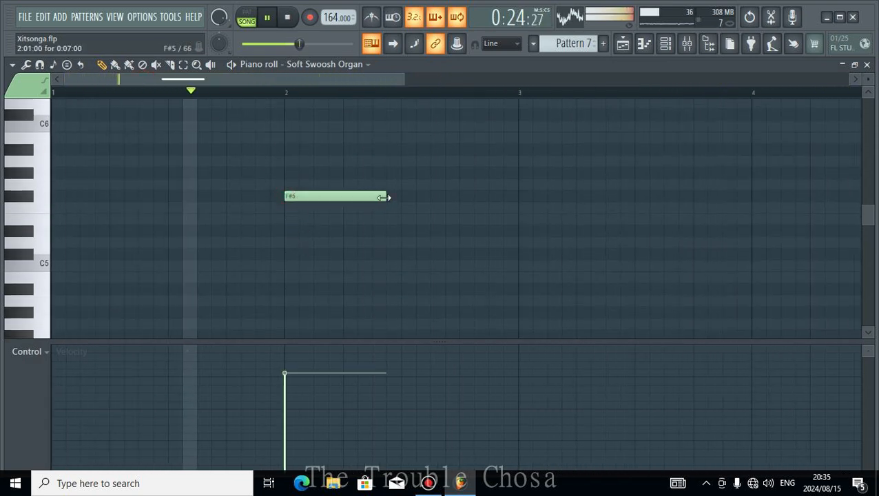
left_click_drag(386, 197, 299, 198)
key("space")
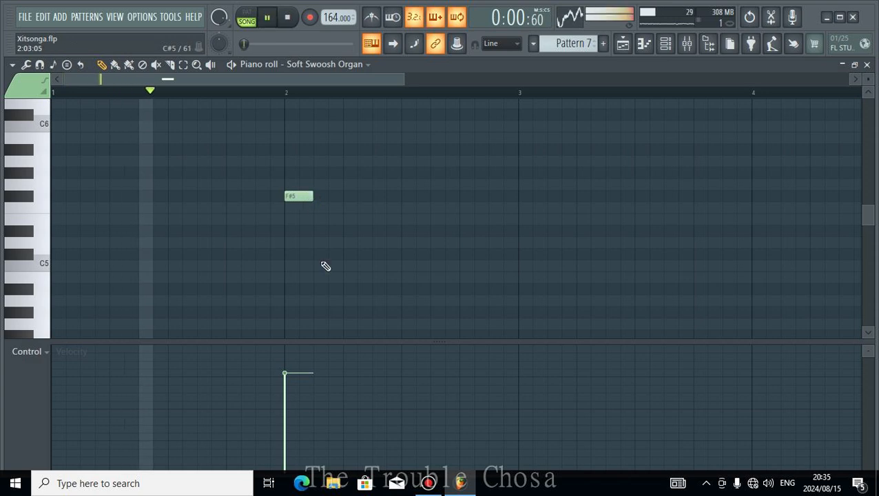
Add one-step D#5 notes on steps 4 and 6 of bar 2 and a one-step C#5 note on step 9.
left_click(334, 231)
left_click(376, 231)
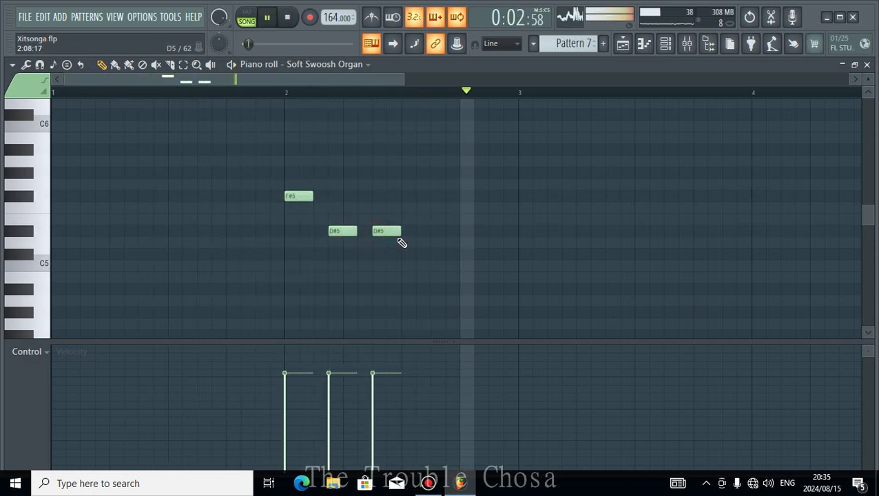
right_click(389, 232)
left_click_drag(356, 231, 343, 232)
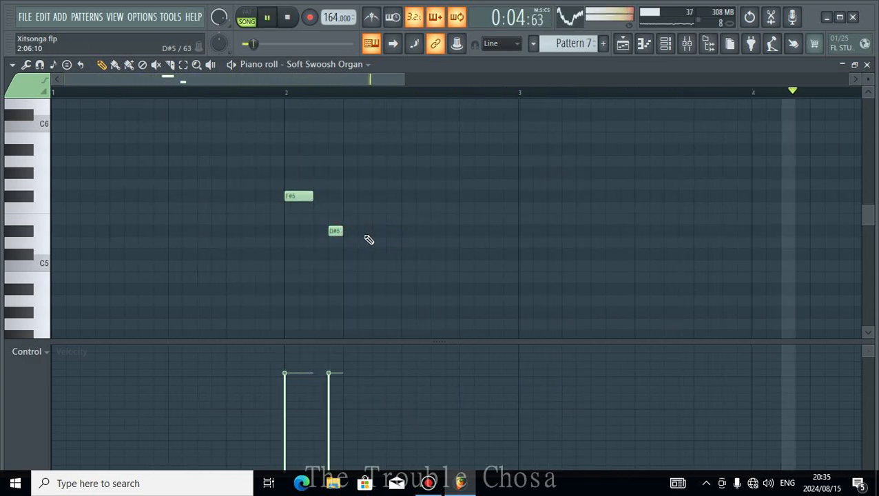
left_click(365, 232)
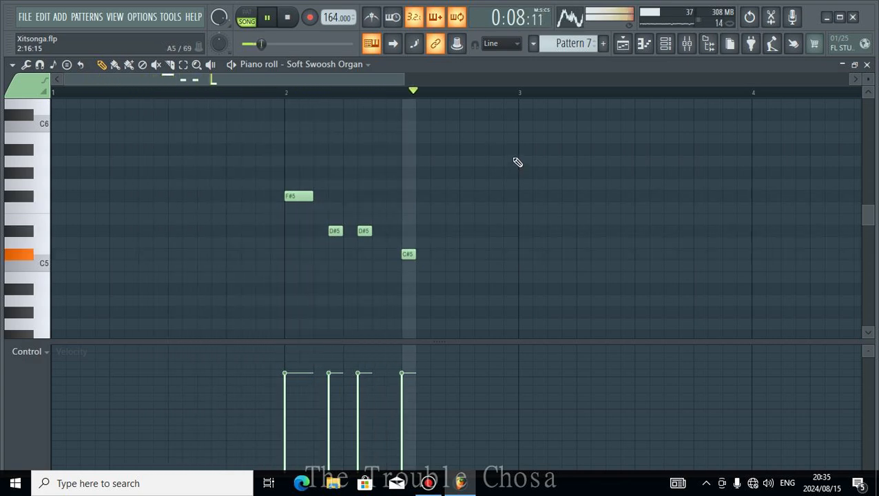
Replace the two D#5 notes with two-step D#5 and C#5 notes on steps 5 and 7, and lower the bar's last note to B4.
right_click(365, 232)
right_click(334, 232)
left_click_drag(409, 254, 408, 277)
left_click(376, 253)
left_click(346, 229)
key("space")
key("space")
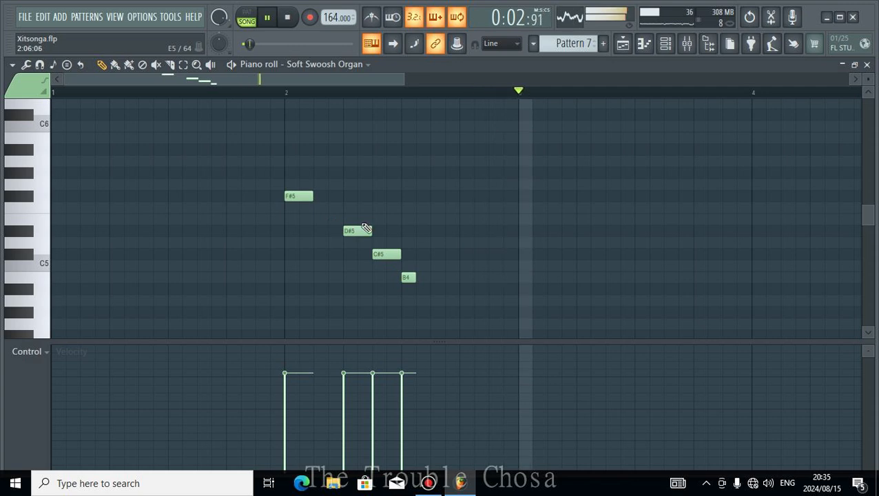
Duplicate bars 1 and 2 of the Soft Swoosh Organ part into bars 3 and 4.
scroll(331, 103, "down", 2, "ctrl")
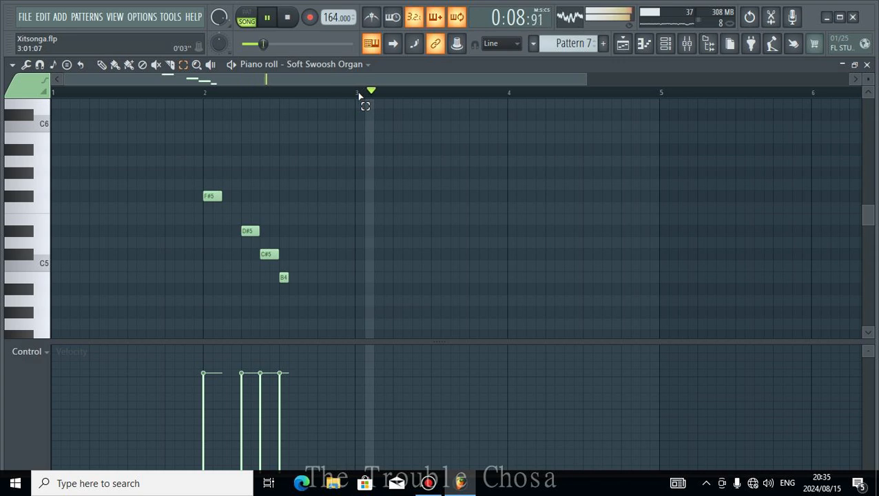
left_click_drag(358, 96, 55, 96)
key("ctrl+b")
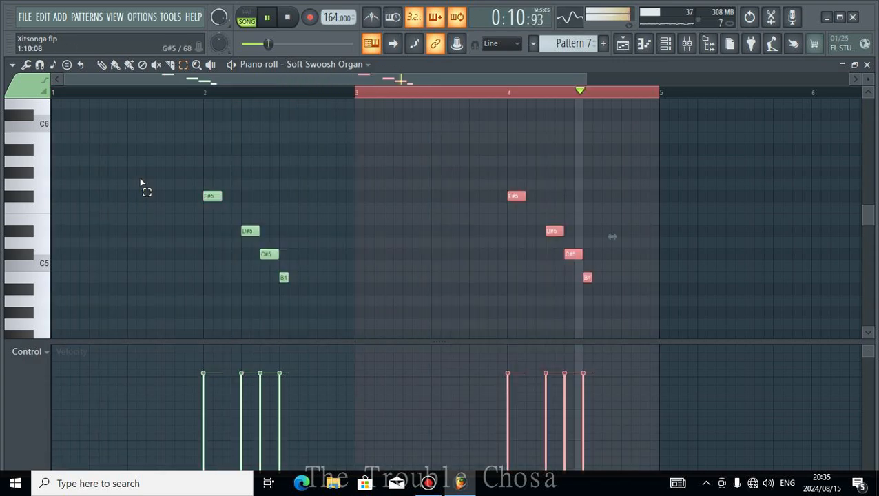
Lower the copied F#5 note at the start of bar 4 by one semitone to F5.
left_click(595, 220)
left_click_drag(517, 182, 514, 208)
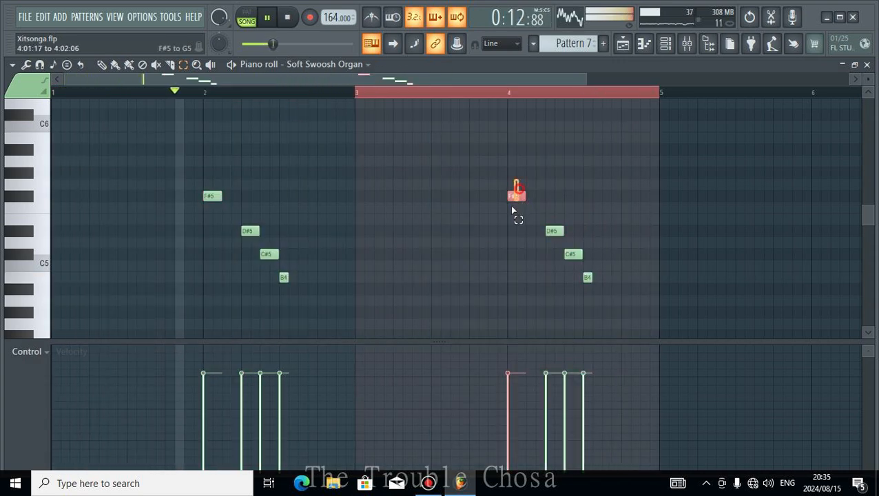
left_click(522, 200)
left_click(522, 200)
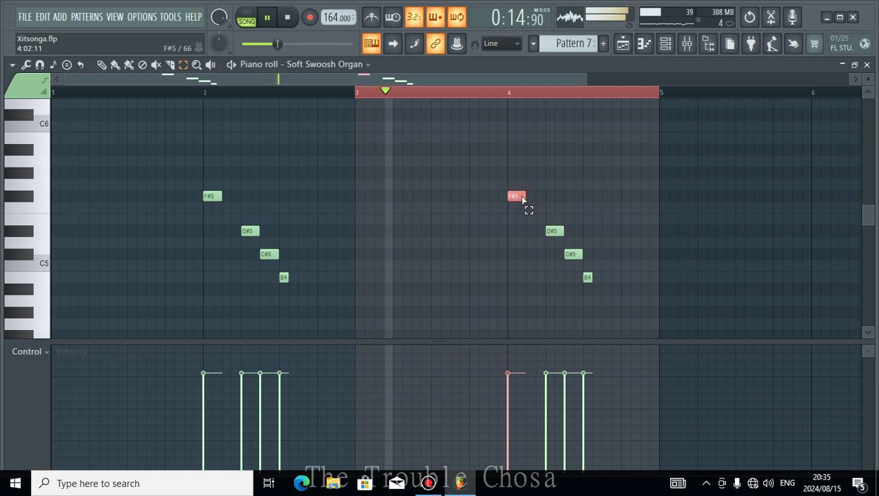
scroll(522, 200, "down", 1)
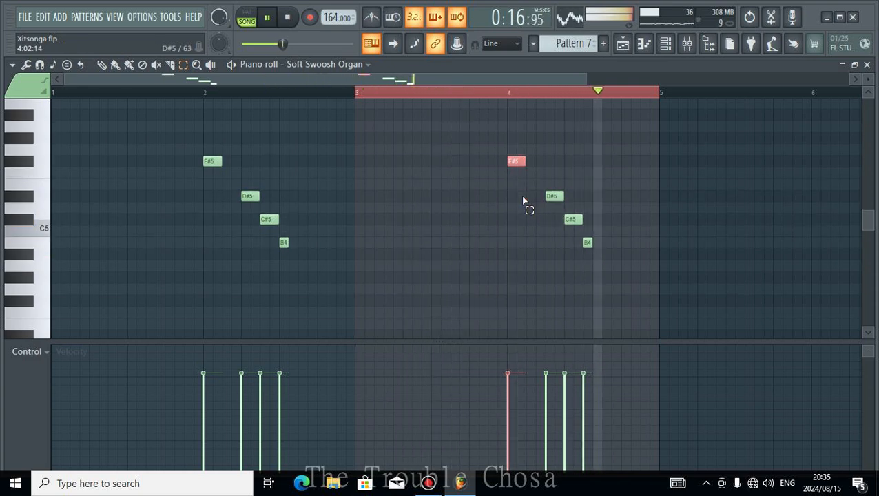
key("Down")
scroll(524, 200, "up", 1)
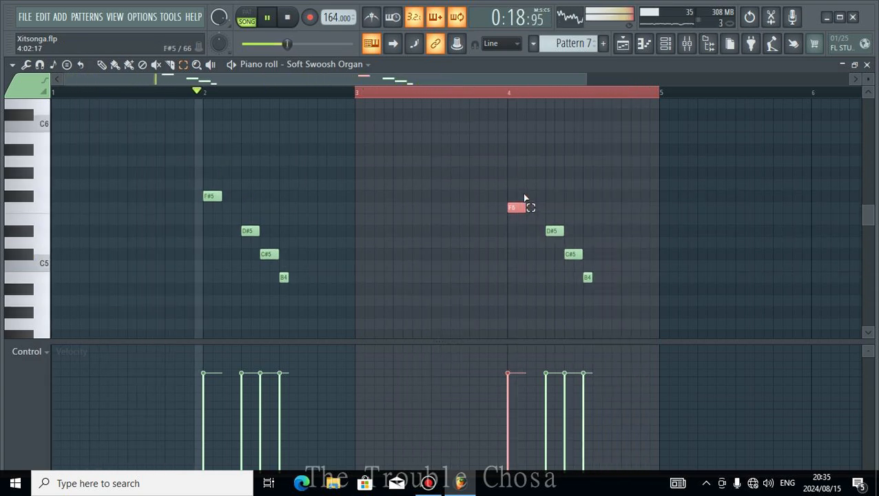
Add a two-step G#5 on beat 4 of bar 3 plus D#5, C#5 and A#4 harmony notes under the phrases, and close the piano roll.
left_click(474, 173)
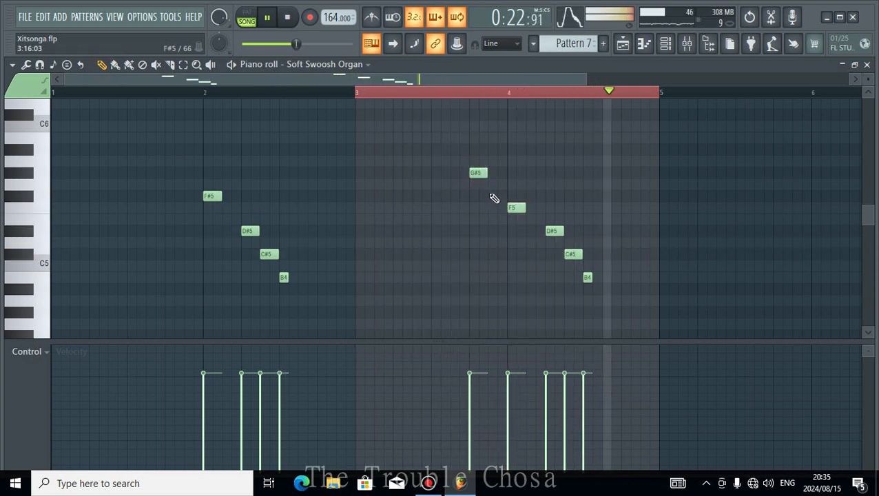
key("space")
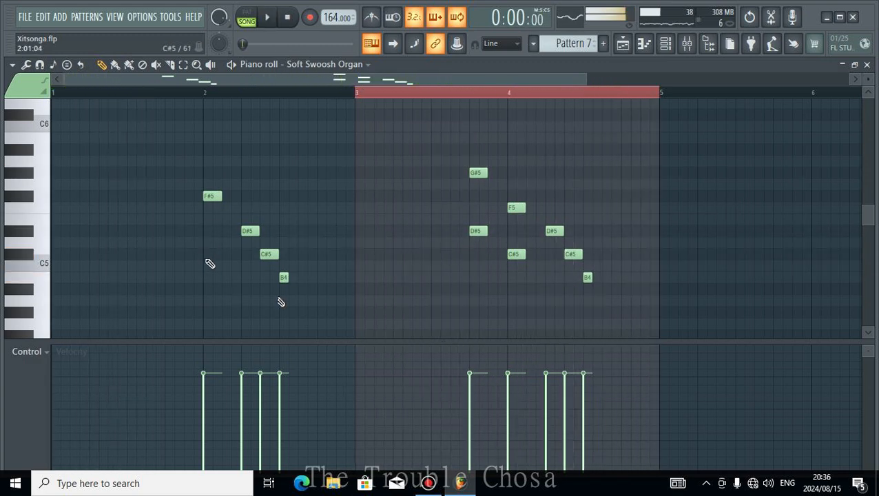
key("space")
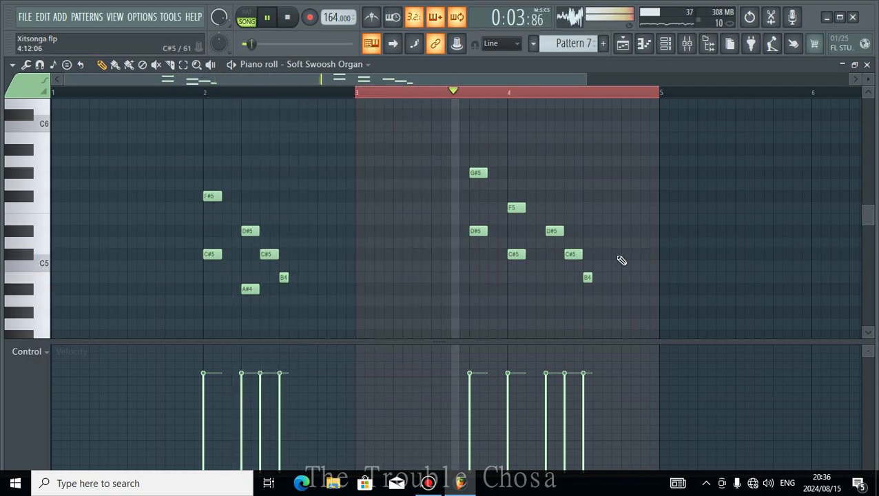
left_click(866, 65)
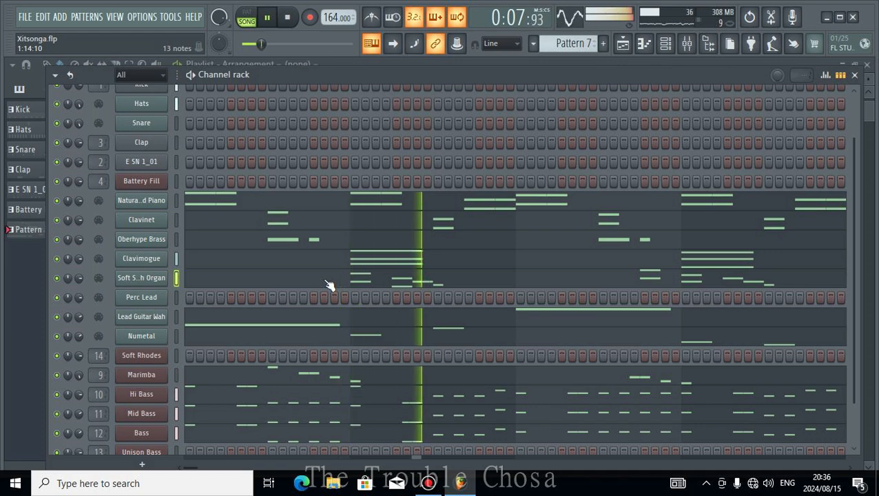
Open the Perc Lead piano roll and draw a four-step C#5 on step 6 and a one-step F#5 on step 9 of bar 2.
right_click(159, 297)
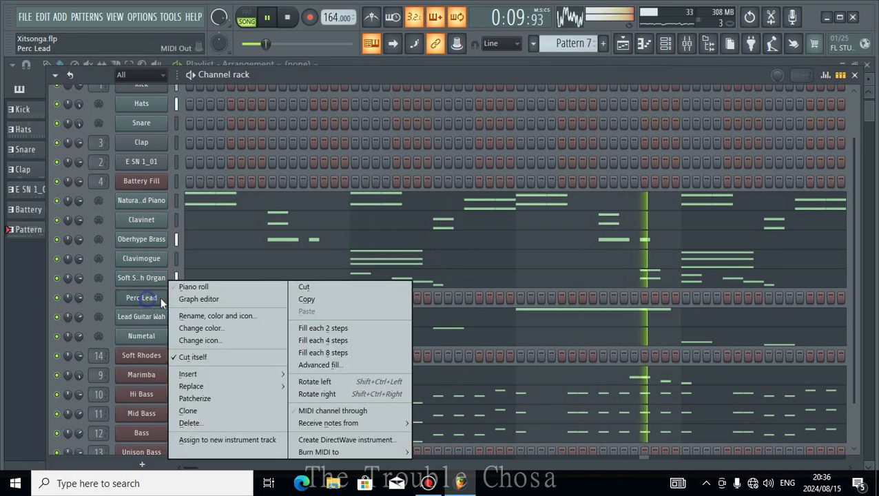
left_click(191, 288)
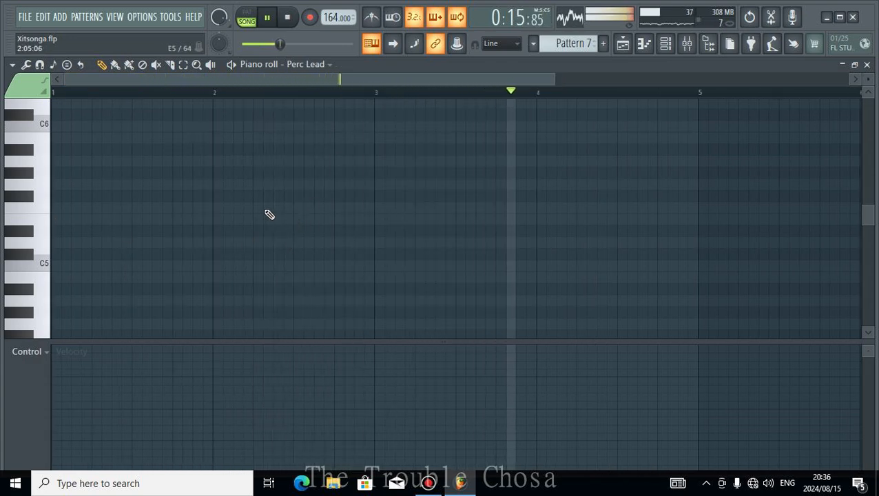
left_click(298, 196)
left_click(269, 254)
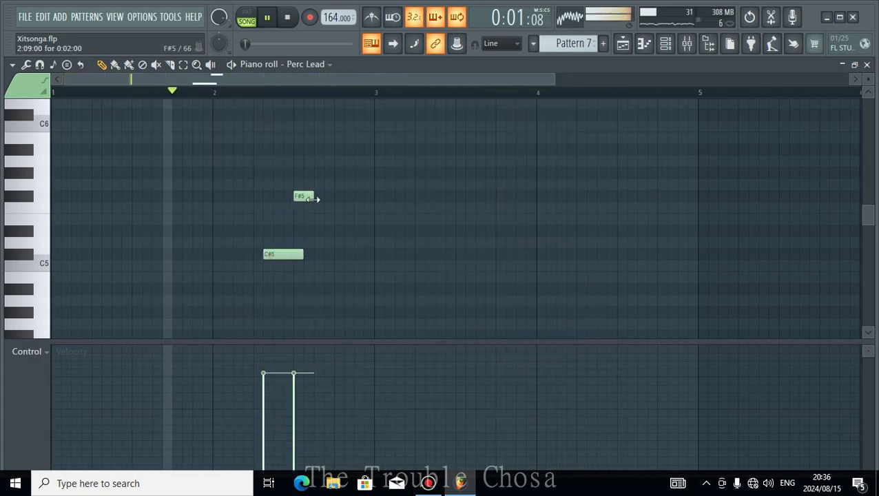
left_click_drag(313, 196, 303, 197)
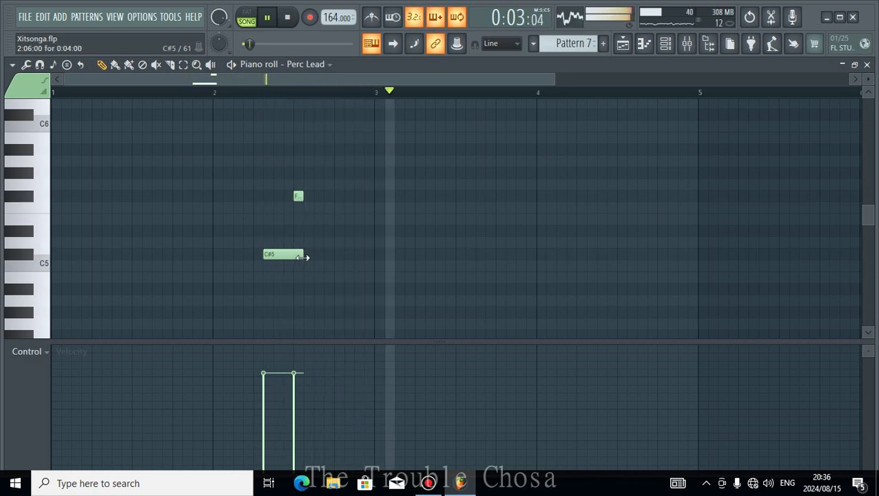
Rebuild the Perc Lead phrase in bar 1 with a four-step C#5 and three-step F#5 note, and duplicate bars 1 and 2 into bars 3 and 4.
key("space")
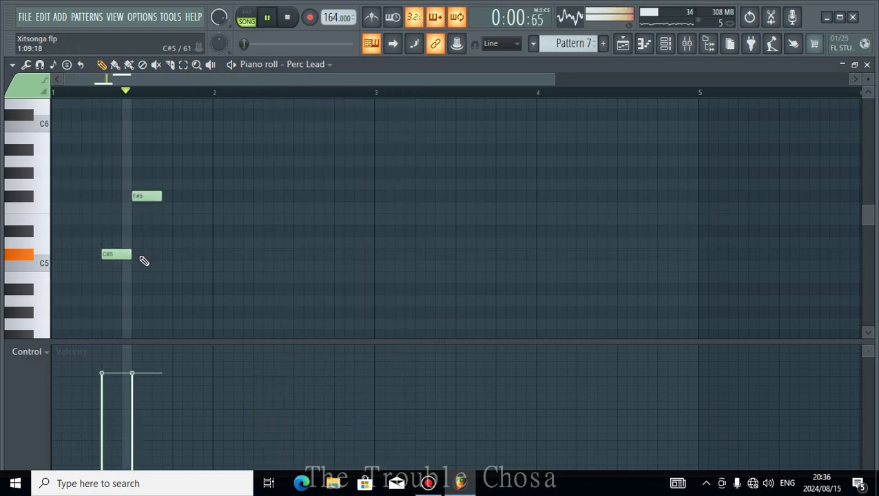
left_click_drag(135, 254, 142, 255)
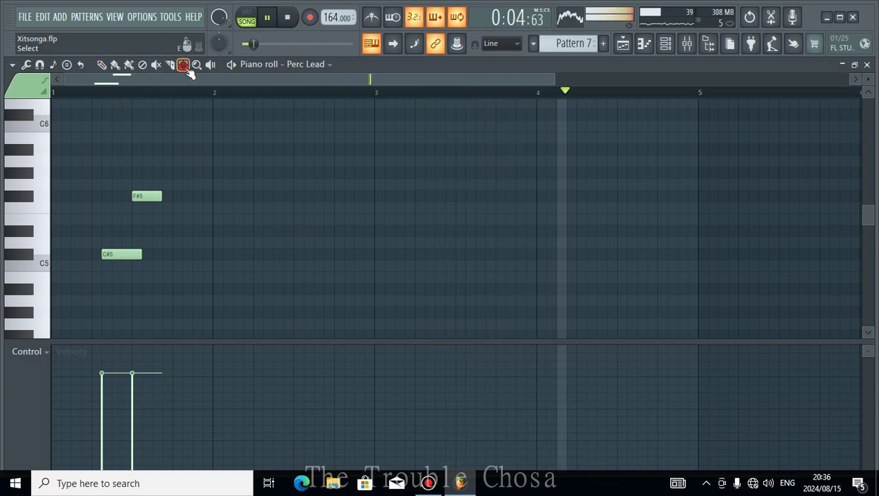
left_click_drag(378, 94, 166, 232)
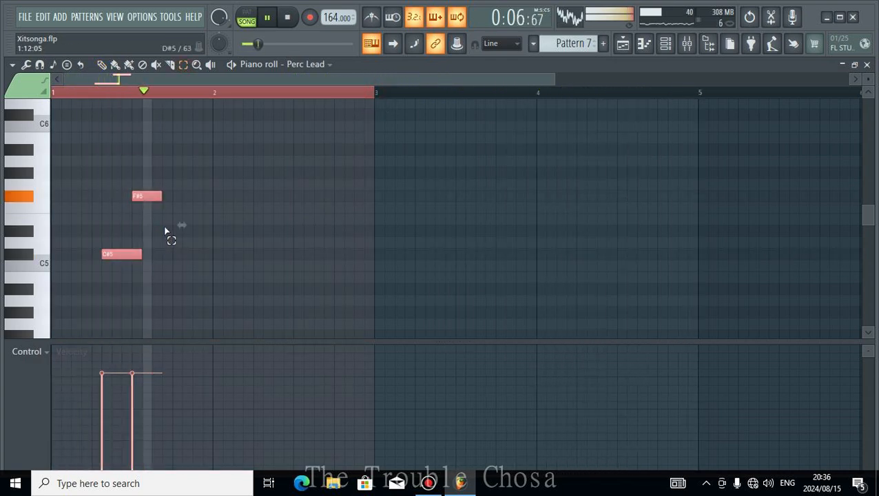
key("ctrl+b")
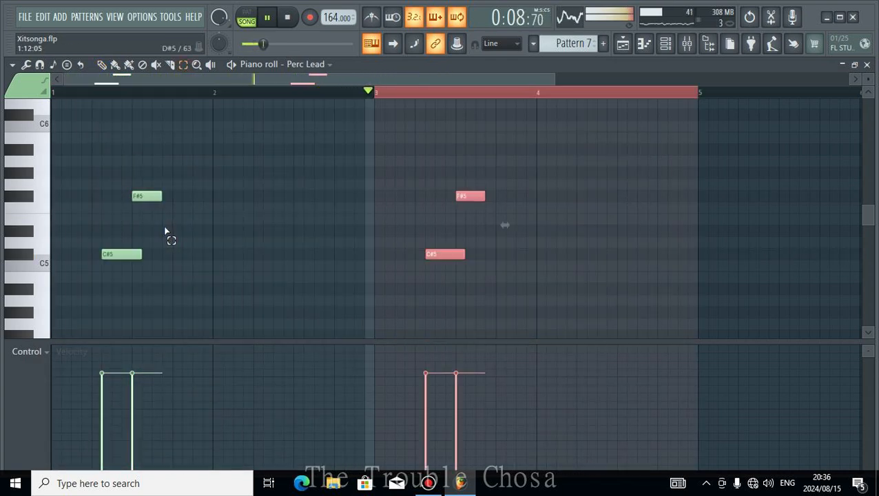
Lower bar 3's F#5 to F5, and extend bar 1's phrase with four-step C#5 and D#5 notes plus a one-step C#5 starting bar 2.
left_click_drag(470, 197, 470, 208)
key("space")
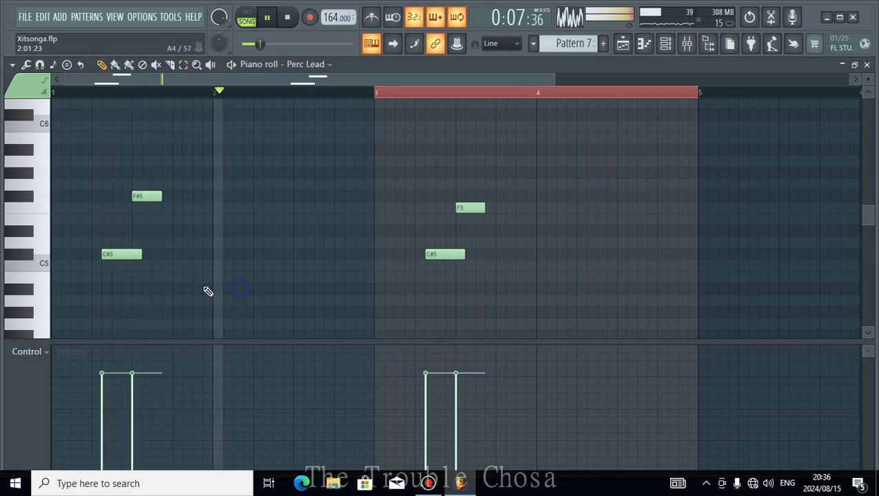
left_click(168, 252)
key("space")
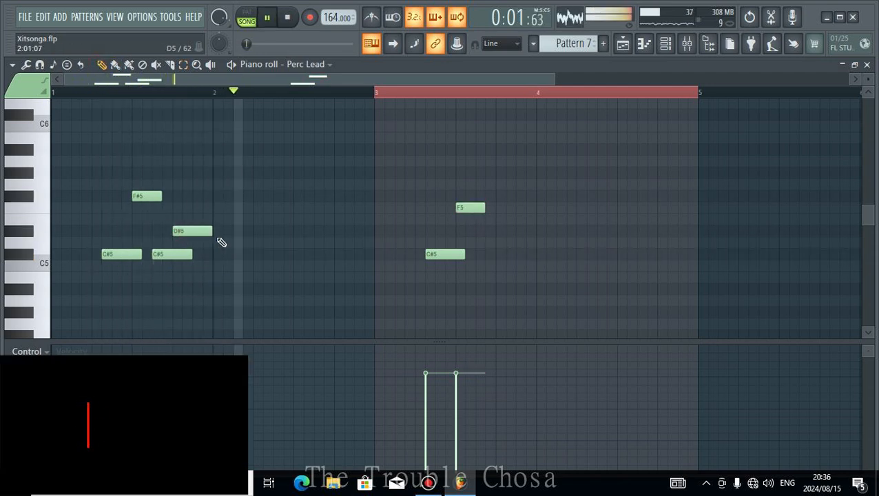
left_click(218, 255)
left_click_drag(250, 257, 223, 255)
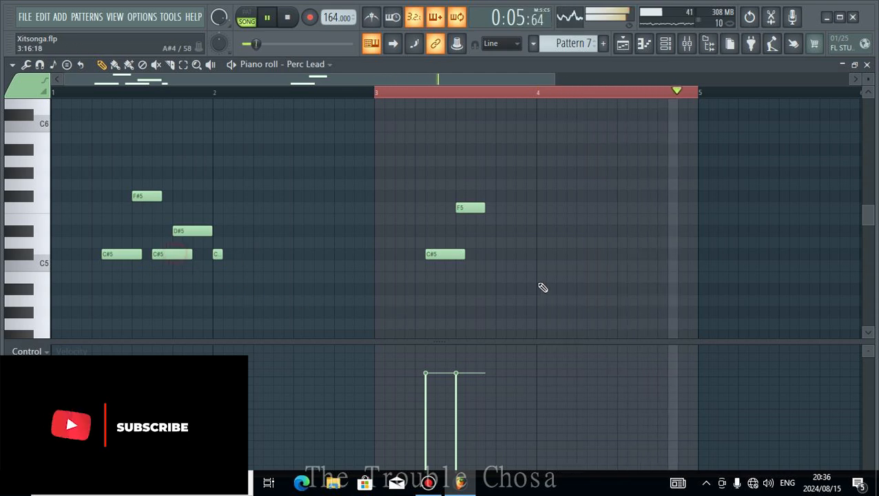
Repeat the phrase ending in bar 3 with a four-step C#5, a five-step D#5 and a one-step C#5 at the start of bar 4.
left_click(482, 255)
left_click(540, 255)
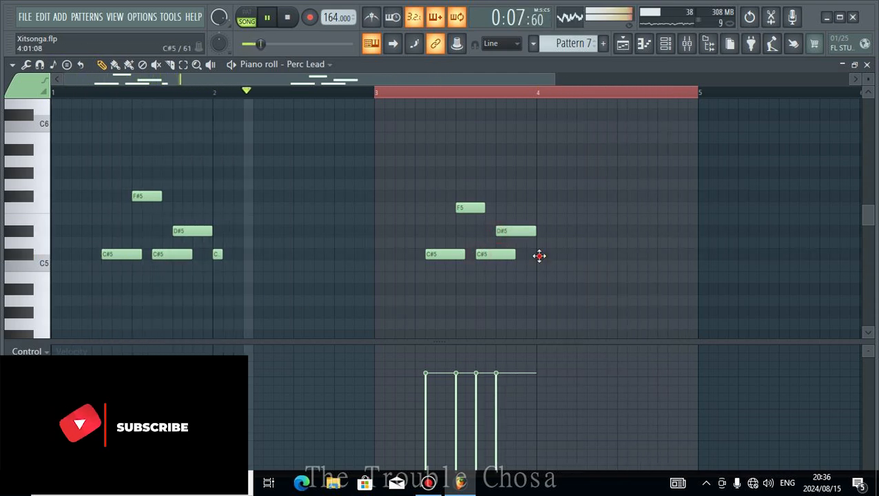
left_click_drag(577, 255, 545, 233)
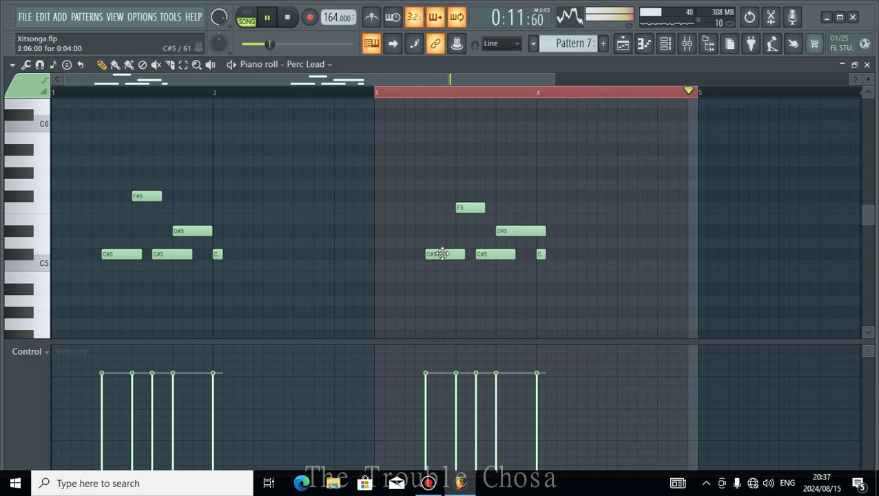
left_click(378, 255)
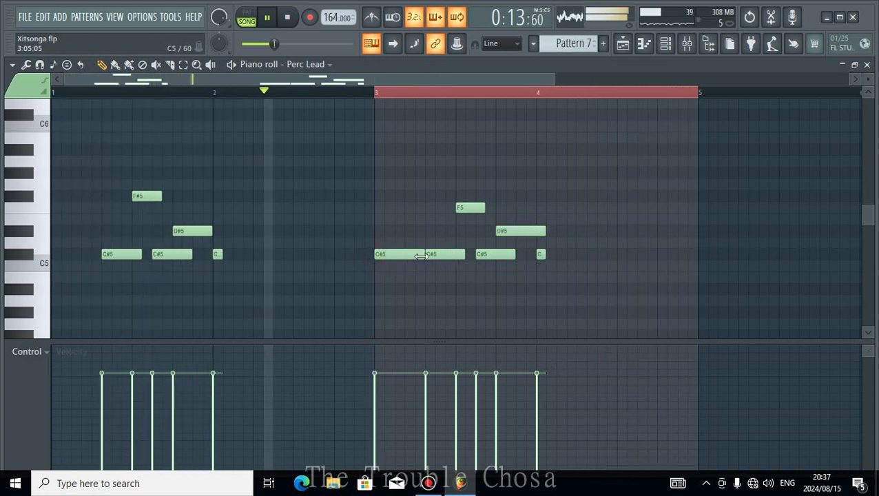
left_click_drag(421, 255, 380, 257)
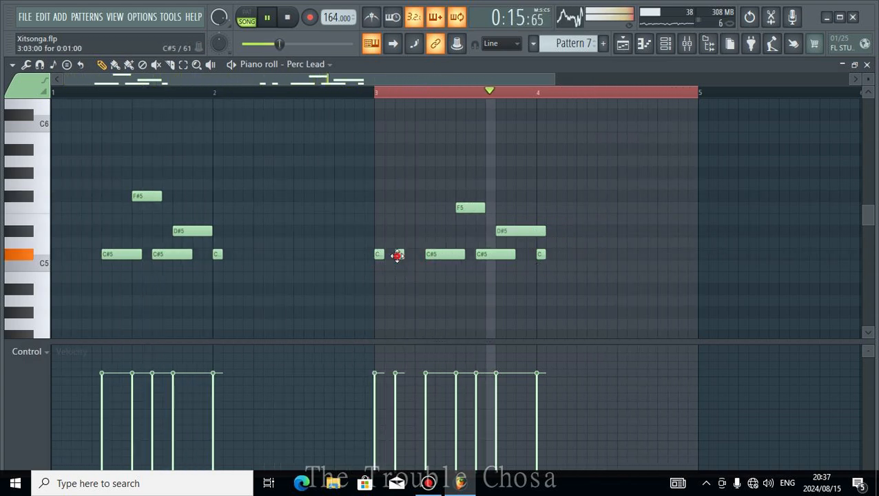
left_click(396, 255)
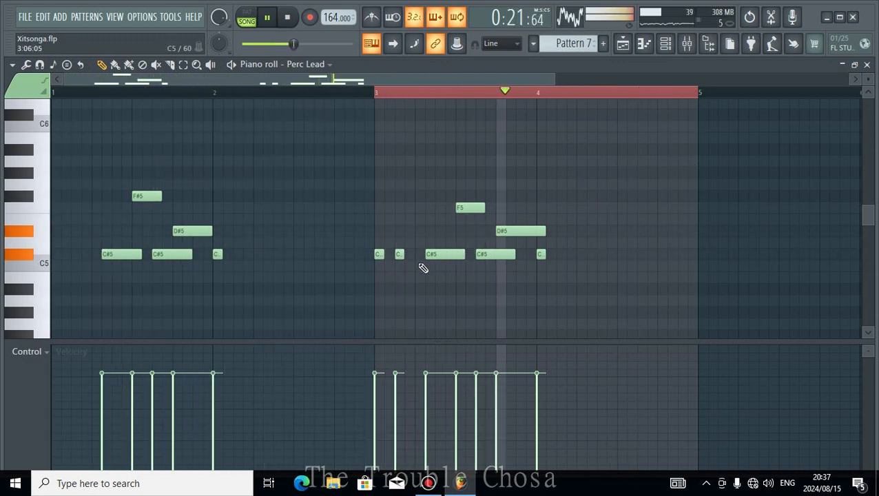
left_click_drag(400, 255, 425, 231)
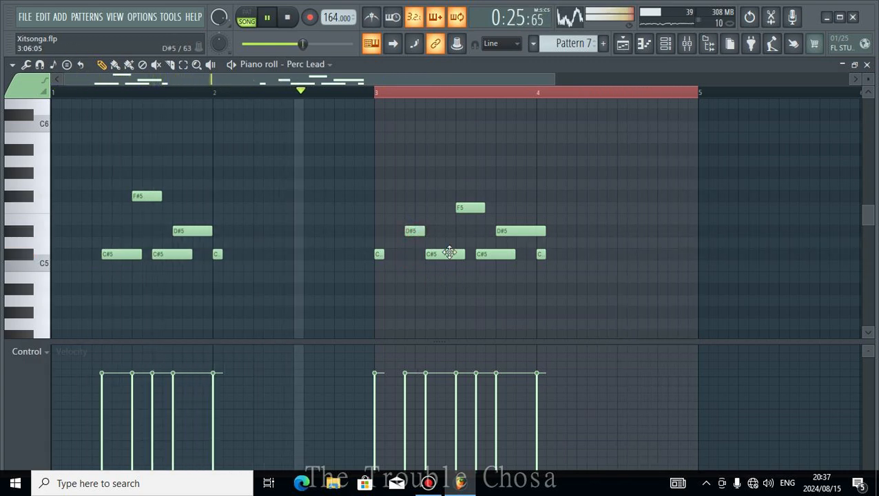
right_click(415, 233)
right_click(379, 255)
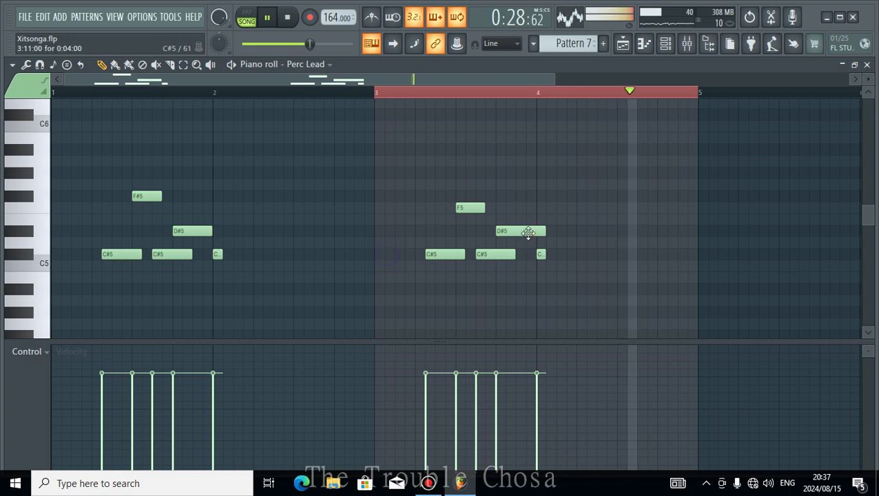
Close the Perc Lead piano roll and mute the Soft Swoosh Organ and Perc Lead channels in the channel rack.
left_click(867, 64)
scroll(250, 380, "down", 2)
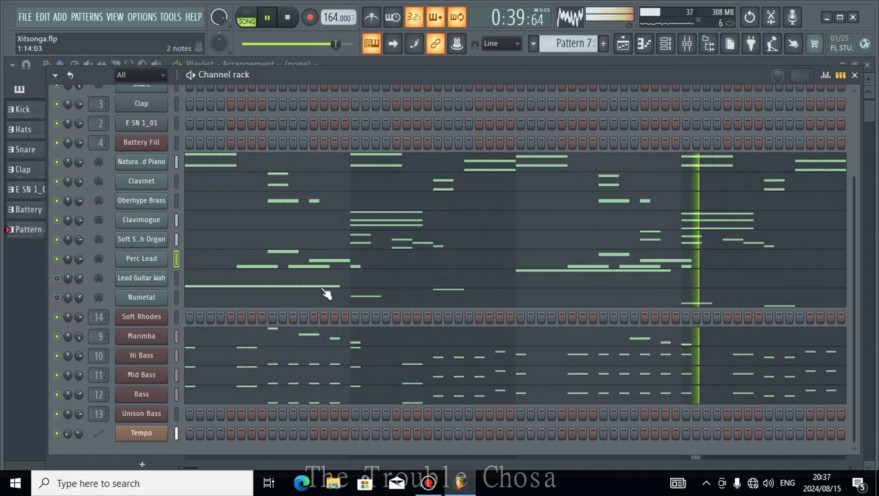
scroll(379, 272, "up", 1)
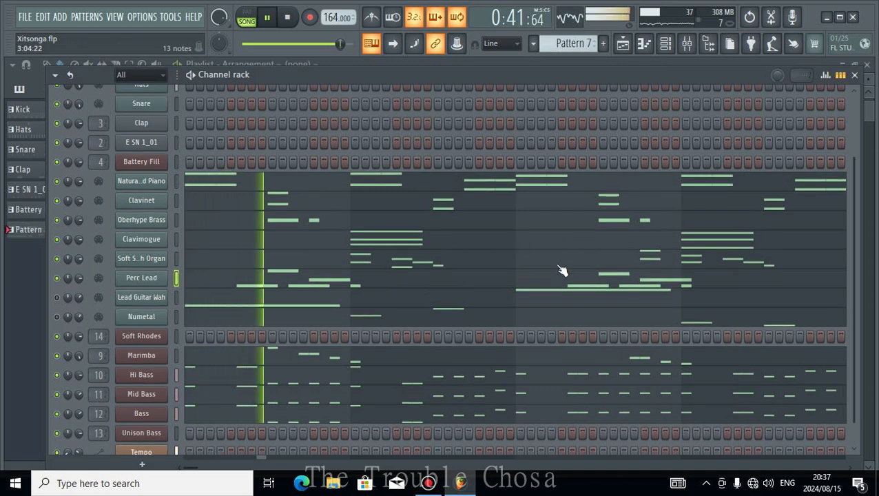
scroll(678, 239, "down", 1)
scroll(677, 242, "up", 3)
scroll(683, 240, "down", 3)
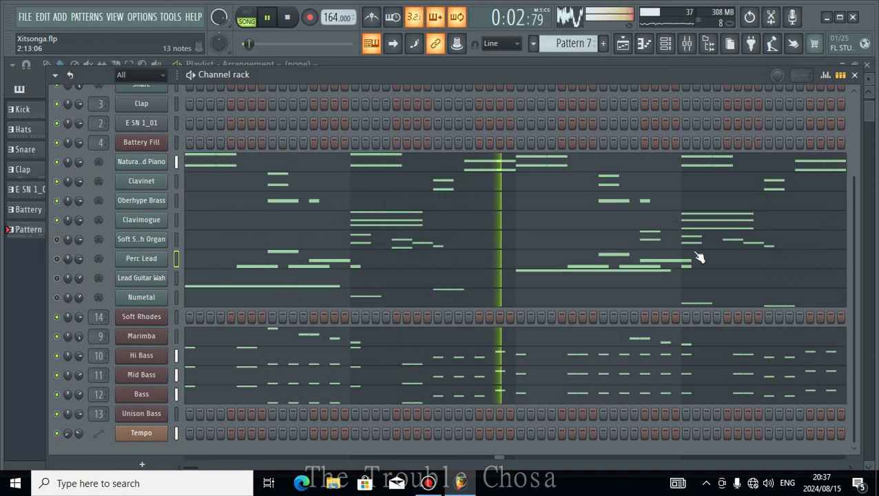
Delete the unused Soft Rhodes and Unison Bass channels from the channel rack.
right_click(148, 317)
left_click(189, 423)
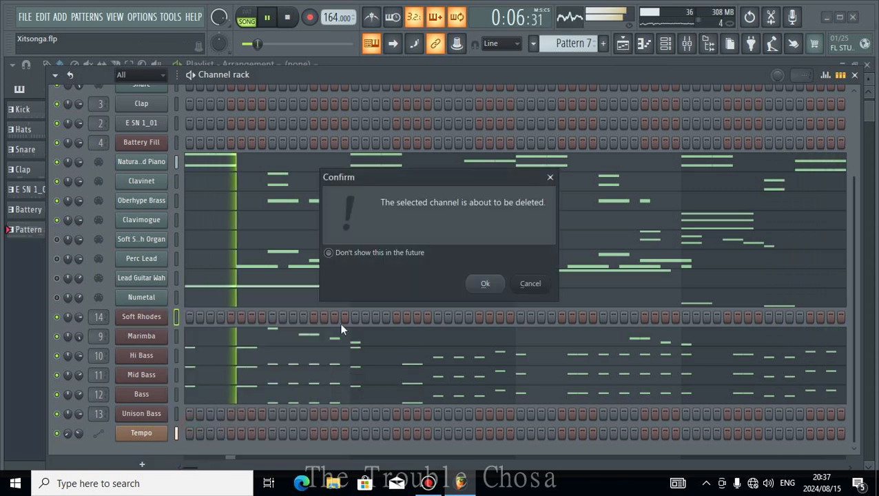
left_click(484, 284)
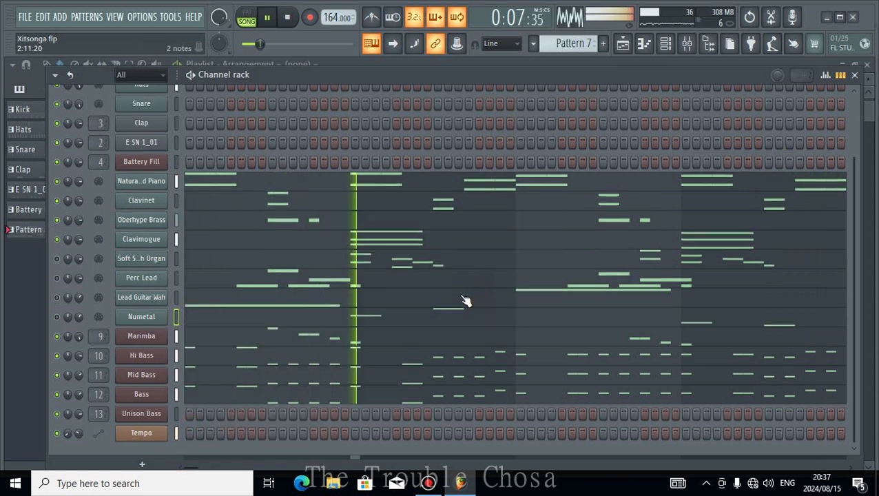
right_click(141, 415)
left_click(189, 423)
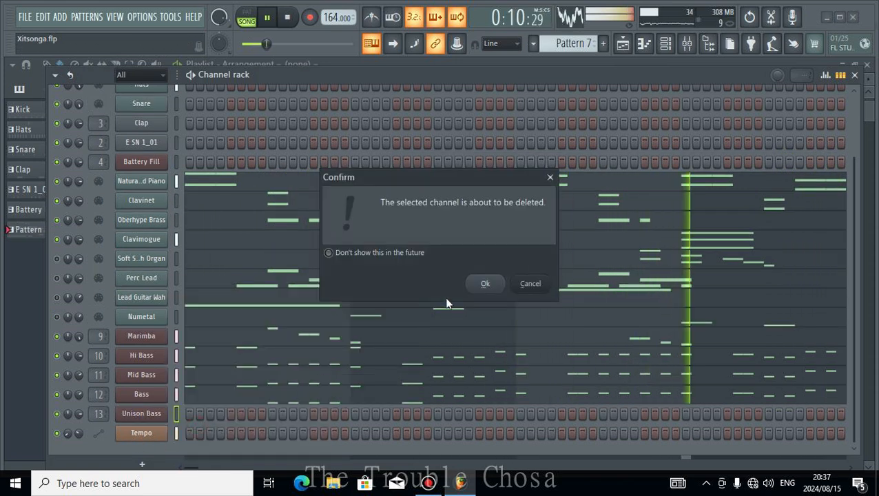
left_click(485, 285)
Save the project as Xitsonga in the Xitsonga project folder, replacing the existing file.
scroll(352, 351, "up", 3)
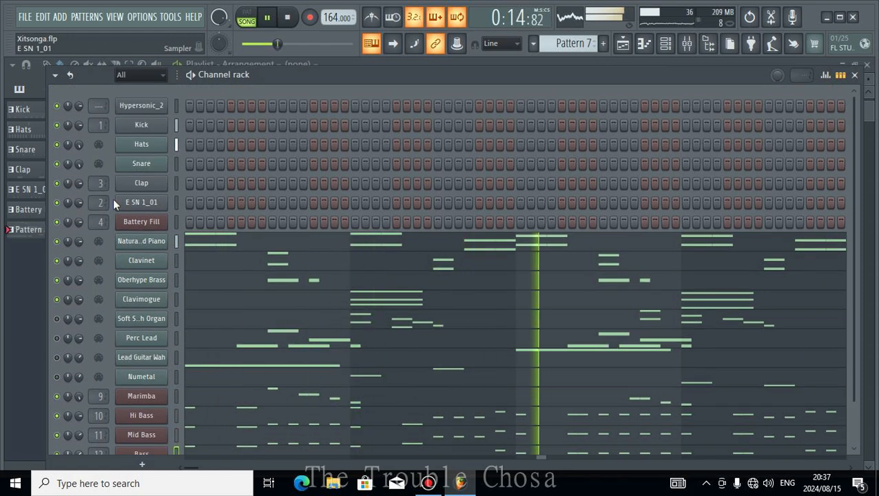
left_click(25, 16)
left_click(38, 85)
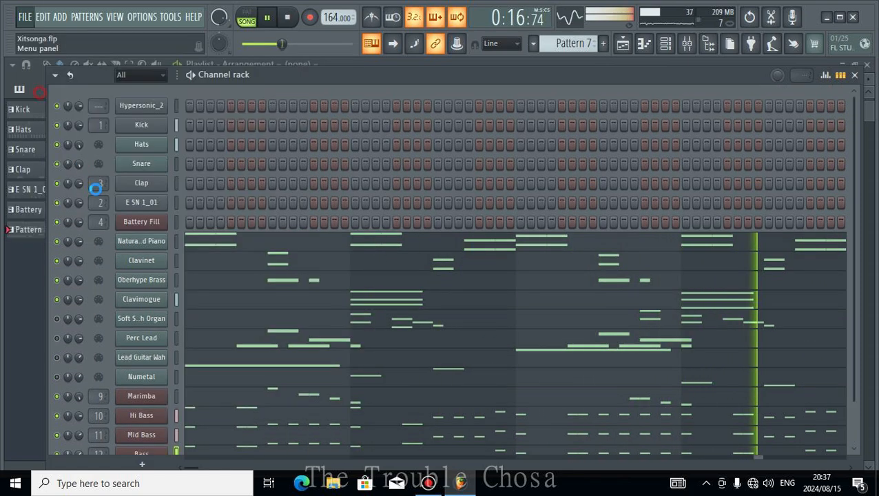
key("Return")
key("Left")
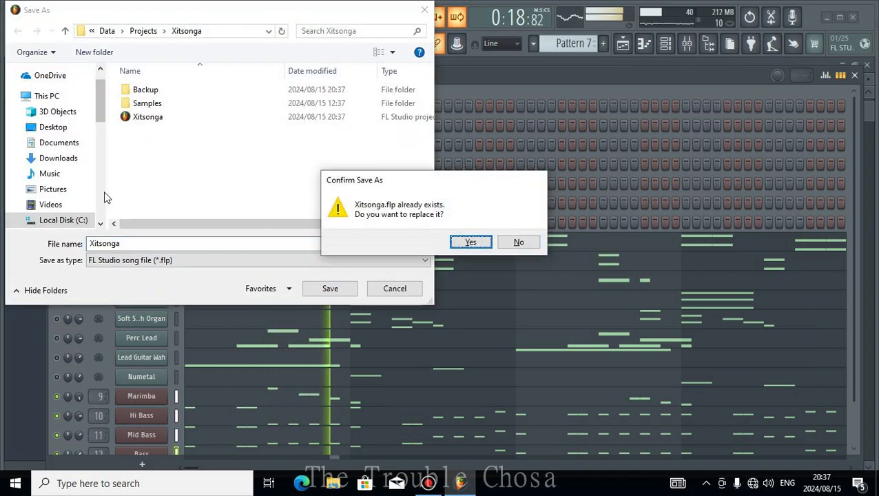
key("Return")
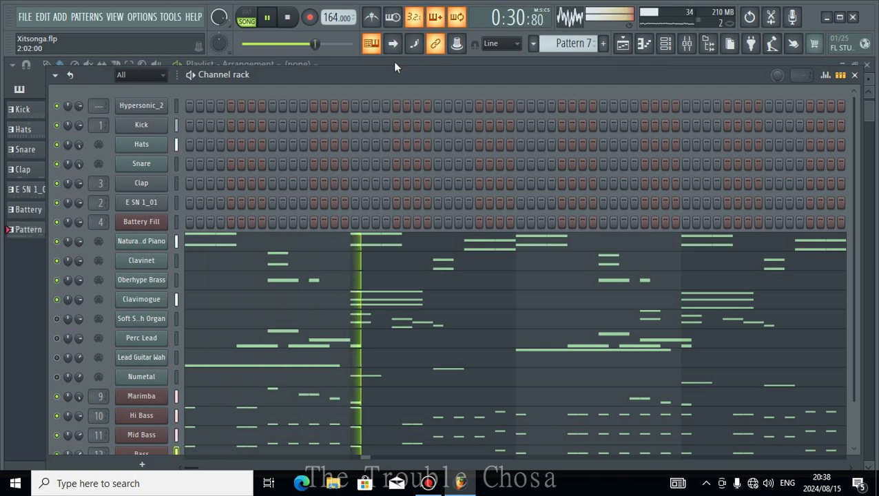
Check the playlist tracks and the Pattern 7 channels, and close the channel rack to return to the playlist.
left_click(855, 76)
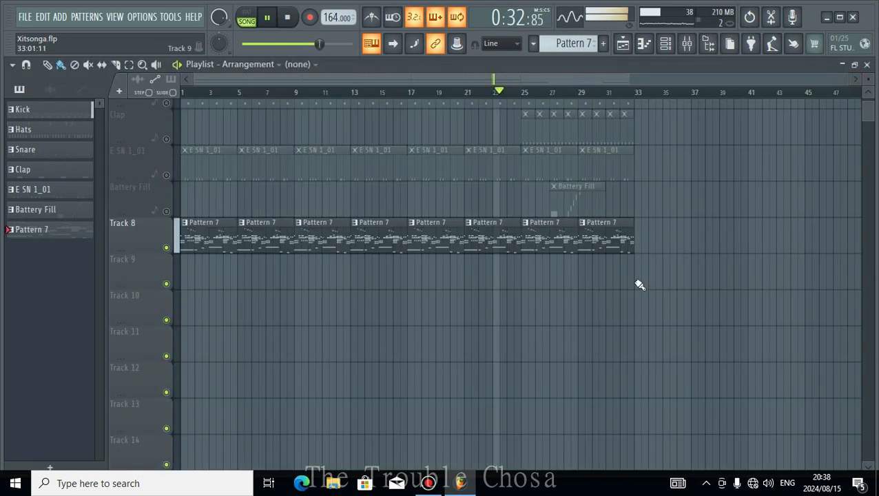
scroll(642, 284, "up", 2)
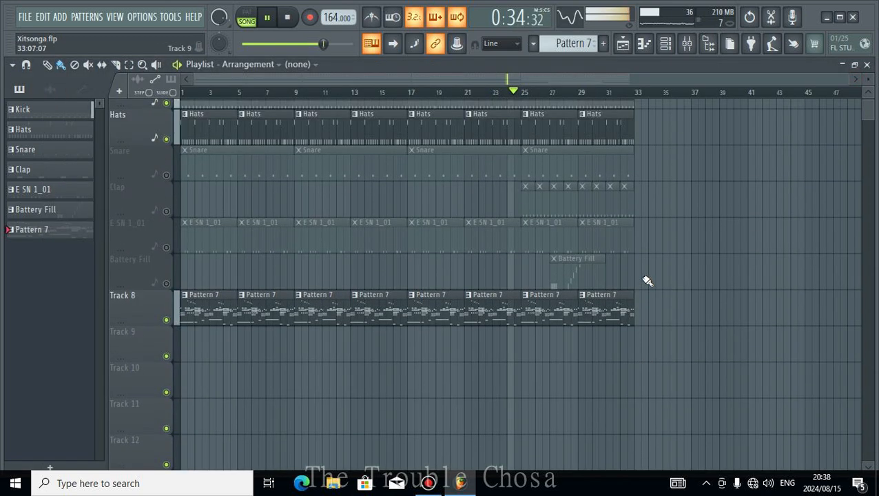
left_click(665, 45)
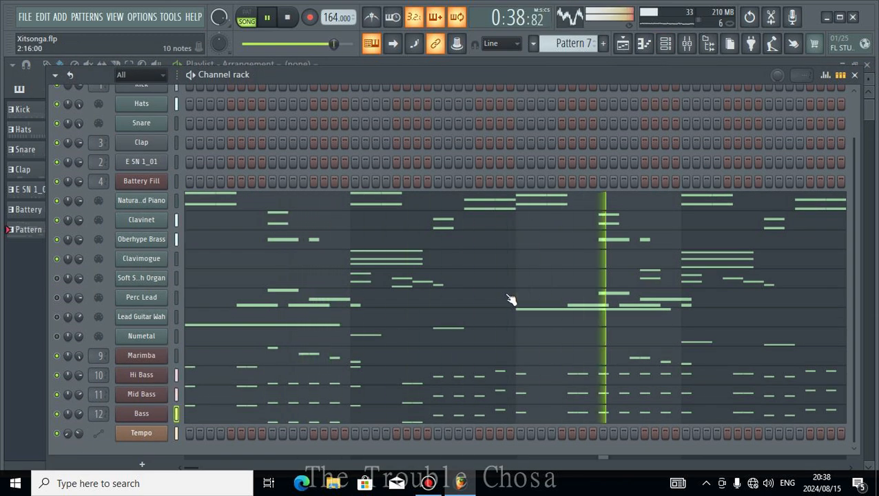
left_click(854, 74)
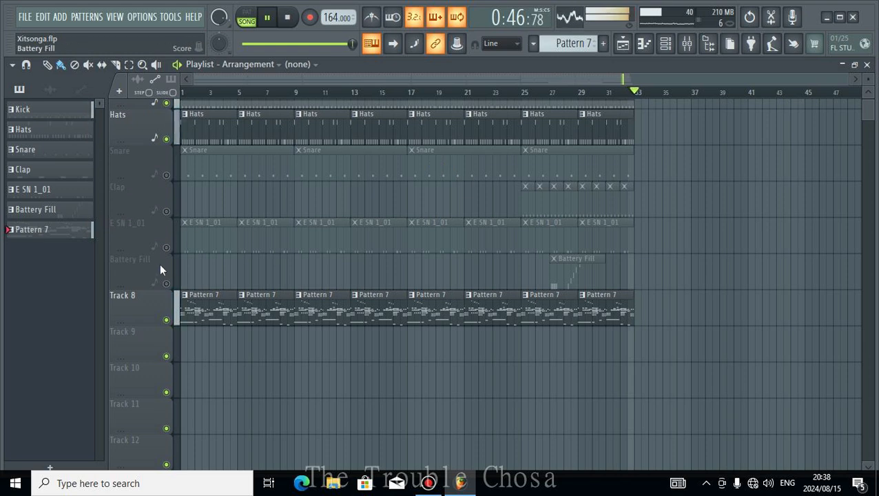
Unmute the E SN 1_01 track and adjust the C5 hits in its piano roll, removing the one on step 8 of bar 4.
left_click(163, 243)
double_click(211, 246)
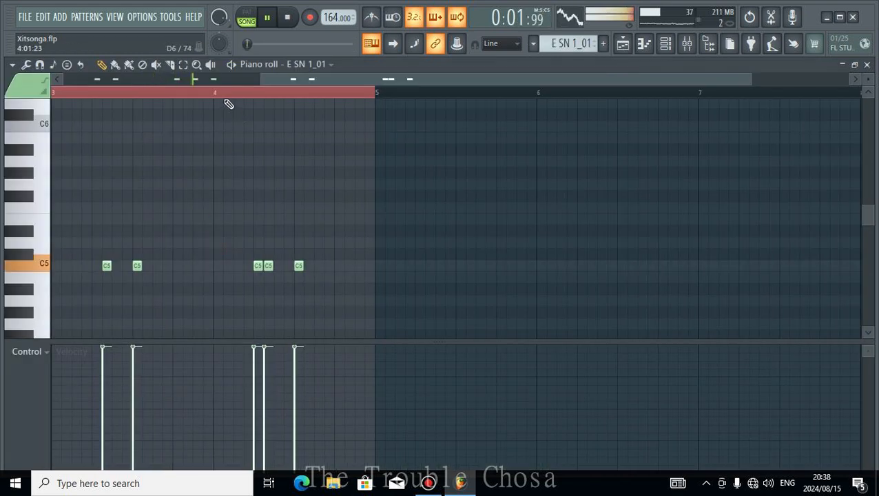
left_click_drag(311, 80, 1, 177)
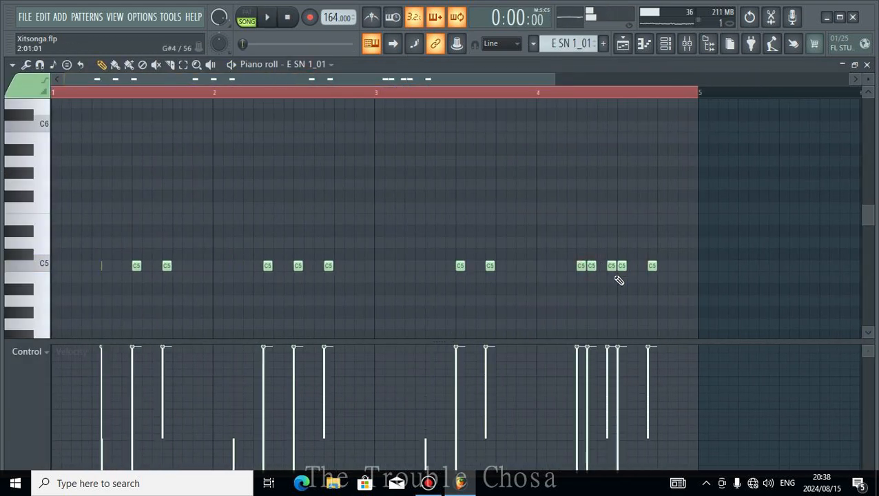
key("space")
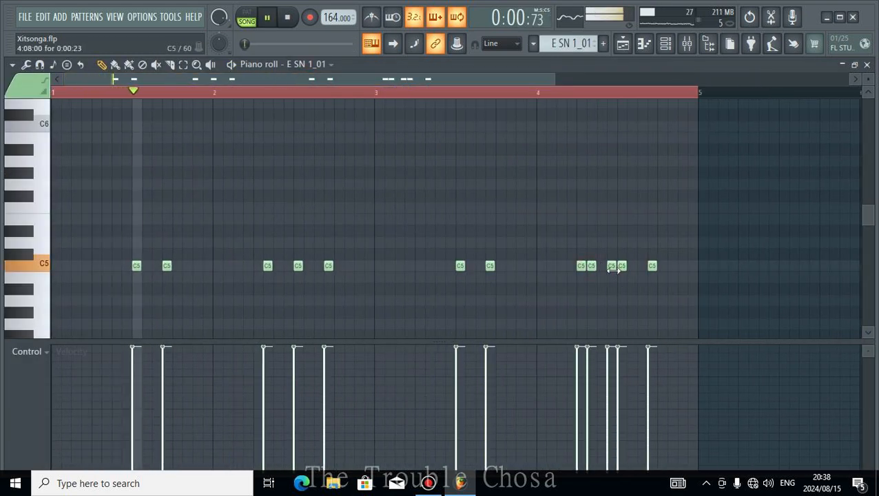
right_click(611, 268)
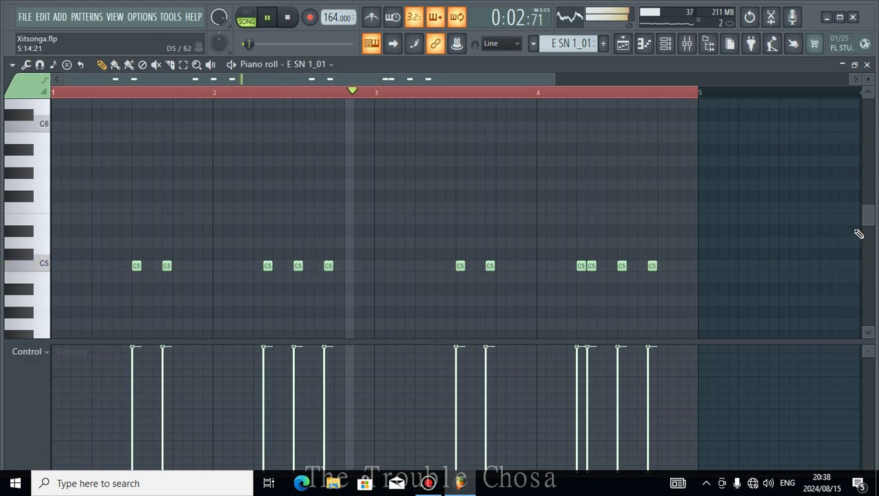
left_click(866, 64)
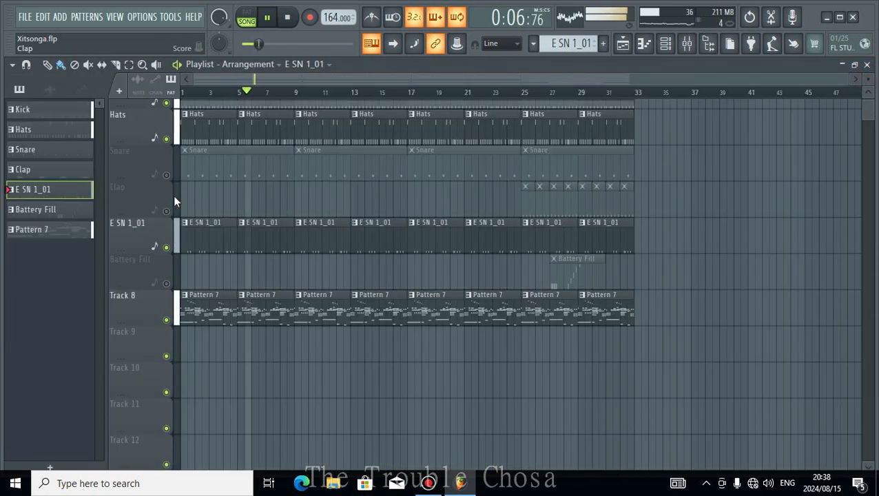
Open the Snare pattern in the piano roll and add short D3 hits on steps 13 and 15 of bar 8.
double_click(261, 178)
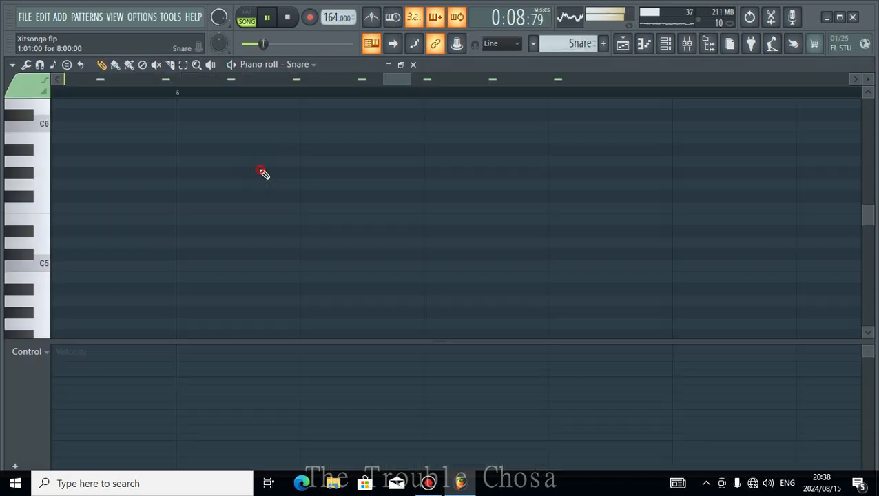
scroll(324, 98, "down", 2)
left_click_drag(339, 80, 73, 110)
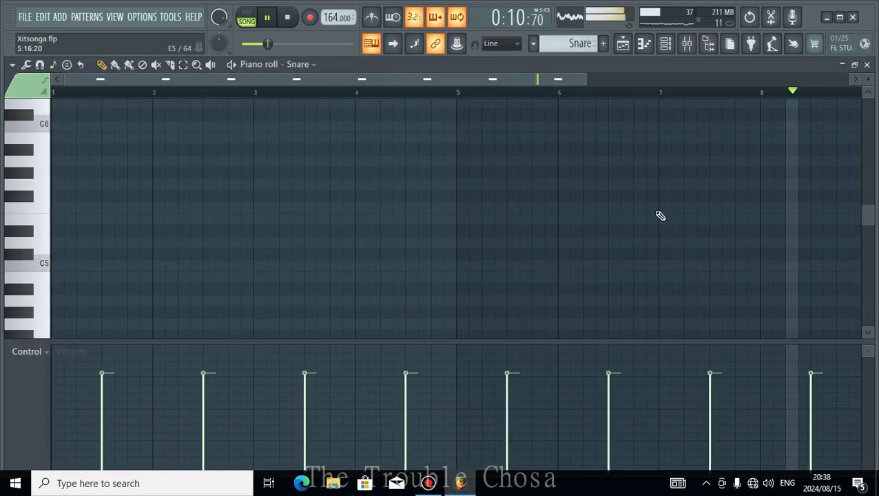
scroll(656, 213, "down", 4)
scroll(655, 210, "up", 3)
scroll(655, 211, "down", 5)
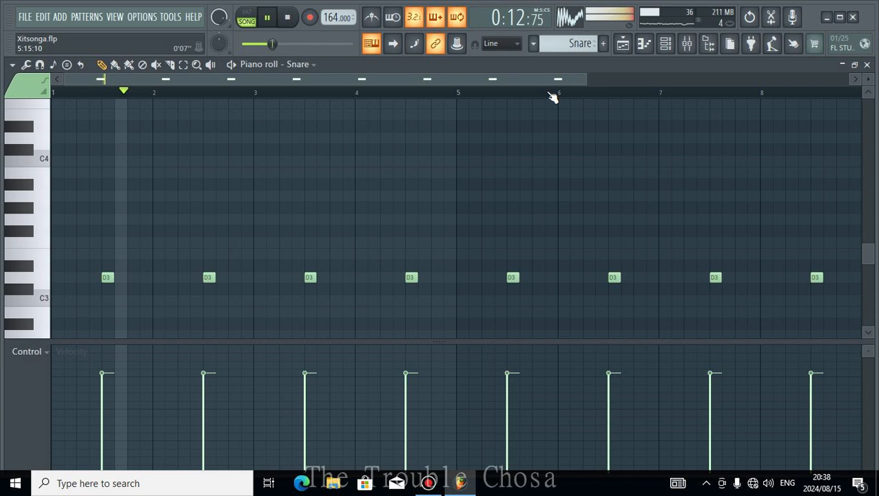
left_click_drag(548, 80, 675, 81)
left_click(641, 279)
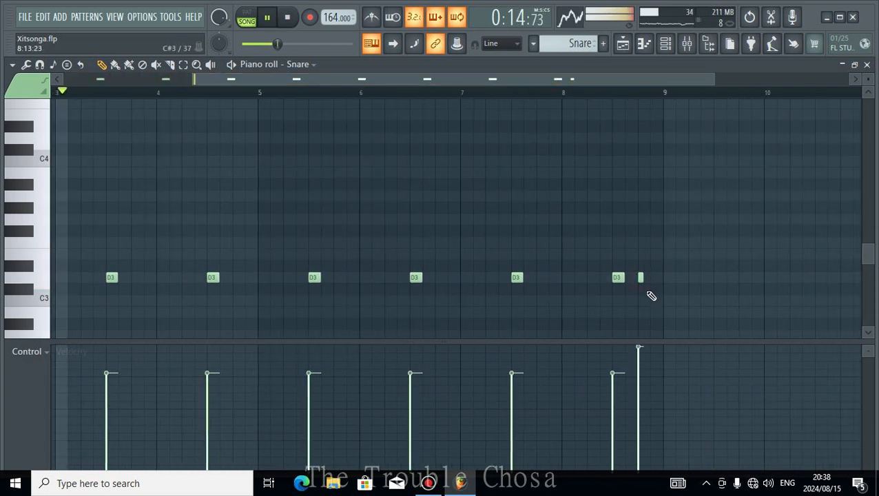
left_click(653, 278)
Replace the two short hits in bar 8 of the Snare pattern with longer D3 hits on steps 13 and 15.
left_click(621, 280)
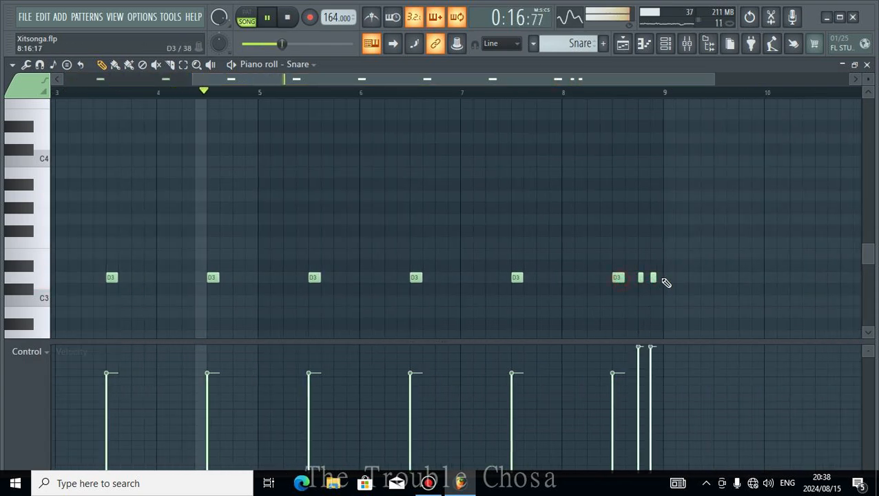
right_click(653, 279)
right_click(641, 278)
left_click(639, 275)
left_click(666, 278)
right_click(665, 277)
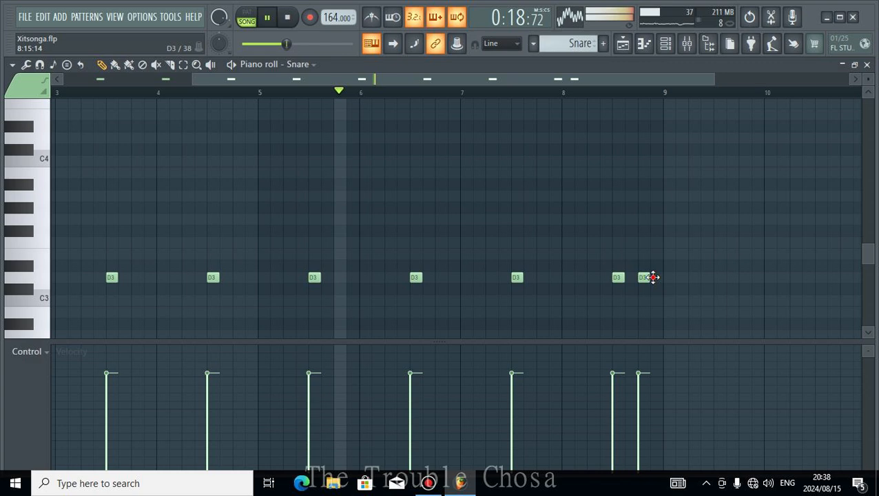
left_click(653, 277)
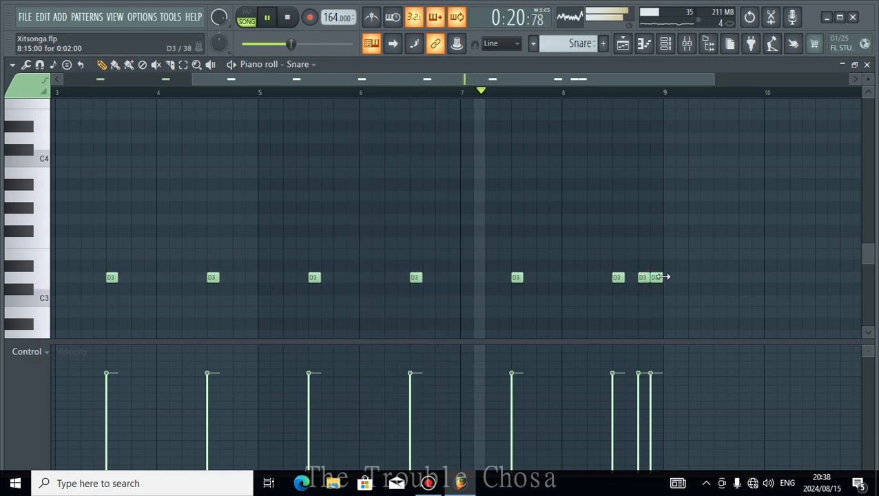
right_click(643, 277)
right_click(656, 278)
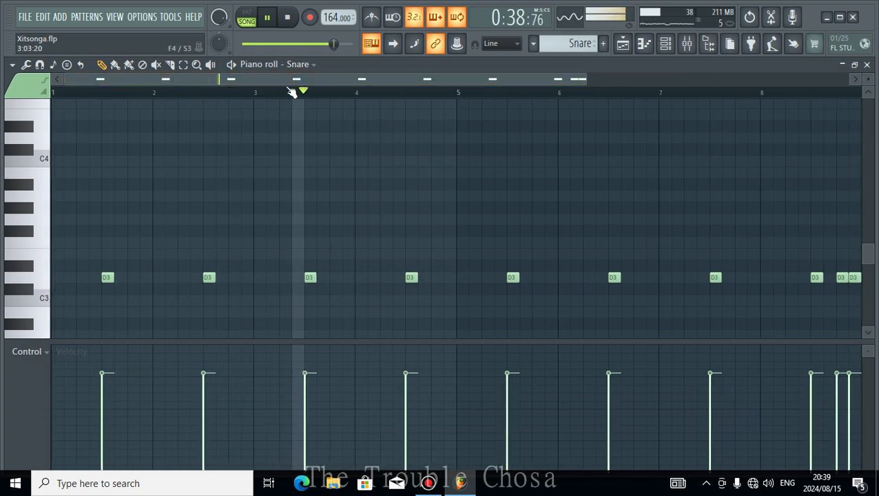
Add short D3 snare hits on steps 5, 6 and 12 of bar 3.
scroll(310, 104, "up", 3)
left_click(353, 266)
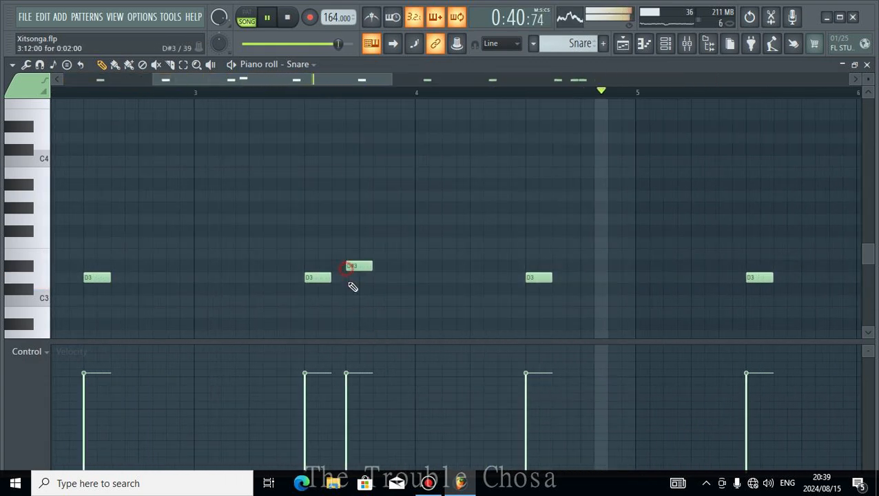
right_click(355, 268)
left_click(352, 277)
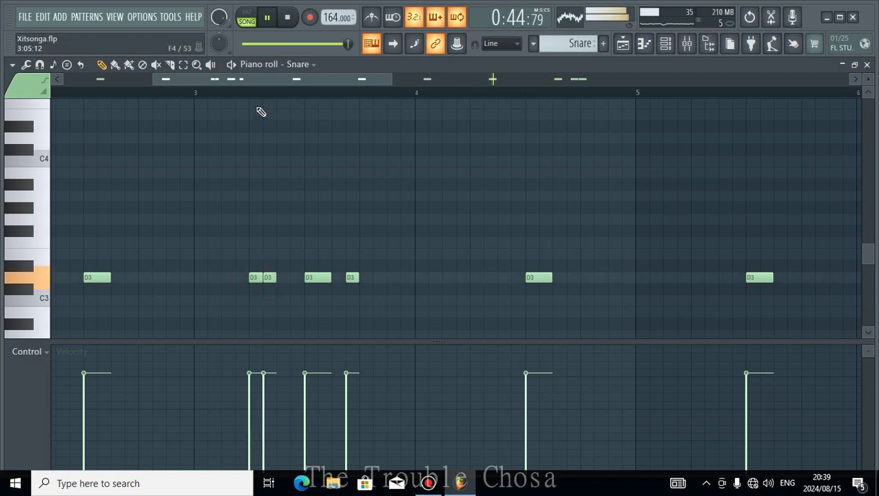
Delete the D3 snare hits on steps 13 and 15 of bar 8.
scroll(261, 112, "down", 5)
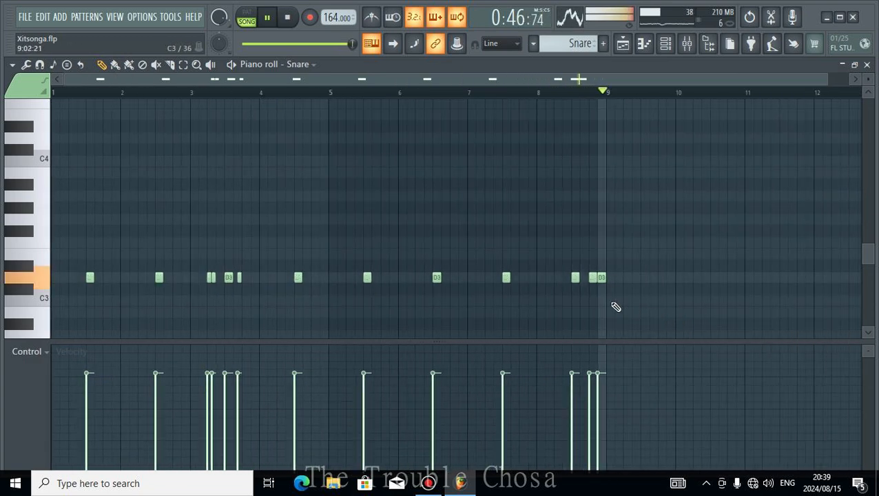
right_click(594, 277)
right_click(601, 278)
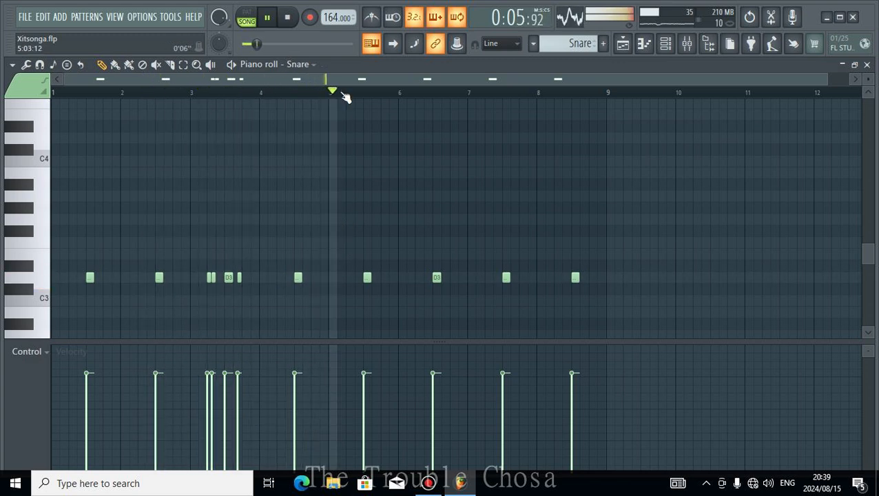
Try extra short D3 snare hits from the end of bar 4 into the first half of bar 5.
scroll(345, 96, "up", 4)
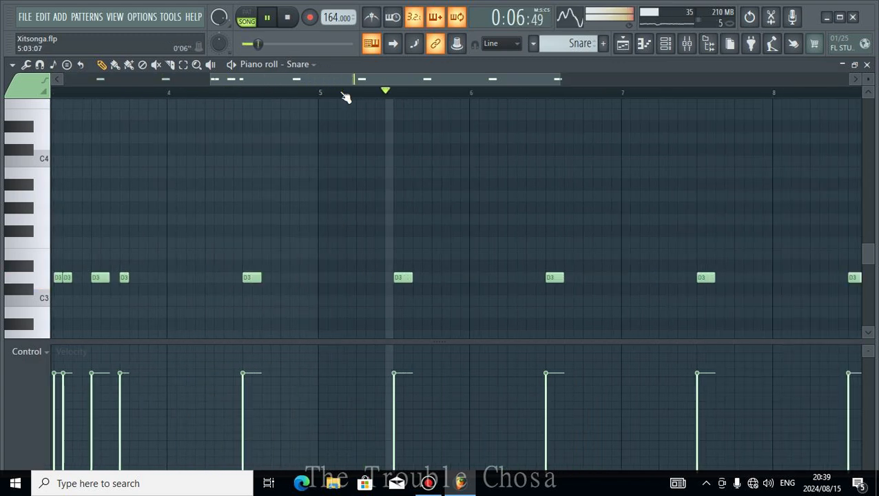
left_click(322, 278)
left_click(341, 279)
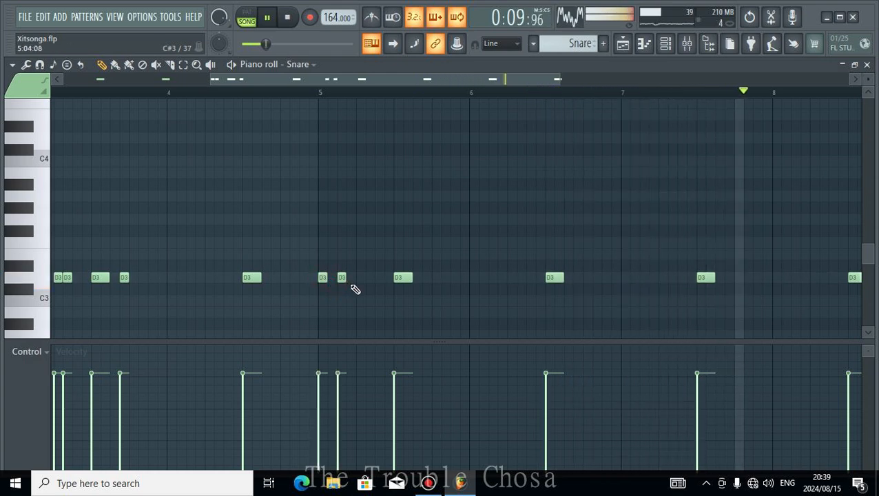
left_click(378, 278)
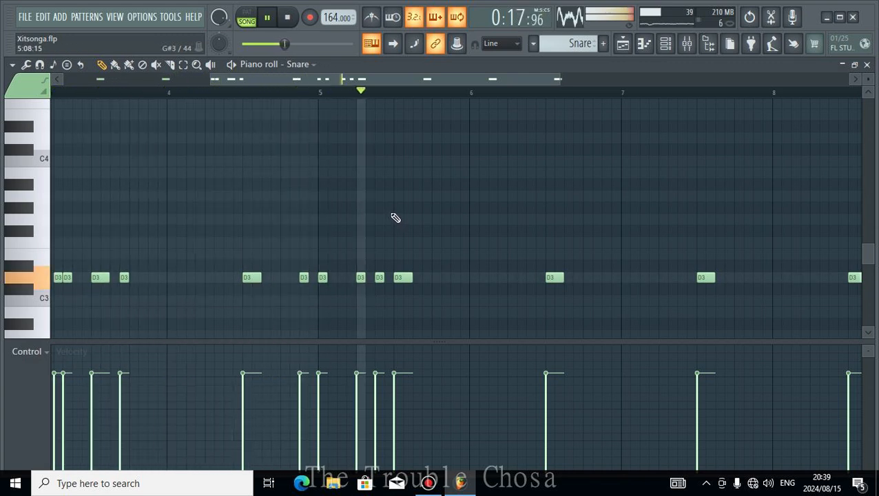
Remove the four trial D3 hits around the start of bar 5, keeping the regular snare hits.
right_click(303, 277)
right_click(323, 277)
right_click(360, 277)
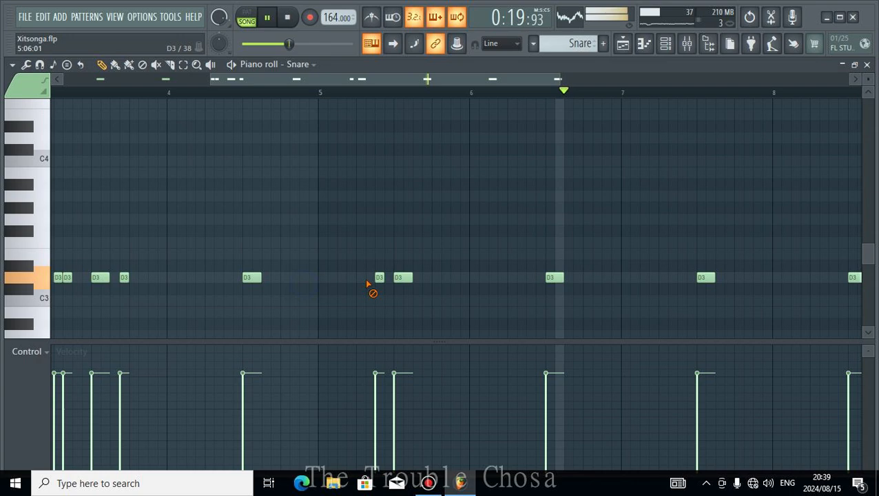
right_click(379, 277)
scroll(325, 103, "down", 4)
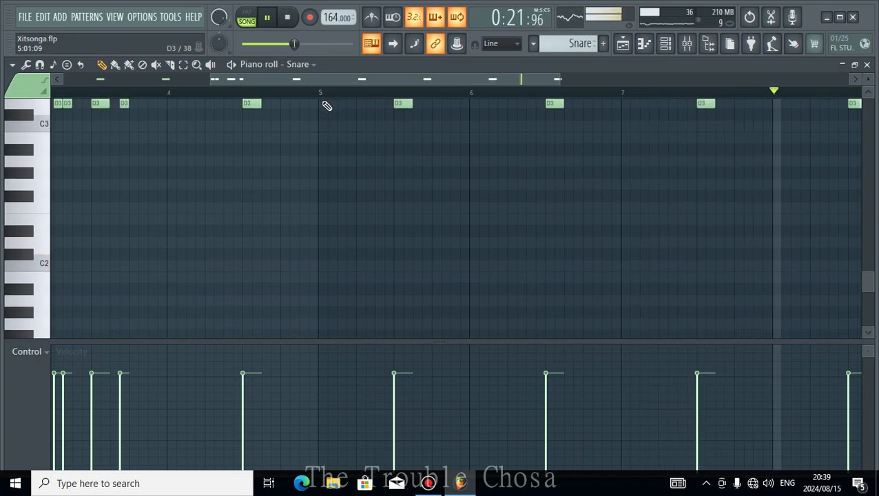
scroll(328, 96, "down", 4)
scroll(377, 300, "up", 2)
scroll(378, 304, "up", 2)
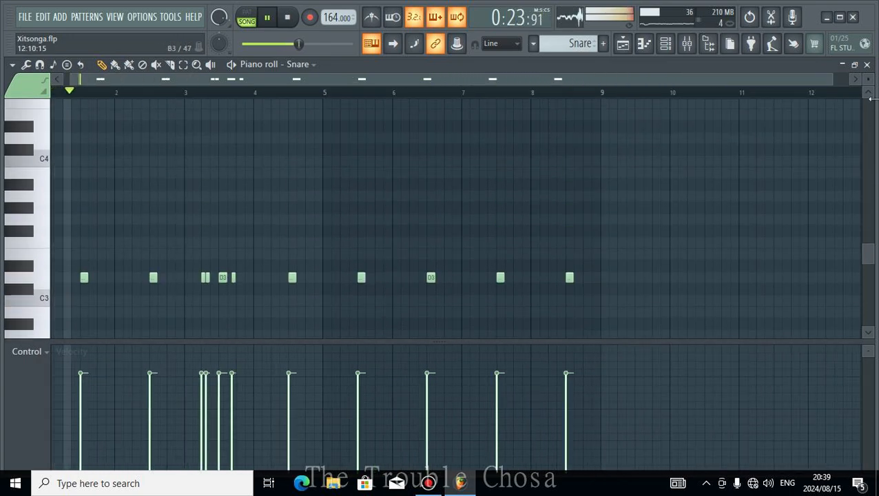
Unmute the Battery Fill track and delete the run of repeated Mashakeni Tom v1 hits in bar 5 of its piano roll.
left_click(867, 65)
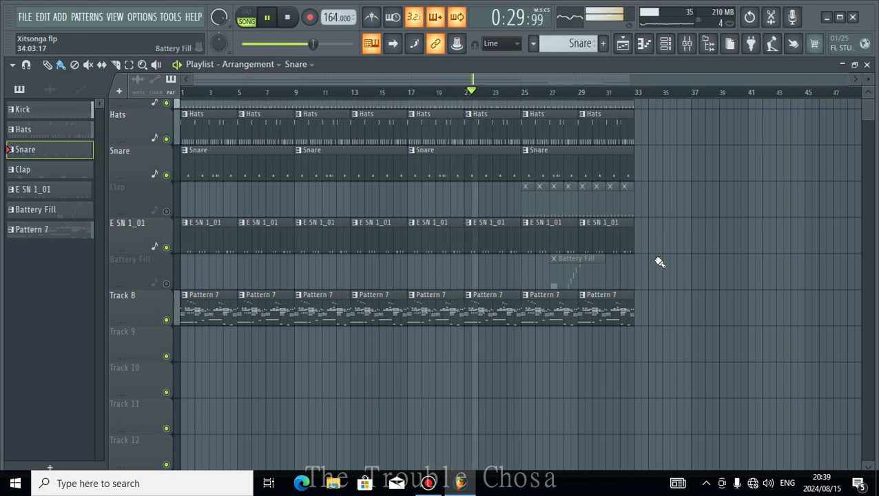
left_click(166, 283)
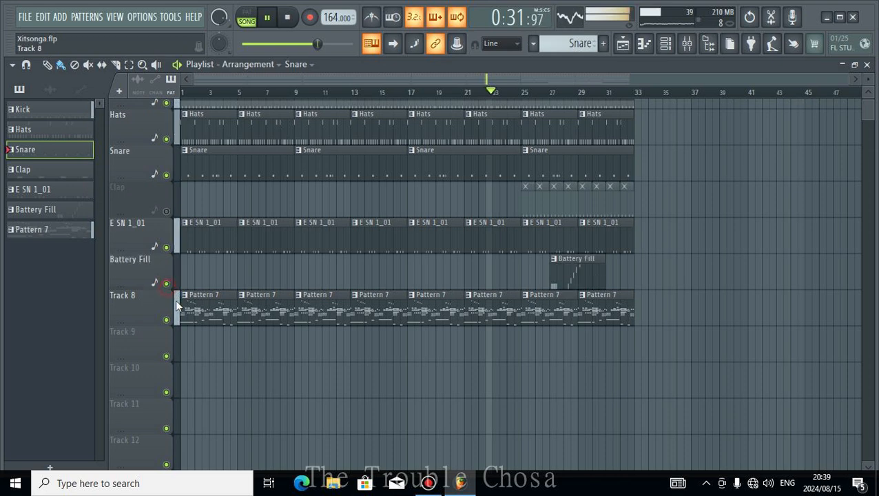
double_click(558, 279)
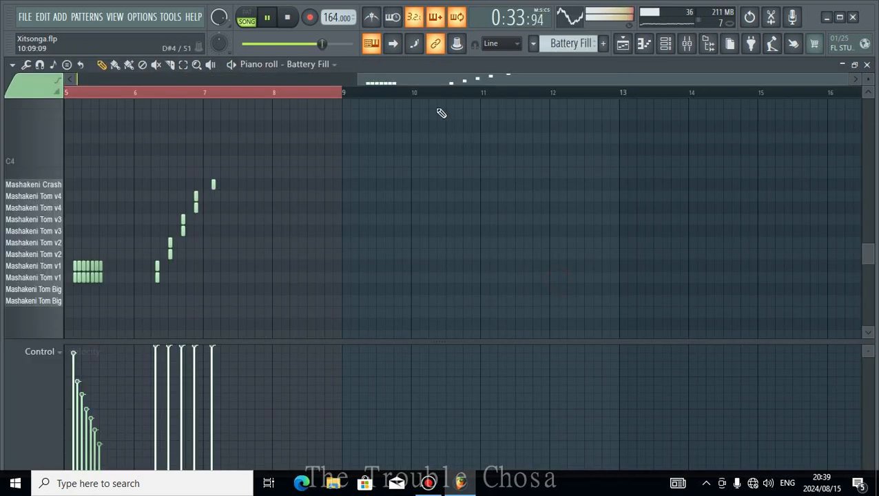
scroll(130, 303, "left", 2)
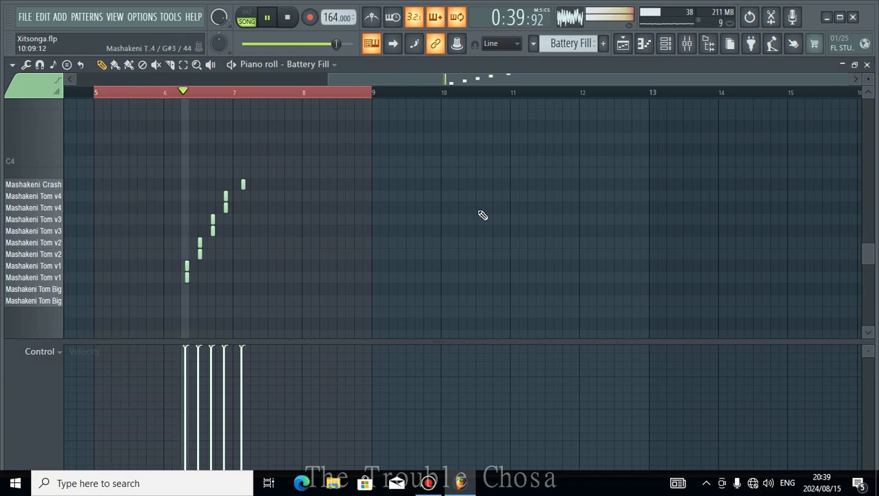
left_click(867, 65)
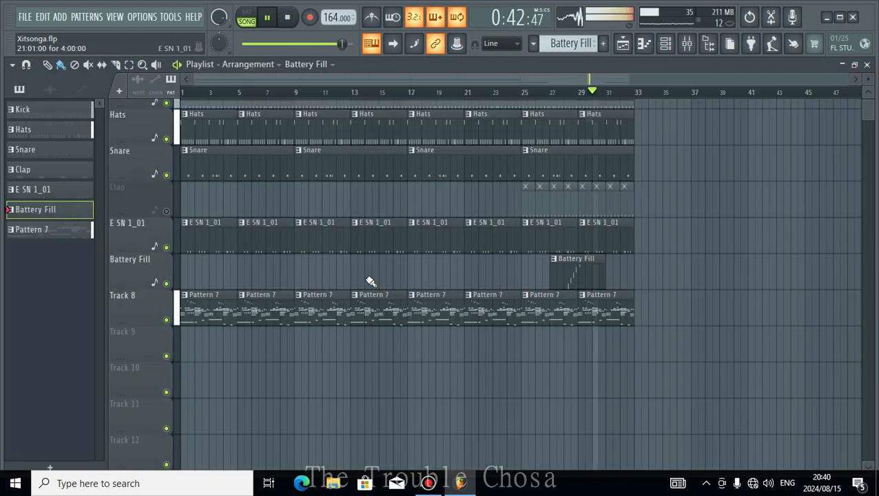
Open the Battery Fill instrument, check its plugin settings and troubleshooting options, and return to the playlist.
left_click(665, 43)
left_click(149, 185)
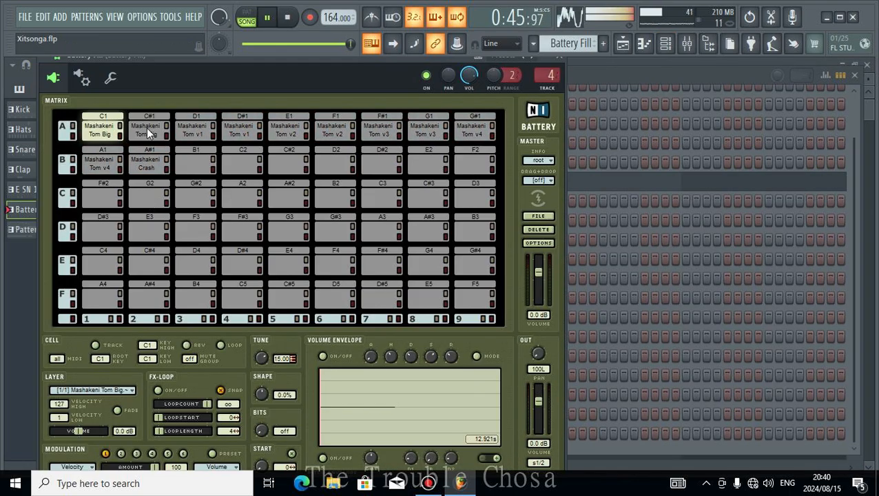
left_click(110, 81)
left_click(80, 78)
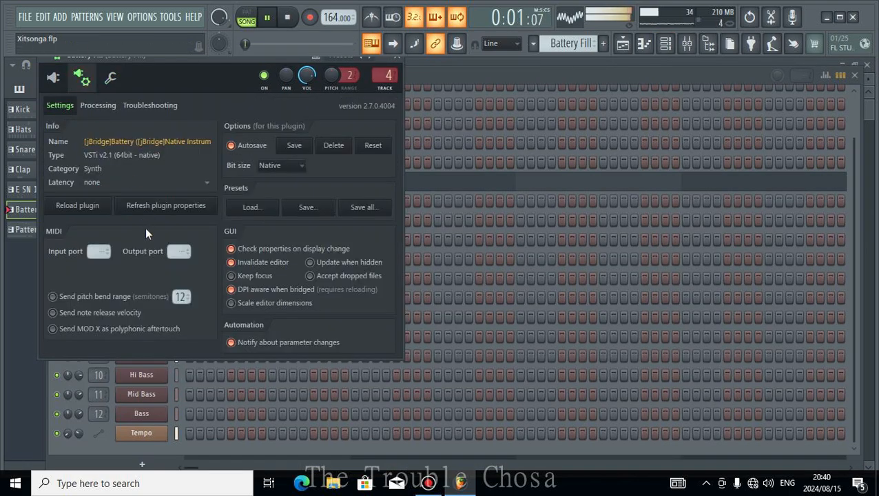
left_click(146, 107)
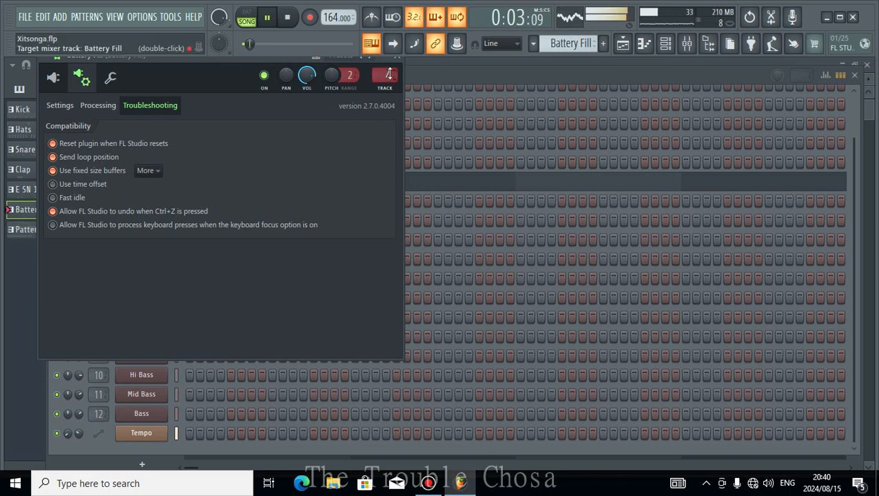
left_click(403, 62)
left_click(855, 76)
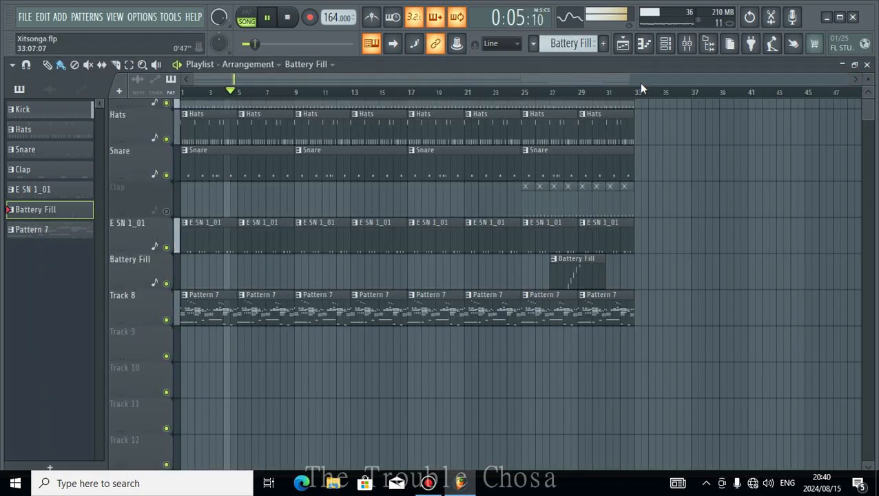
Delete the Clap channel from the channel rack.
scroll(551, 199, "down", 3)
scroll(573, 195, "up", 4)
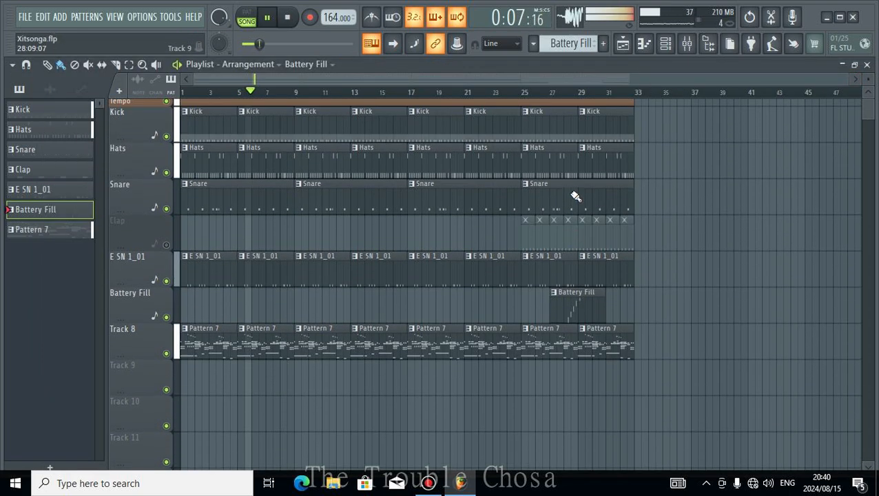
left_click(666, 44)
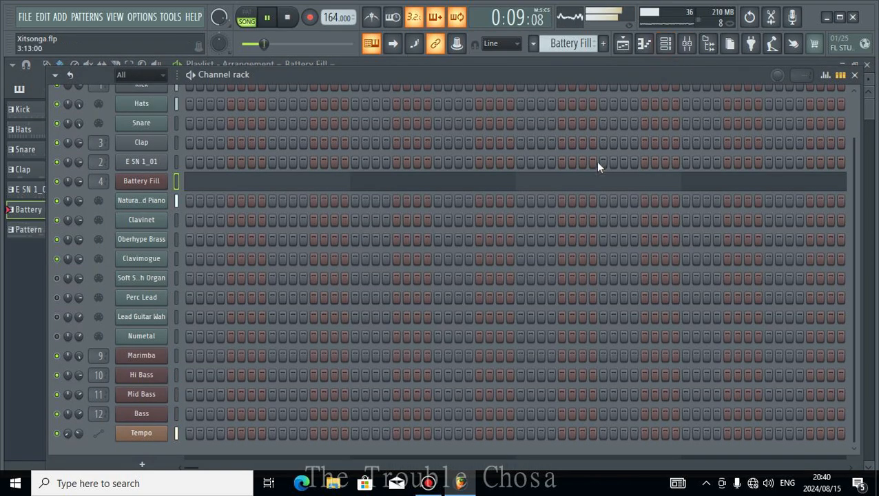
right_click(145, 142)
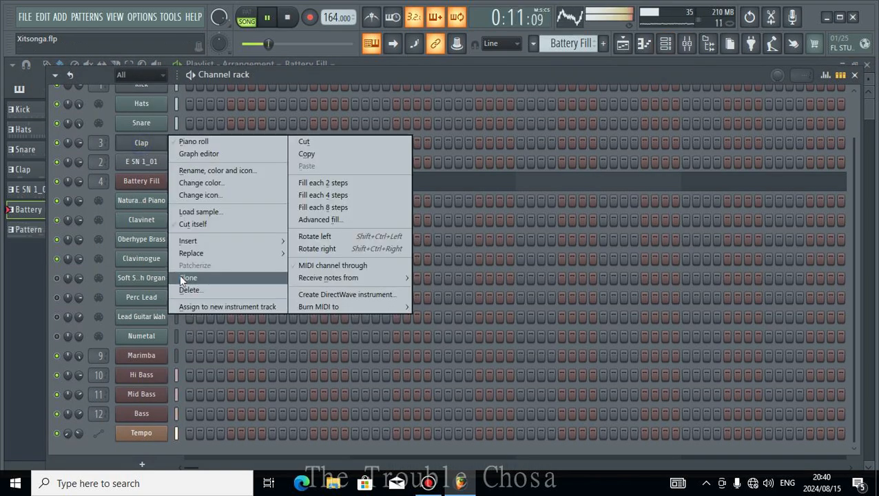
left_click(191, 292)
left_click(479, 280)
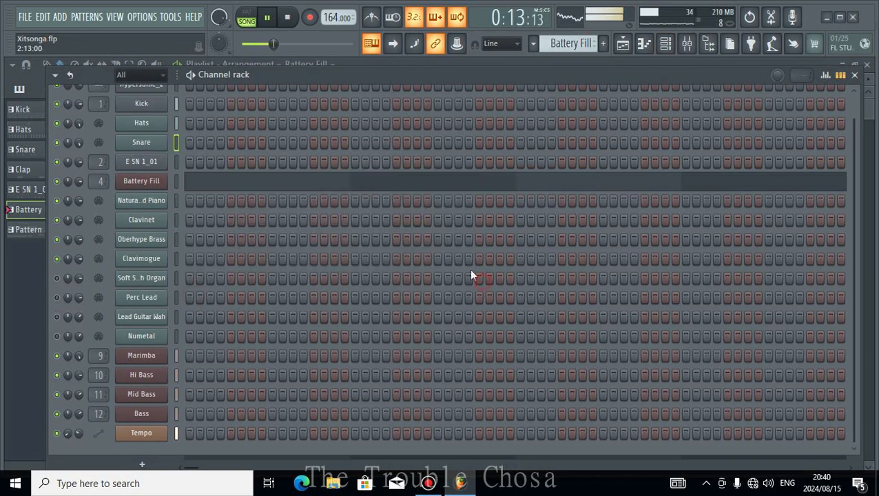
Select the Clap pattern, delete it from the project, and return to the playlist.
left_click(560, 50)
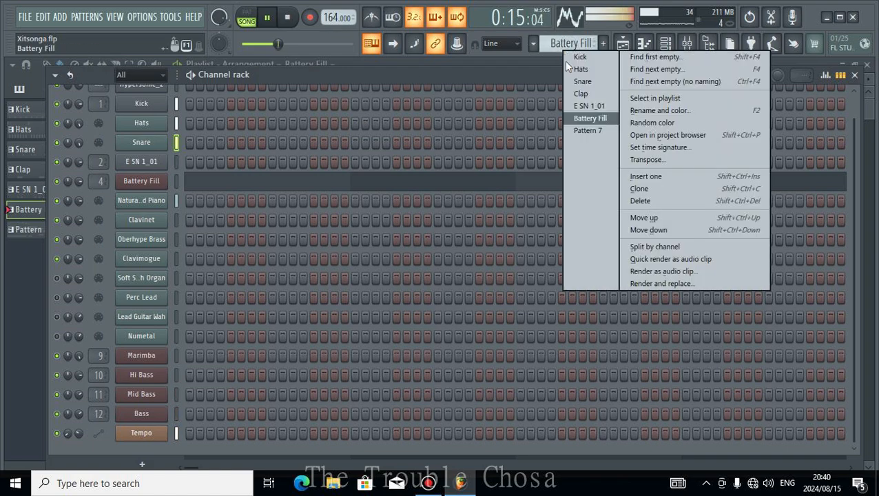
left_click(581, 94)
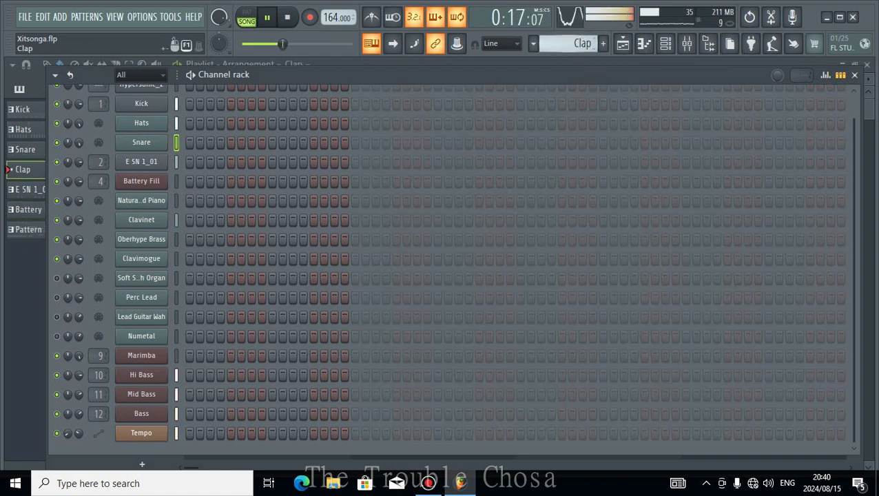
left_click(567, 43)
left_click(662, 197)
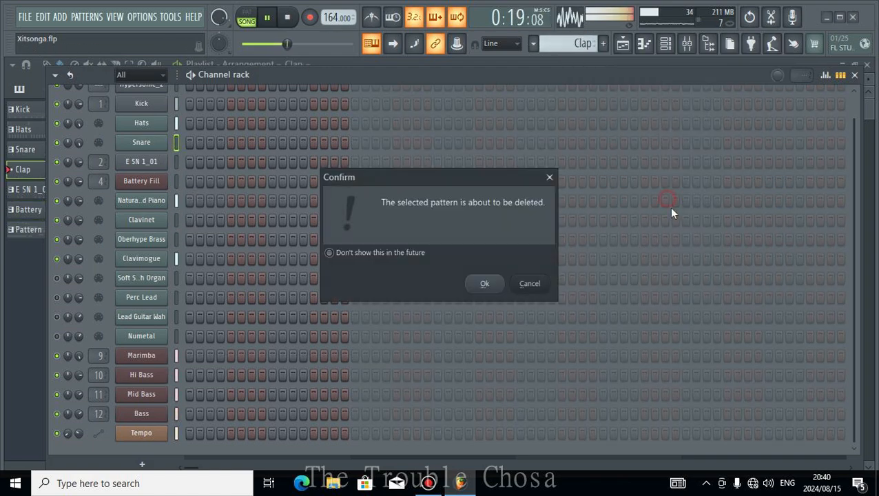
left_click(485, 283)
left_click(855, 75)
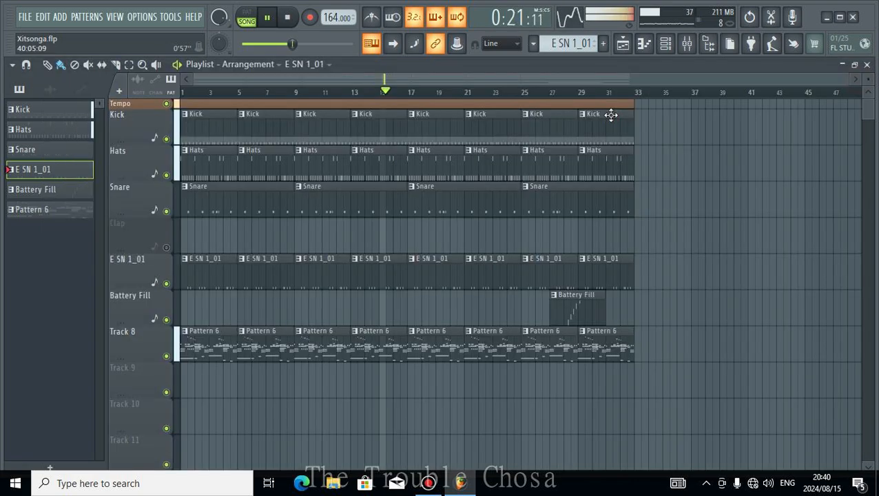
Review the arrangement's tracks and the Battery Fill mixer insert, and return to the playlist.
scroll(661, 280, "down", 2)
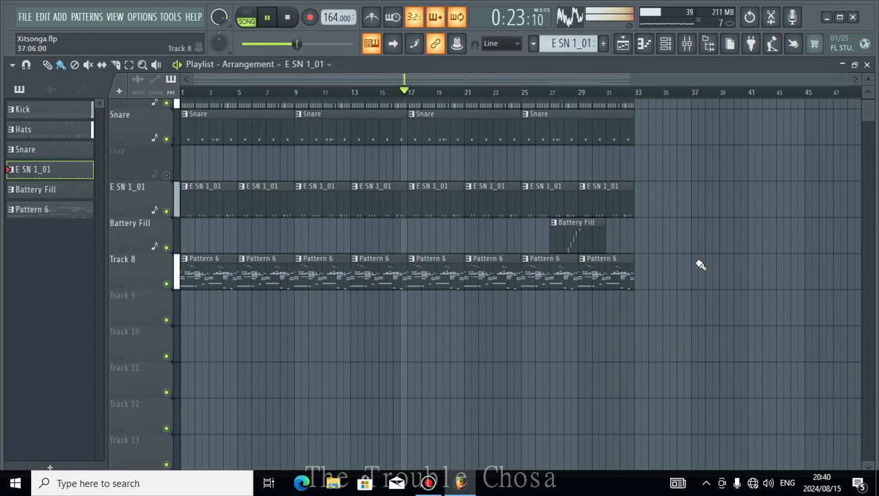
scroll(746, 231, "up", 2)
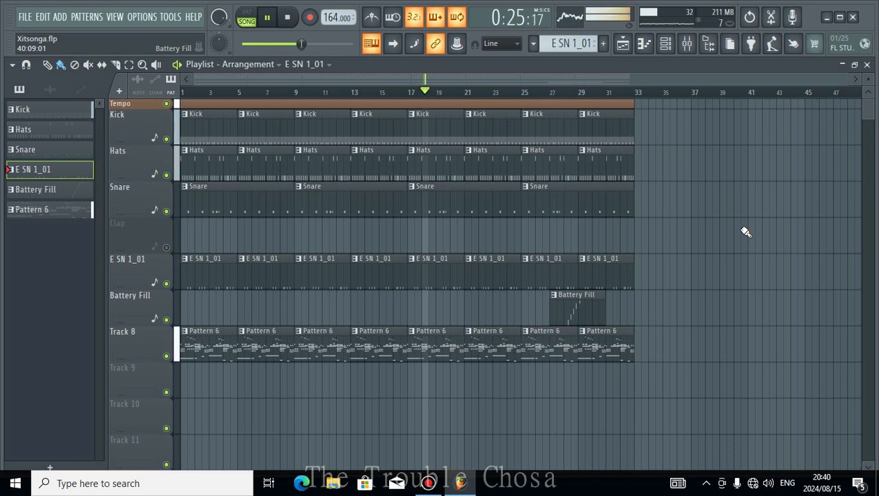
scroll(657, 261, "down", 3)
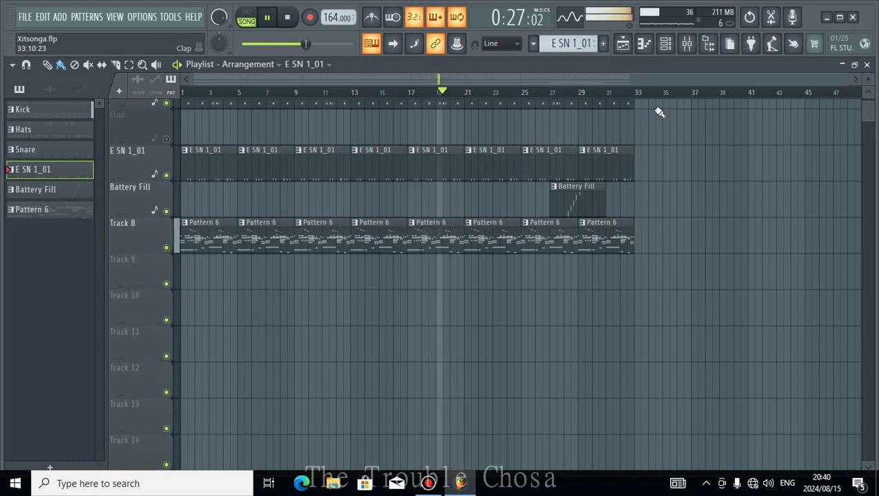
left_click(687, 44)
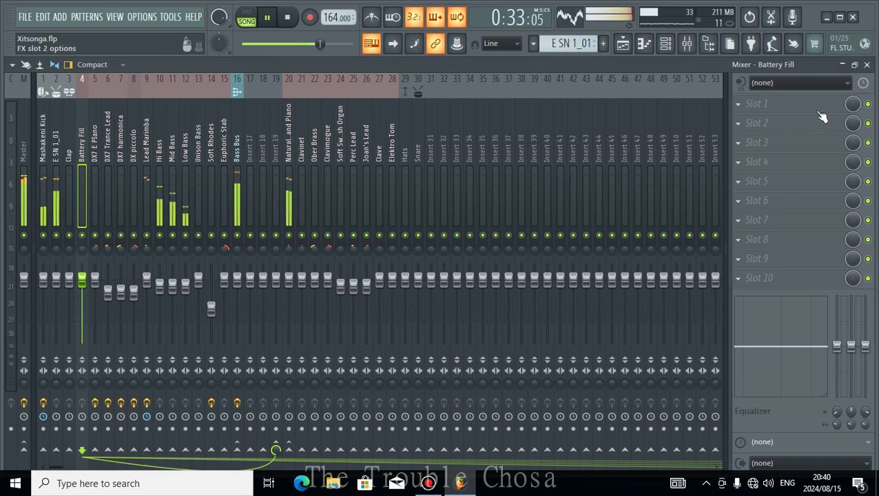
left_click(868, 64)
scroll(730, 198, "up", 3)
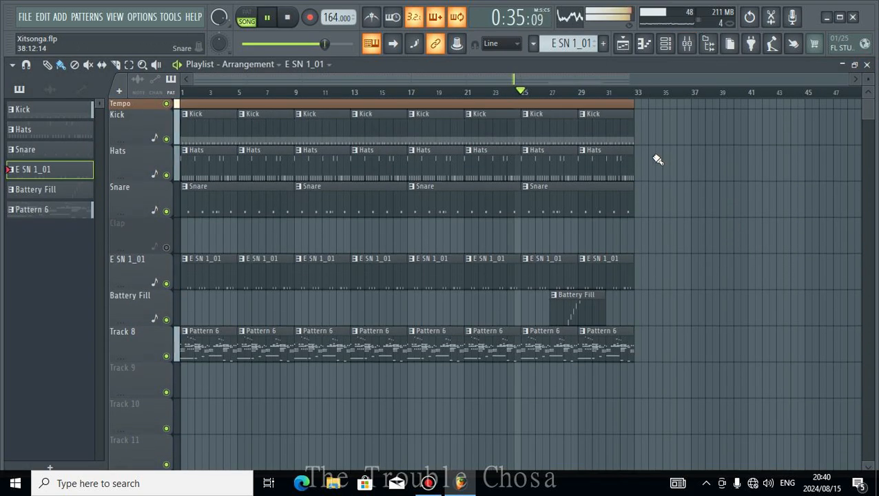
Open the Hypersonic_2 instrument from the channel rack and show its Mix page with the part outputs.
left_click(666, 44)
scroll(332, 207, "up", 1)
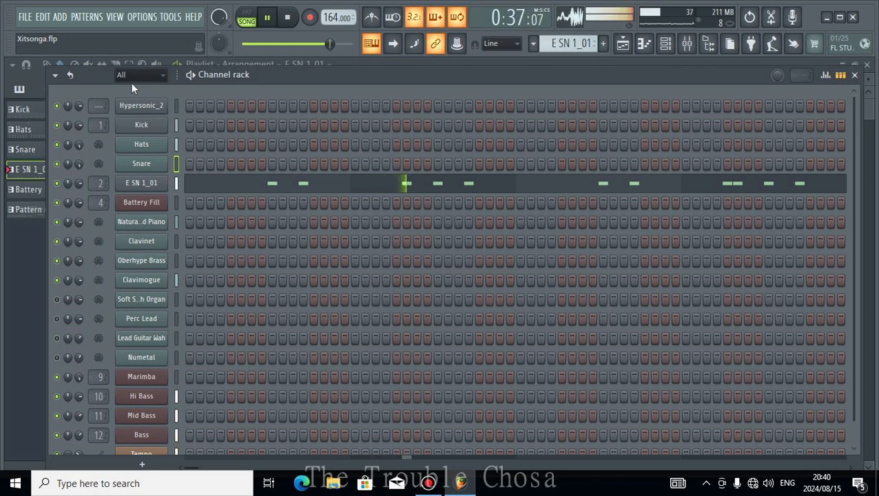
left_click(141, 106)
left_click(321, 95)
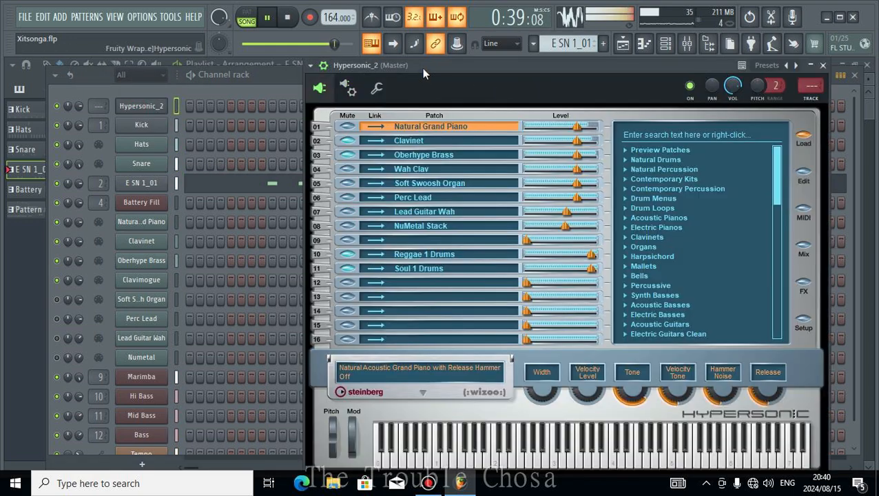
left_click_drag(421, 69, 277, 109)
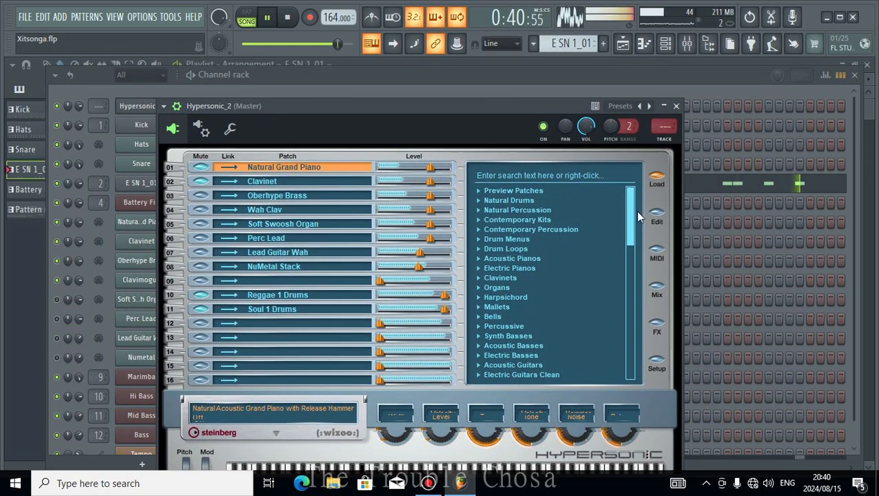
left_click(656, 293)
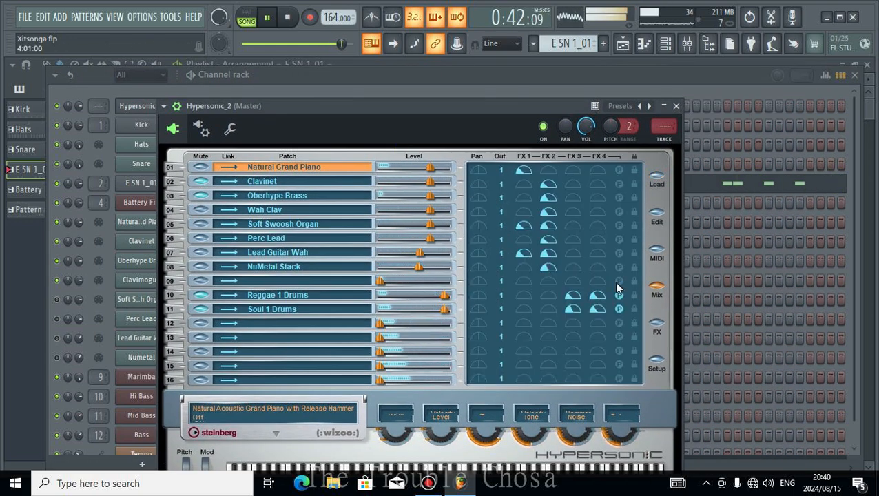
Route Hypersonic parts 2, 3, 4 and 5 to the matching outputs 2, 3, 4 and 5.
left_click(501, 187)
left_click(510, 228)
left_click(502, 198)
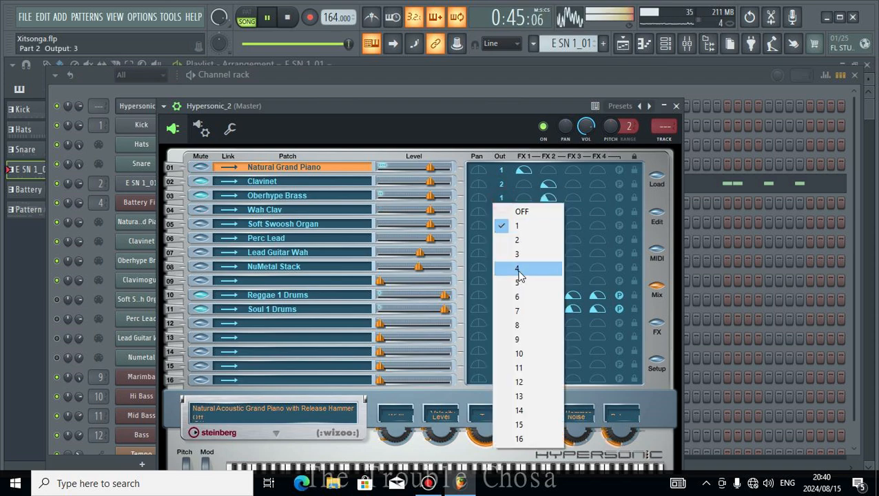
left_click(518, 254)
left_click(503, 212)
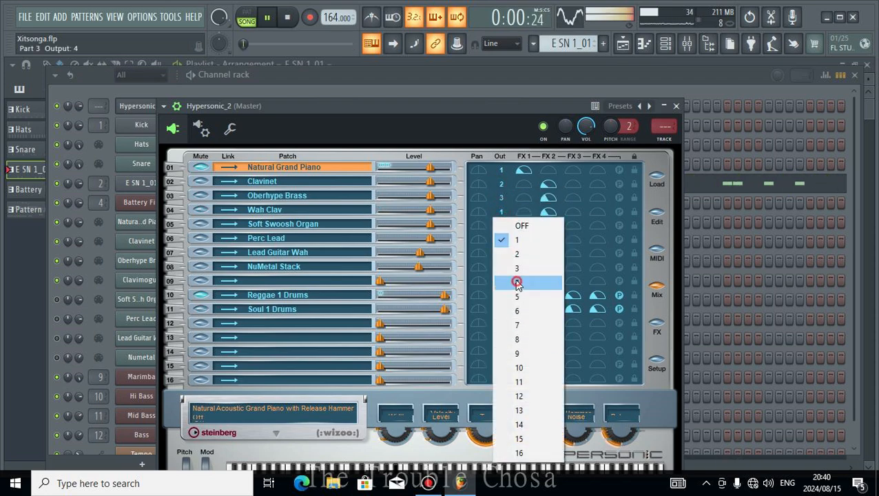
left_click(517, 282)
left_click(499, 226)
left_click(512, 306)
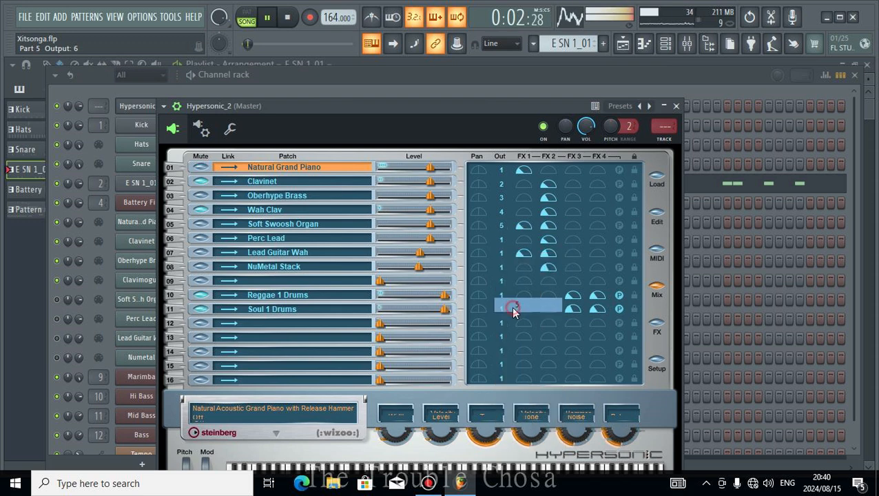
Assign Perc Lead to output 6, Lead Guitar Wah to output 7 and NuMetal Stack to output 8.
left_click(502, 241)
left_click(518, 318)
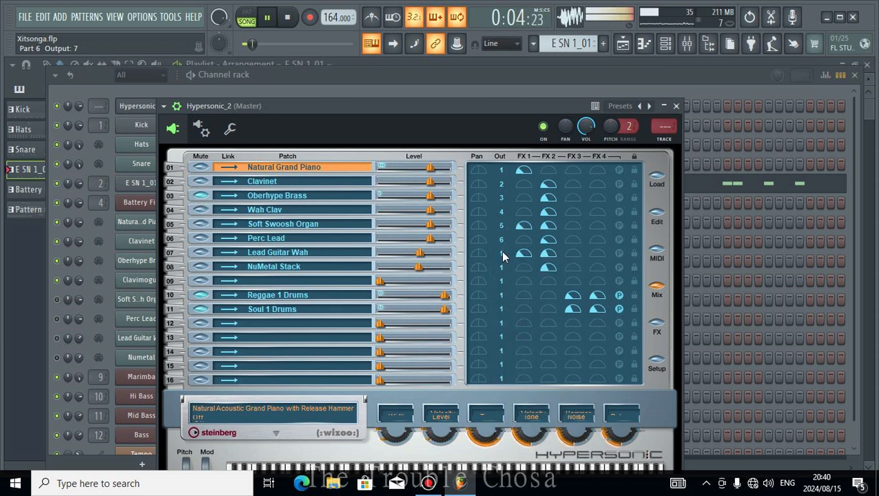
left_click(502, 247)
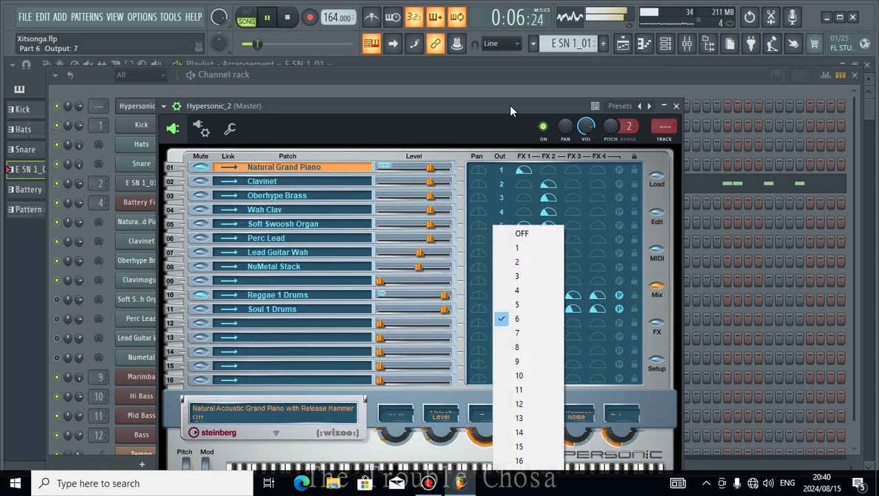
left_click_drag(510, 106, 512, 108)
left_click(502, 261)
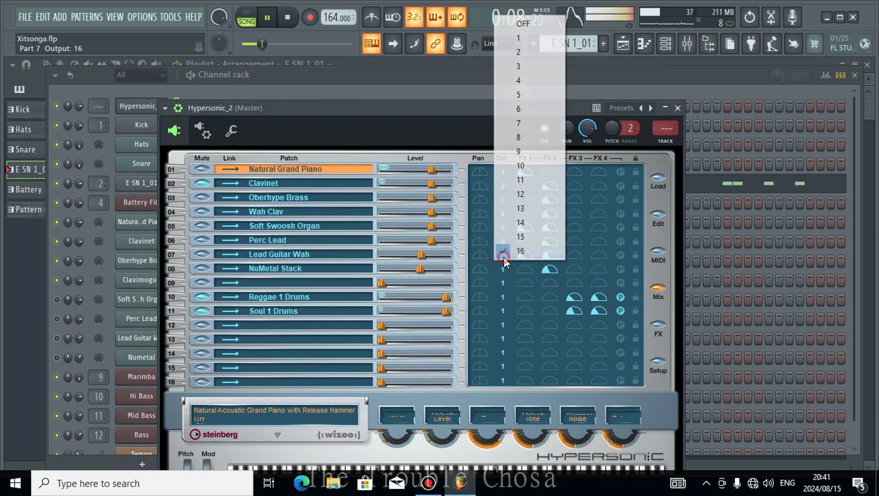
left_click(520, 124)
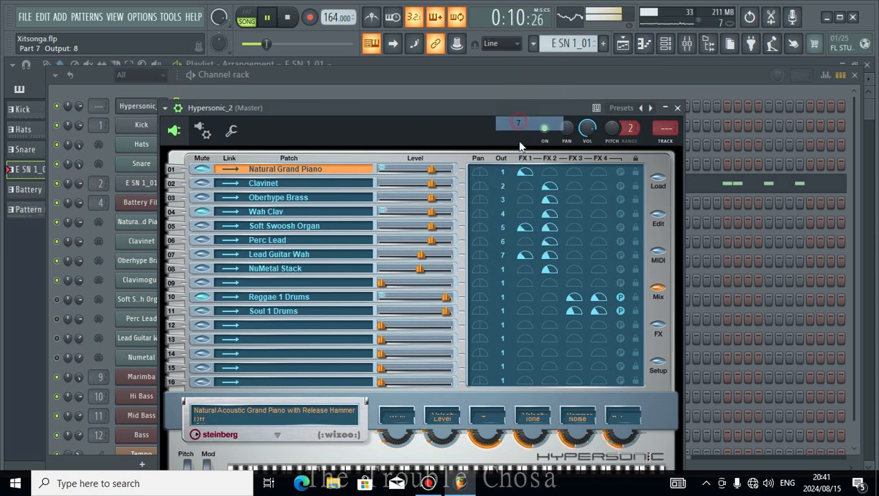
left_click(504, 270)
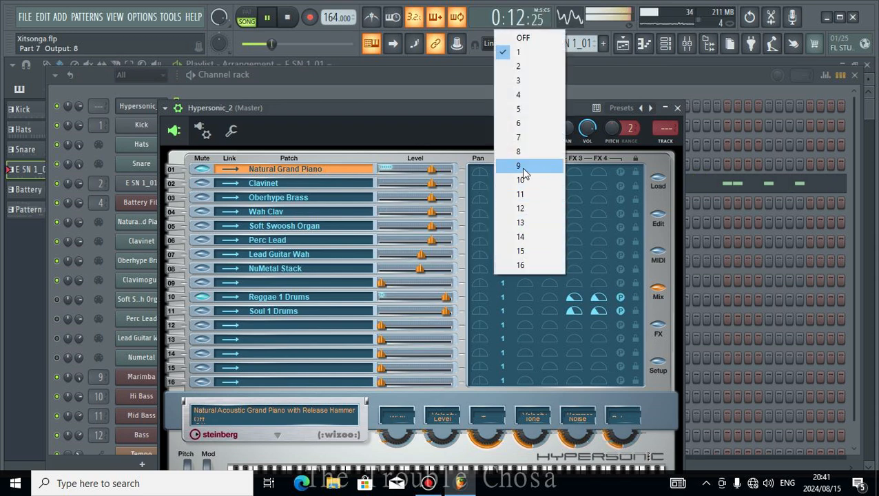
left_click(515, 156)
Route Hypersonic parts 9, 10, 11 and 12 to the matching outputs 9, 10, 11 and 12.
left_click(502, 283)
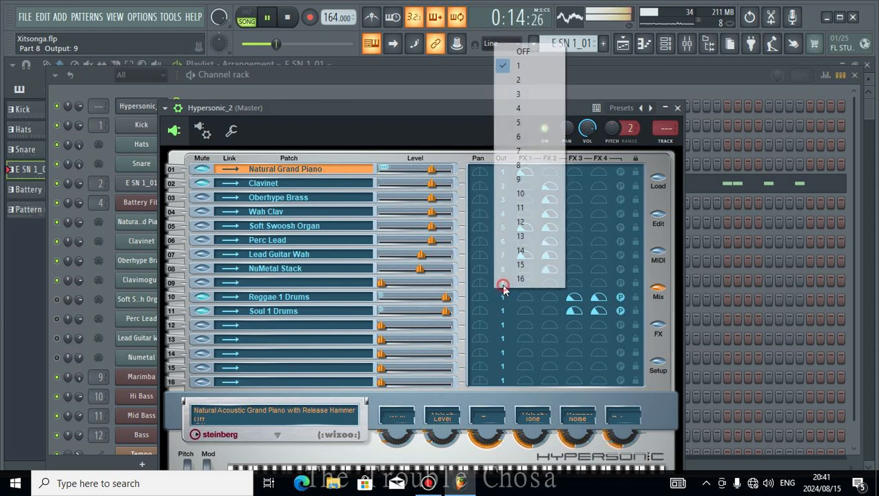
left_click(529, 181)
left_click(504, 298)
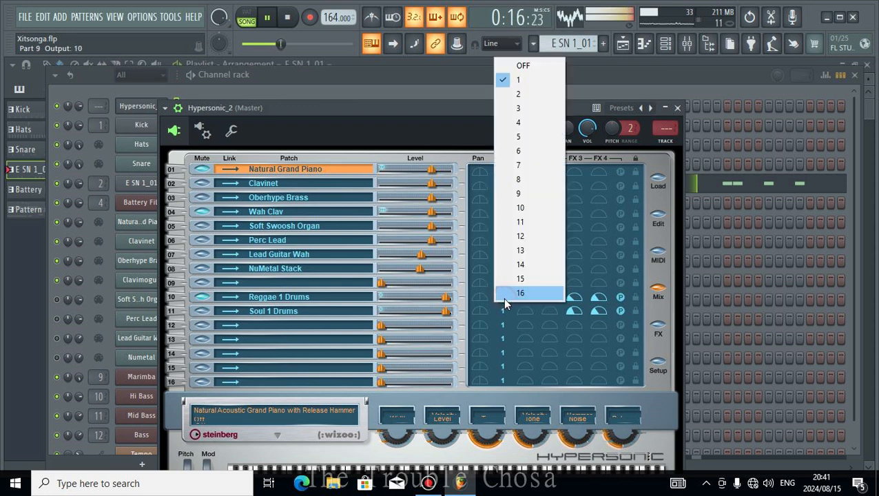
left_click(520, 213)
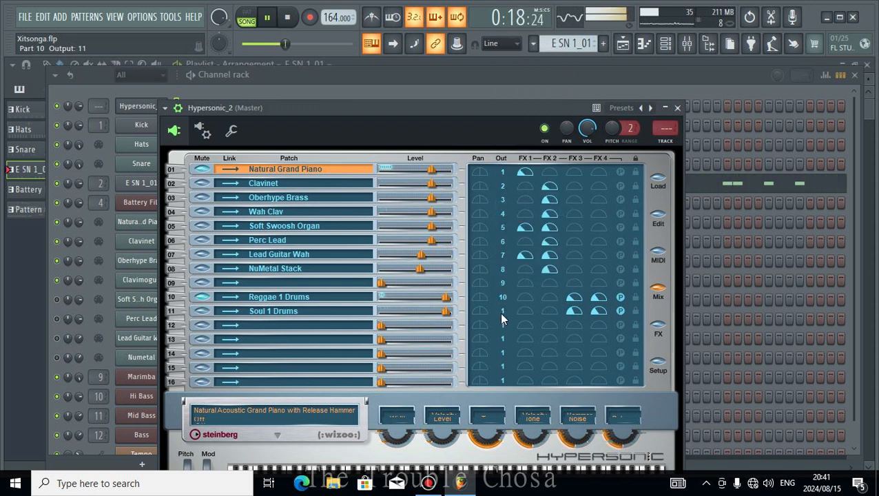
left_click(503, 312)
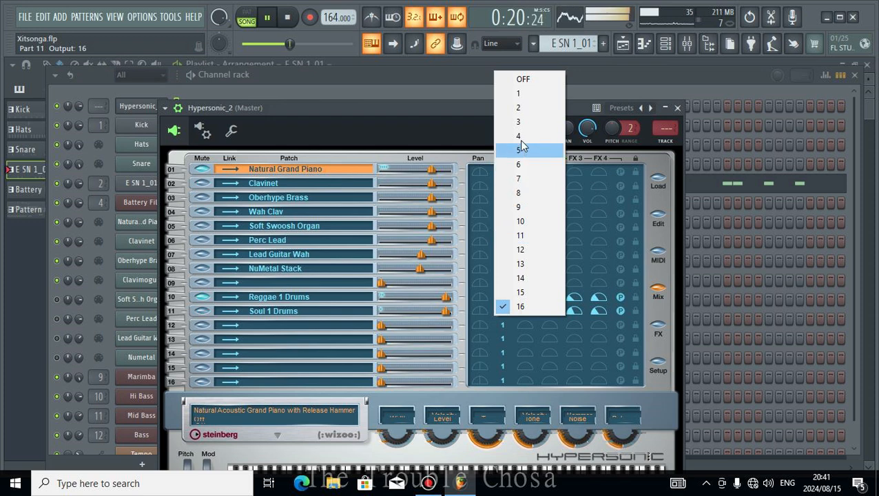
left_click(521, 236)
left_click(503, 325)
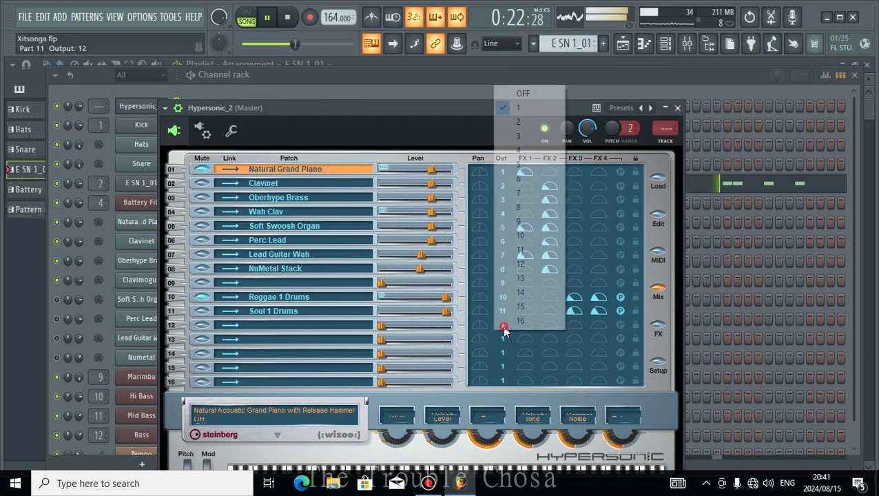
left_click(527, 264)
Route Hypersonic parts 13 to 16 to the matching outputs 13 to 16, and return to the playlist.
left_click(501, 339)
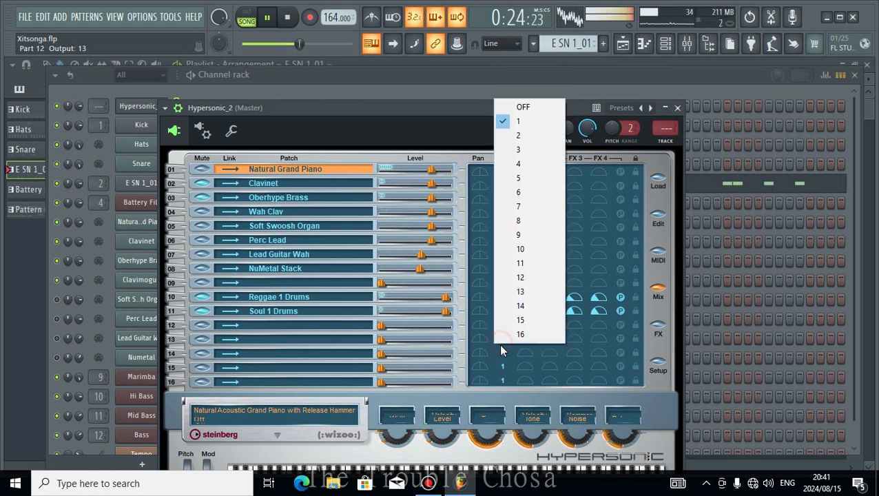
left_click(520, 297)
left_click(499, 357)
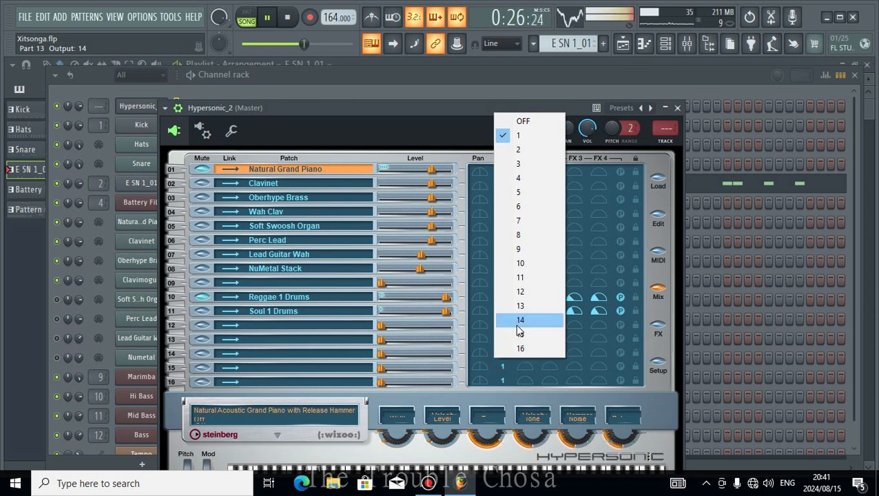
left_click(518, 322)
left_click(502, 367)
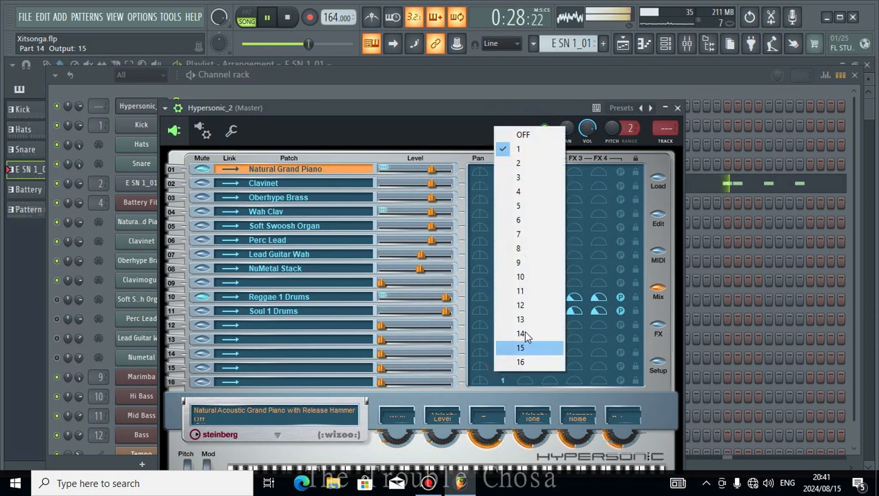
left_click(522, 335)
left_click(502, 372)
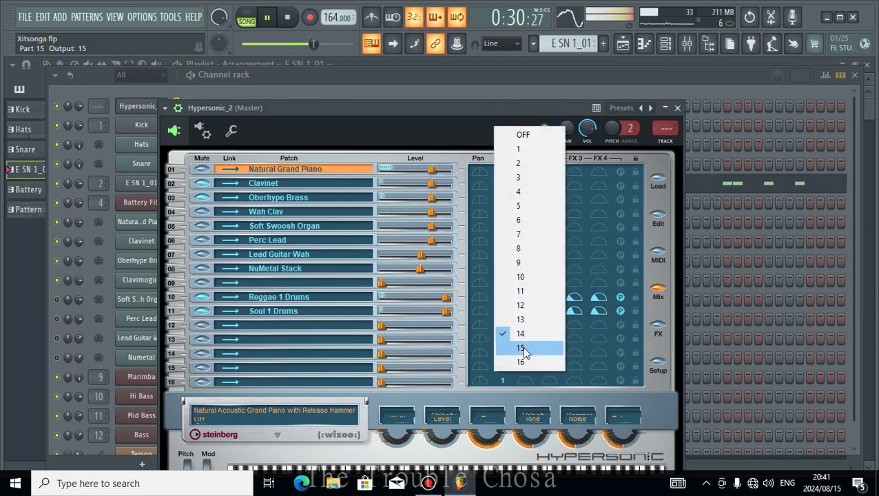
left_click(522, 346)
left_click(503, 379)
left_click(520, 377)
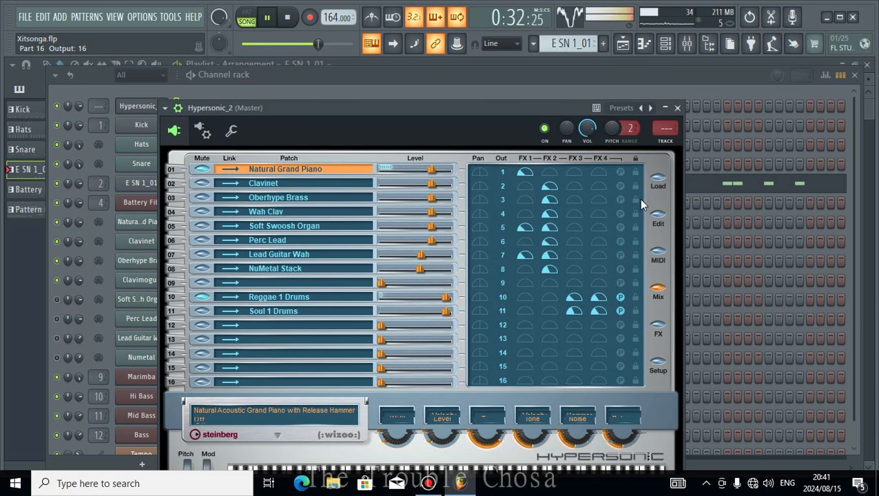
left_click(678, 108)
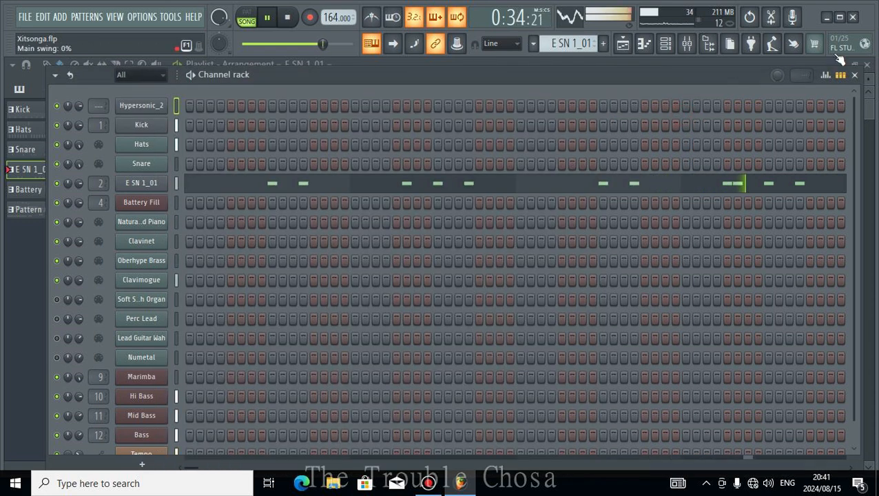
left_click(855, 76)
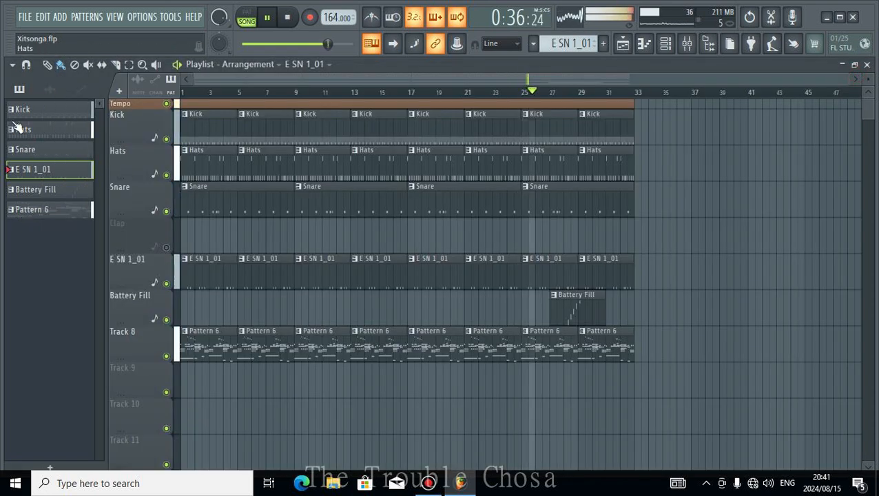
Save the project over the existing Xitsonga.flp file.
left_click(25, 16)
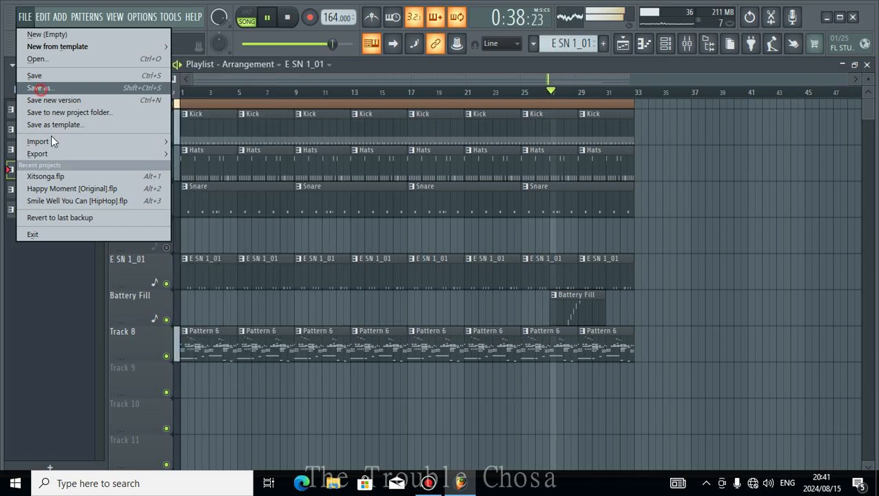
left_click(40, 88)
key("Return")
key("Return")
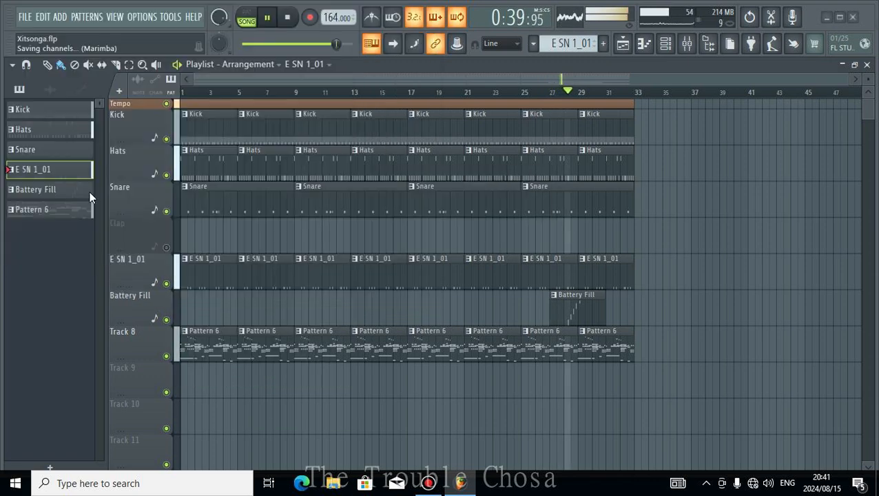
Select Pattern 6 from the playlist and split it by channel into separate instrument patterns.
scroll(671, 224, "down", 4)
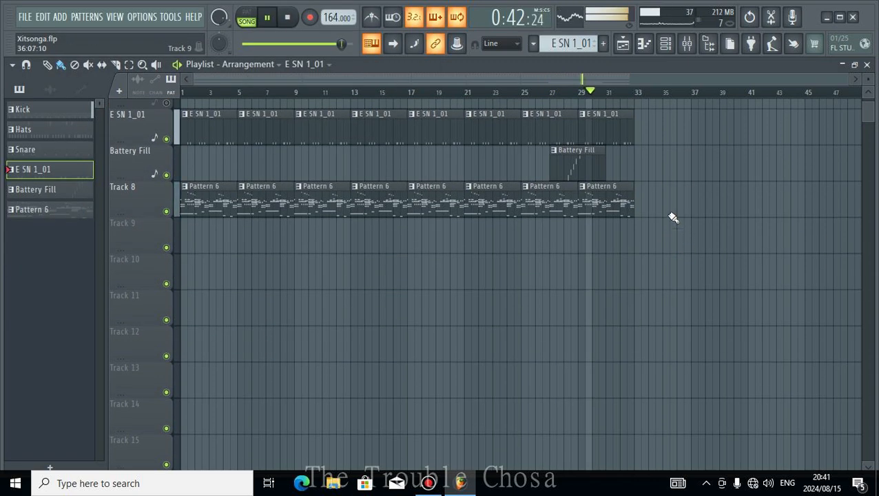
left_click(665, 44)
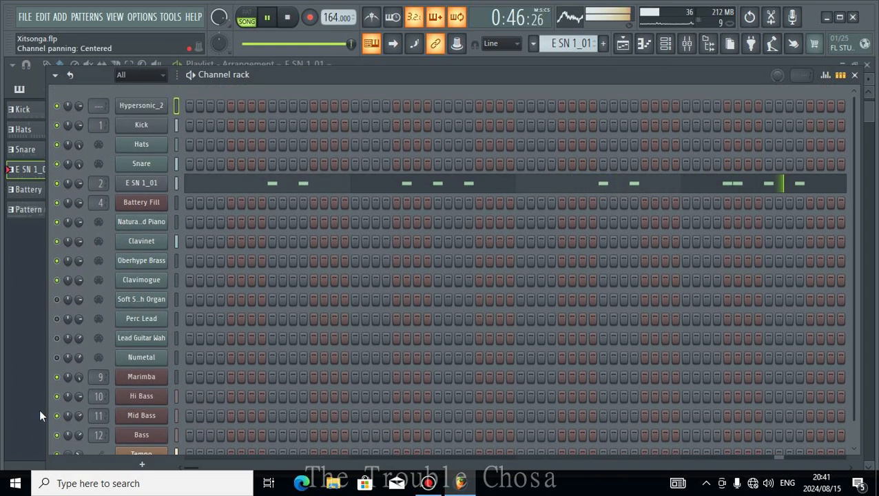
left_click(855, 75)
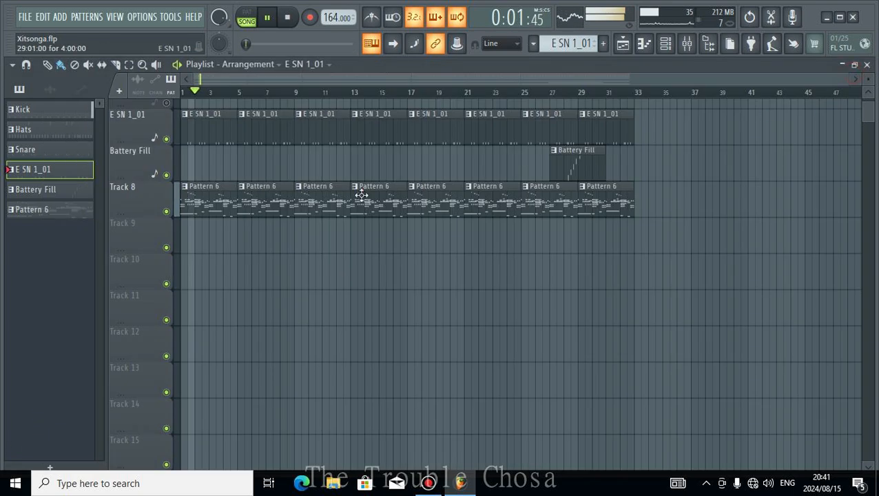
left_click(322, 199)
left_click(572, 43)
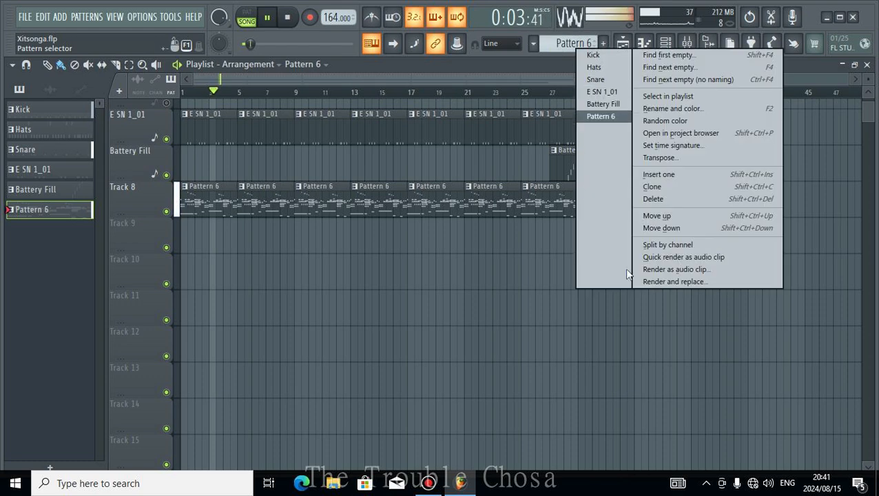
left_click(668, 244)
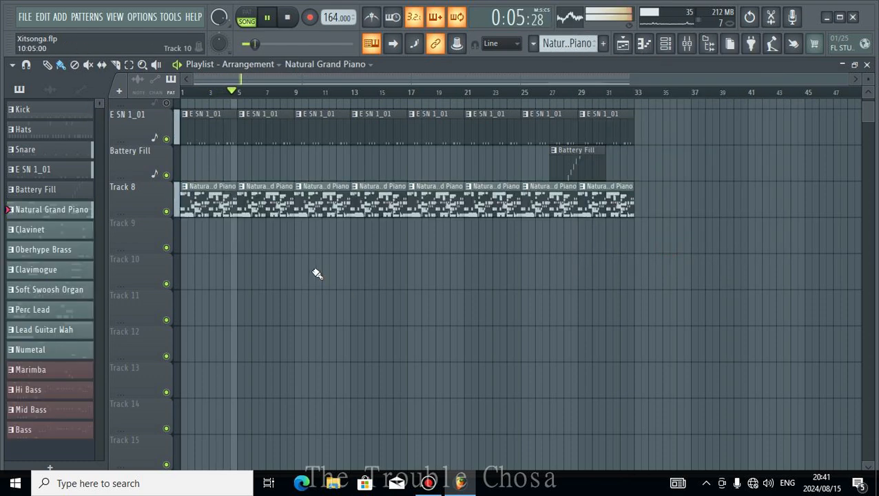
Move the bar 1 Natural Grand Piano, Clavinet, Oberhype Brass, Clavimogue, Soft Swoosh Organ and Perc Lead clips from Track 8 onto Tracks 9 to 14.
left_click_drag(211, 199, 191, 316)
left_click_drag(200, 202, 198, 344)
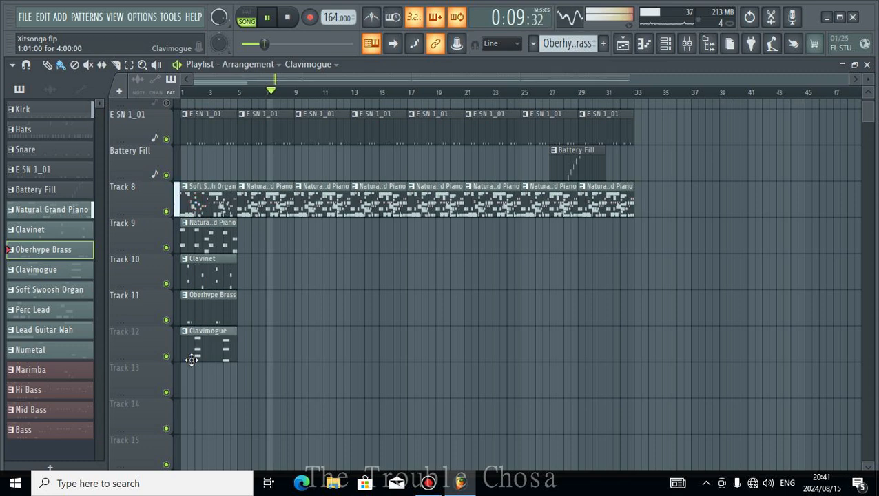
left_click_drag(201, 202, 198, 380)
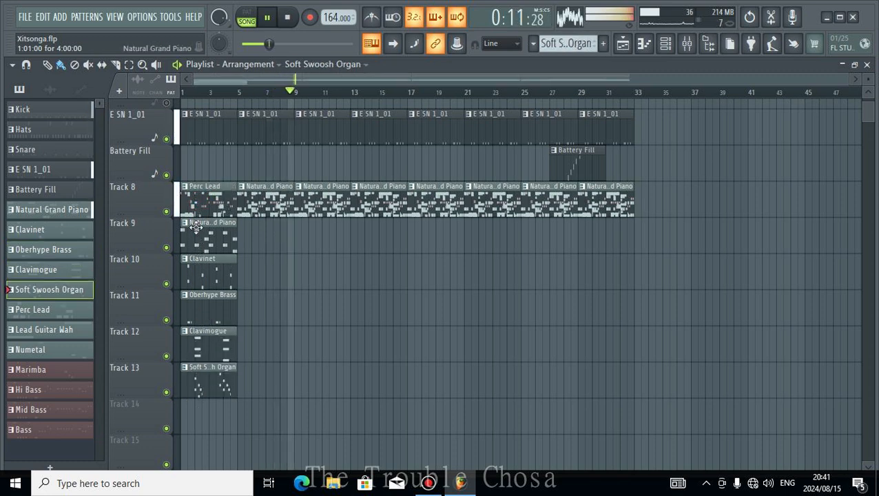
left_click_drag(200, 202, 191, 415)
Move the bar 1 Lead Guitar Wah, Numetal and Marimba clips from Track 8 onto Tracks 15, 16 and 17.
scroll(303, 323, "down", 4)
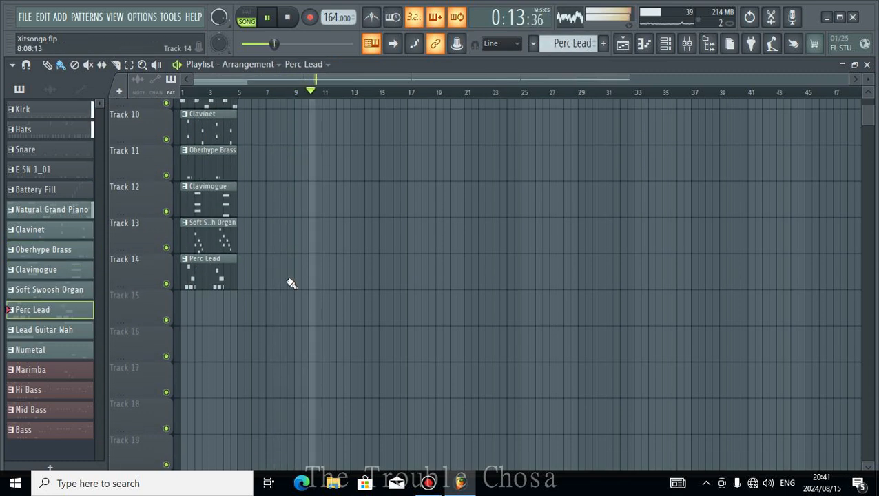
scroll(291, 283, "up", 2)
left_click_drag(202, 130, 201, 413)
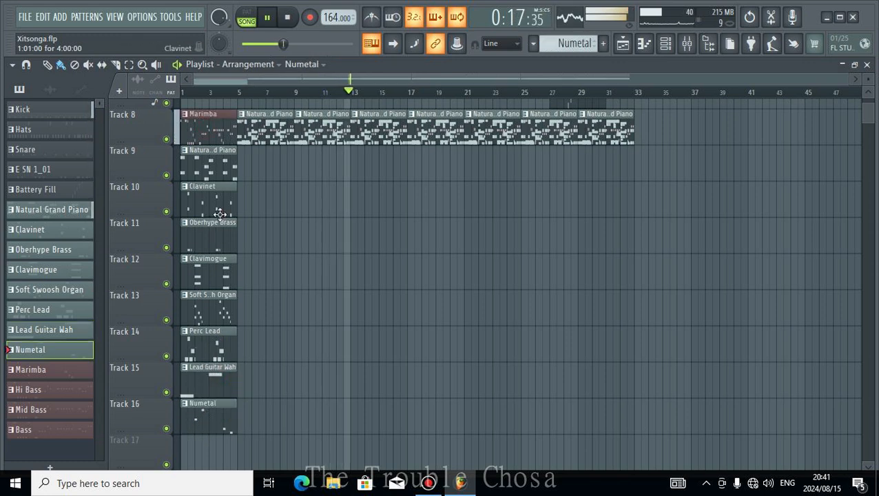
left_click_drag(201, 129, 193, 402)
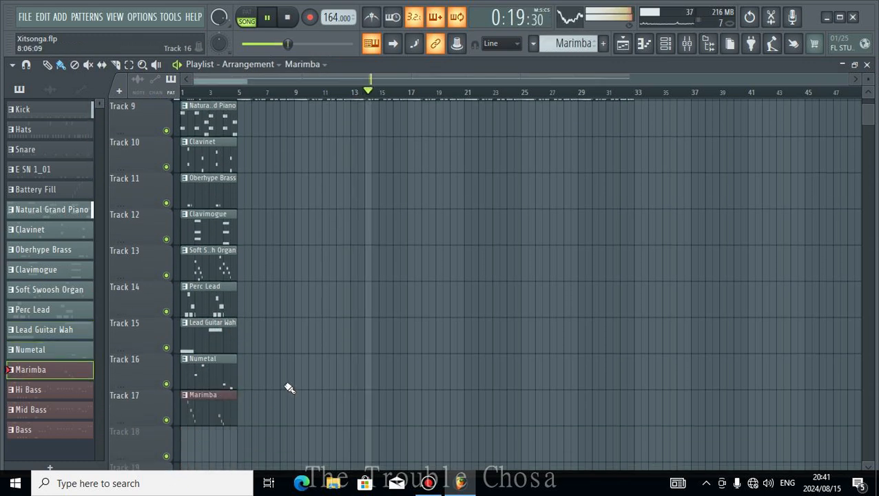
Move the bar 1 Hi Bass, Mid Bass and Bass clips from Track 8 onto Tracks 18, 19 and 20.
scroll(211, 182, "up", 2)
left_click_drag(204, 328, 204, 368)
scroll(285, 361, "up", 6)
left_click_drag(202, 216, 190, 324)
scroll(316, 334, "up", 8)
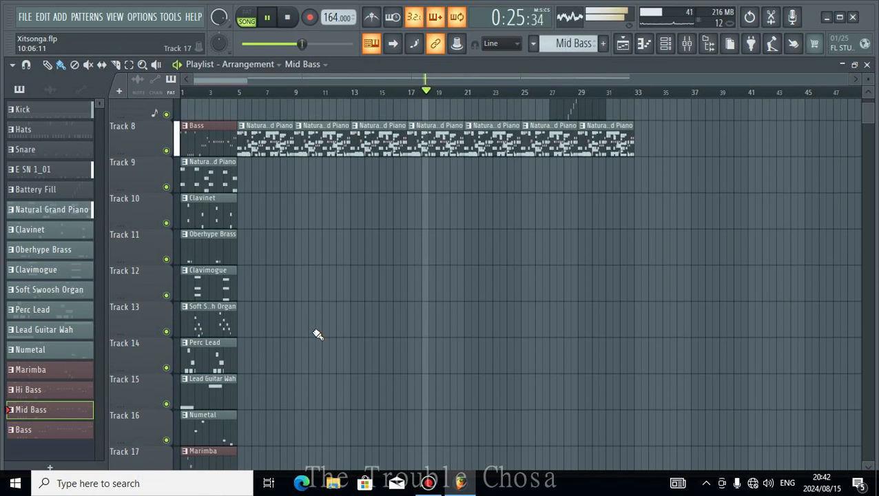
left_click_drag(202, 248, 185, 354)
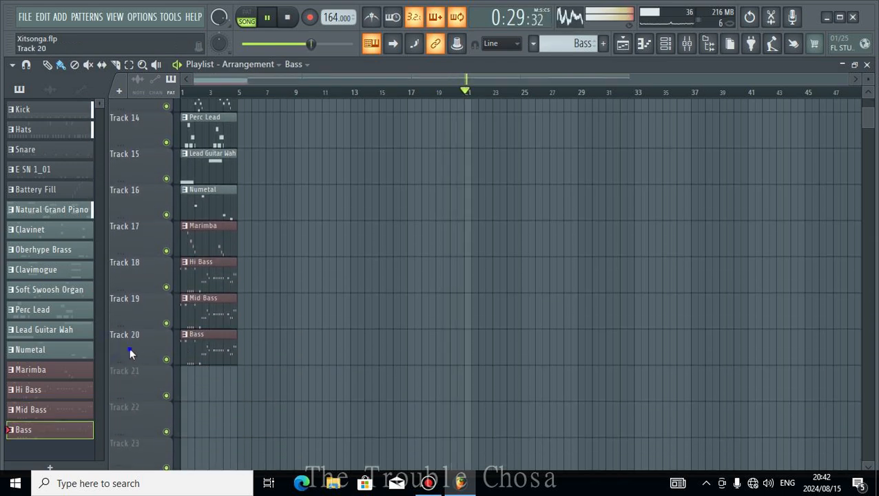
Auto-name Tracks 20, 19 and 18 after their Bass, Mid Bass and Hi Bass clips.
right_click(129, 347)
left_click(171, 181)
right_click(128, 310)
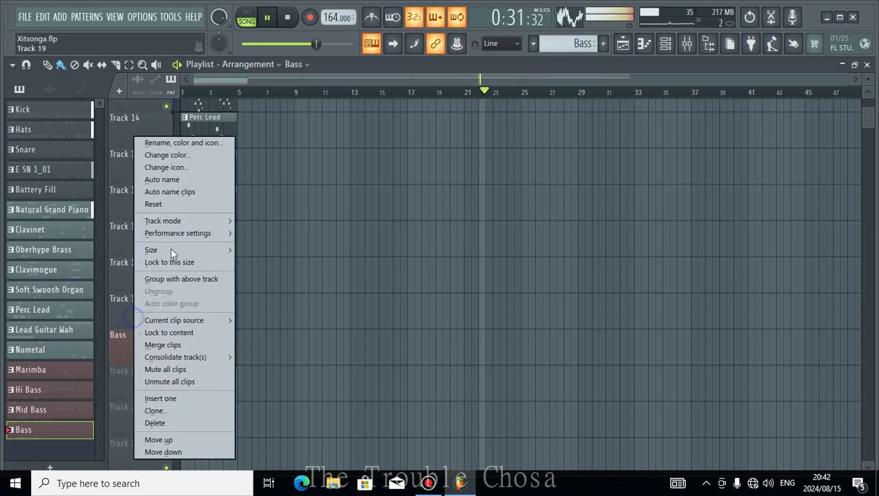
left_click(169, 180)
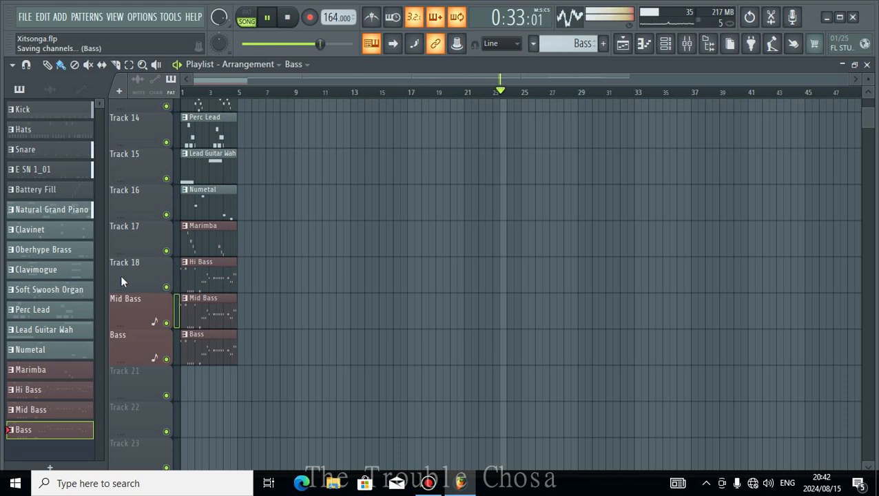
right_click(153, 276)
left_click(160, 180)
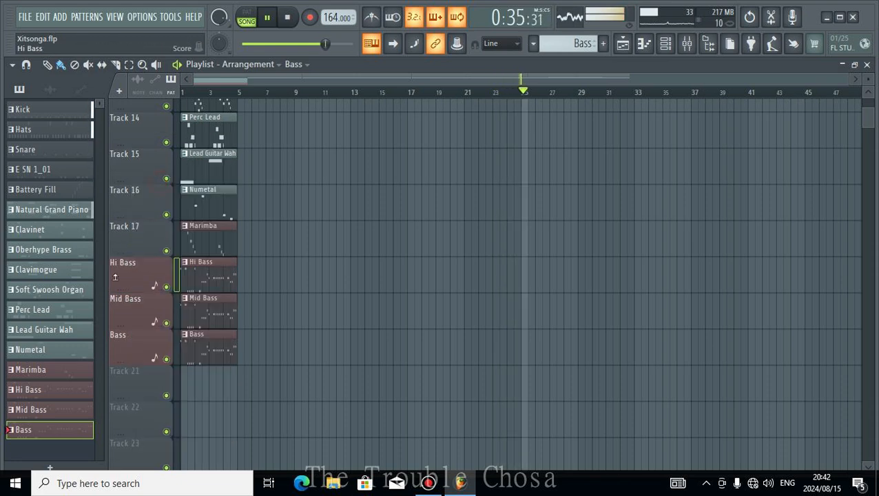
Auto-name Tracks 17, 16 and 15 after their Marimba, Numetal and Lead Guitar Wah clips.
right_click(133, 246)
left_click(163, 181)
right_click(130, 195)
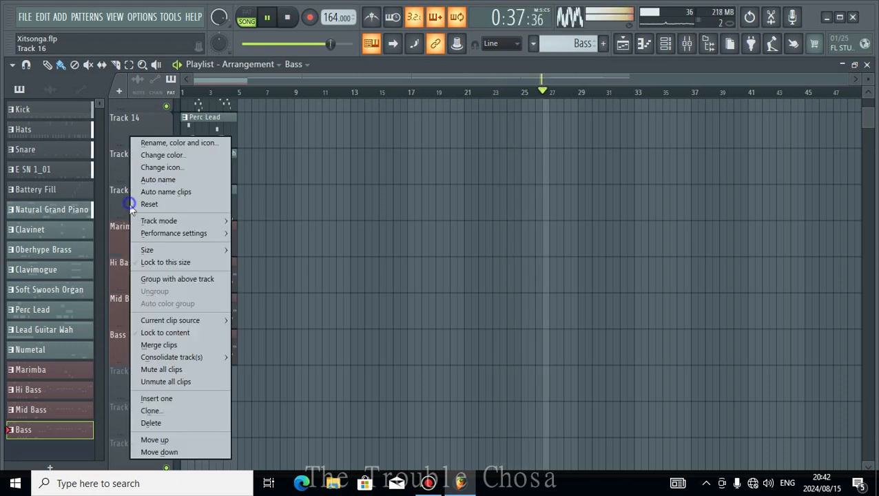
left_click(153, 180)
right_click(123, 155)
left_click(155, 180)
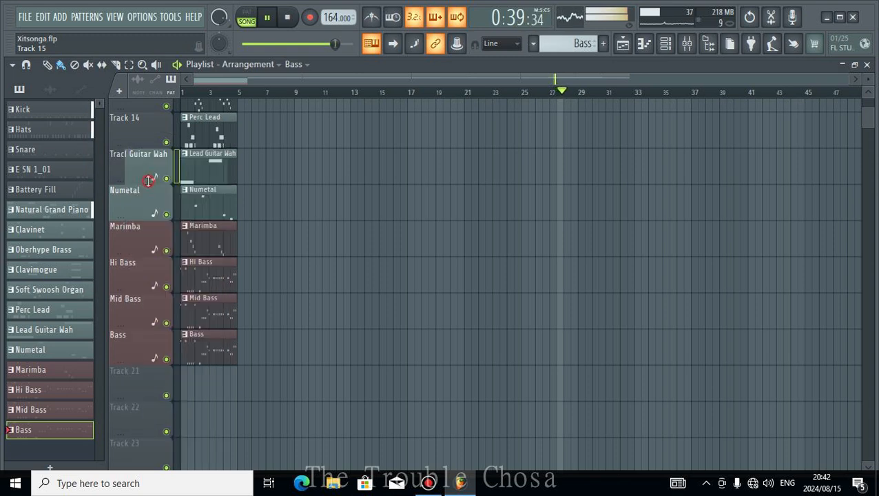
Auto-name Tracks 14, 13 and 12 after their Perc Lead, Soft Swoosh Organ and Clavimogue clips.
scroll(146, 230, "up", 2)
right_click(135, 198)
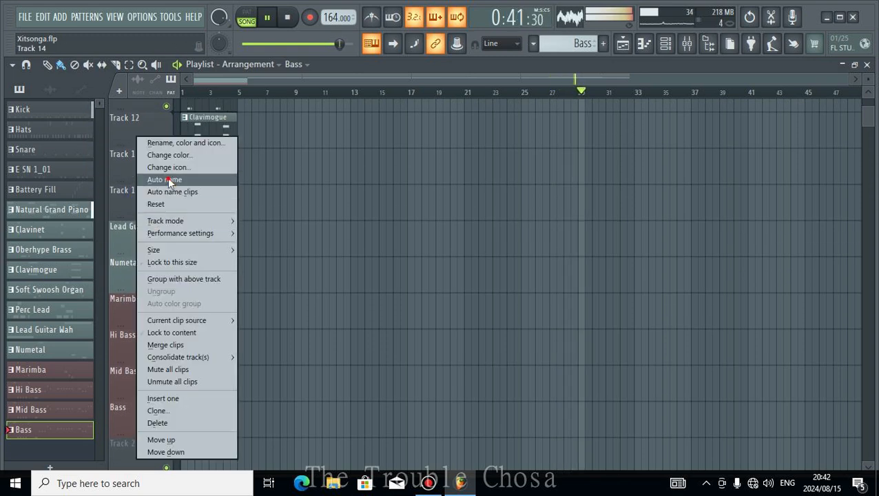
left_click(155, 180)
right_click(125, 173)
left_click(157, 179)
scroll(117, 268, "up", 3)
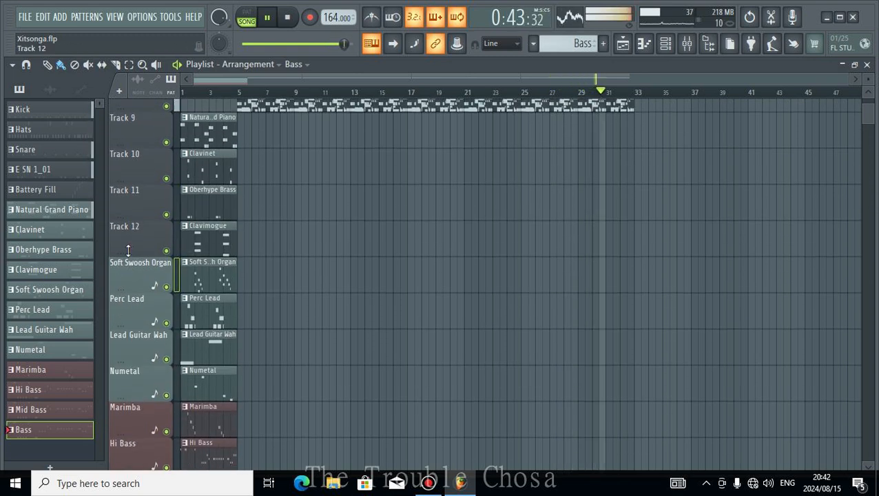
right_click(138, 235)
left_click(157, 180)
Auto-name Tracks 11, 10 and 9 after their Oberhype Brass, Clavinet and Natural Grand Piano clips.
right_click(124, 201)
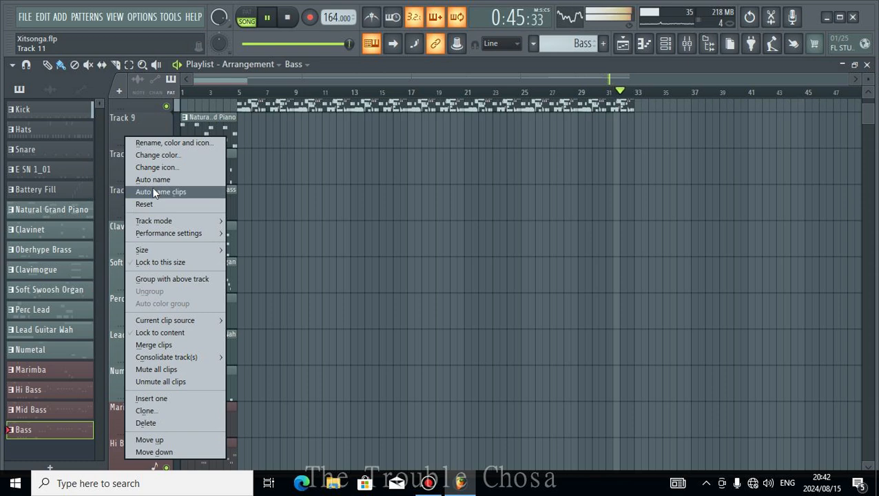
left_click(153, 182)
right_click(132, 174)
left_click(147, 177)
scroll(131, 228, "up", 3)
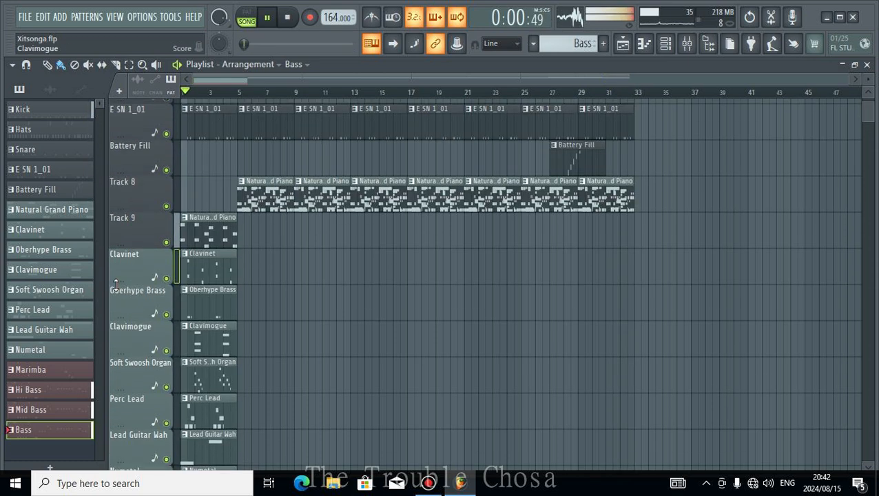
right_click(128, 248)
left_click(157, 179)
Select the bar 1 clips on the Natural Grand Piano through Bass tracks and duplicate them eleven times along the timeline.
scroll(313, 304, "down", 2)
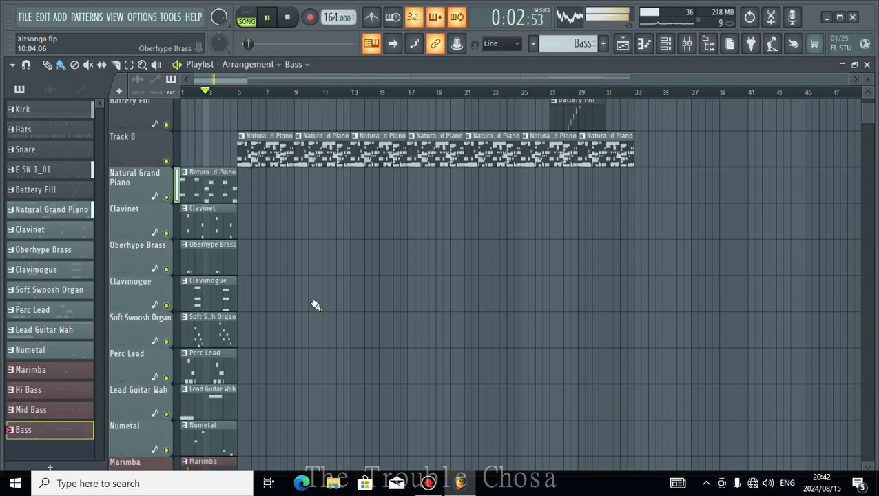
left_click(128, 64)
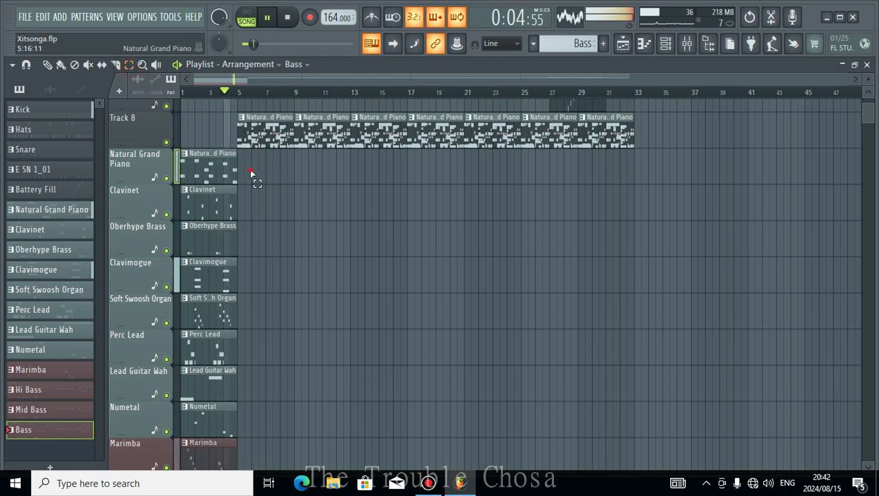
left_click_drag(250, 172, 182, 470)
left_click_drag(144, 495, 144, 470)
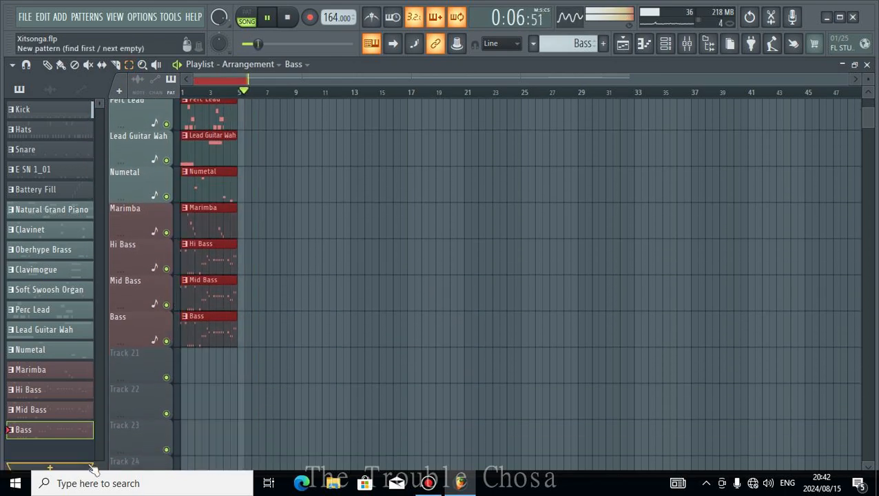
key("ctrl+b")
key("ctrl+b")
key("ctrl+b")
key("ctrl+b")
key("ctrl+b")
key("ctrl+b")
key("ctrl+b")
key("ctrl+b")
key("ctrl+b")
key("ctrl+b")
key("ctrl+b")
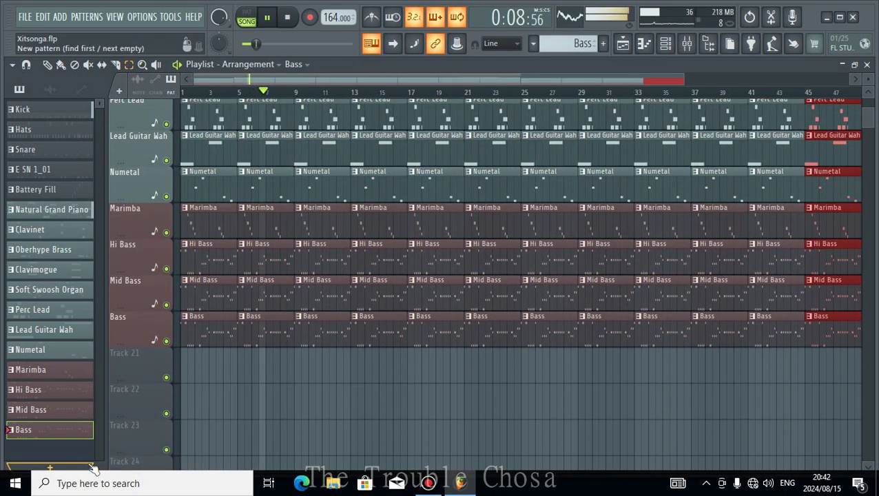
Delete the duplicated melodic and bass clips from bar 33 onward.
scroll(413, 276, "up", 10)
scroll(620, 227, "down", 5)
scroll(651, 217, "up", 3)
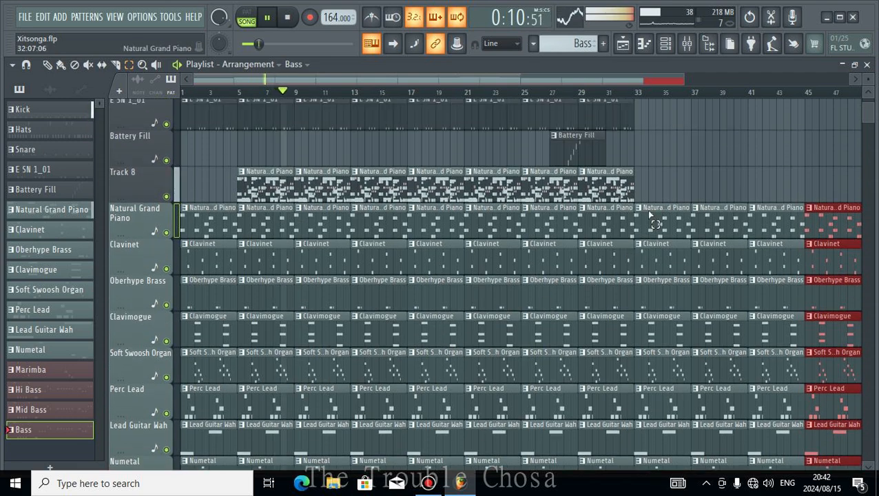
scroll(688, 289, "down", 8)
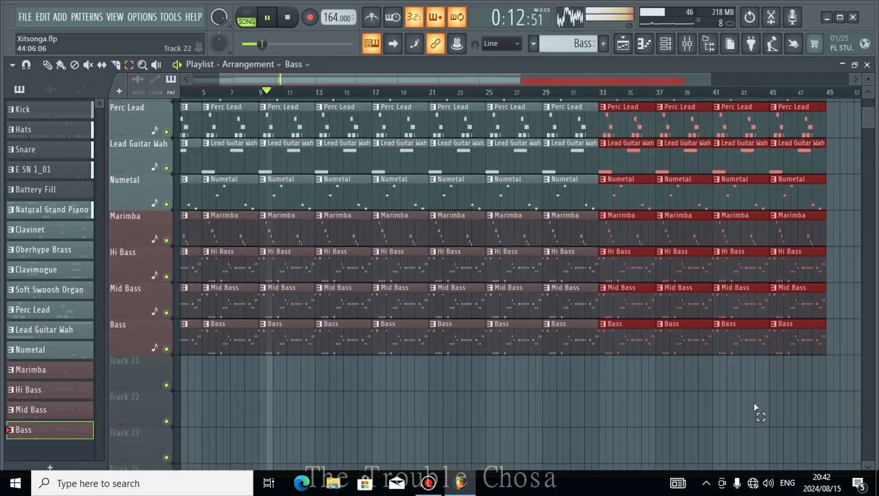
key("Delete")
Delete Track 8 with its leftover stacked clips from the playlist and confirm the removal.
scroll(345, 195, "up", 8)
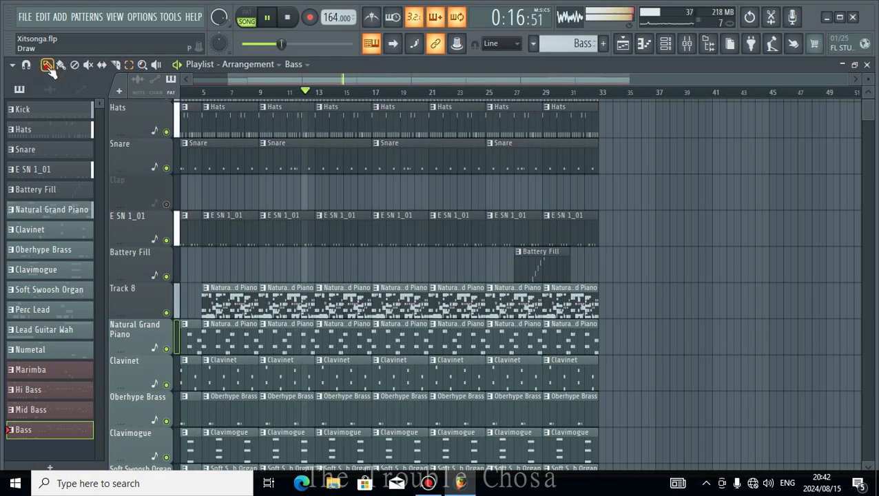
right_click(136, 306)
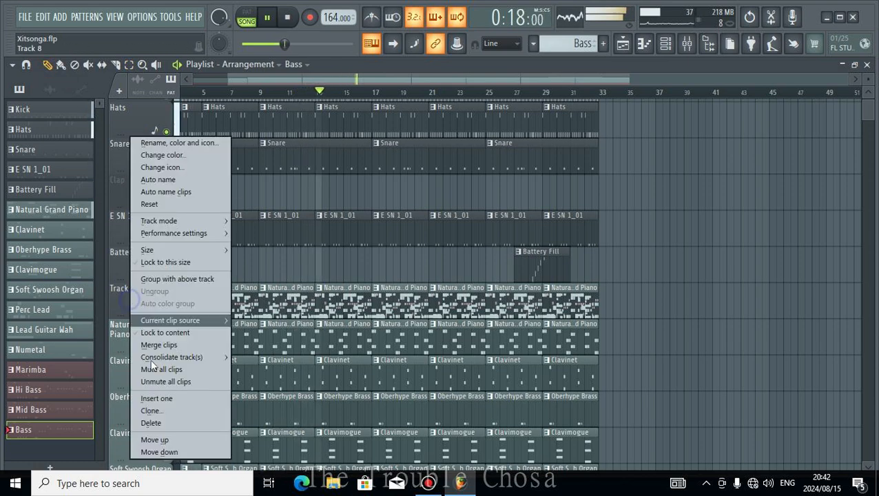
left_click(159, 423)
left_click(478, 286)
Delete the Lead Guitar Wah and Numetal clips starting at bars 5, 13, 21 and 29.
scroll(638, 333, "down", 6)
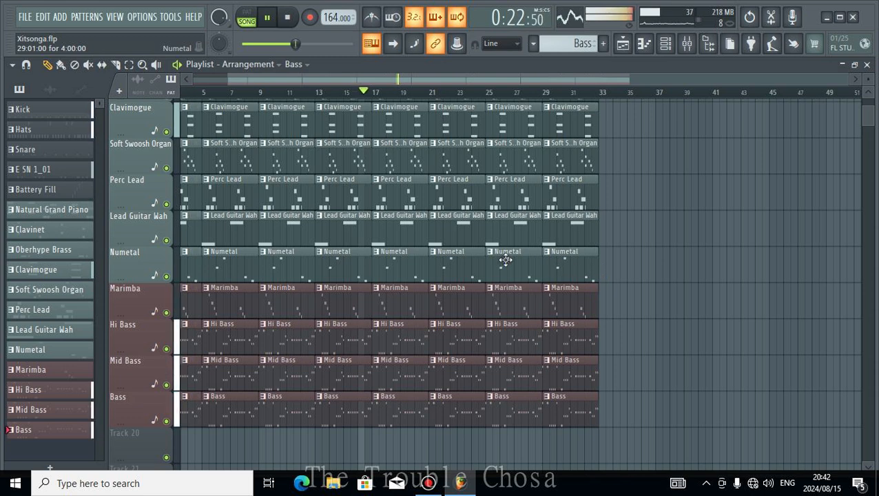
left_click_drag(301, 81, 261, 81)
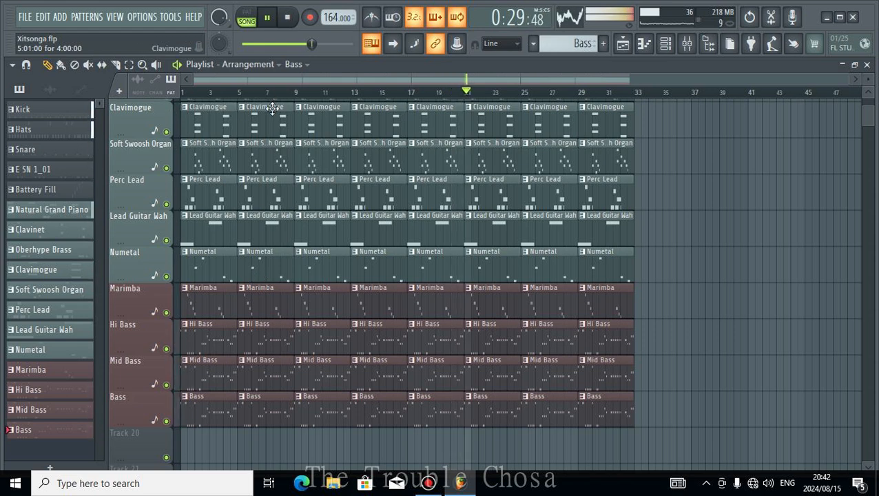
right_click(248, 274)
right_click(268, 232)
right_click(382, 260)
right_click(382, 232)
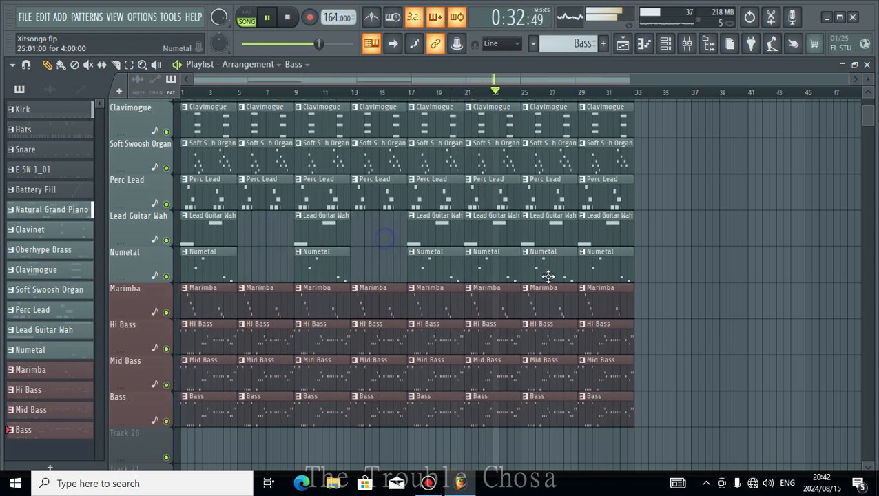
right_click(496, 266)
right_click(498, 235)
right_click(549, 259)
right_click(604, 269)
right_click(604, 231)
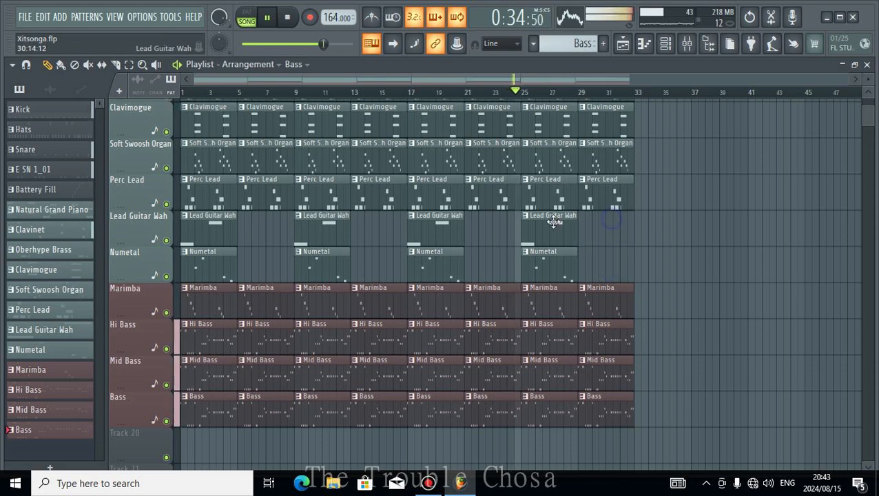
Unmute the Lead Guitar Wah and Numetal channels in the channel rack.
left_click(666, 43)
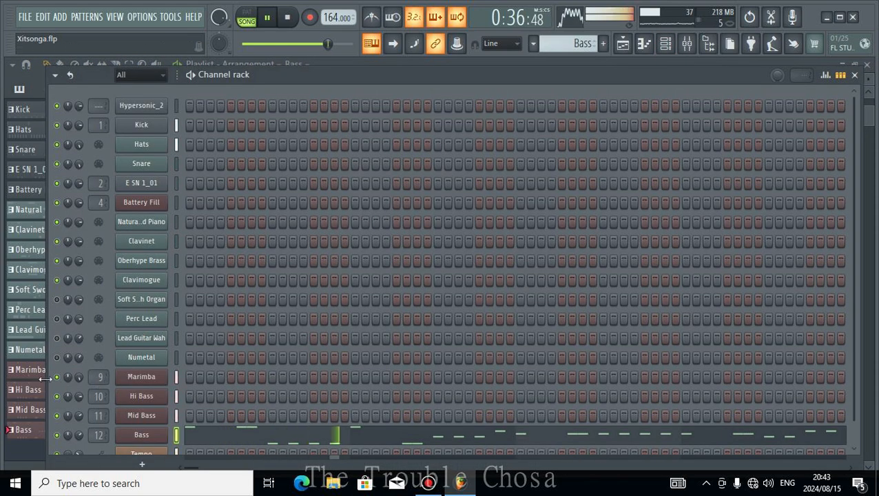
left_click(57, 338)
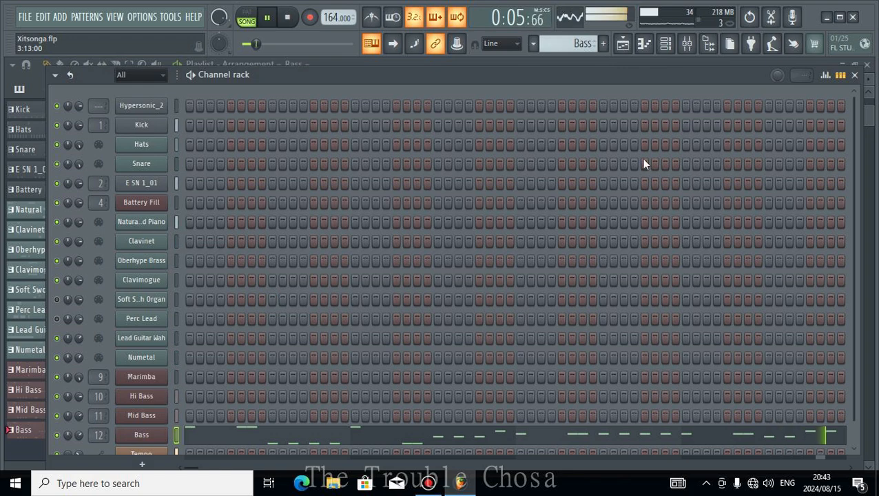
Open the mixer at full size and locate insert 26 among the melodic tracks.
left_click(685, 43)
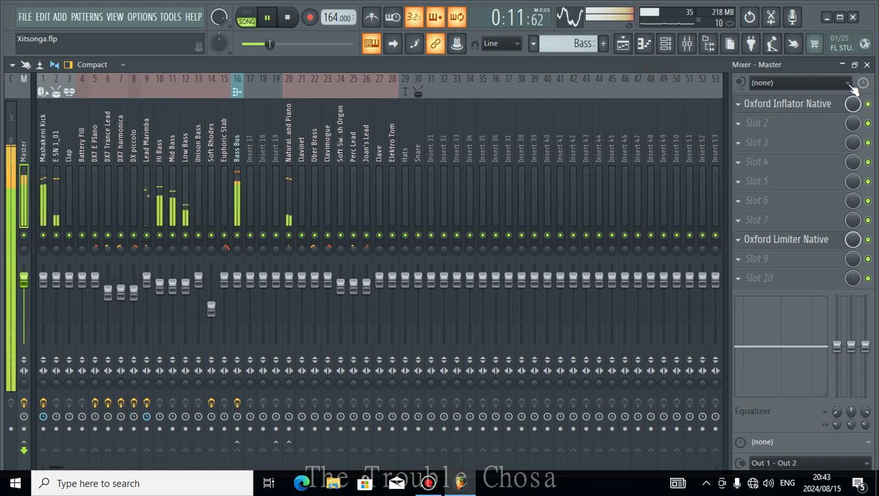
left_click(867, 64)
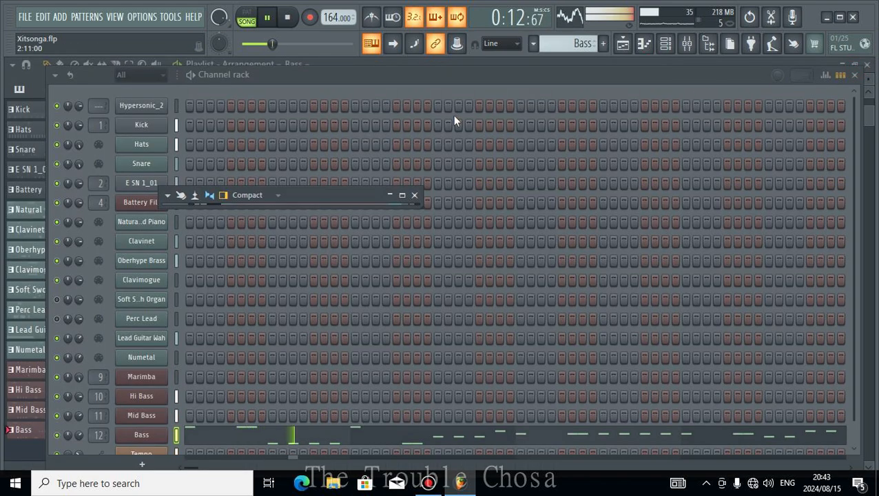
left_click(402, 195)
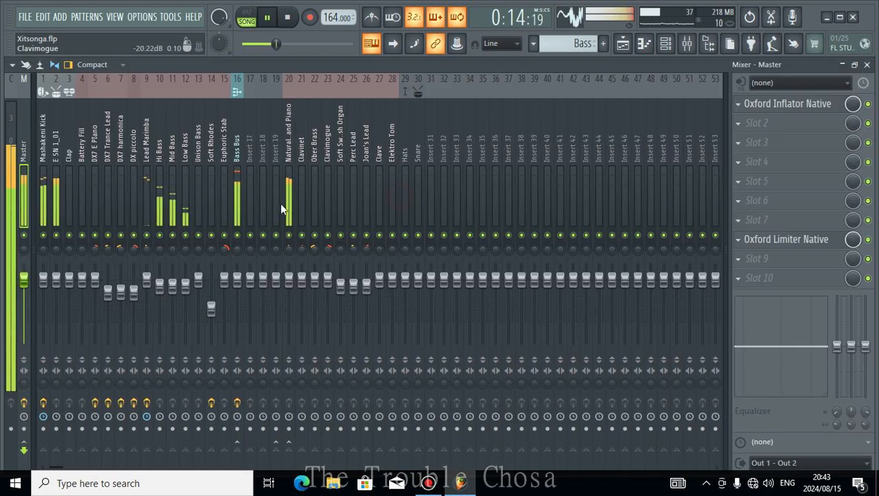
left_click(252, 155)
left_click(355, 157)
left_click(367, 159)
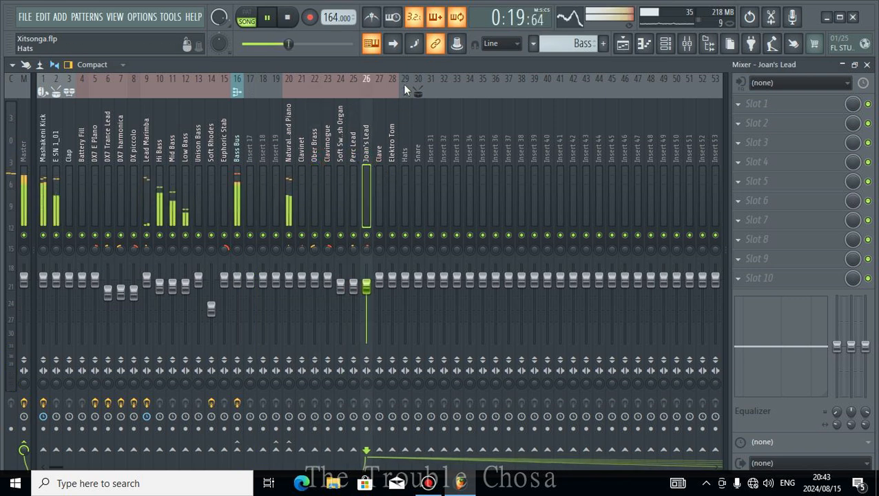
Copy the Lead Guitar Wah channel's name from the channel rack.
left_click(666, 44)
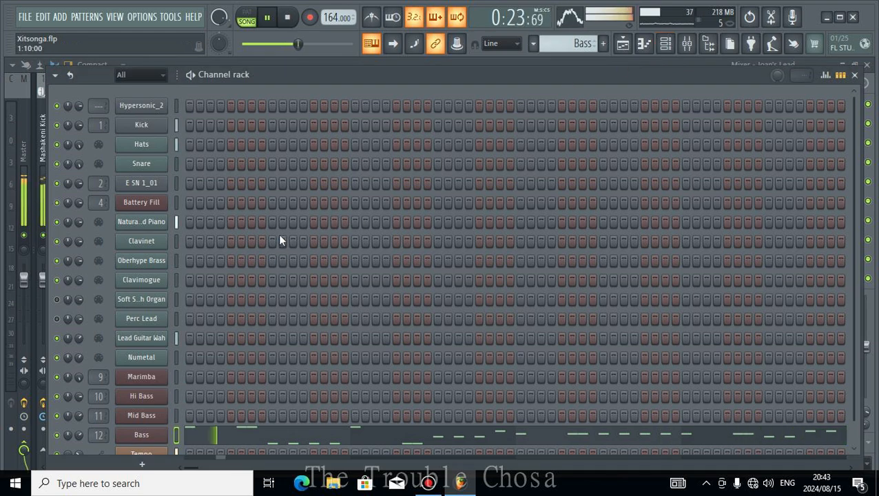
right_click(157, 339)
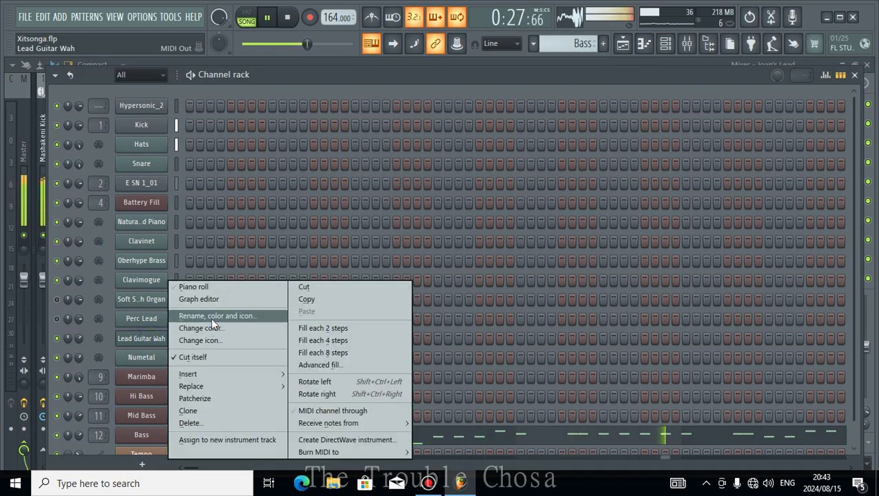
left_click(211, 317)
right_click(165, 310)
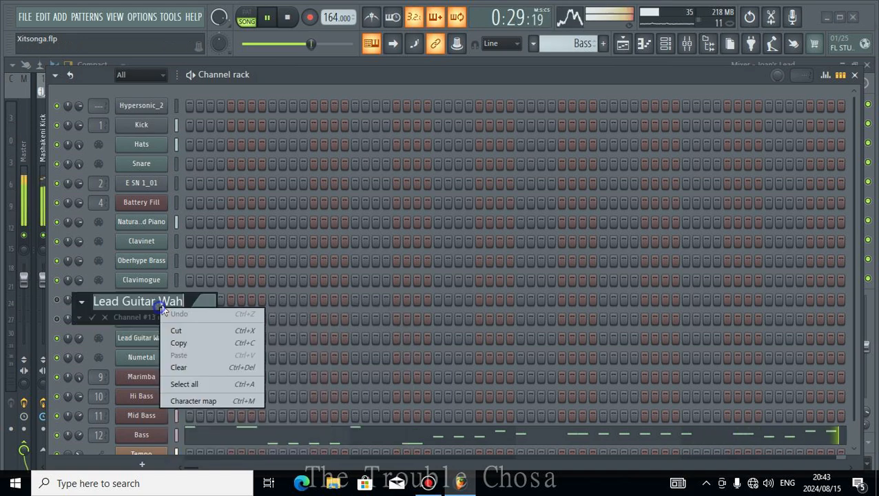
left_click(195, 344)
key("Return")
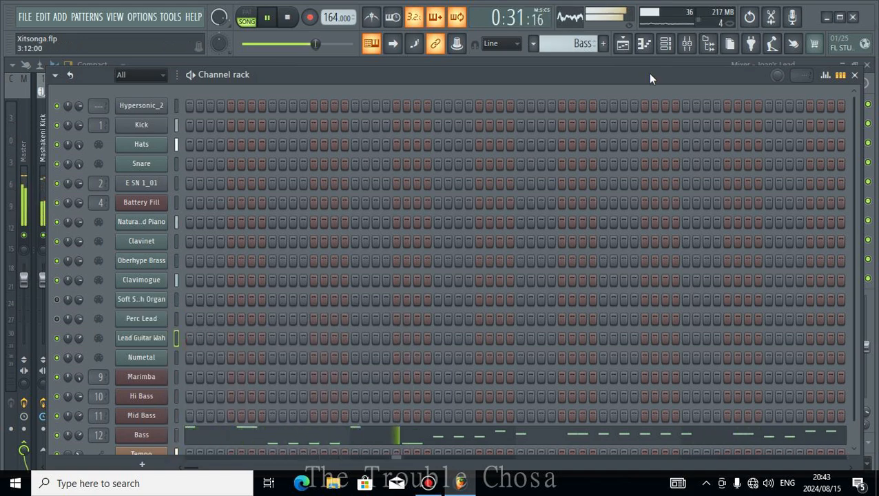
Rename mixer insert 26 to Lead Guitar Wah and center its panning.
left_click(686, 44)
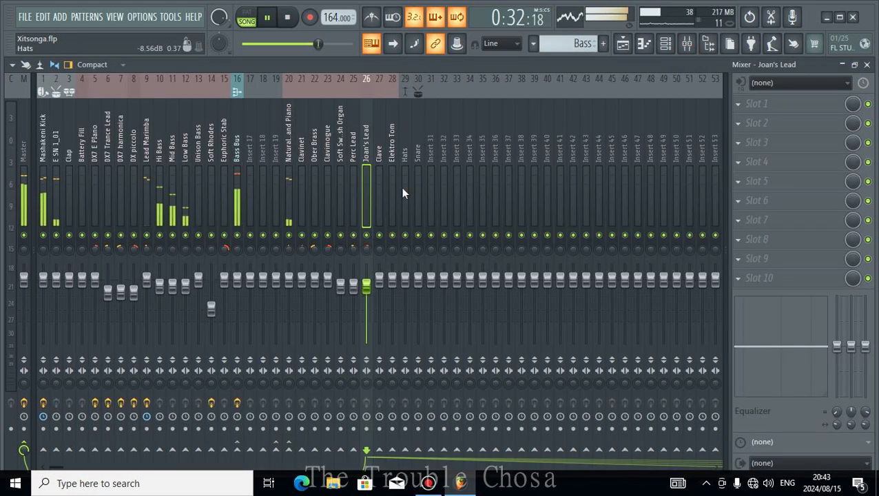
double_click(369, 160)
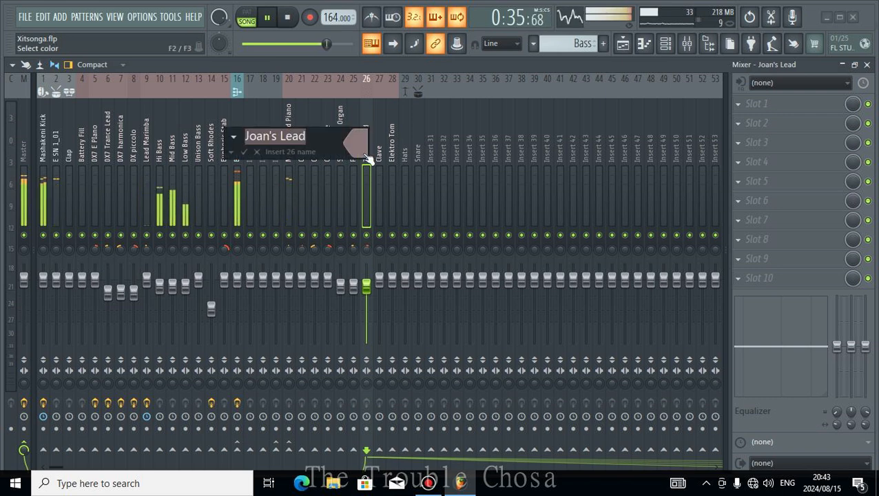
type("v")
key("Return")
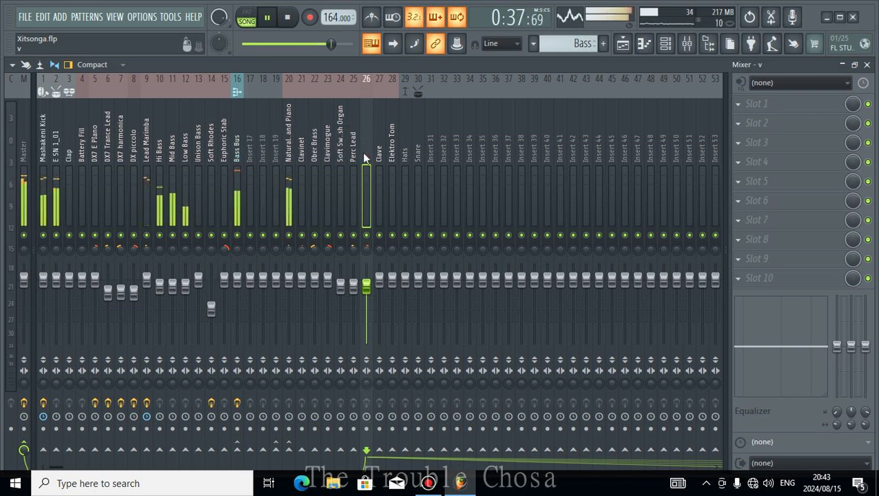
double_click(365, 154)
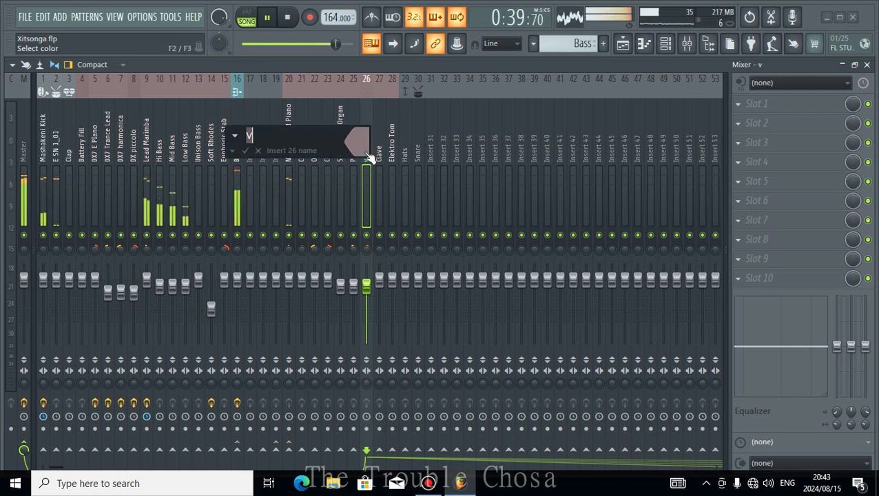
key("Return")
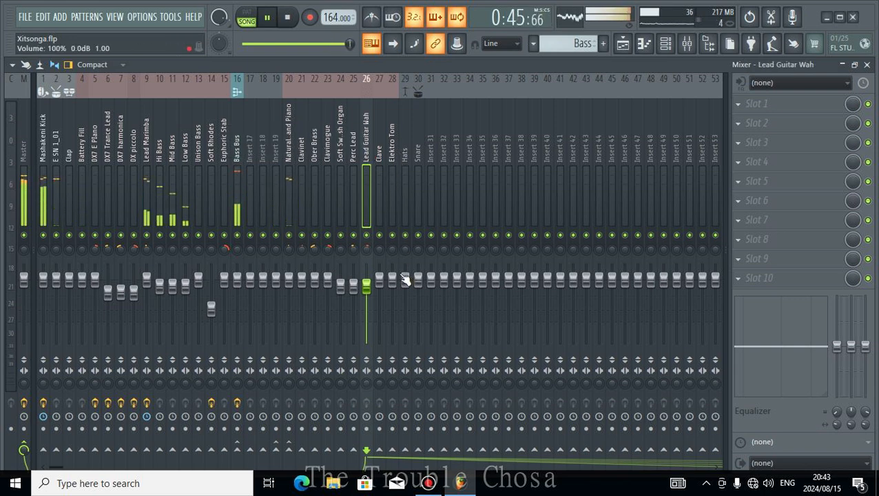
right_click(368, 248)
left_click(372, 256)
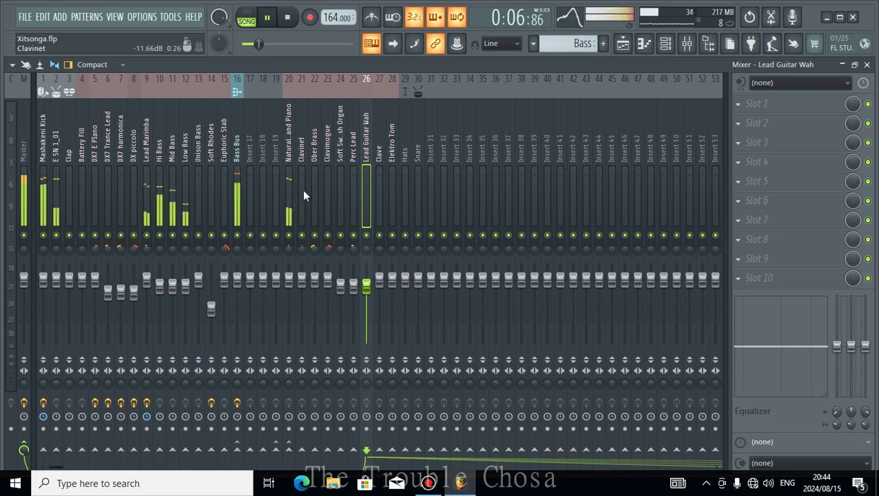
Rename the Clave track on mixer insert 27 to Numetal.
left_click(289, 121)
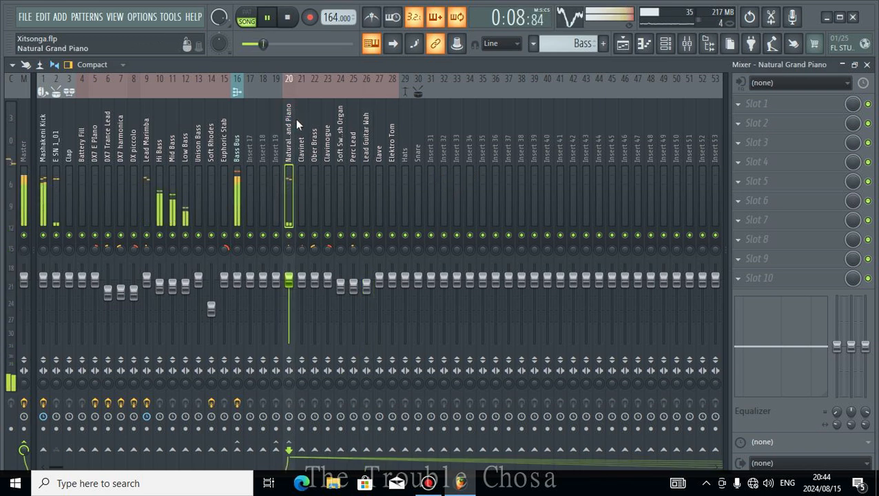
left_click(378, 157)
right_click(378, 157)
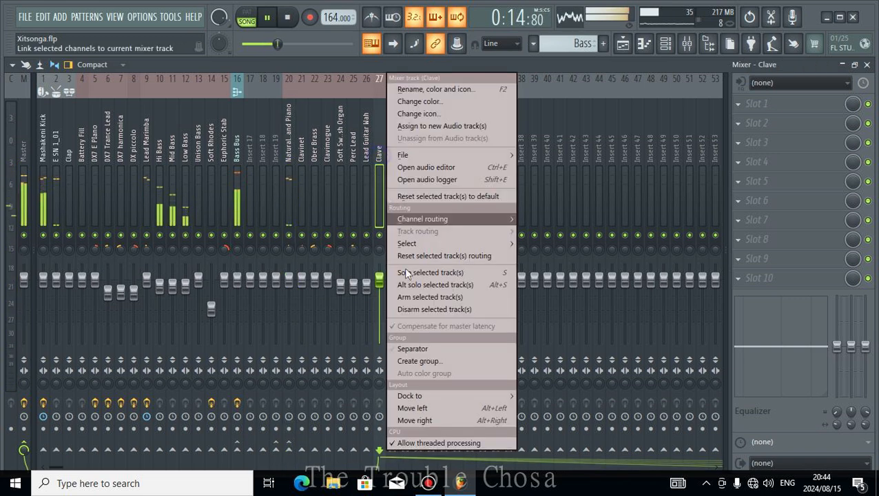
left_click(434, 90)
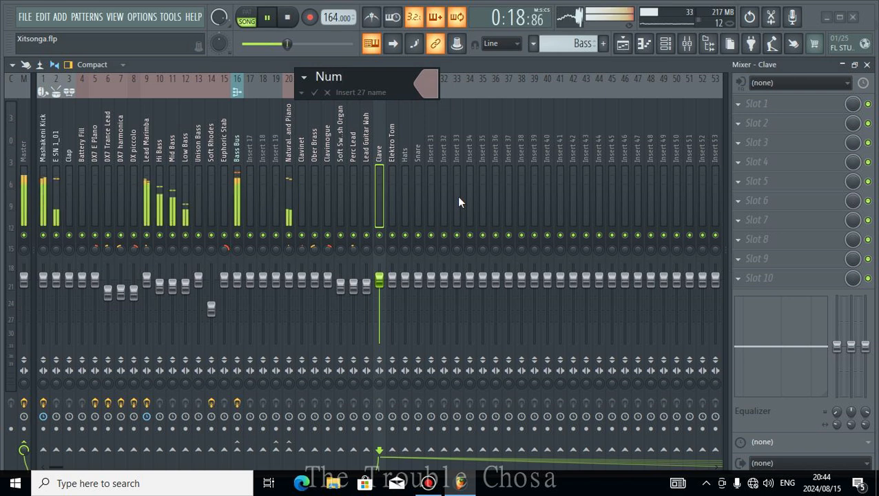
type("Numetal events")
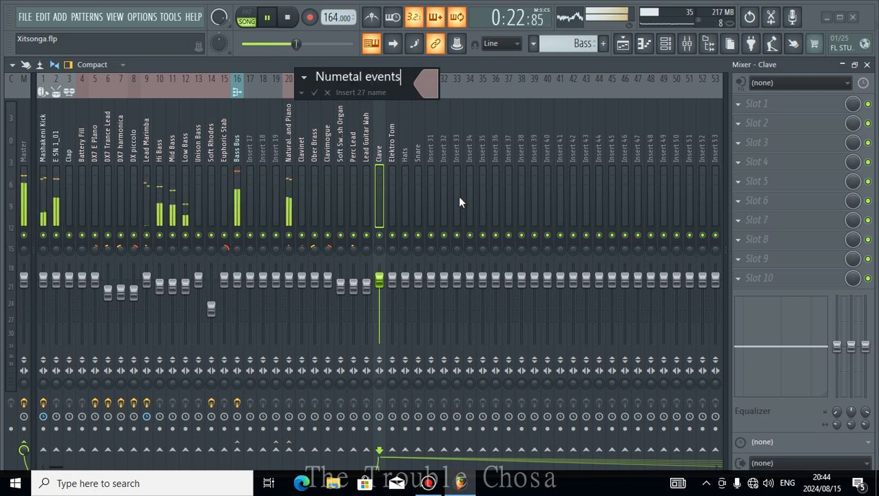
key("BackSpace")
key("BackSpace")
key("BackSpace")
key("BackSpace")
key("BackSpace")
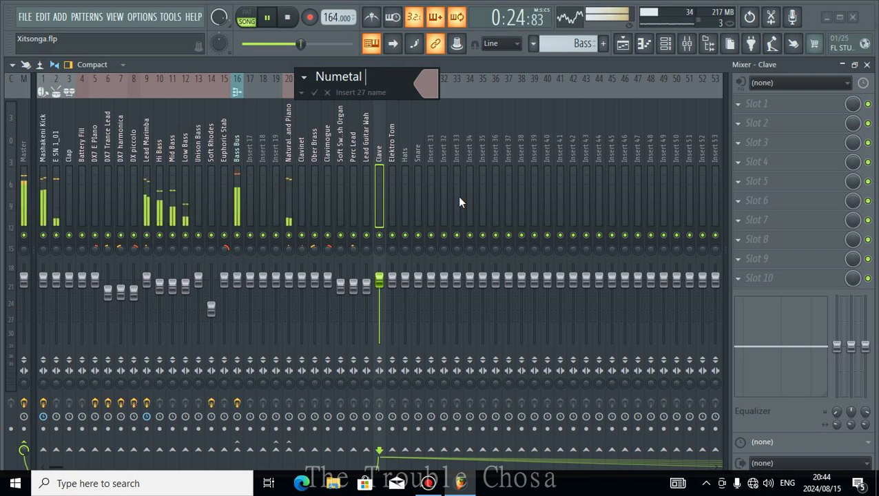
key("Return")
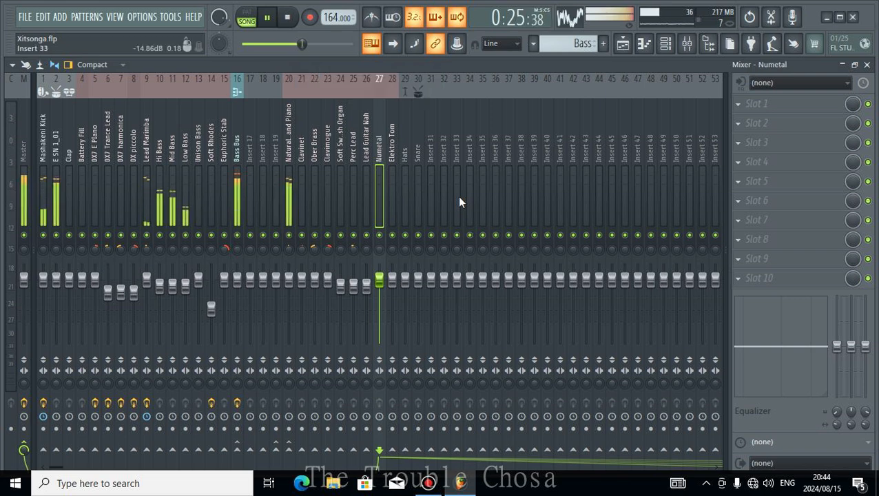
Reset the Elektro Tom track on insert 28 to its default name and close the mixer.
right_click(394, 145)
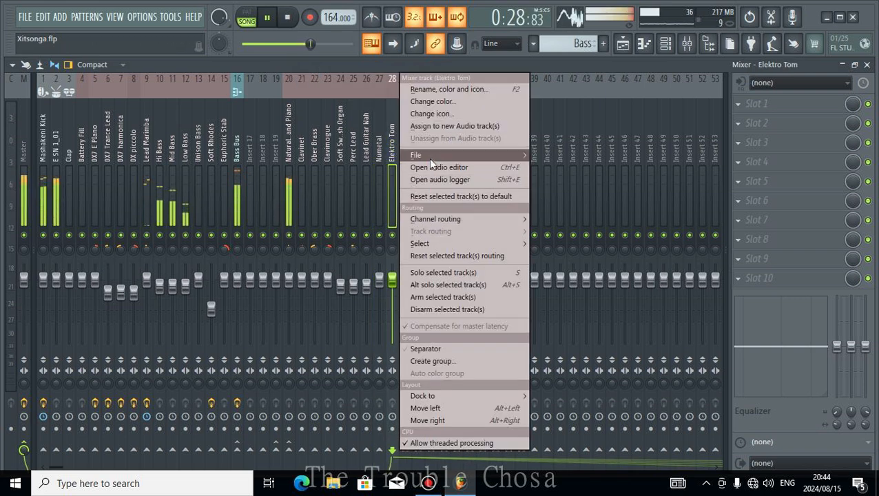
mouse_move(428, 157)
left_click(41, 157)
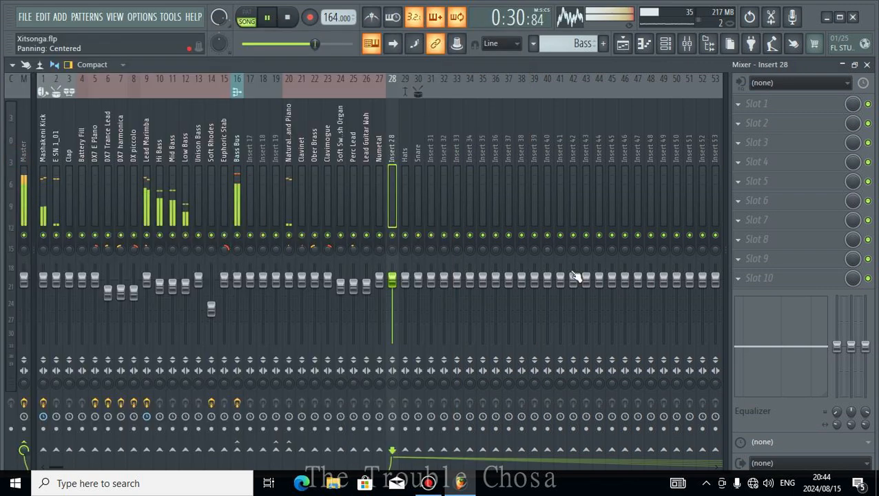
left_click(867, 65)
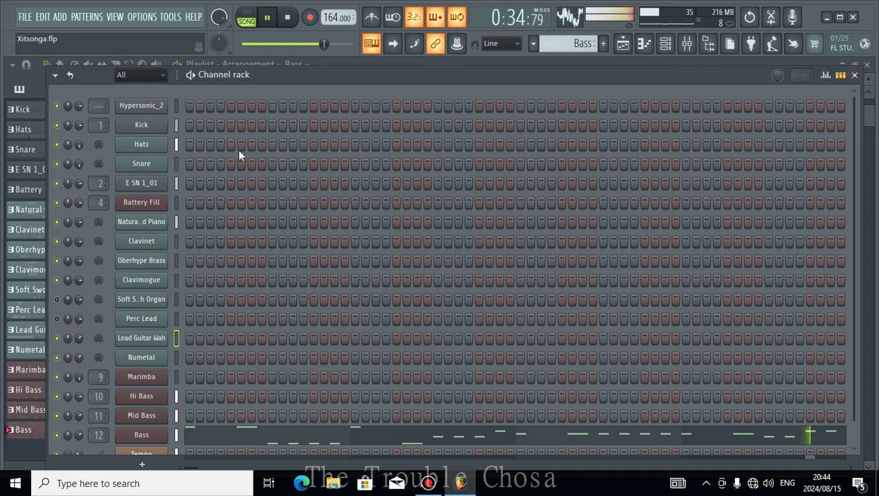
Open Hypersonic_2's processing settings with its output connections.
left_click(142, 108)
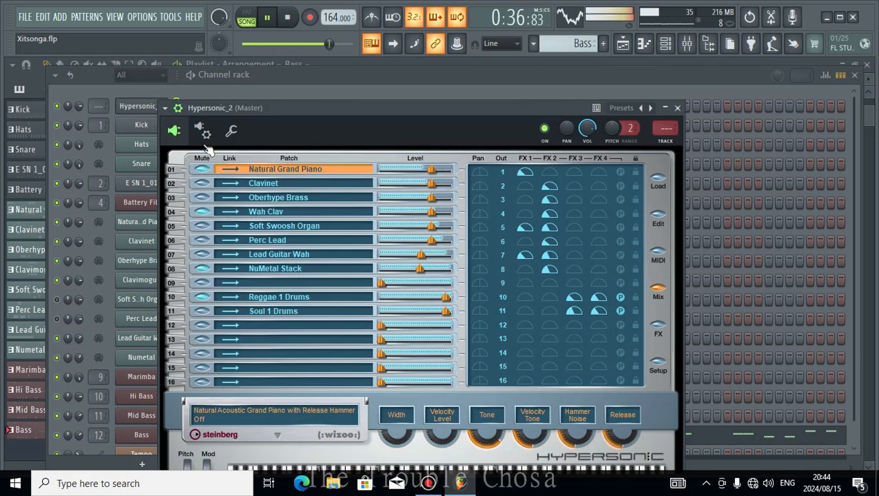
left_click(206, 136)
left_click(176, 133)
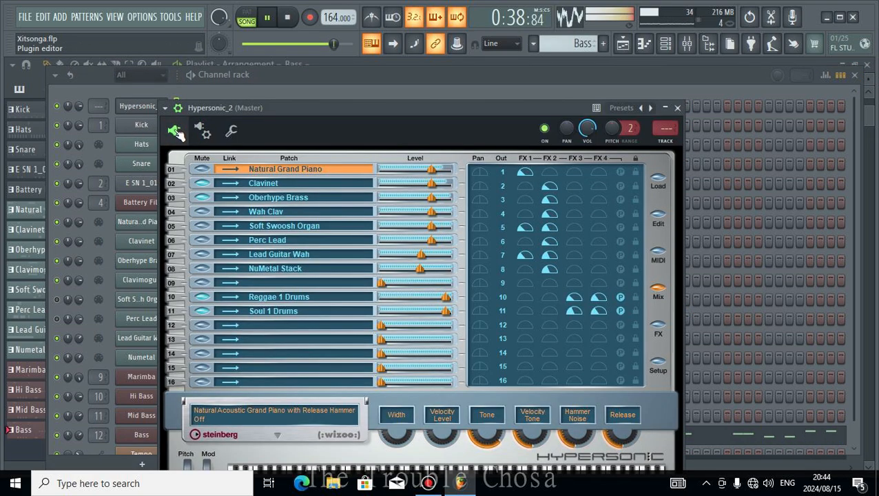
left_click(232, 132)
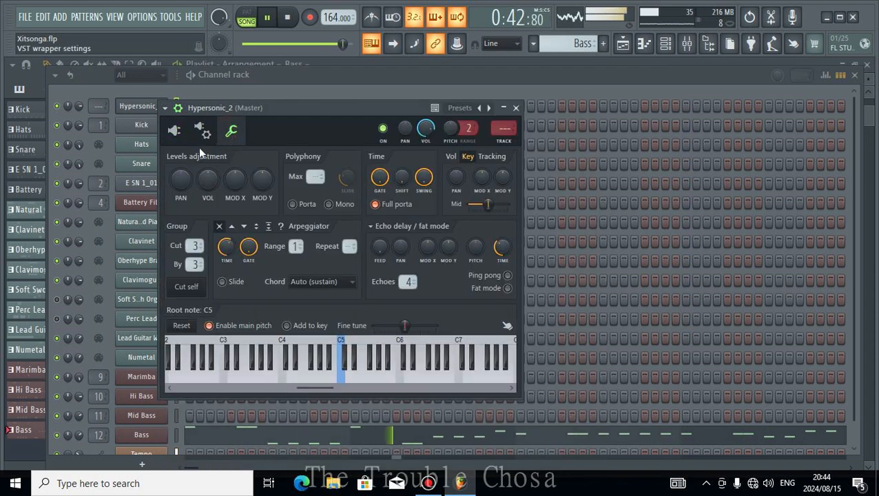
left_click(205, 135)
left_click(227, 159)
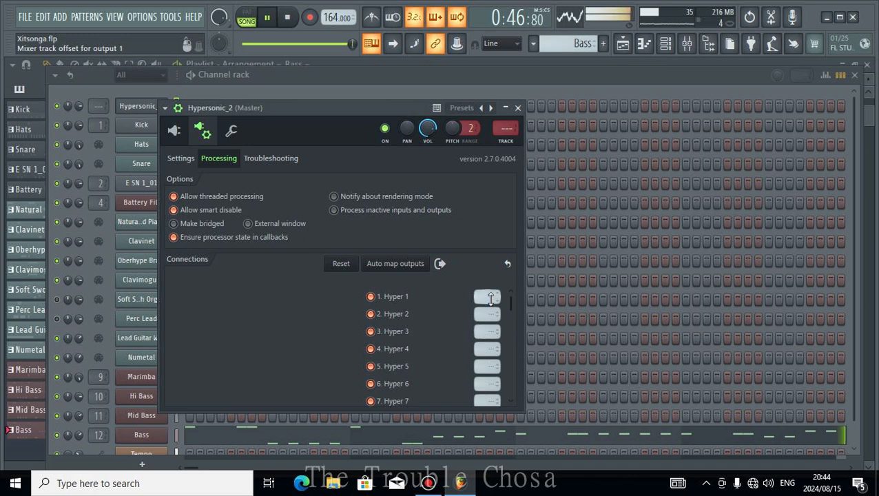
Route Hyper 1 to mixer track 20, auto-map the remaining Hypersonic_2 outputs, and check their levels in the mixer.
left_click(687, 44)
left_click(688, 44)
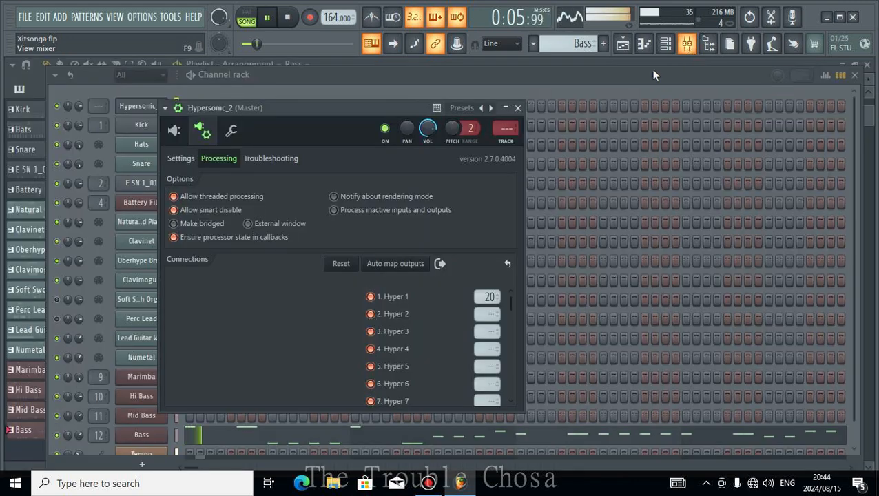
left_click(395, 267)
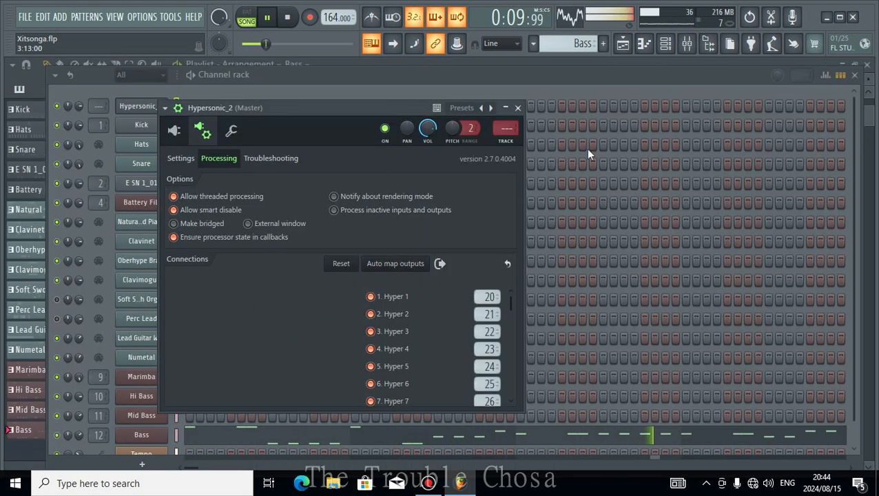
left_click(518, 109)
left_click(857, 77)
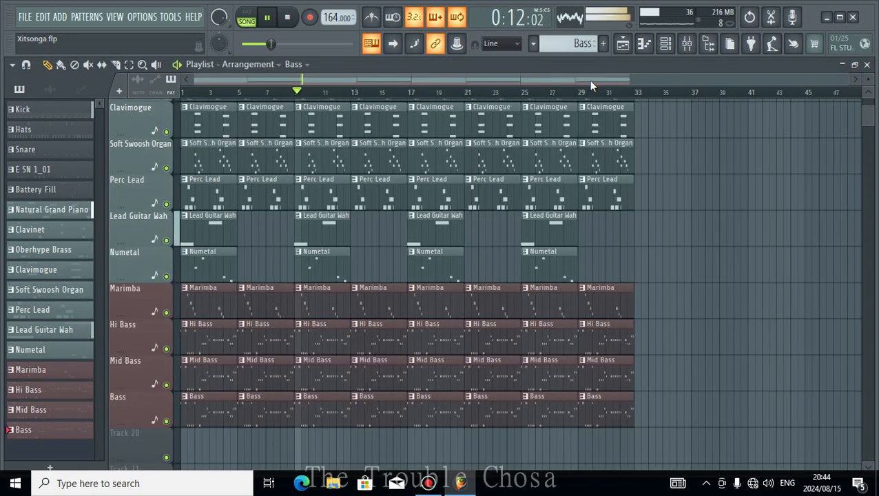
left_click(688, 44)
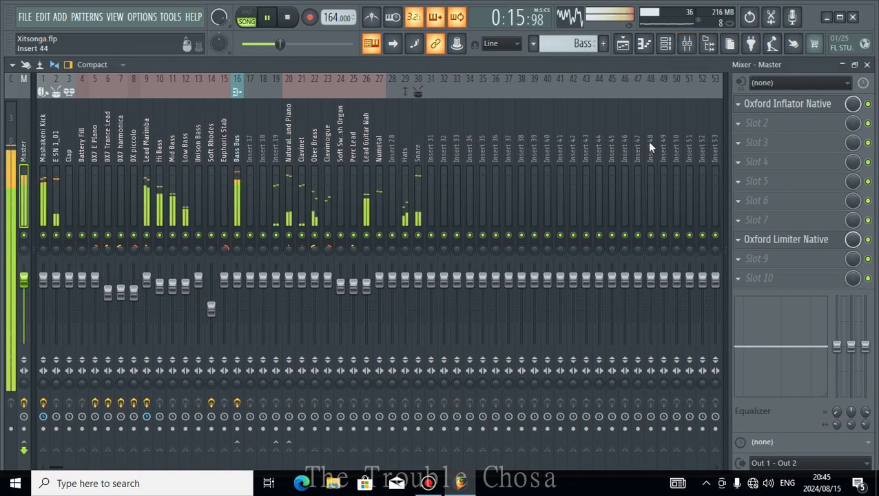
left_click(867, 64)
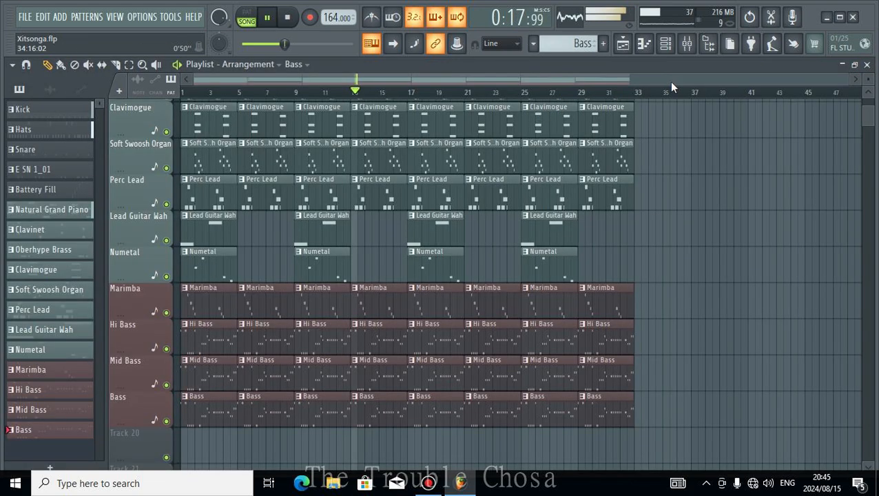
Make the Kick clip at bar 13 in the playlist a unique pattern.
scroll(486, 241, "down", 5)
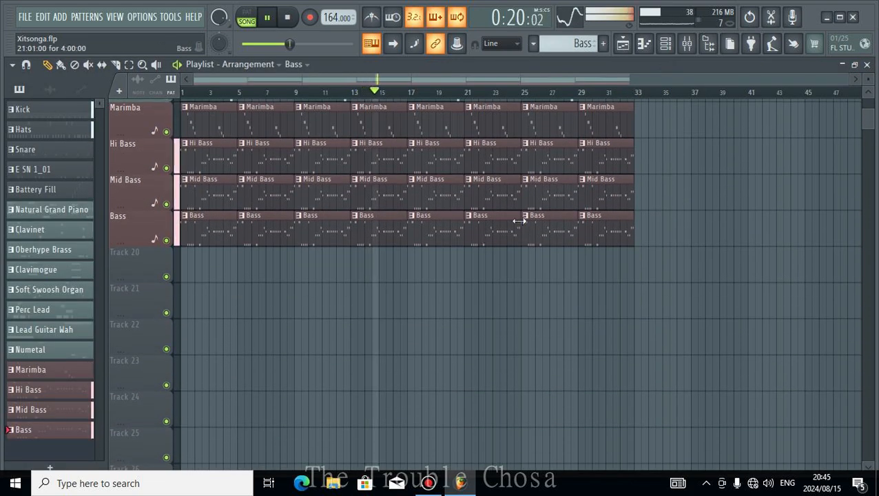
scroll(710, 237, "up", 10)
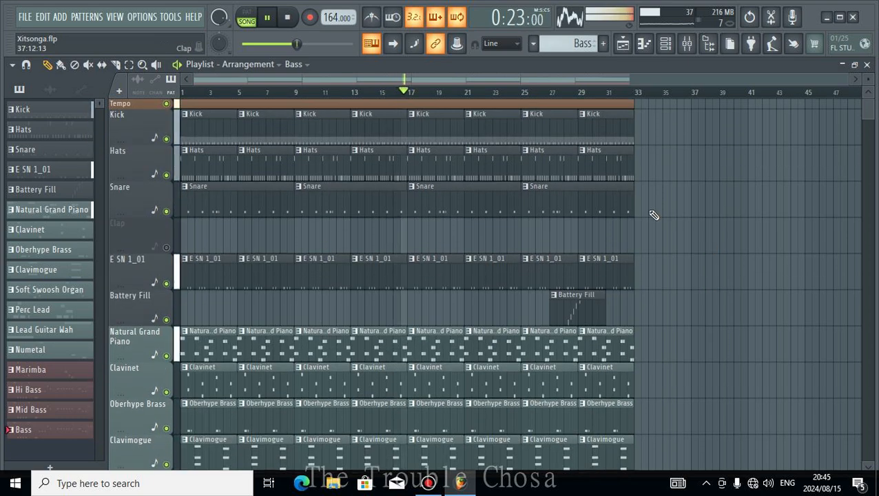
right_click(353, 114)
left_click(383, 224)
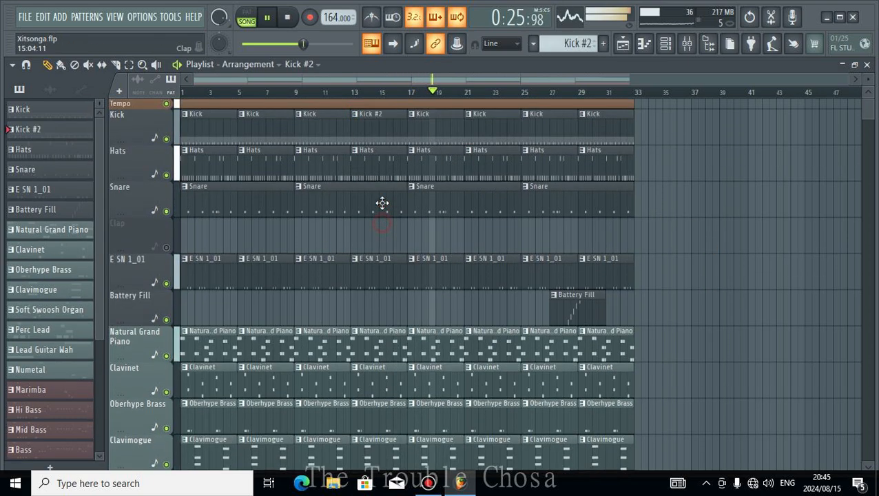
Insert a track above Hats, move the bar 13 Kick #2 clip onto it, and replace the bar 29 Kick clip with Kick #2 there.
right_click(168, 155)
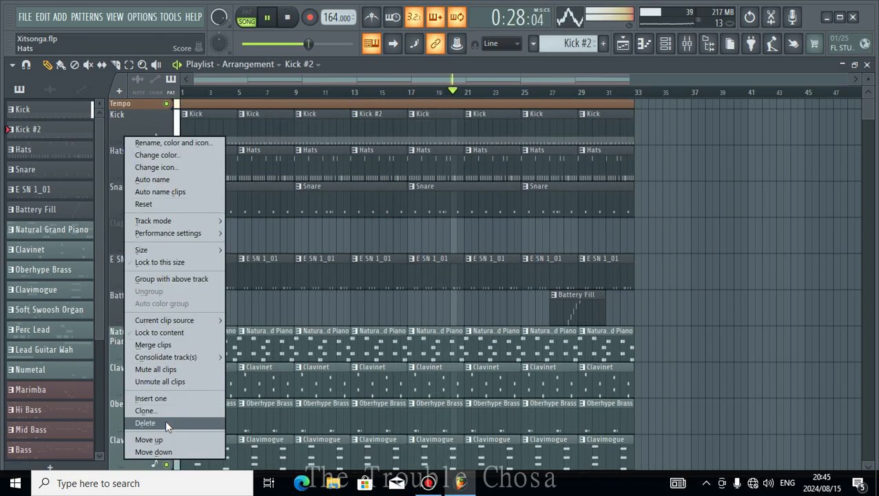
left_click(157, 398)
left_click_drag(367, 125, 365, 166)
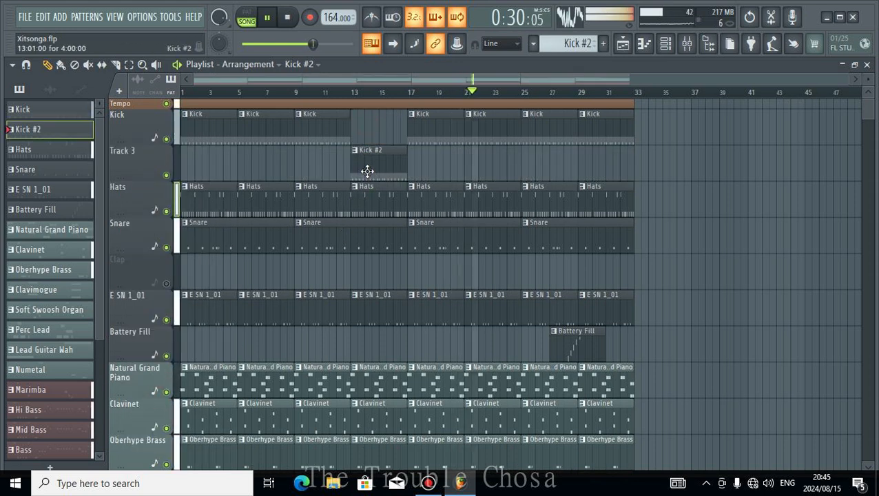
left_click(579, 164)
right_click(600, 126)
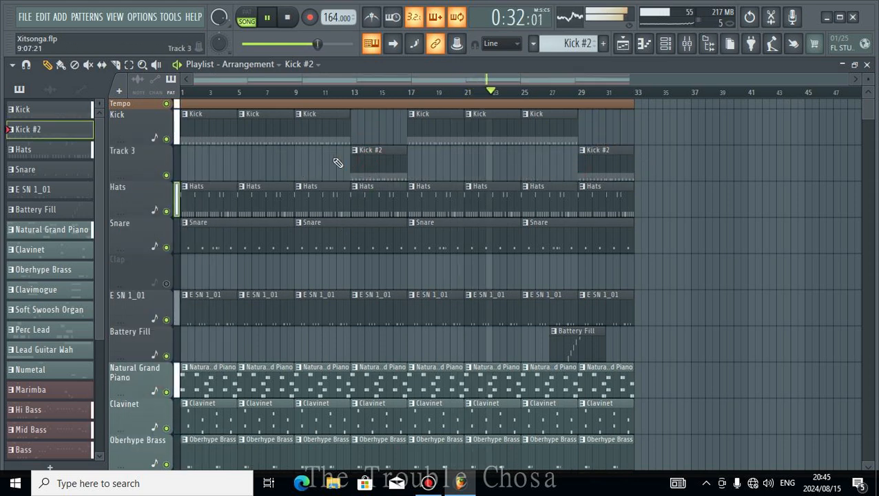
Rename the Kick #2 pattern as Kick and color it green.
right_click(353, 164)
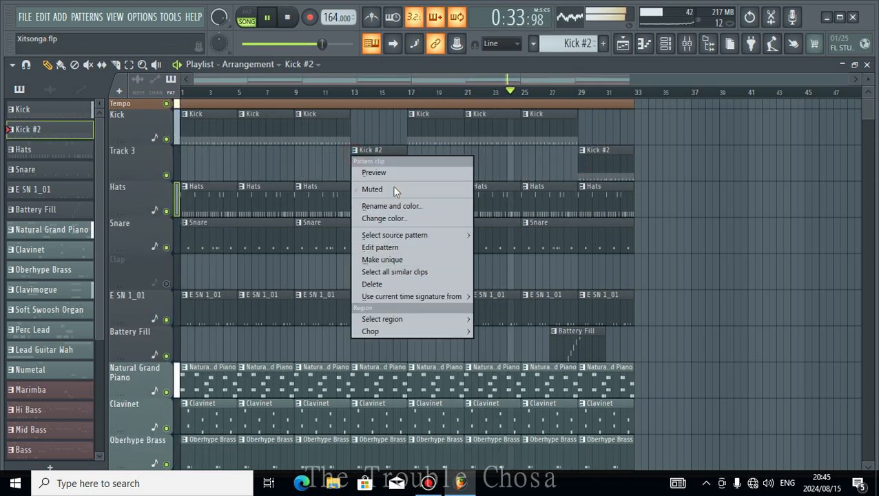
left_click(394, 206)
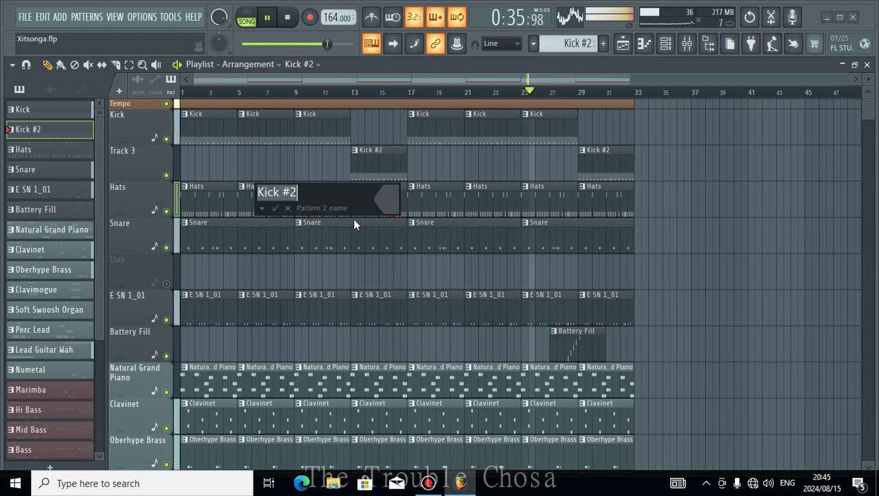
left_click(321, 191)
key("BackSpace")
key("BackSpace")
key("BackSpace")
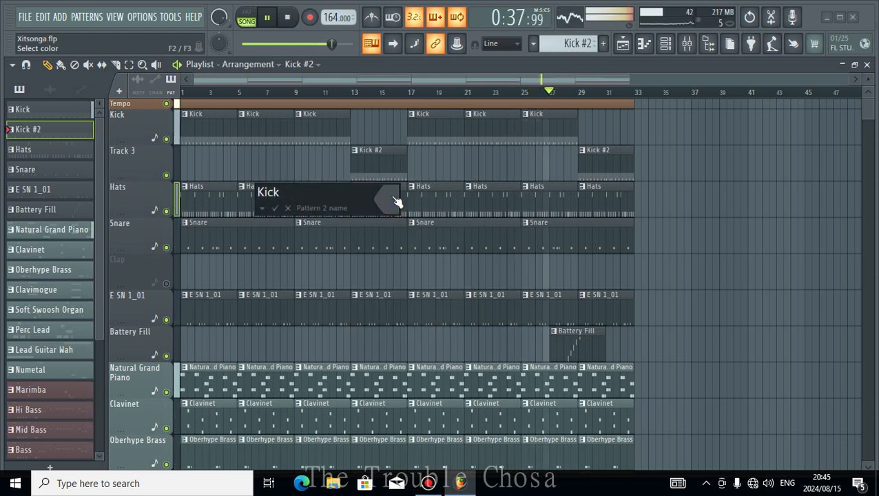
key("Return")
left_click(539, 265)
key("Return")
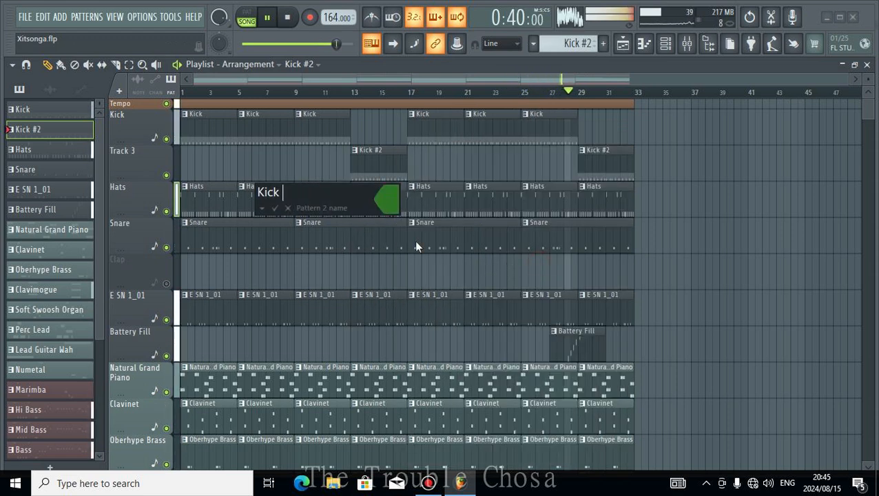
key("Return")
Rework the kick rhythm around bar 3 of the green Kick pattern in the piano roll by repositioning its C5 notes.
double_click(604, 162)
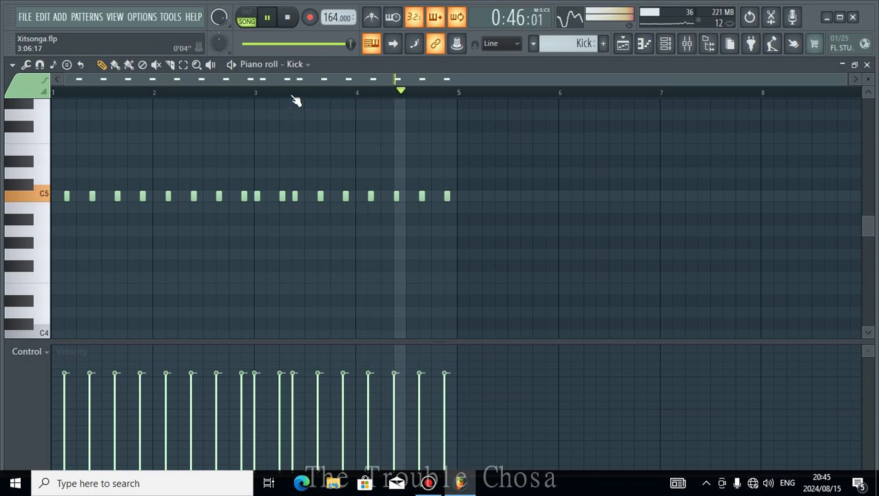
scroll(265, 96, "up", 3)
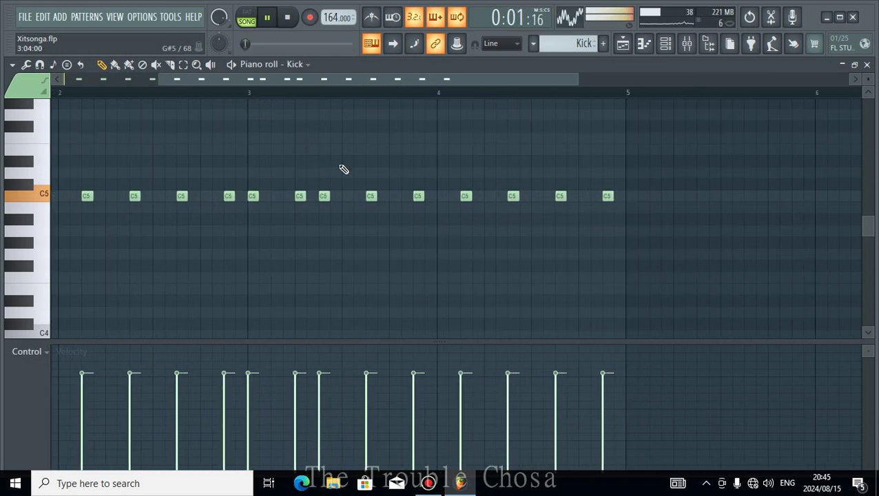
left_click_drag(368, 199, 348, 201)
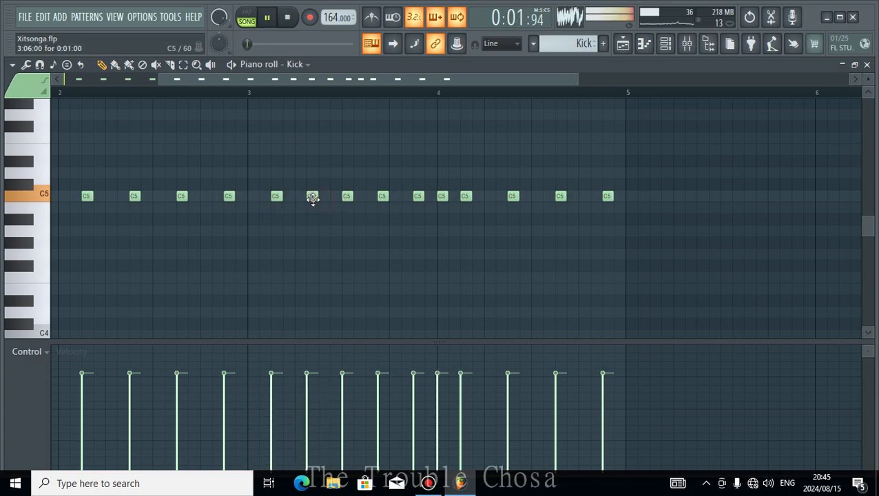
left_click(867, 64)
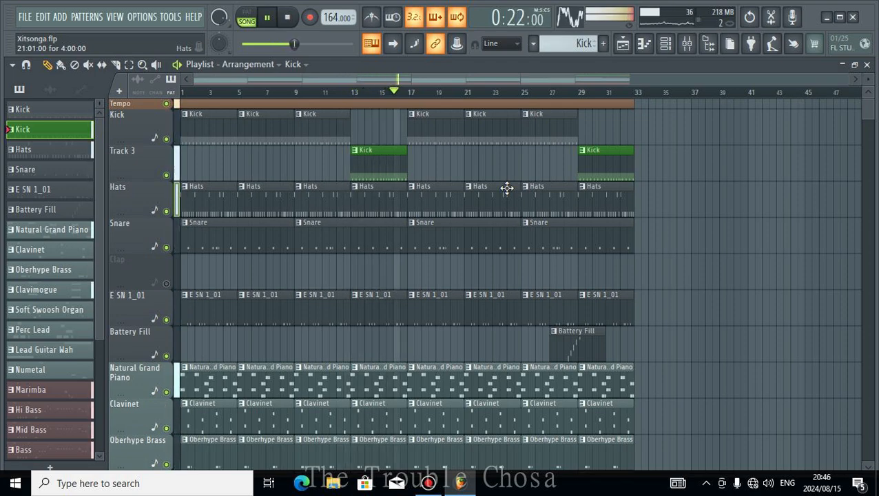
Save the project and look through the arranged playlist tracks.
scroll(507, 189, "down", 4)
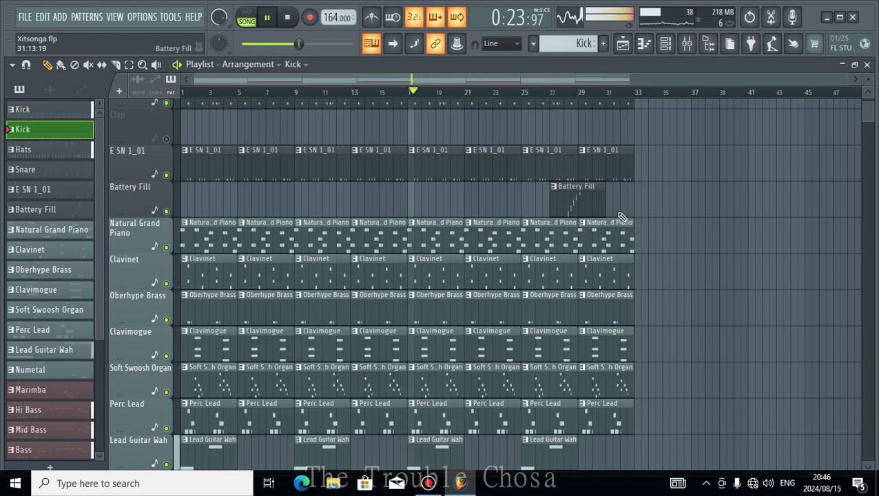
key("ctrl+s")
scroll(658, 224, "down", 8)
scroll(662, 227, "up", 4)
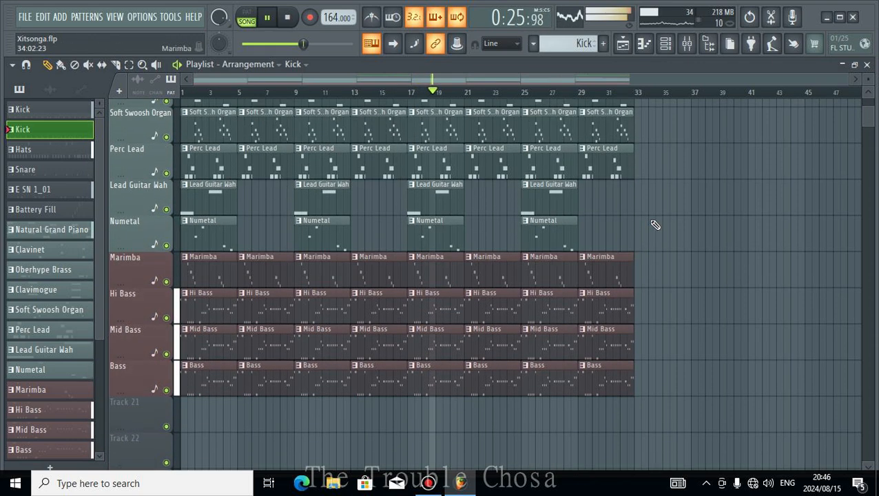
scroll(669, 230, "up", 2)
scroll(669, 230, "down", 3)
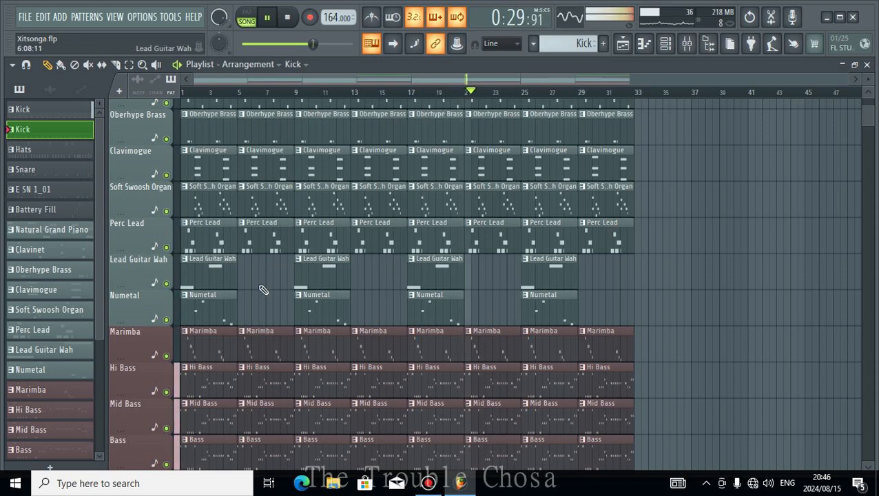
Check the mix without the Perc Lead channel and delete the Perc Lead clips at bars 1, 9, 17 and 25.
left_click(665, 43)
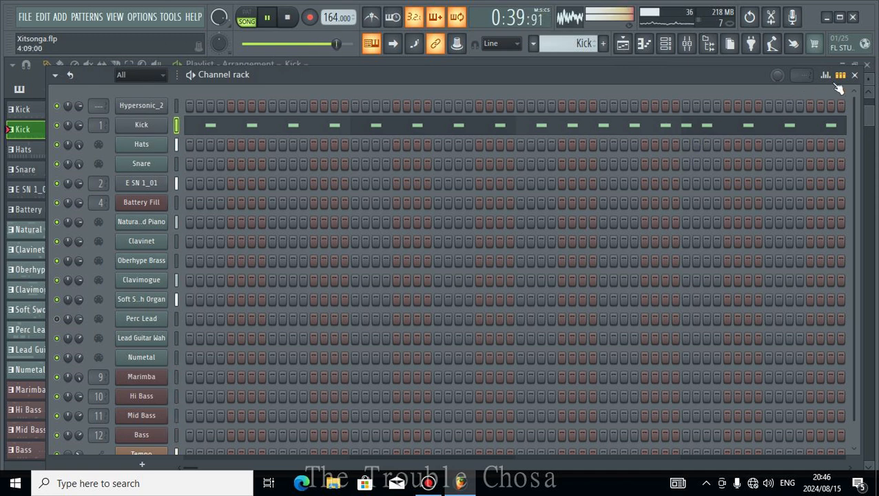
left_click(855, 75)
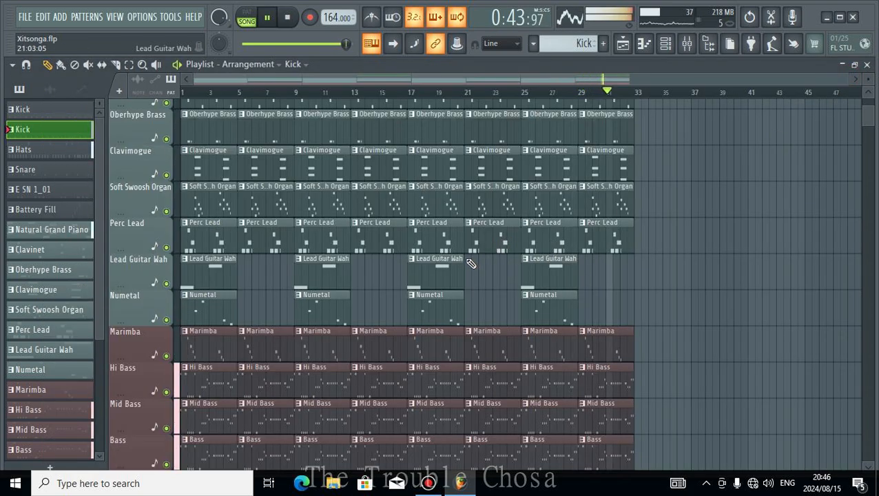
right_click(545, 241)
right_click(424, 242)
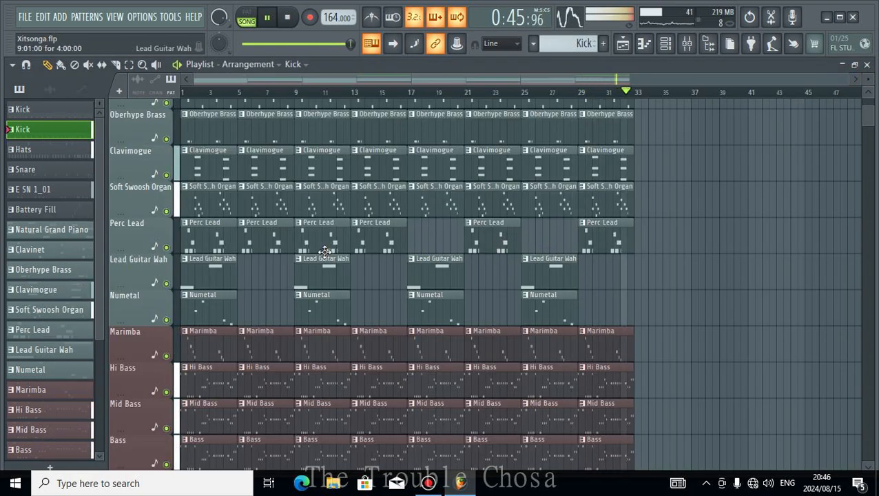
right_click(320, 245)
right_click(219, 243)
left_click(666, 45)
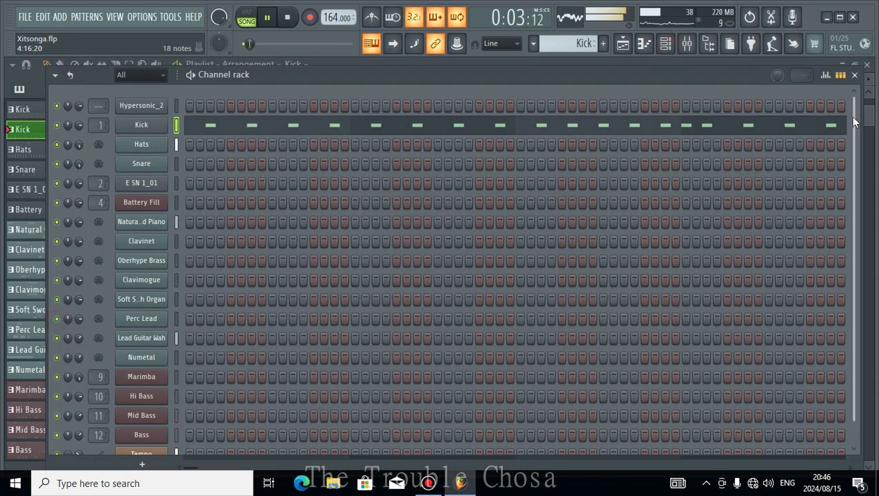
left_click(854, 74)
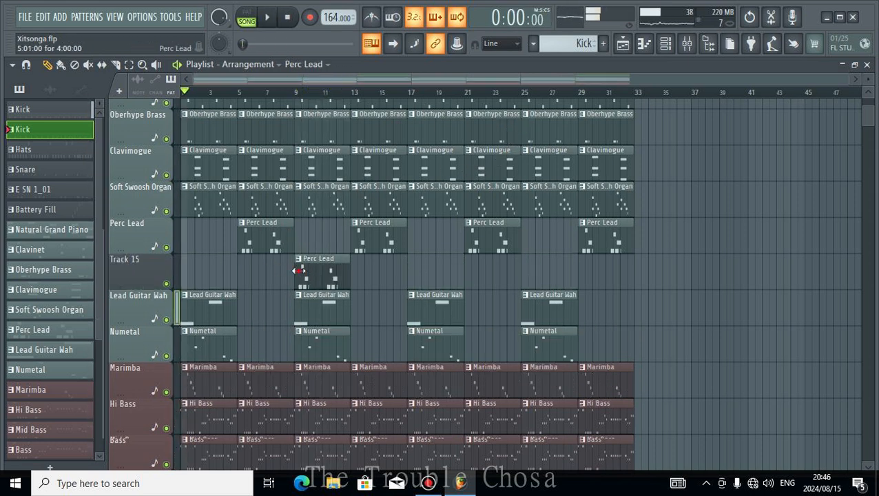
Shorten the Perc Lead clips to two bars each and place them at bars 5, 11, 17, 23 and 29.
left_click_drag(304, 264, 263, 242)
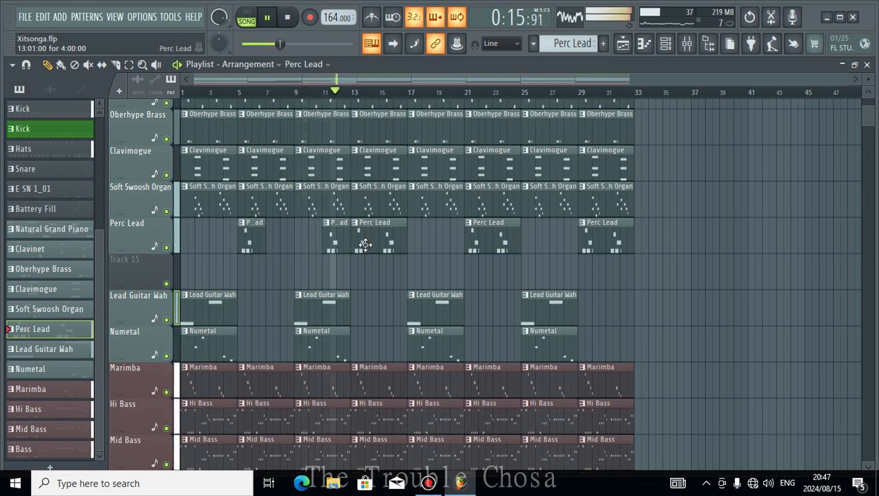
left_click_drag(392, 242, 374, 242)
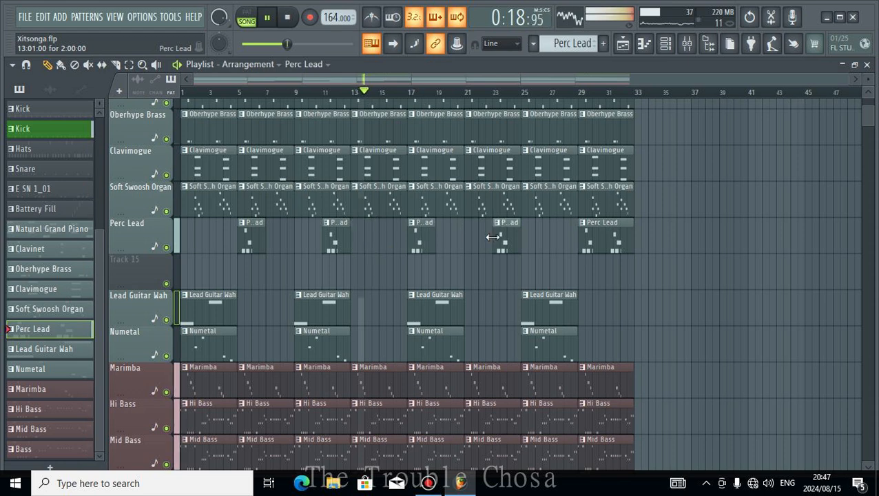
key("space")
key("space")
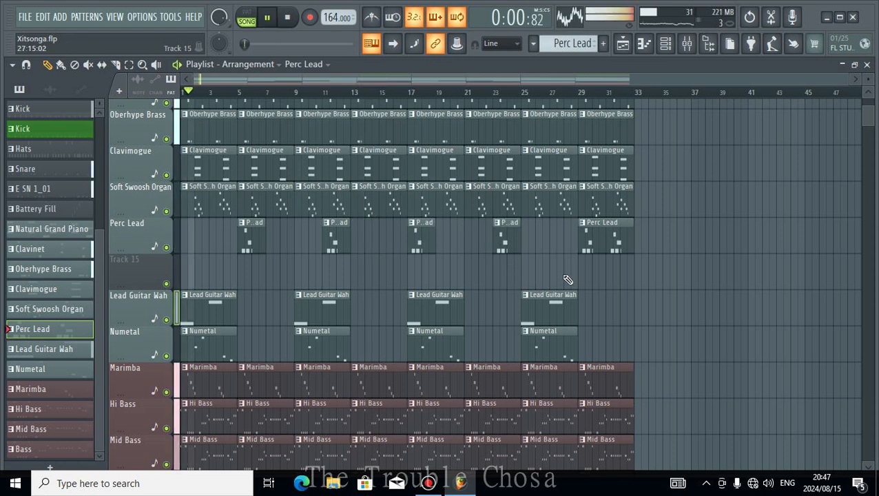
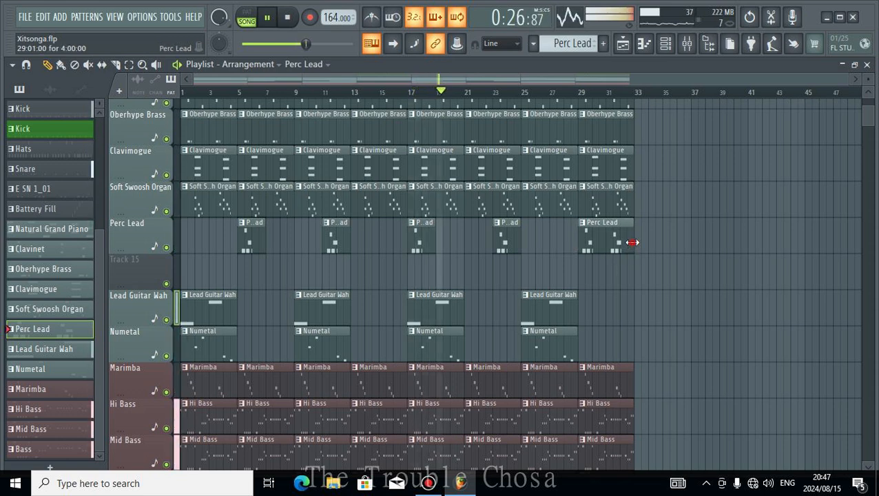
left_click_drag(632, 242, 606, 242)
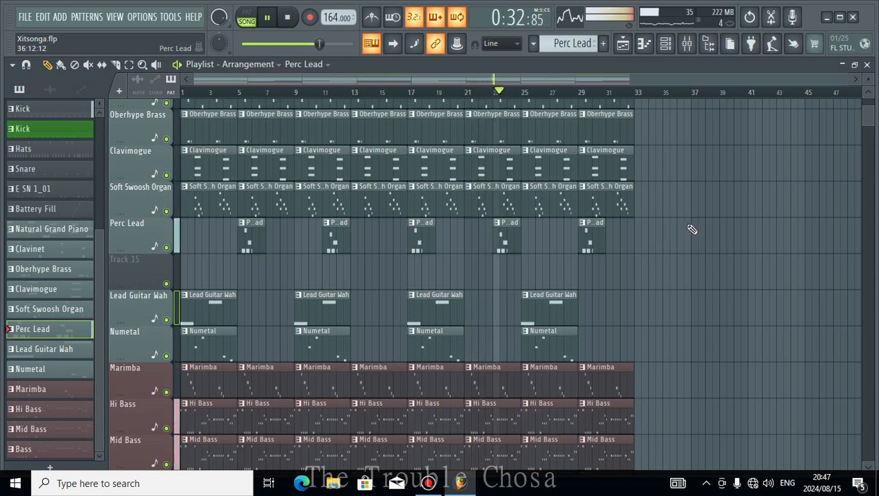
Delete the empty Clap track from the playlist.
scroll(693, 231, "down", 3)
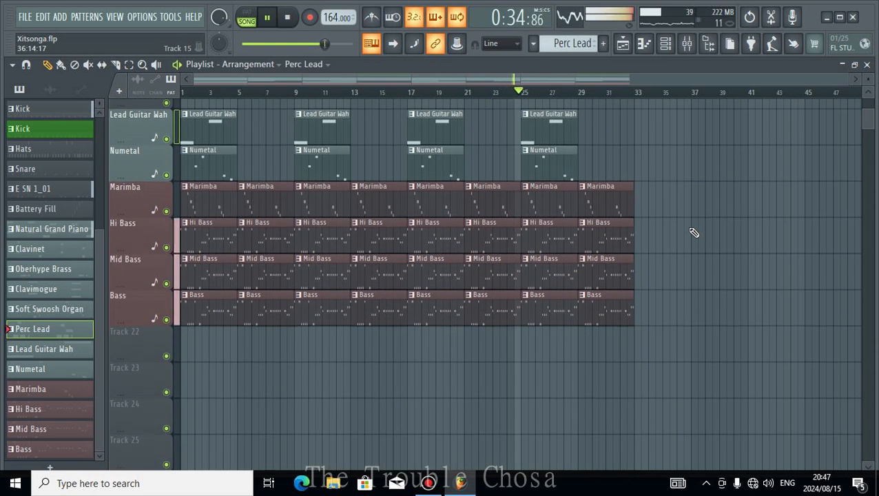
scroll(716, 204, "up", 8)
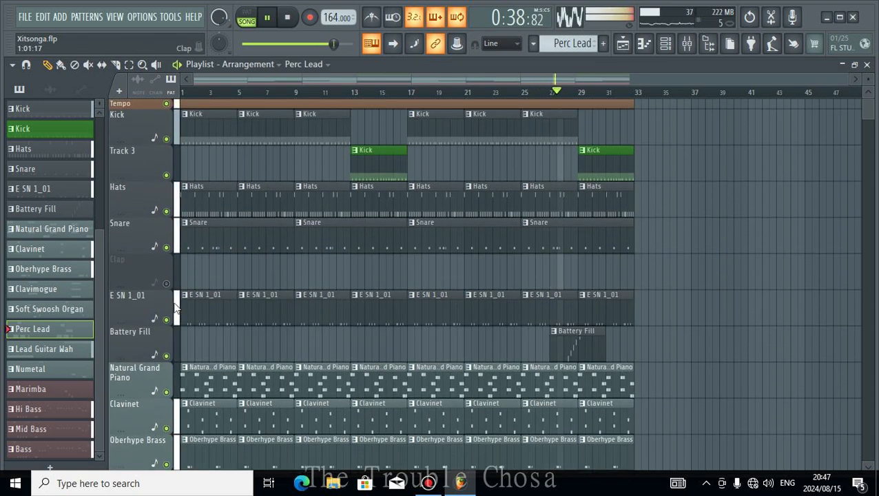
right_click(132, 273)
left_click(184, 423)
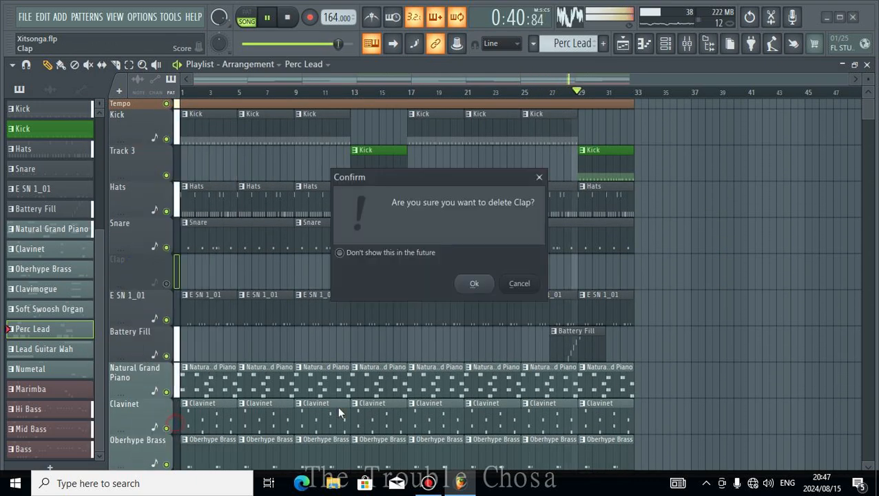
left_click(472, 284)
Duplicate all playlist clips so the copy starts at bar 33, then clear the selection.
scroll(750, 266, "down", 8)
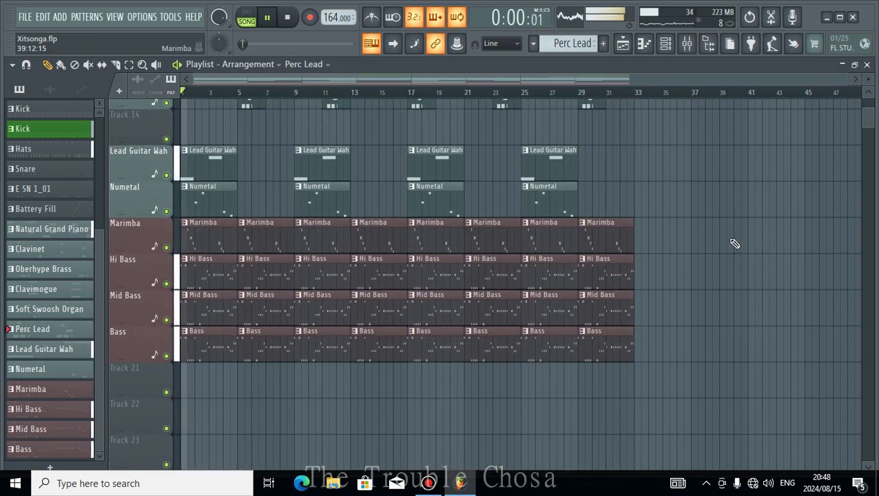
key("ctrl+a")
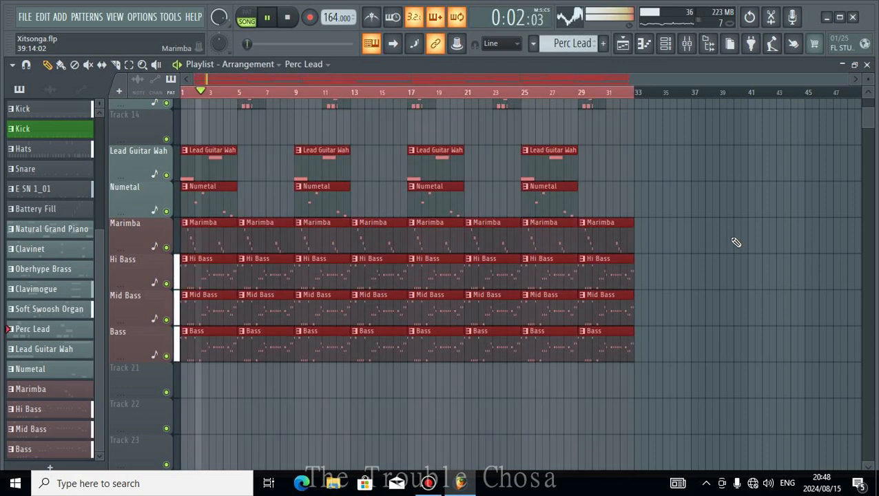
key("ctrl+b")
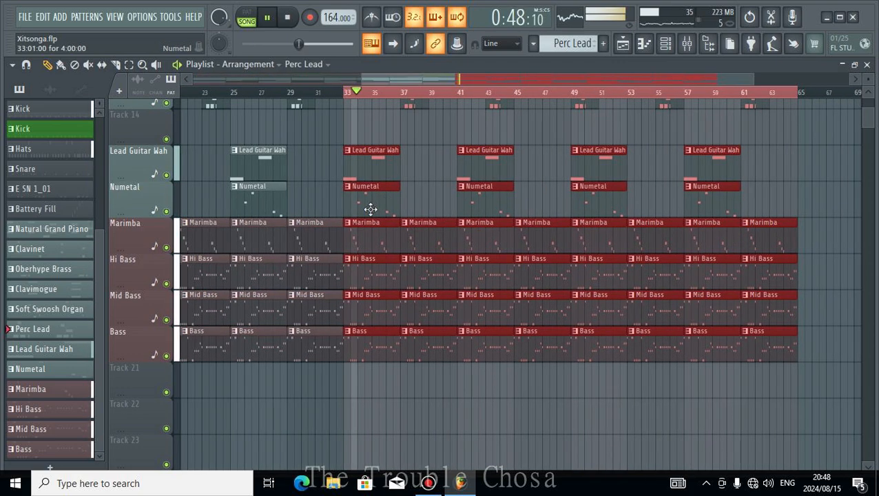
left_click(331, 92)
key("ctrl+d")
scroll(332, 94, "down", 2)
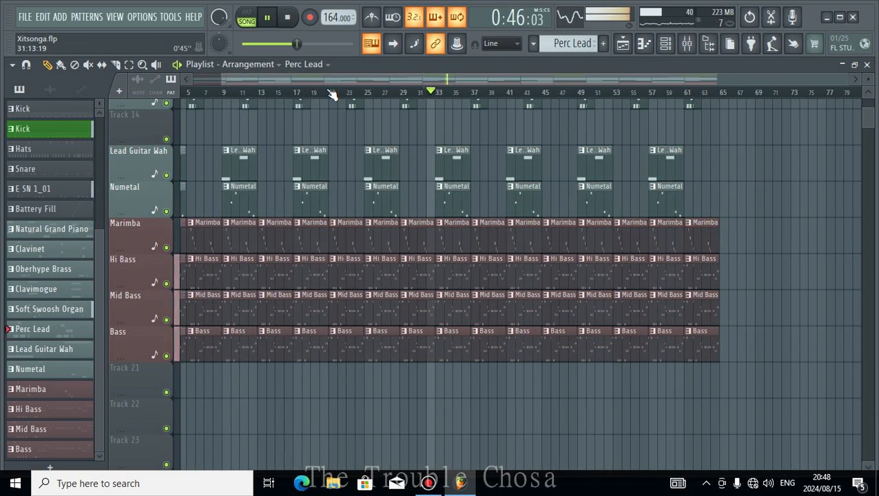
Move the bar 27 Battery Fill clip to bar 39 and add another Battery Fill clip further along its track.
scroll(768, 332, "up", 1)
scroll(768, 332, "up", 5)
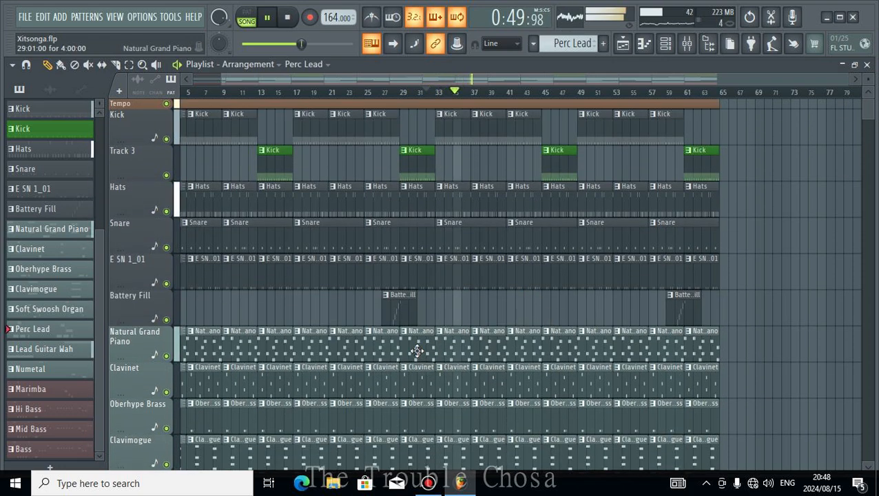
scroll(506, 95, "up", 3)
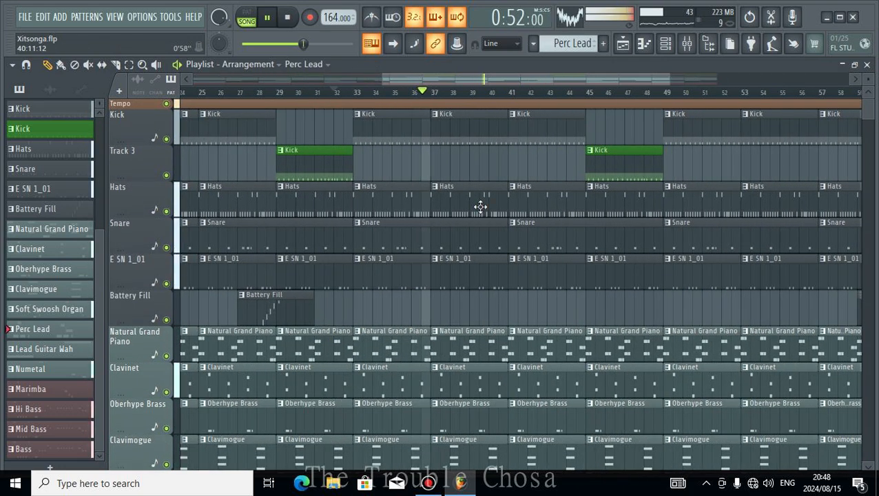
left_click_drag(277, 310, 512, 298)
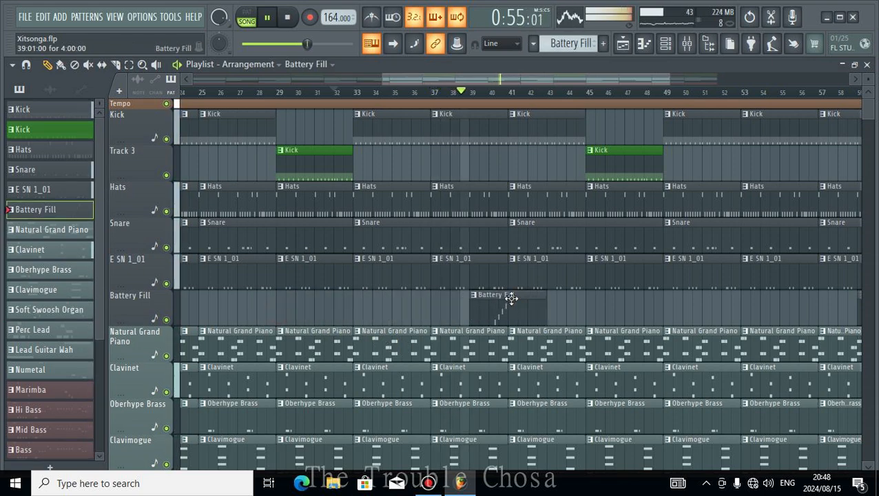
left_click(702, 310)
scroll(755, 348, "down", 1)
scroll(755, 348, "down", 10)
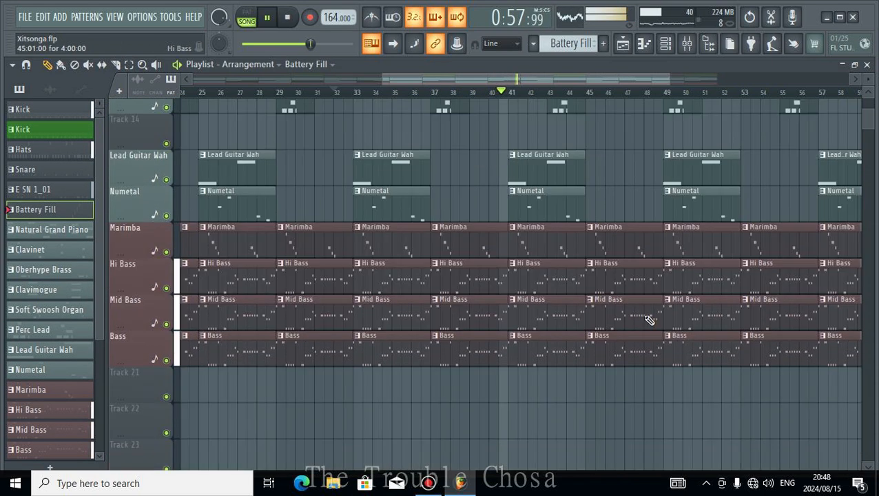
Shorten the bar 41 Hi Bass, Mid Bass and Bass clips to about a quarter bar and clear the bass clips at bar 45.
key("space")
key("space")
scroll(558, 99, "up", 3)
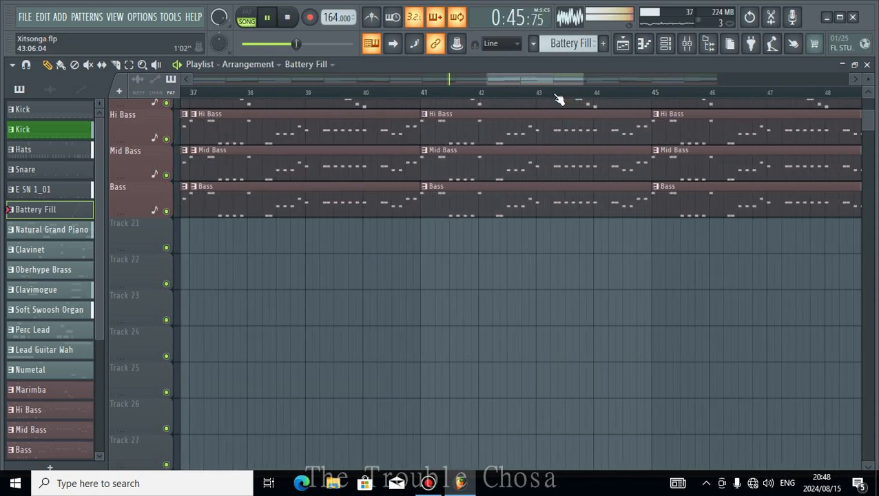
scroll(565, 275, "up", 3)
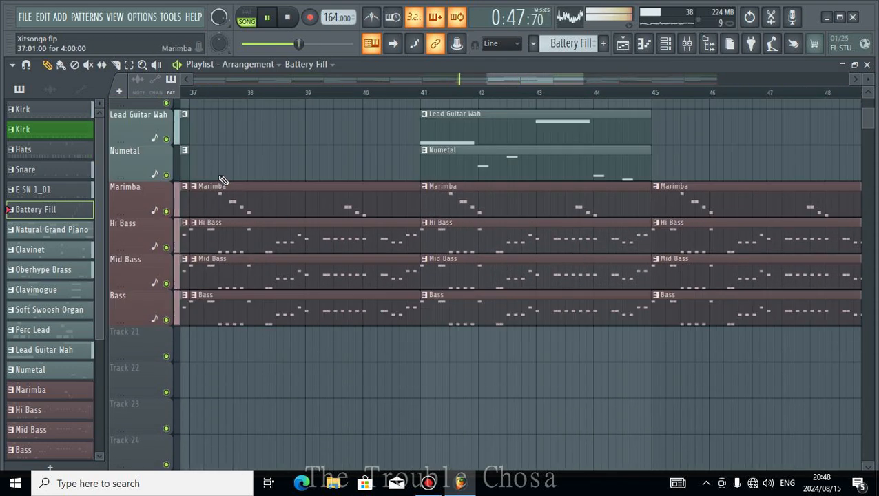
left_click(128, 64)
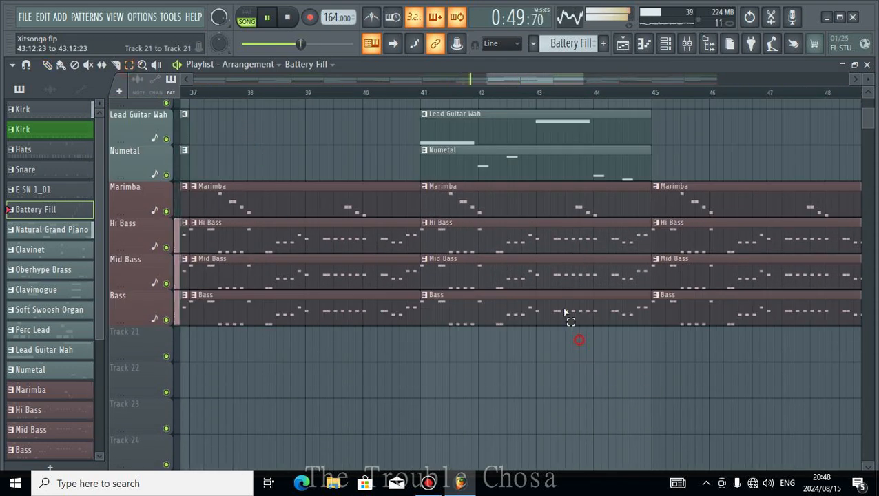
left_click_drag(578, 361, 544, 216)
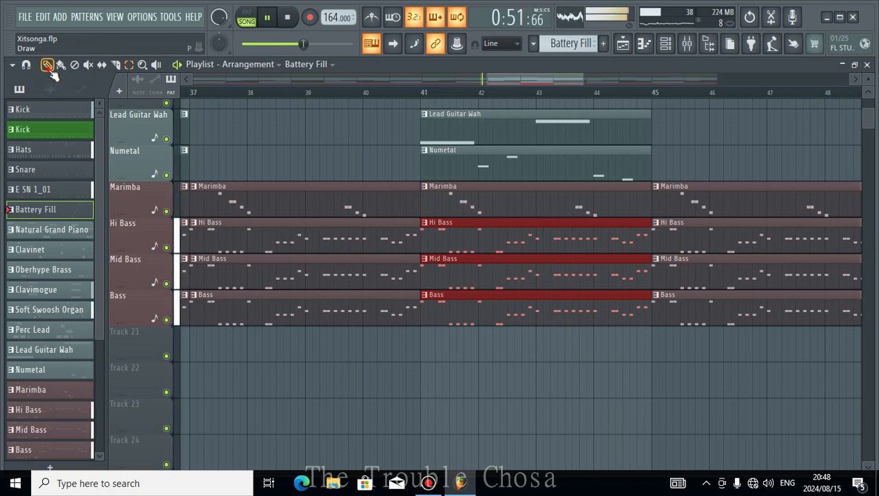
left_click_drag(651, 248, 435, 239)
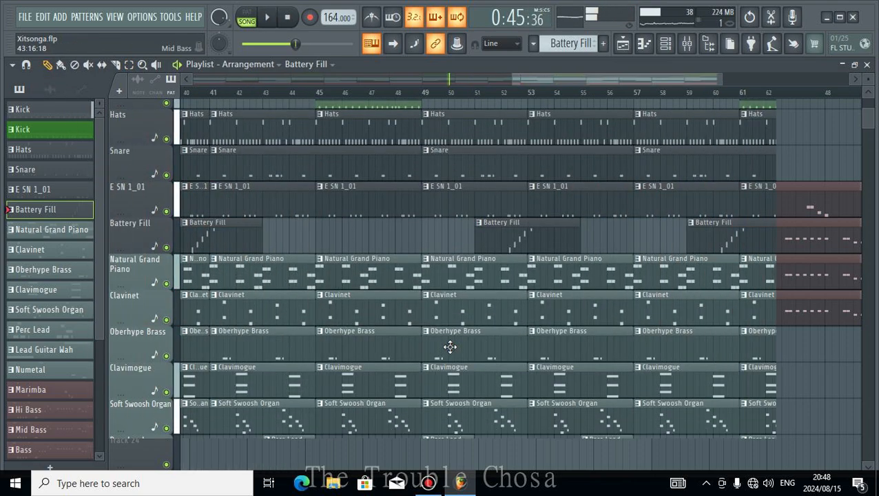
Trim the bar 49 Mid Bass clip to end at bar 51, and the Hi Bass and Bass clips to start at bar 51.
scroll(455, 349, "down", 10)
left_click_drag(524, 276, 460, 289)
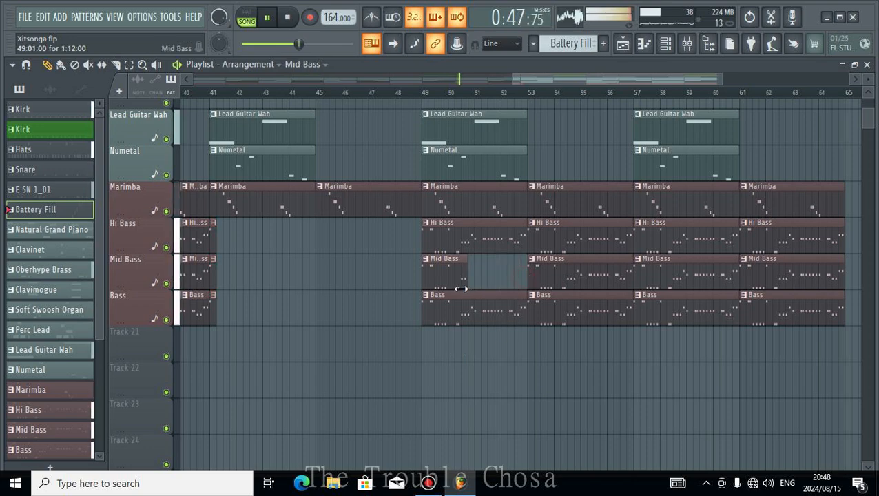
left_click_drag(424, 236, 471, 229)
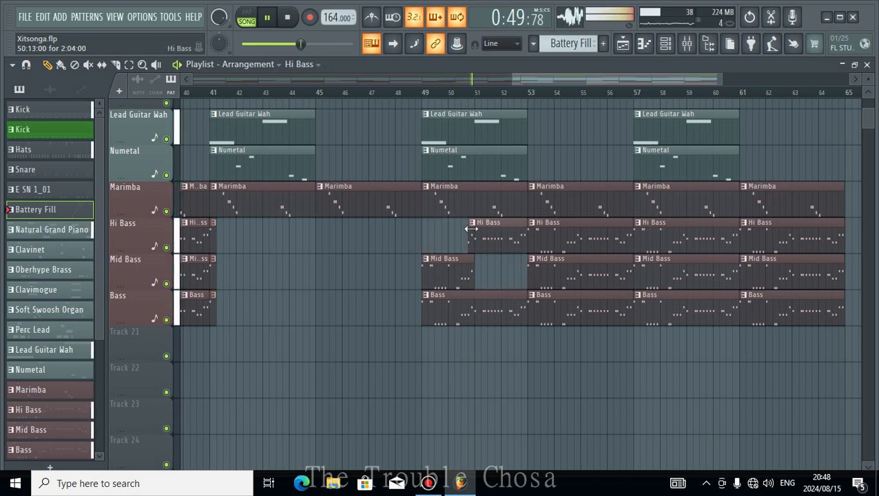
left_click_drag(423, 316, 471, 313)
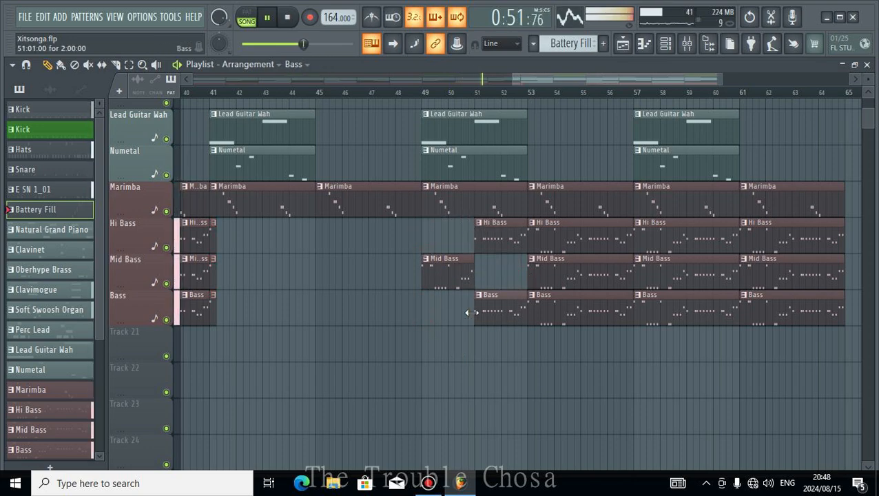
Look over the whole playlist arrangement during playback, from the drum and melodic tracks to the trimmed bass clips.
scroll(446, 168, "up", 5)
scroll(478, 94, "down", 4)
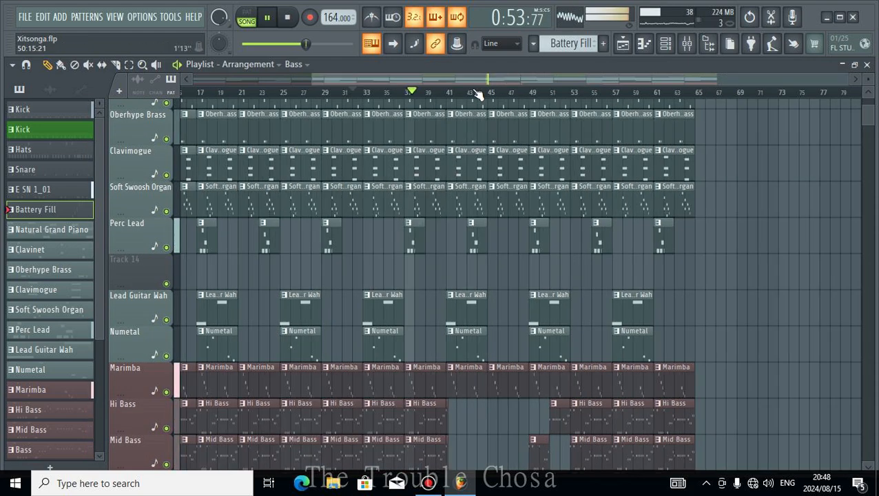
scroll(672, 307, "down", 7)
scroll(605, 319, "up", 2)
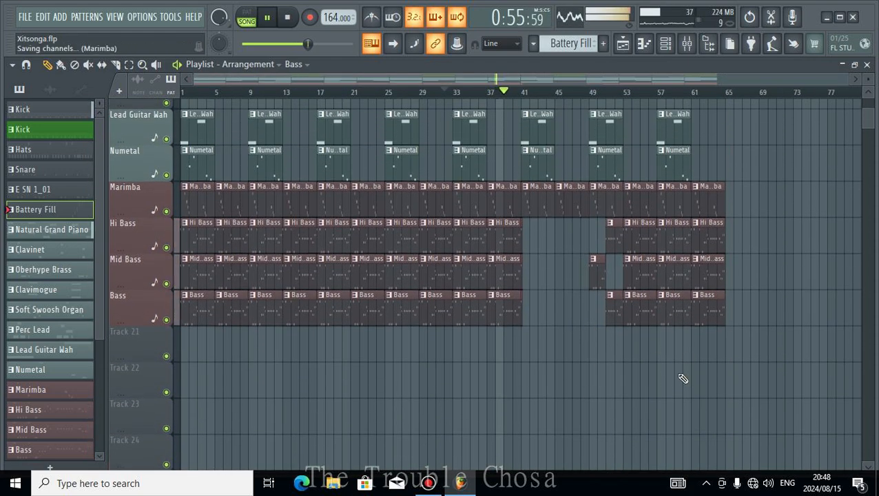
scroll(706, 371, "up", 8)
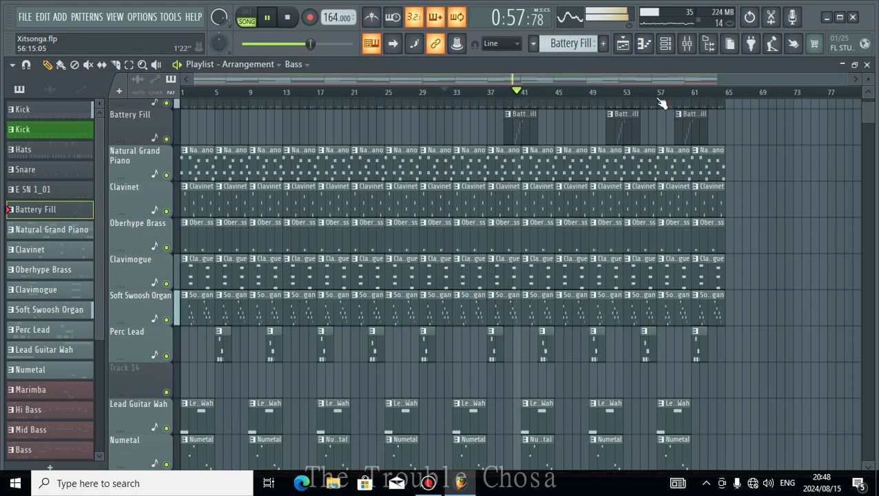
scroll(660, 96, "up", 3)
scroll(755, 338, "down", 8)
scroll(761, 412, "up", 2)
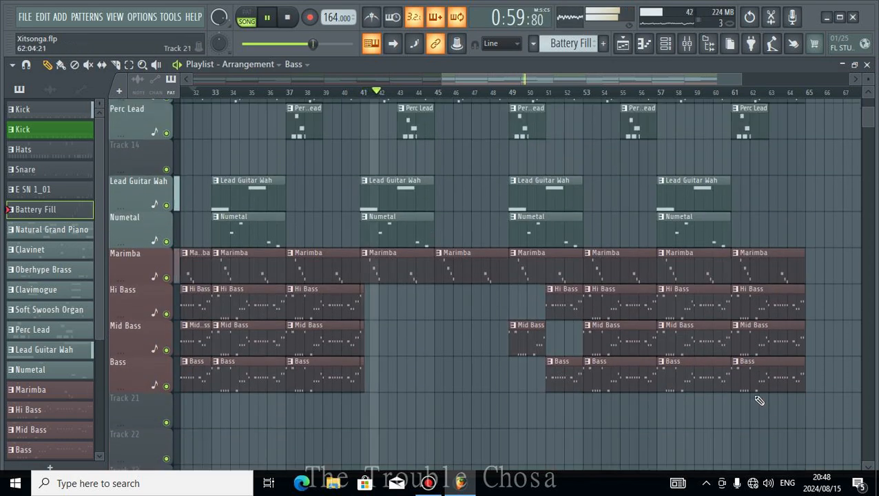
Make the Natural Grand Piano clip at bar 45 a unique pattern.
scroll(758, 398, "up", 4)
scroll(756, 396, "up", 3)
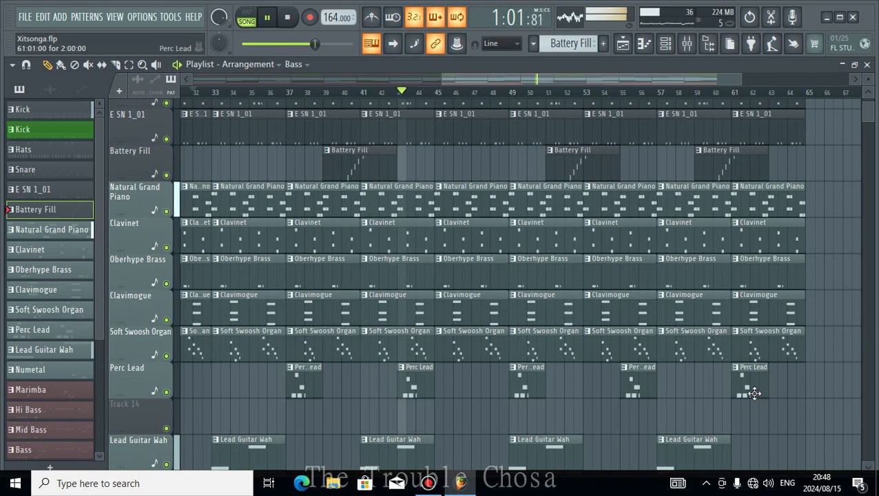
scroll(754, 394, "down", 3)
scroll(754, 394, "up", 3)
scroll(446, 286, "down", 2)
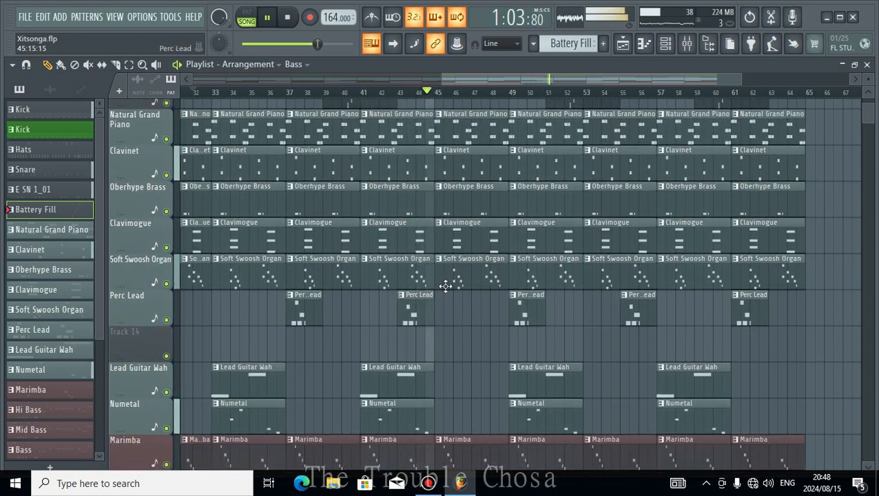
scroll(446, 286, "up", 2)
left_click(439, 186)
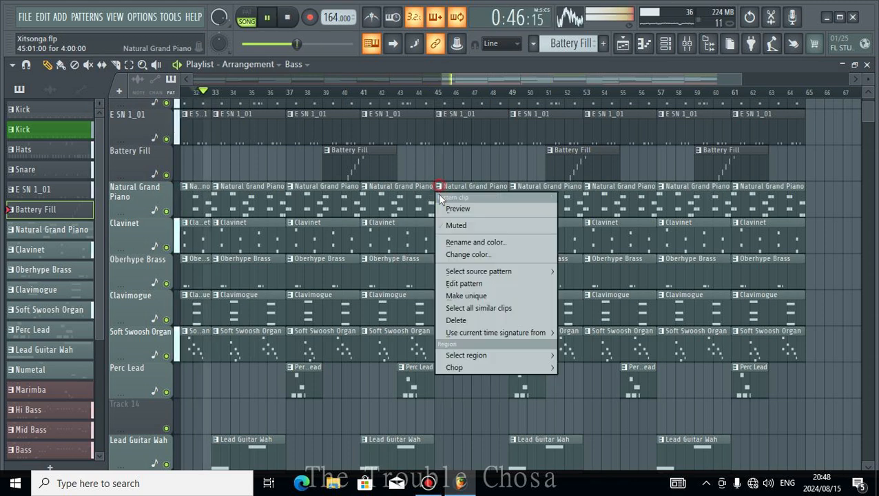
left_click(466, 295)
Enter Natural Grand Piano as the new unique pattern's name and change its color to green.
left_click(439, 187)
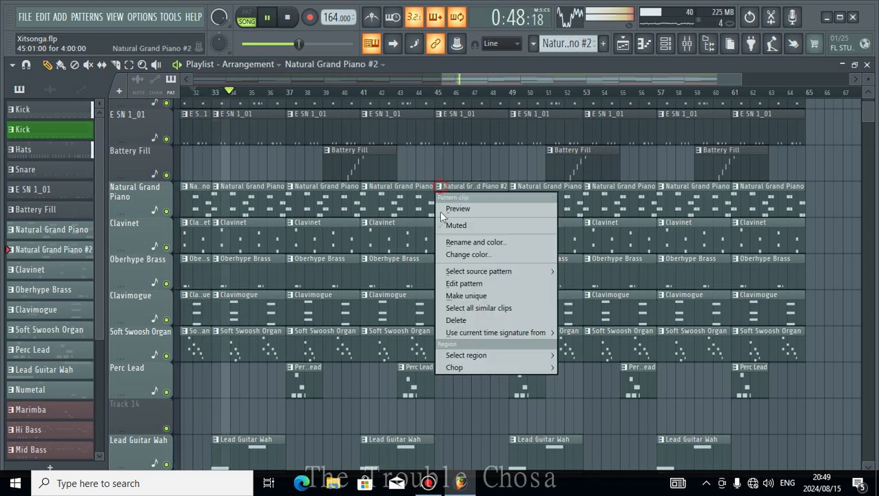
left_click(474, 244)
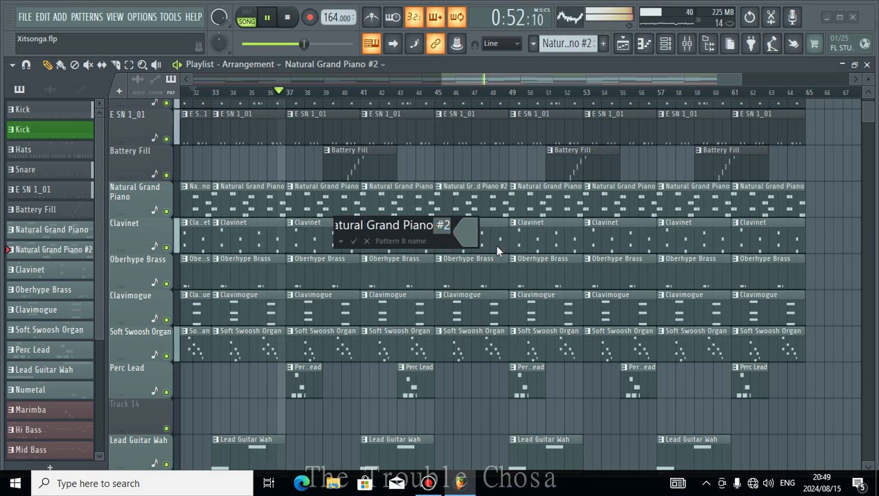
key("BackSpace")
key("BackSpace")
key("BackSpace")
left_click(469, 234)
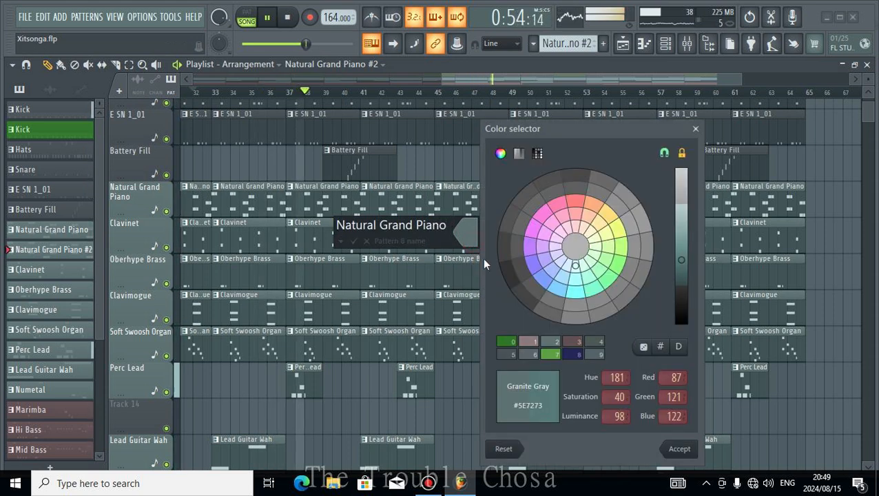
key("Return")
key("Return")
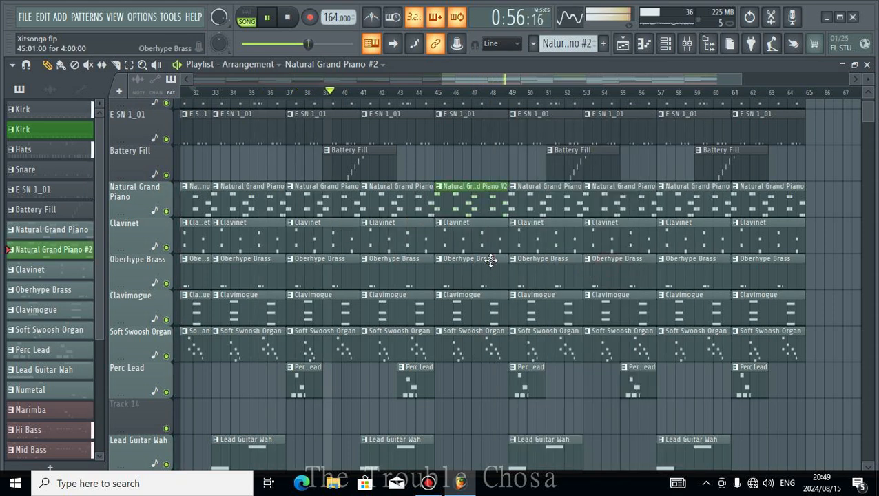
Open the green pattern's notes and make the second C#4 and F#4 in bar 1 six steps long, both starting at step 4.
double_click(483, 206)
scroll(362, 96, "down", 3)
scroll(139, 282, "down", 5)
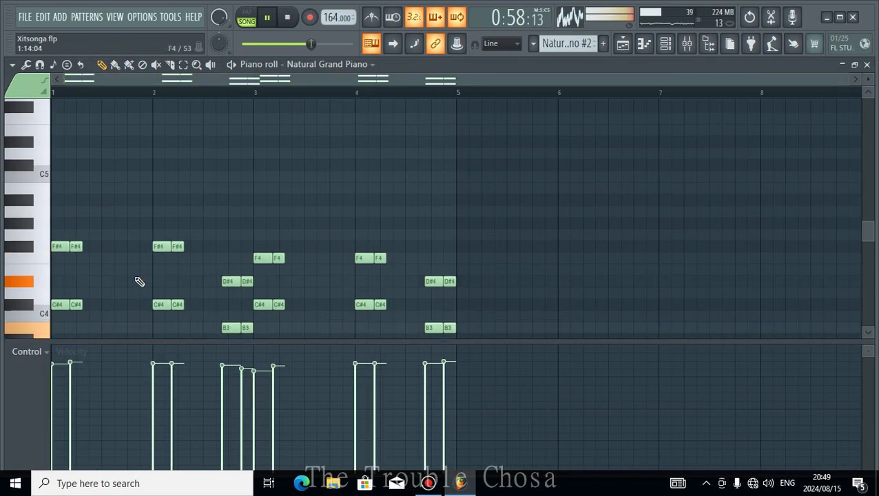
scroll(89, 265, "up", 2)
left_click_drag(82, 220, 109, 219)
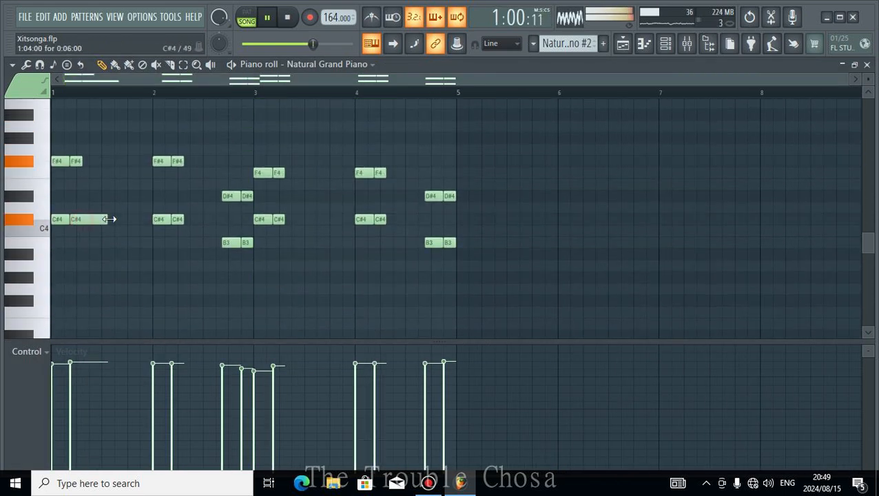
right_click(75, 164)
left_click(79, 163)
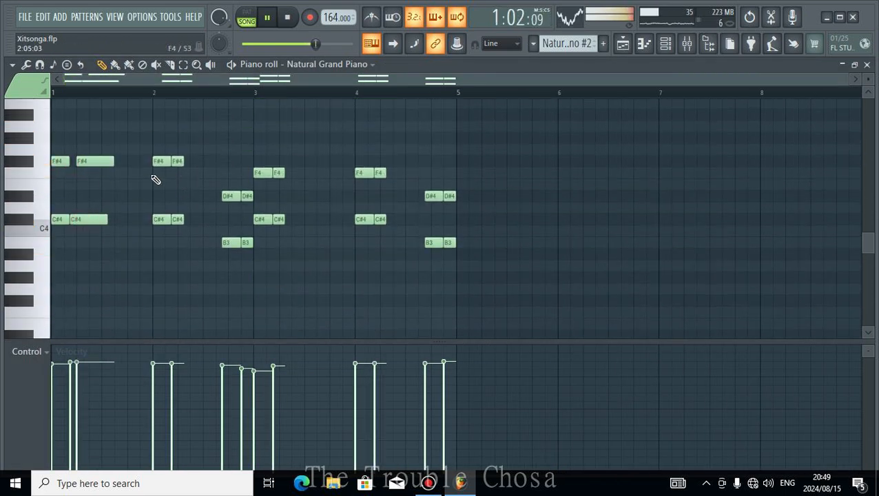
scroll(107, 129, "up", 3)
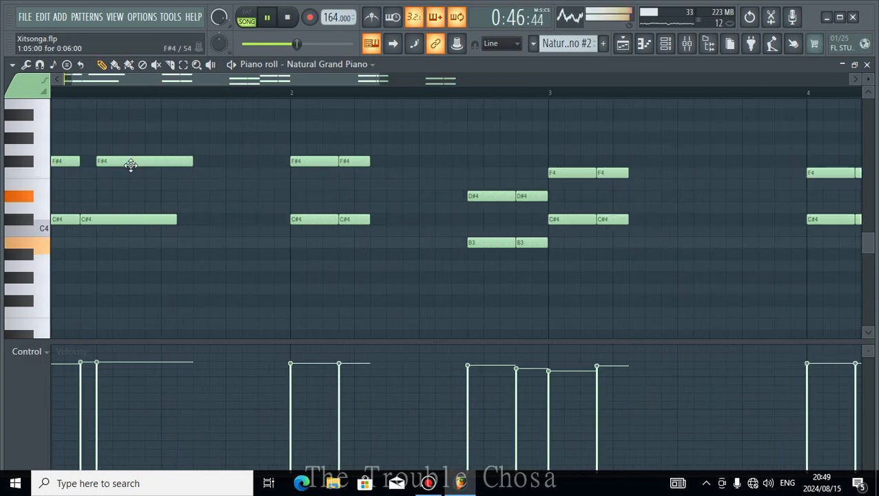
left_click_drag(131, 165, 114, 166)
Replace the paired C#4 and F#4 notes at the start of bar 2 with single six-step notes.
left_click(303, 220)
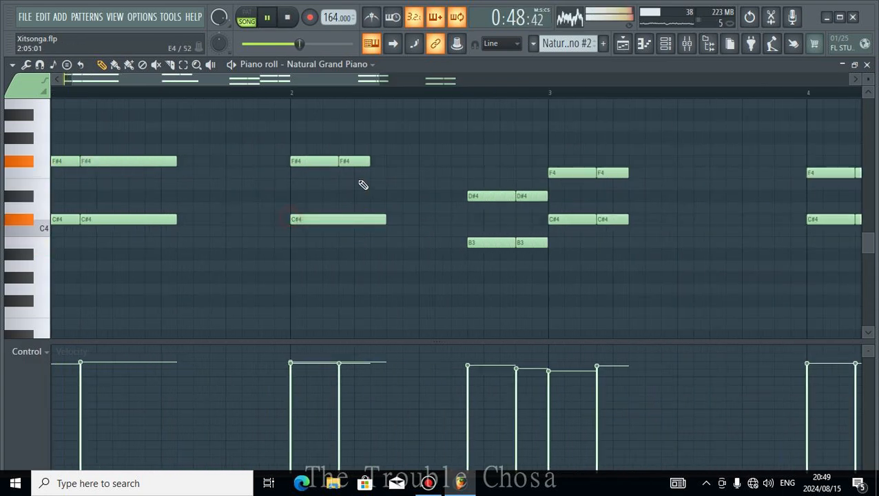
right_click(355, 165)
right_click(298, 164)
left_click(299, 162)
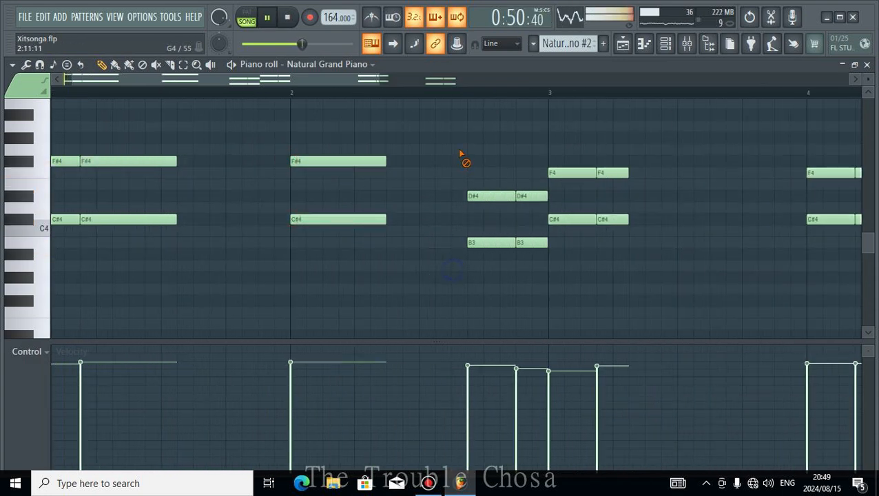
Delete the first D#4 and B3 notes late in bar 2 and build a six-step C#4, F4 and G#4 chord at bar 3.
right_click(475, 196)
right_click(620, 221)
left_click(556, 220)
right_click(607, 174)
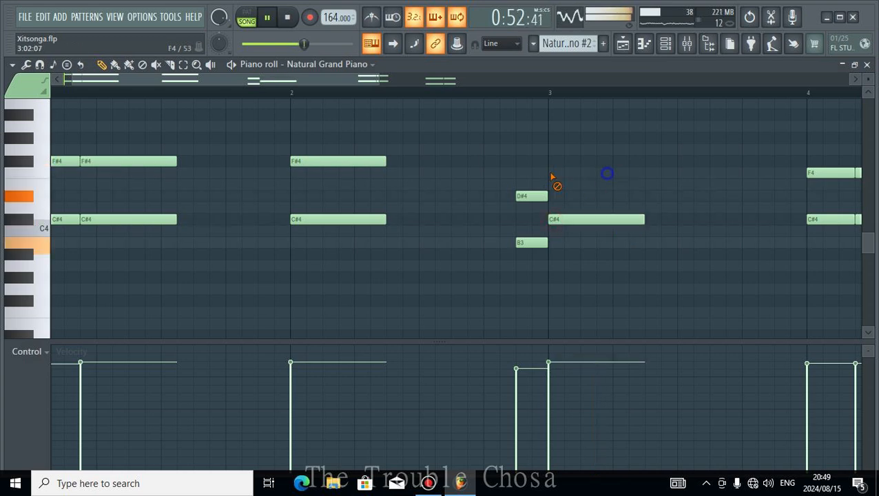
left_click(552, 173)
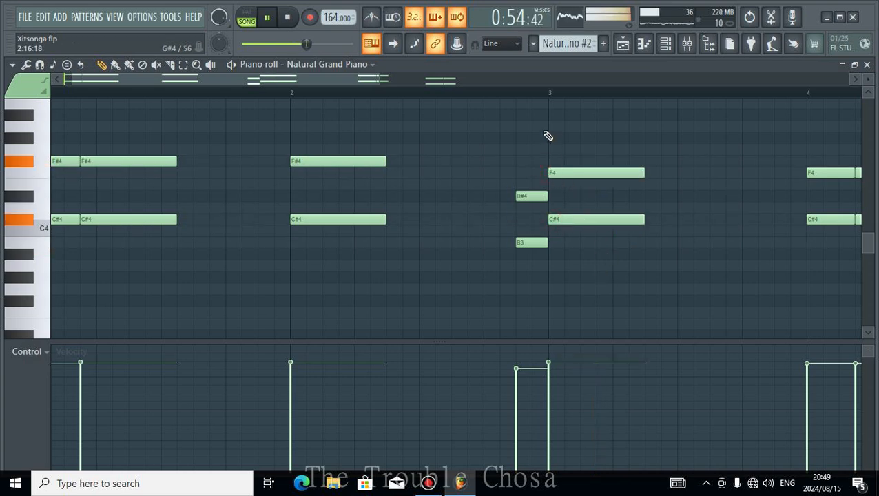
left_click(549, 130)
left_click(552, 138)
right_click(551, 127)
Build a six-step G#3, C#4 and F4 chord at bar 4 and delete the first D#4 and B3 notes late in that bar.
scroll(541, 96, "down", 3)
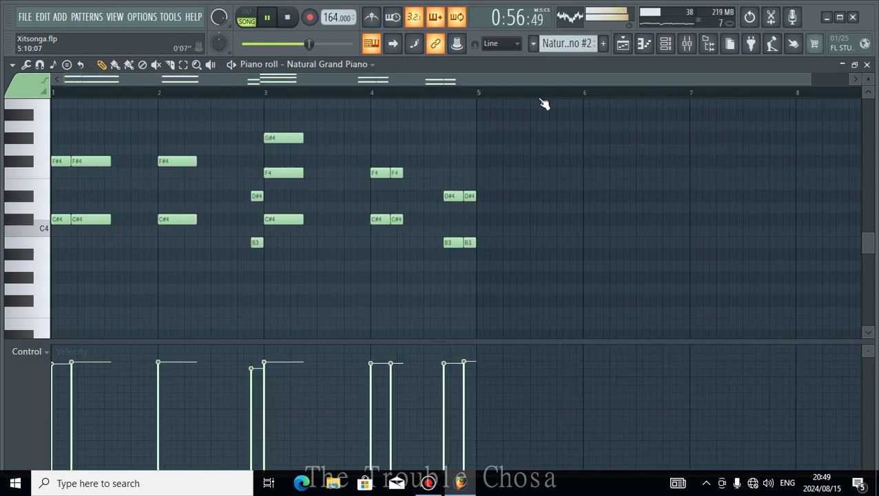
right_click(403, 219)
right_click(376, 219)
left_click(371, 279)
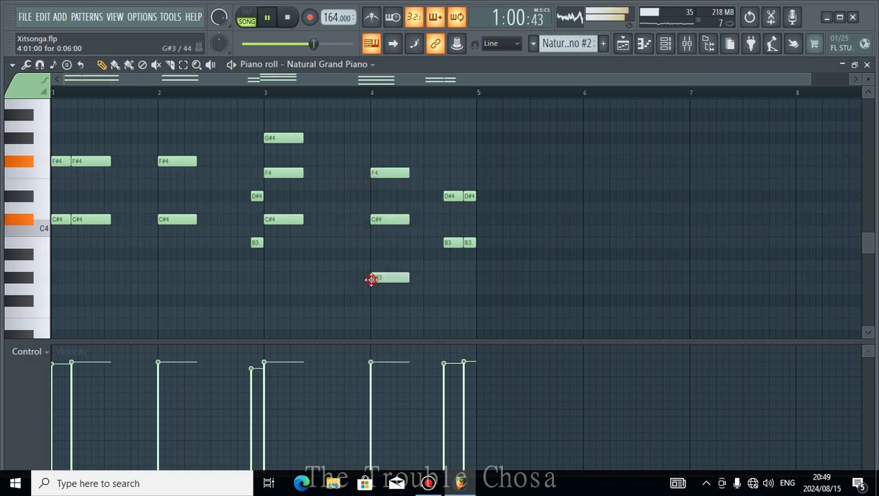
right_click(450, 243)
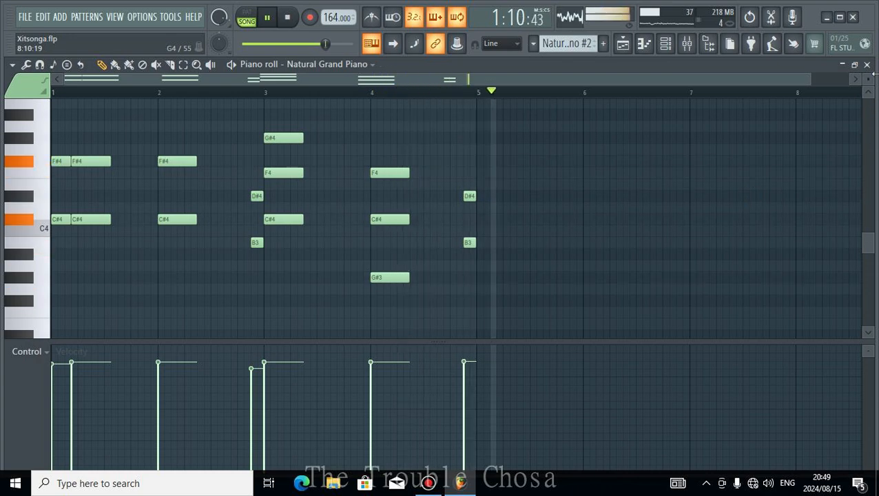
In the playlist, replace the Natural Grand Piano clip at bar 49 with a Natural Grand Piano #2 clip.
key("F5")
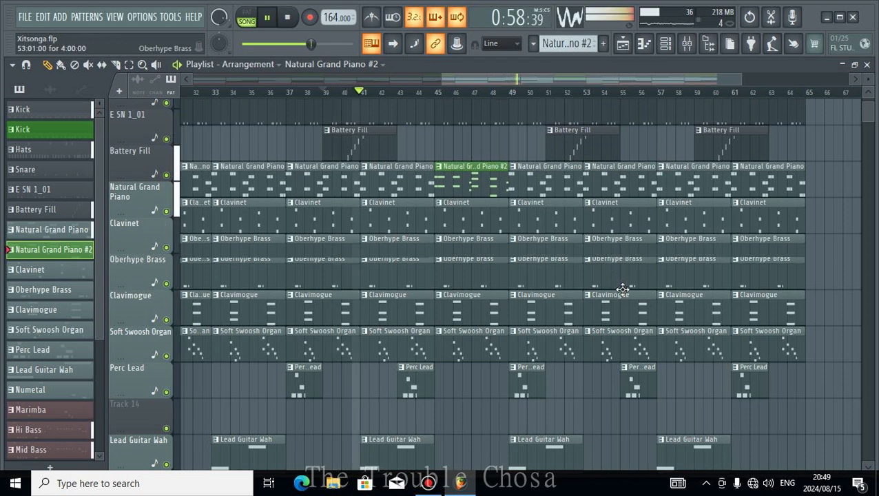
scroll(641, 300, "down", 5)
scroll(675, 302, "up", 4)
scroll(676, 301, "up", 2)
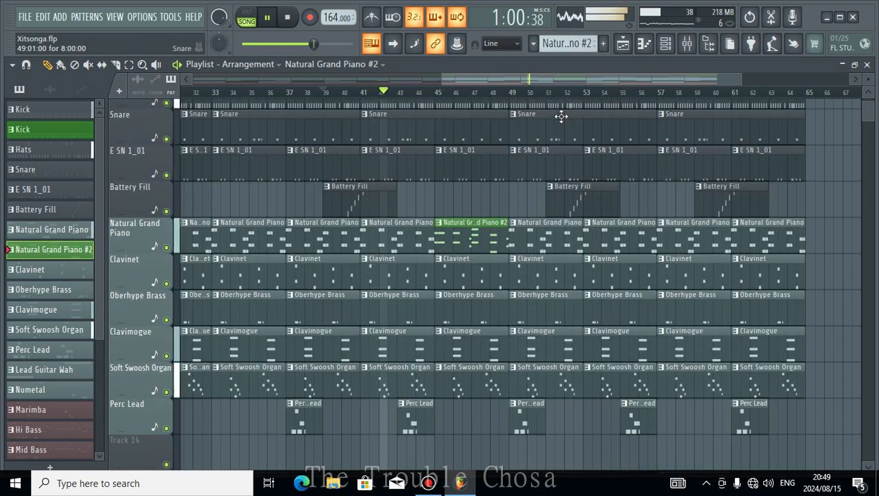
scroll(571, 97, "up", 3)
right_click(445, 244)
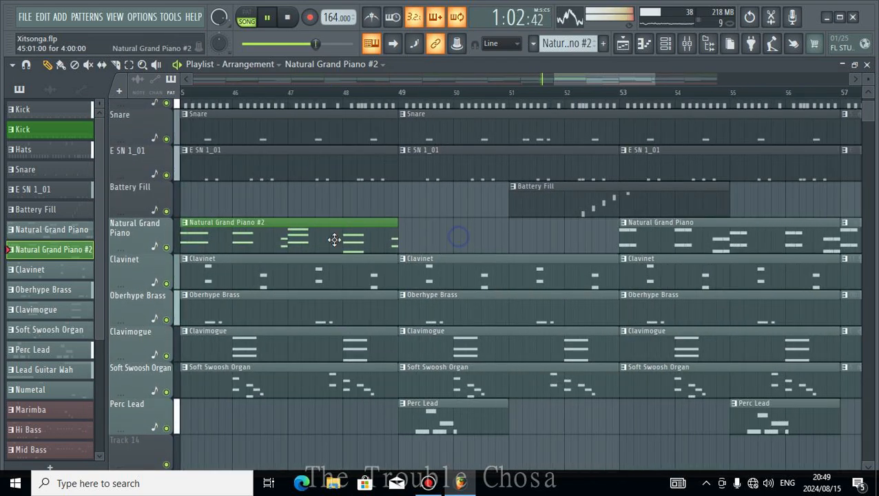
left_click(413, 242)
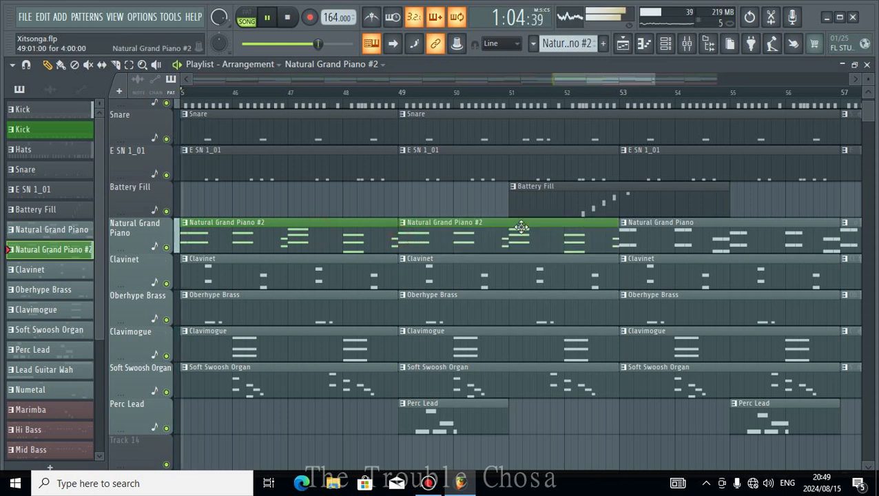
Insert an empty track above Clavinet and place a Natural Grand Piano #2 clip on it just before bar 51.
right_click(117, 269)
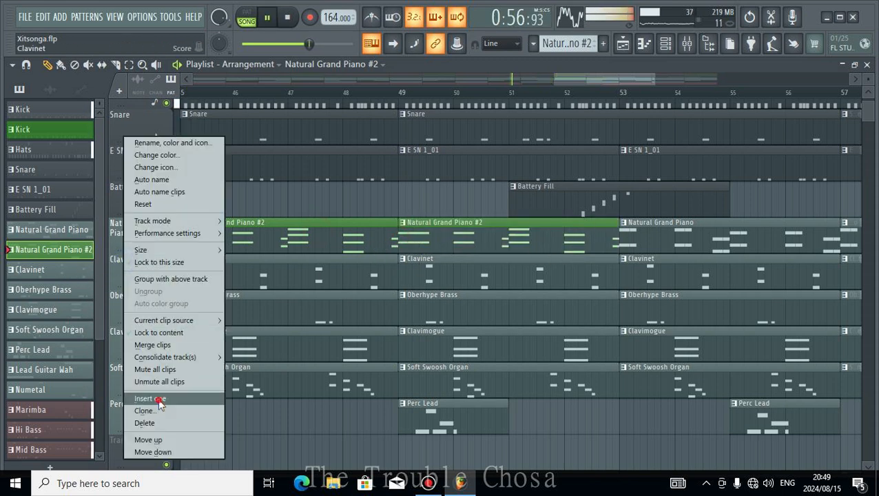
left_click(158, 397)
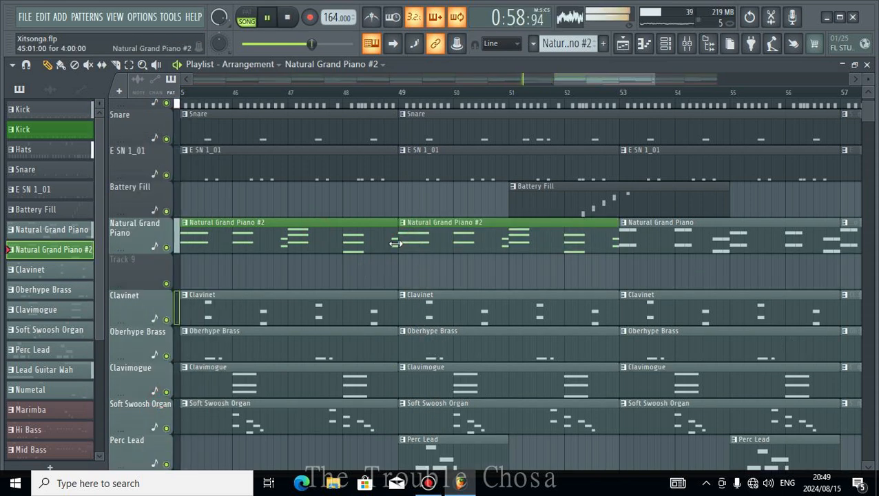
scroll(632, 96, "up", 3)
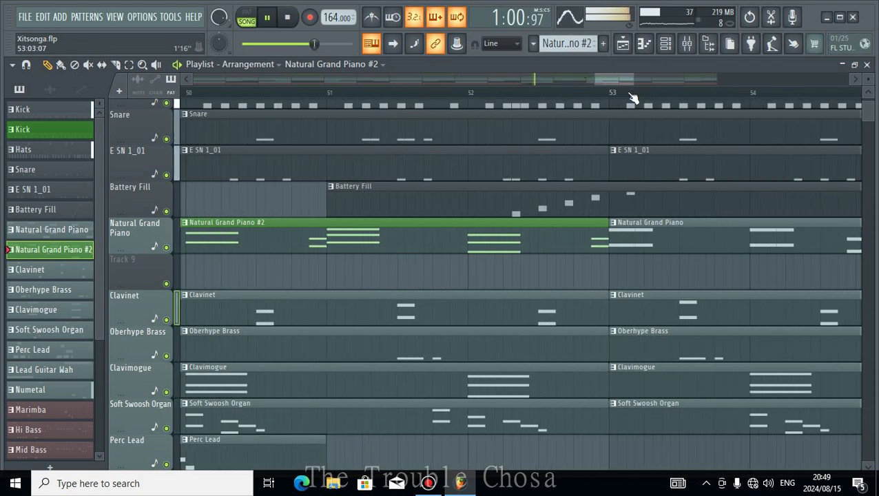
left_click(321, 272)
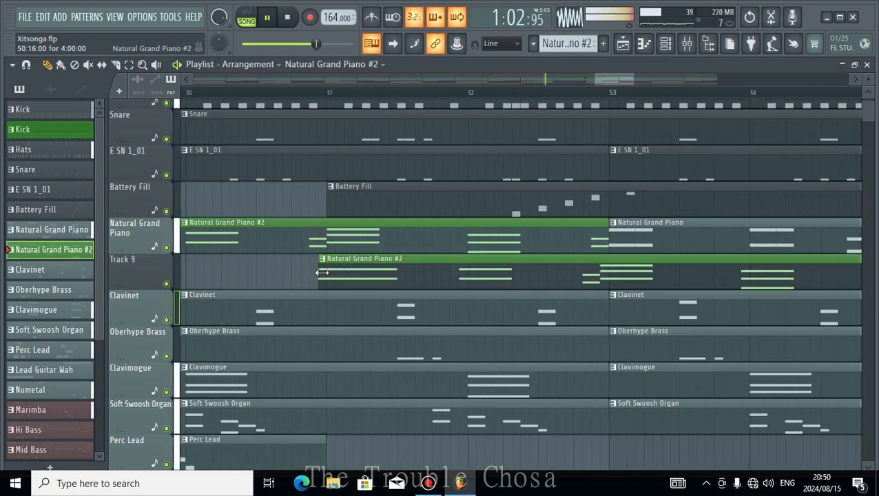
Re-place the clip on the inserted track and trim it to its two-step final chord ending at bar 53.
scroll(334, 269, "down", 5)
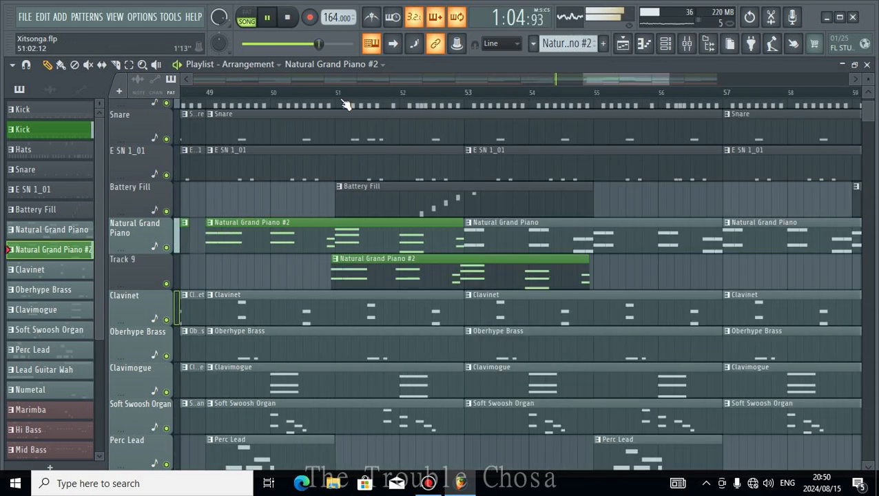
left_click_drag(359, 274, 390, 274)
right_click(274, 270)
left_click(273, 271)
scroll(352, 206, "up", 6)
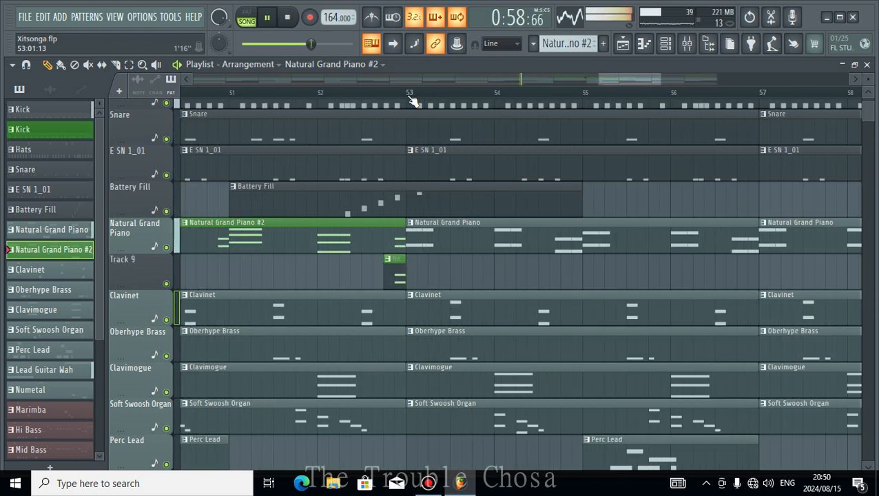
left_click_drag(303, 268, 359, 267)
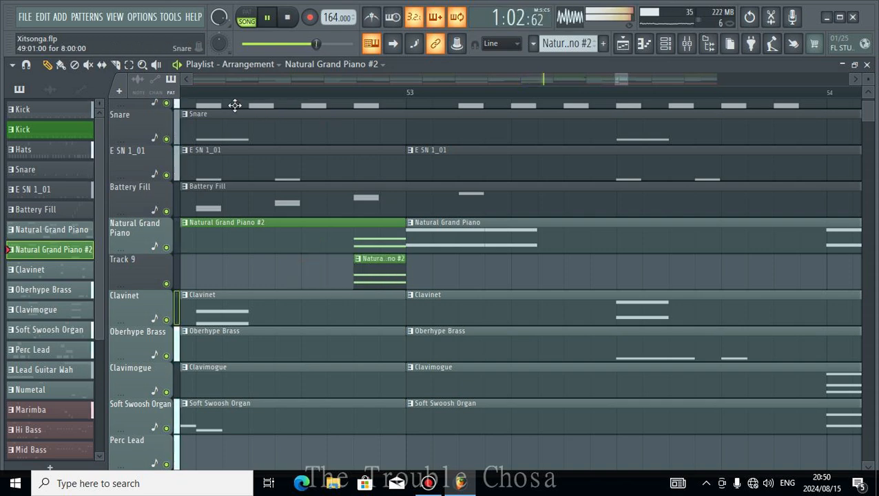
Shorten the bar 49 Natural Grand Piano #2 clip to mid-bar 52 and place the two-step chord slice directly after it on the same track.
scroll(234, 107, "down", 4)
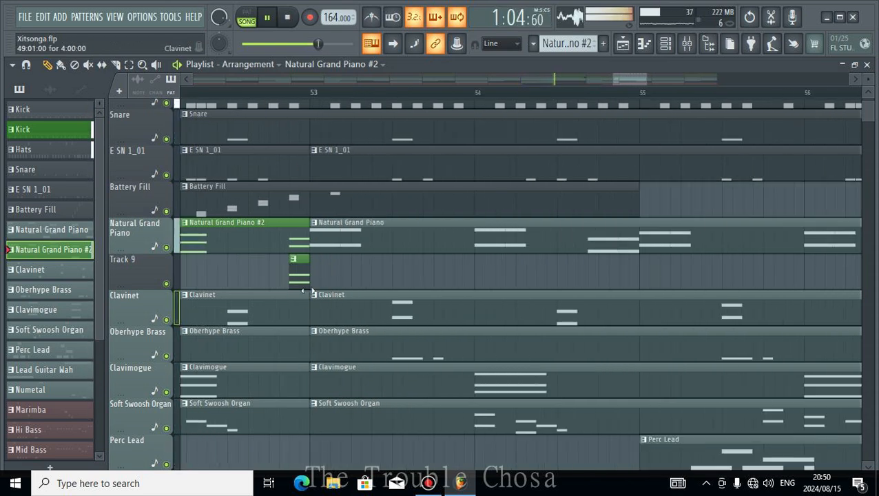
left_click_drag(300, 277, 239, 276)
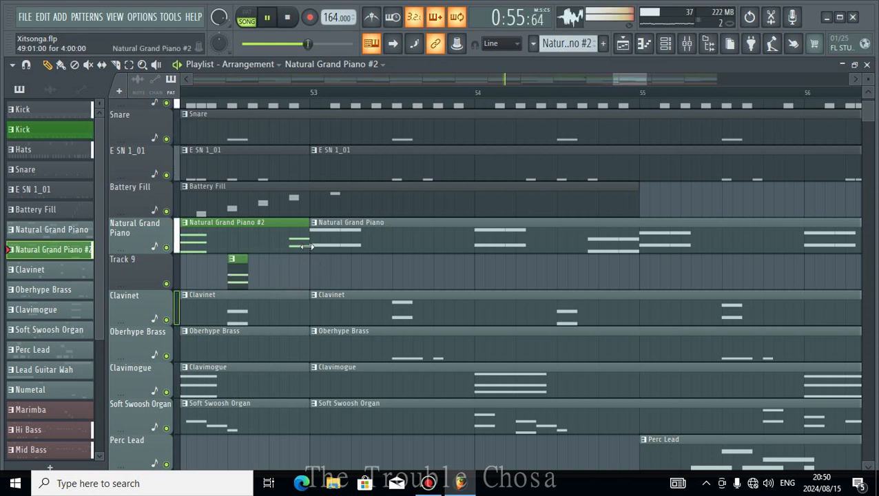
left_click_drag(308, 245, 240, 226)
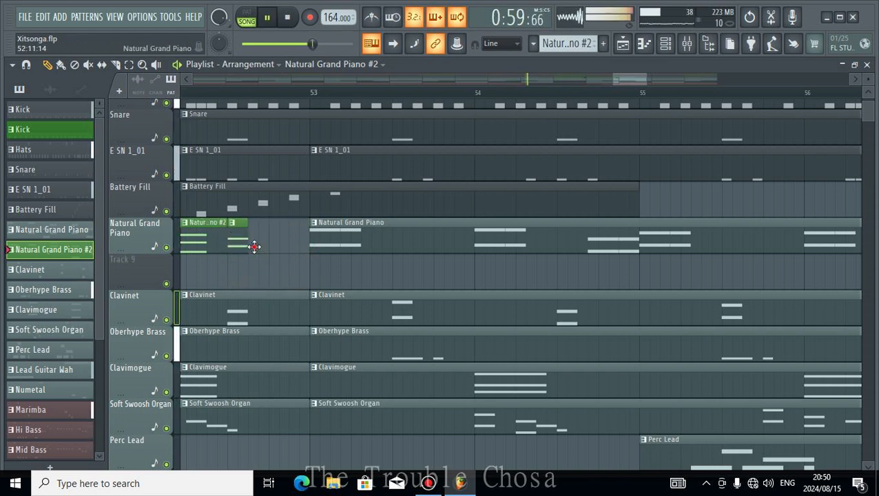
Repeat the two-step chord slice on the Natural Grand Piano track to fill the gap up to bar 53.
left_click(269, 243)
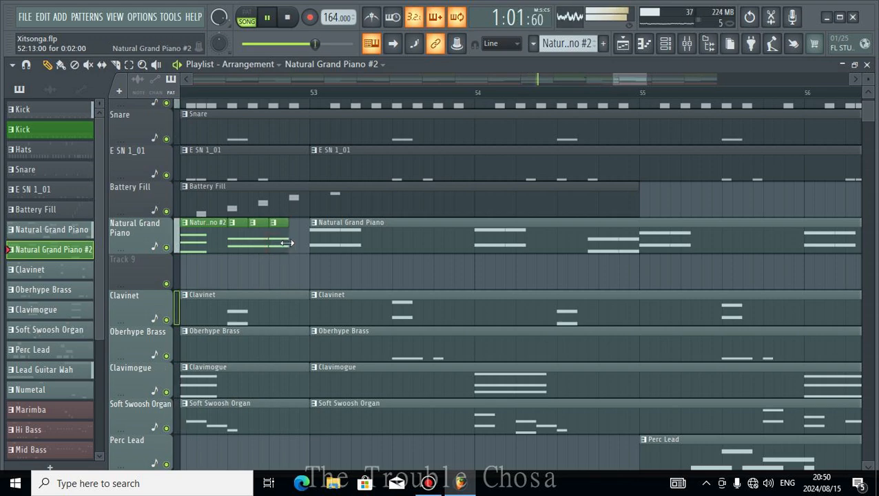
left_click(294, 246)
scroll(215, 96, "up", 3)
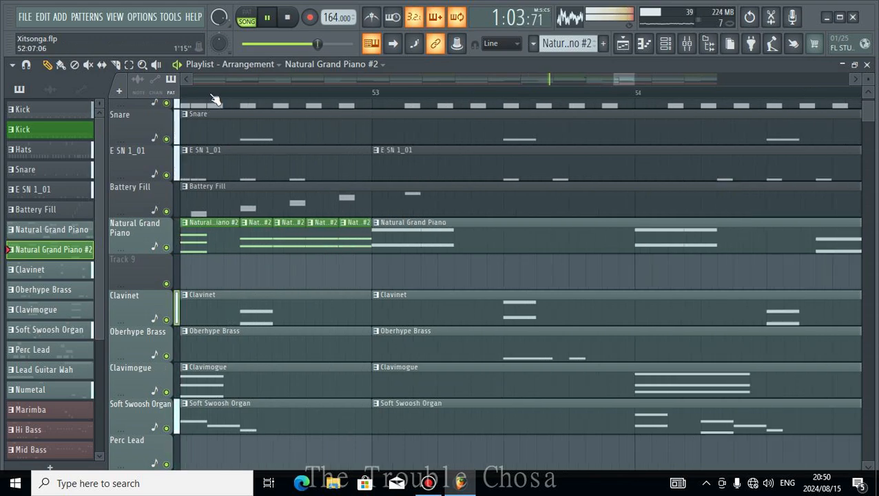
scroll(215, 96, "down", 5)
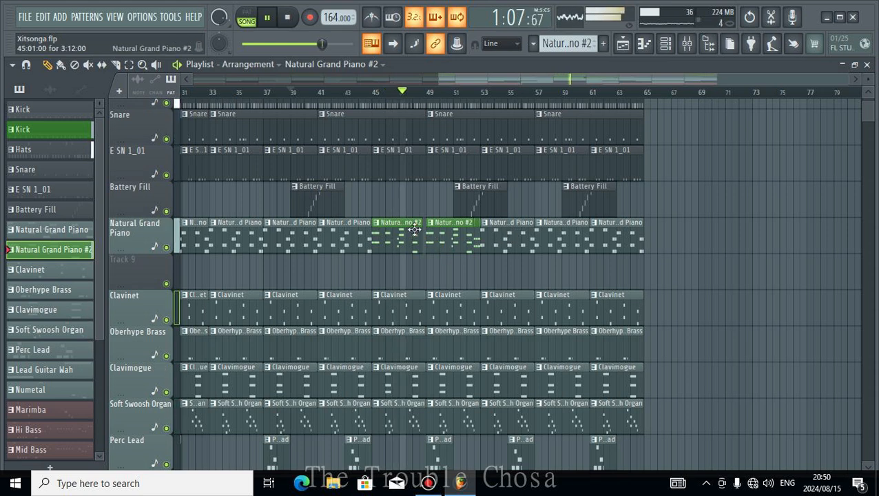
Rename the Natural Grand Piano #2 pattern to Natural Grand Piano by removing the number suffix.
left_click(376, 224)
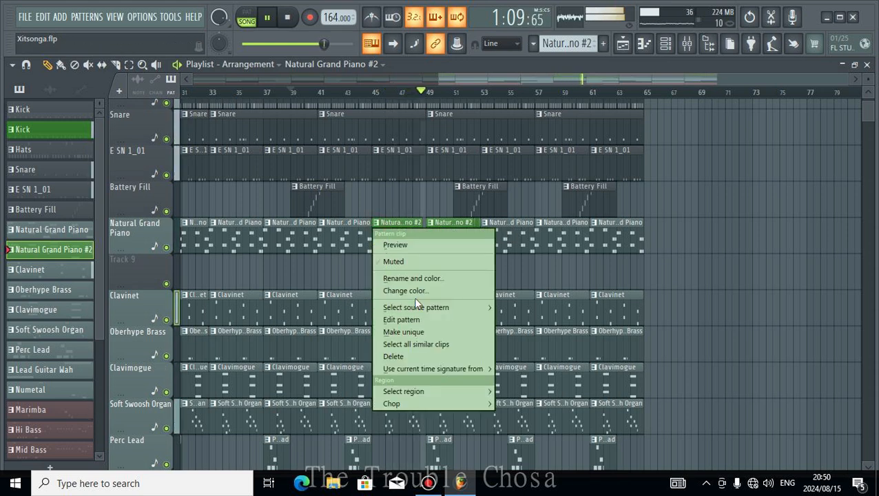
left_click(418, 281)
left_click_drag(394, 263, 472, 264)
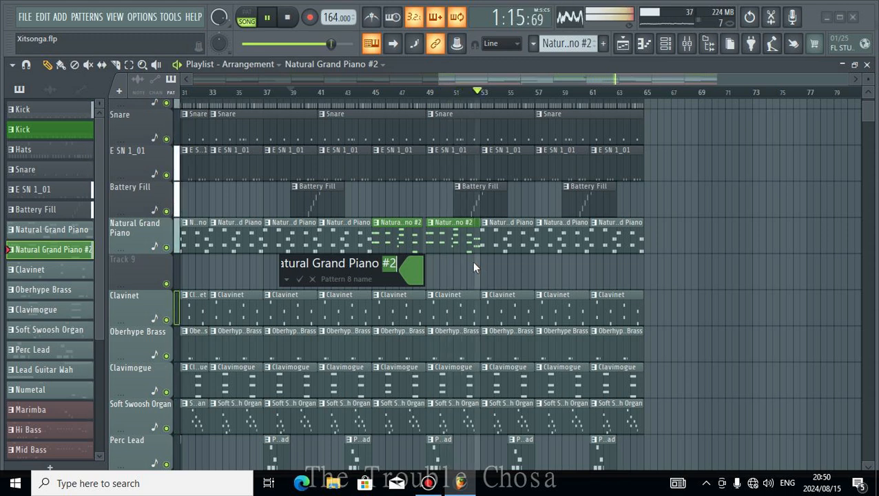
key("BackSpace")
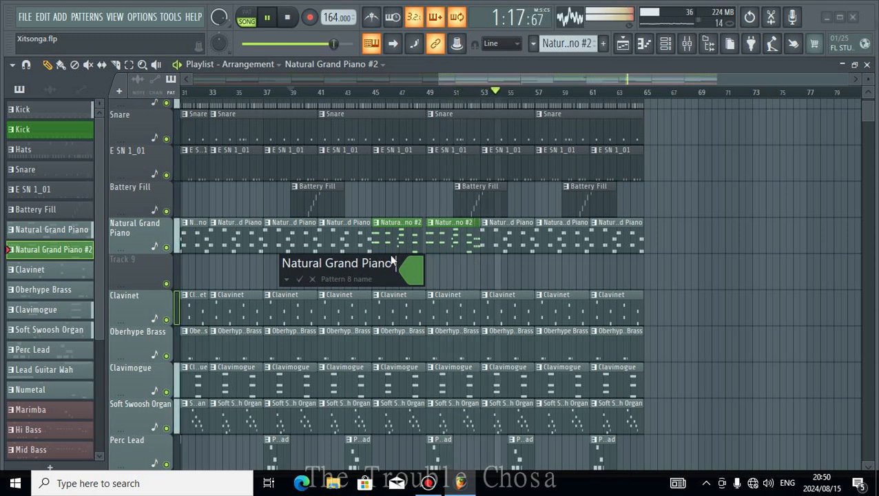
key("Return")
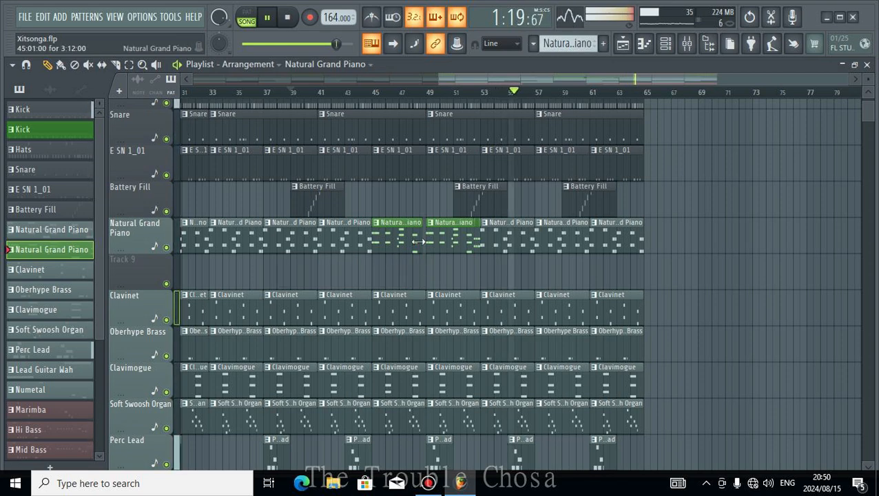
Replay the section from about bar 42 and extend the green bar 45 Natural Grand Piano clip to end at bar 49.
left_click(333, 92)
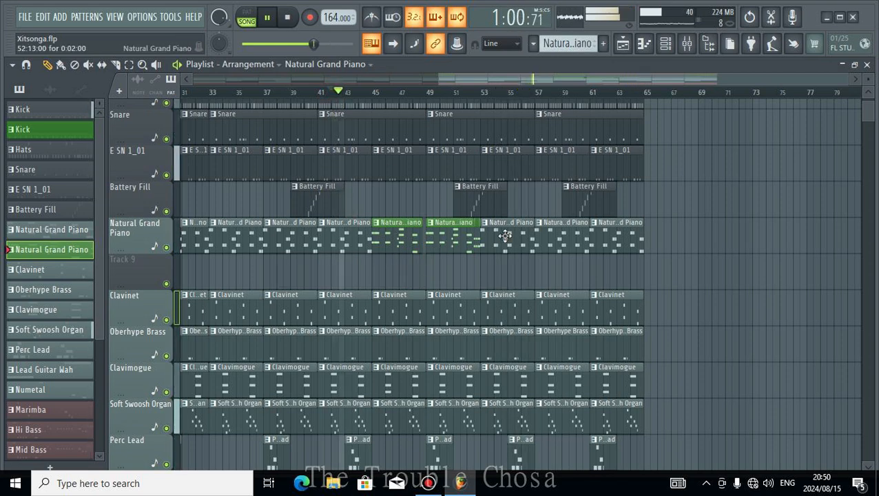
scroll(439, 104, "up", 3)
scroll(446, 98, "up", 4)
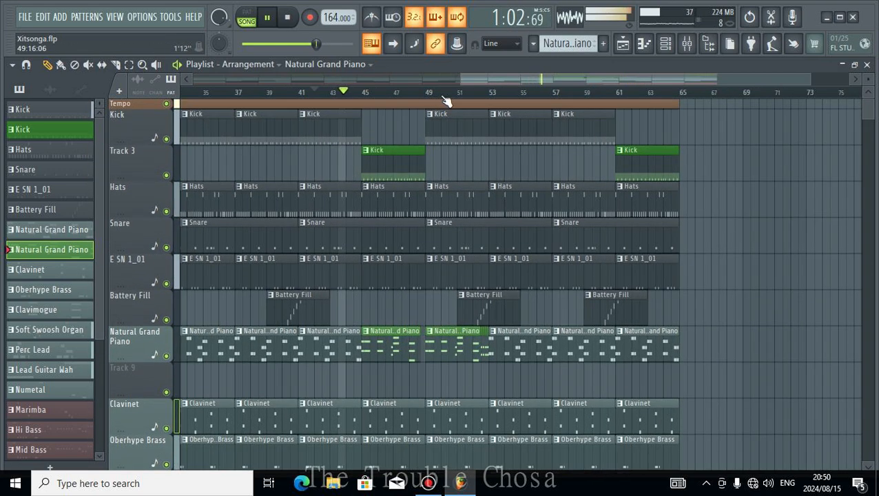
scroll(447, 98, "up", 2)
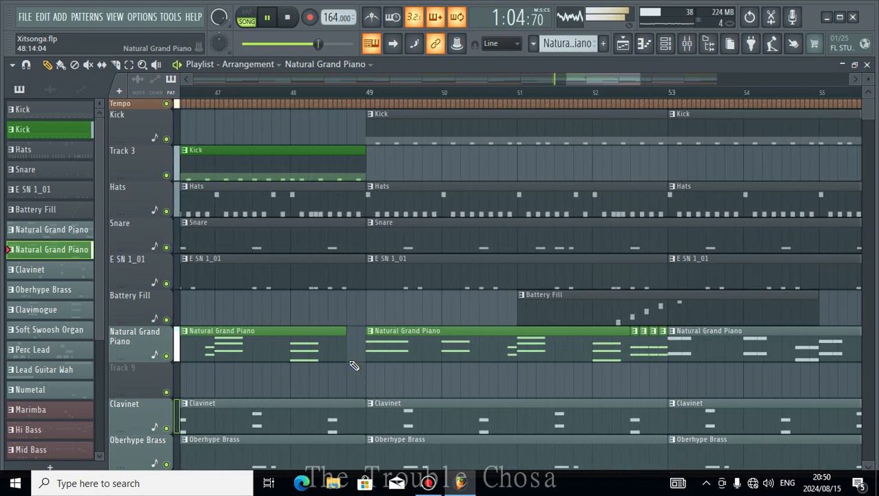
left_click_drag(346, 357, 358, 354)
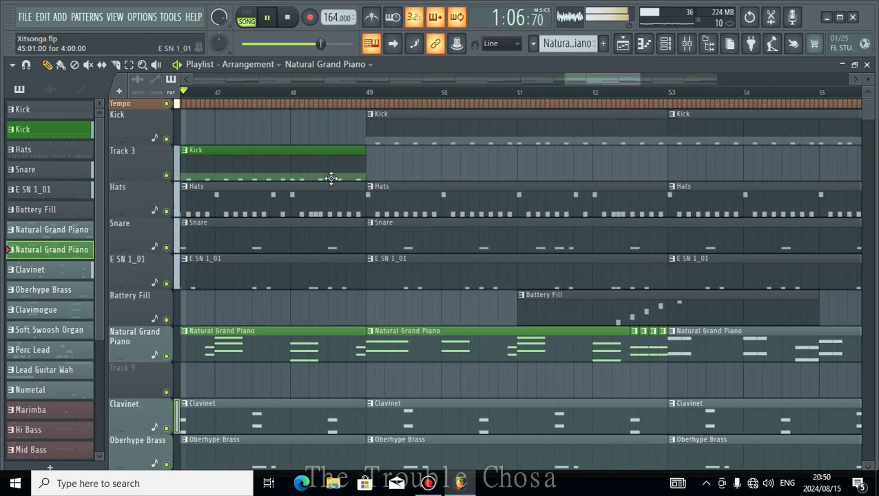
Delete the two Clavimogue clips at bars 41 and 45 from the arrangement.
scroll(363, 97, "down", 6)
scroll(648, 341, "down", 5)
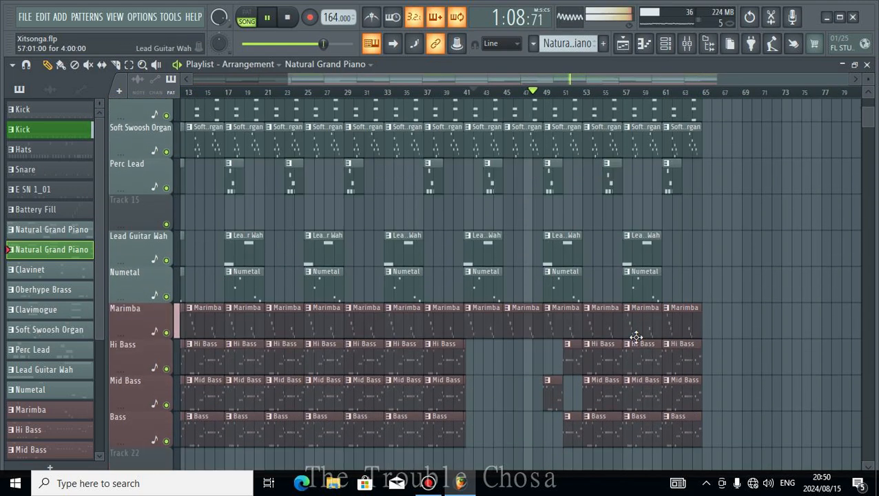
scroll(637, 337, "up", 2)
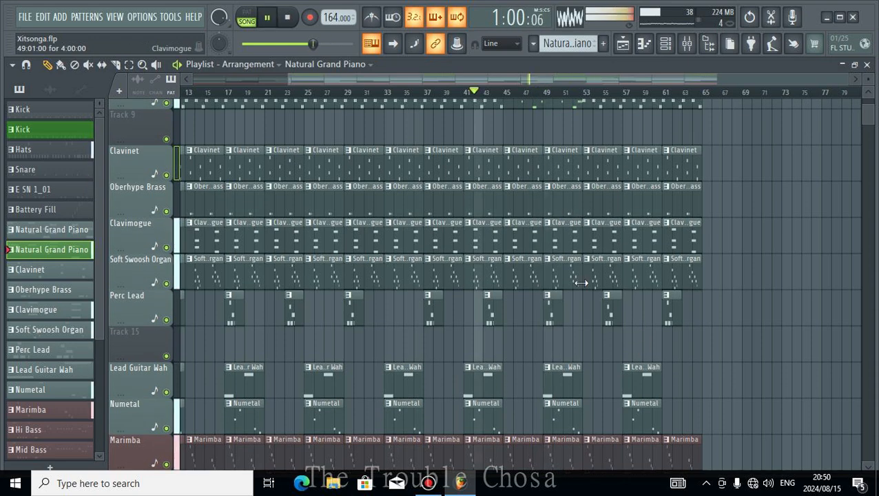
scroll(588, 303, "down", 4)
scroll(522, 284, "up", 4)
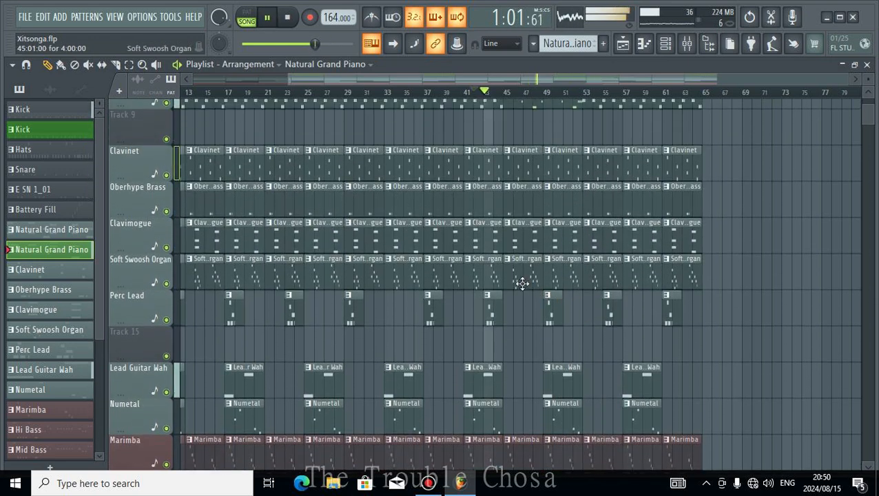
right_click(470, 235)
scroll(663, 302, "down", 1)
right_click(518, 198)
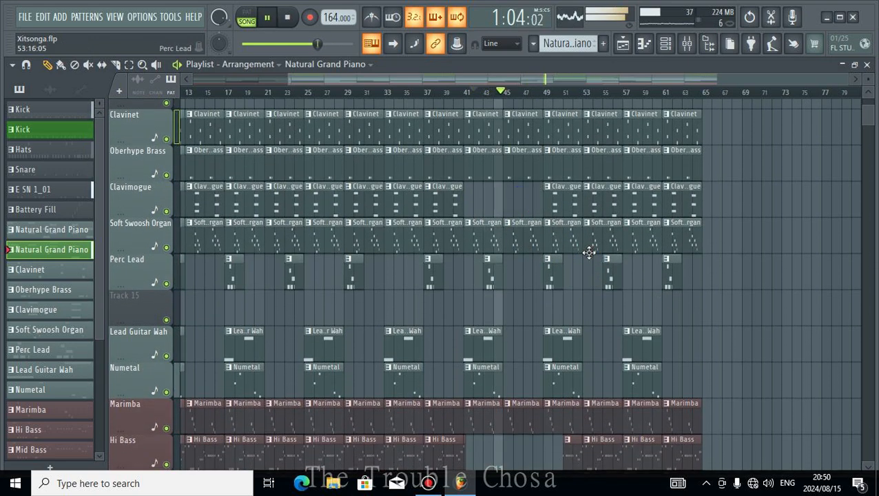
Make the bar 49 Clavimogue clip a unique pattern, name it Clavimogue and color it green.
left_click(547, 187)
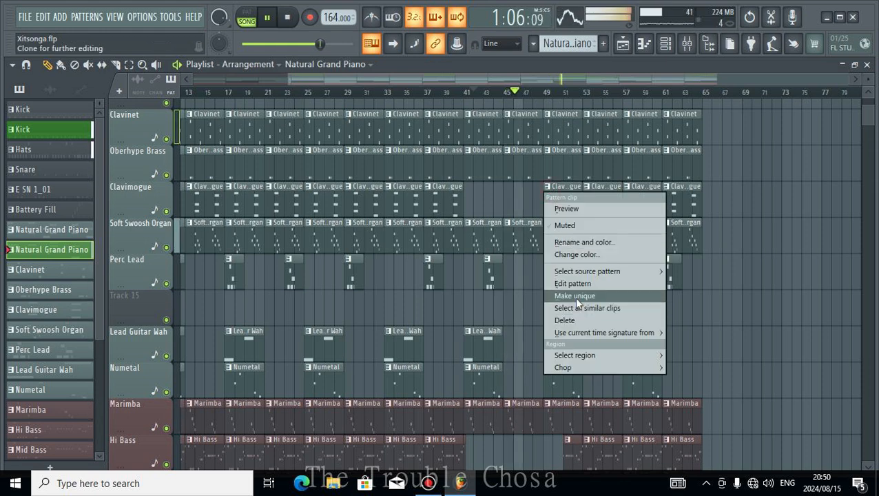
left_click(575, 297)
left_click(548, 188)
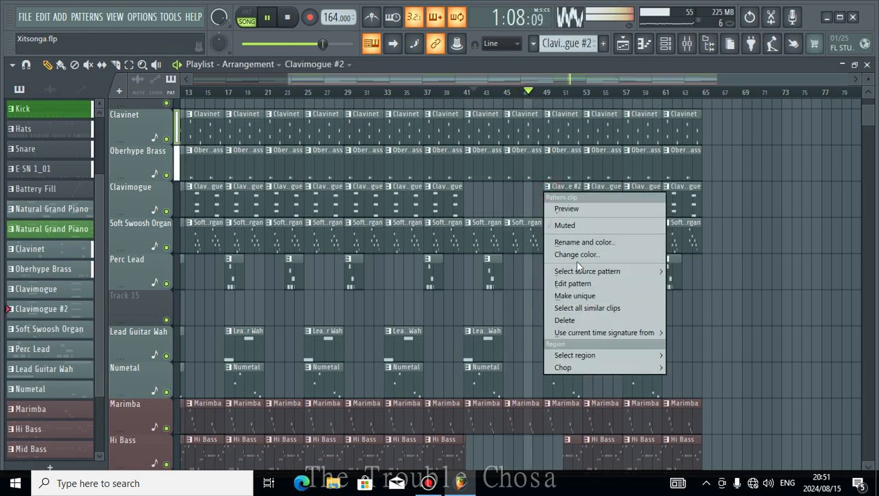
left_click(579, 242)
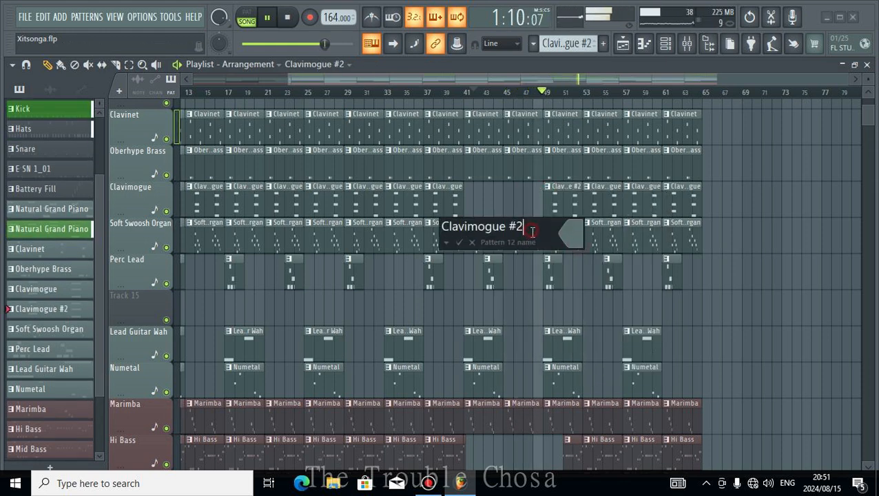
key("BackSpace")
key("BackSpace")
left_click(581, 238)
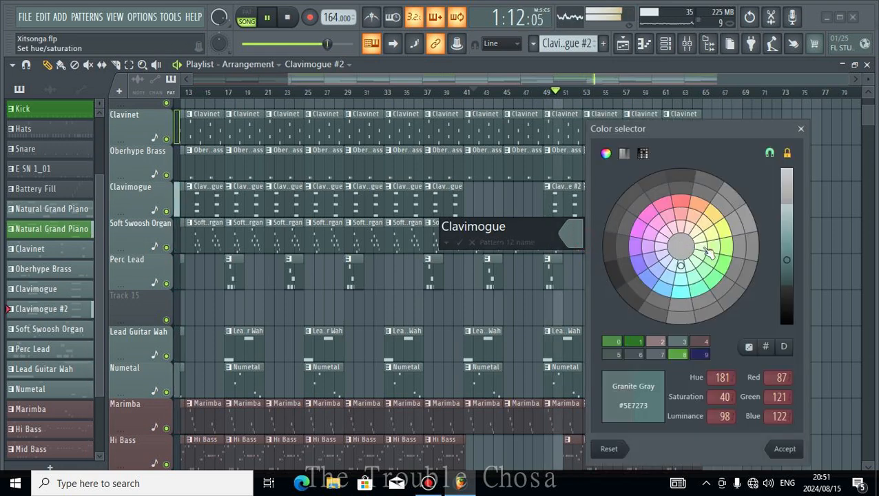
double_click(720, 272)
key("Return")
Add a B4, D#5 and F#5 chord halfway through bar 4 of the unique Clavimogue pattern.
double_click(555, 195)
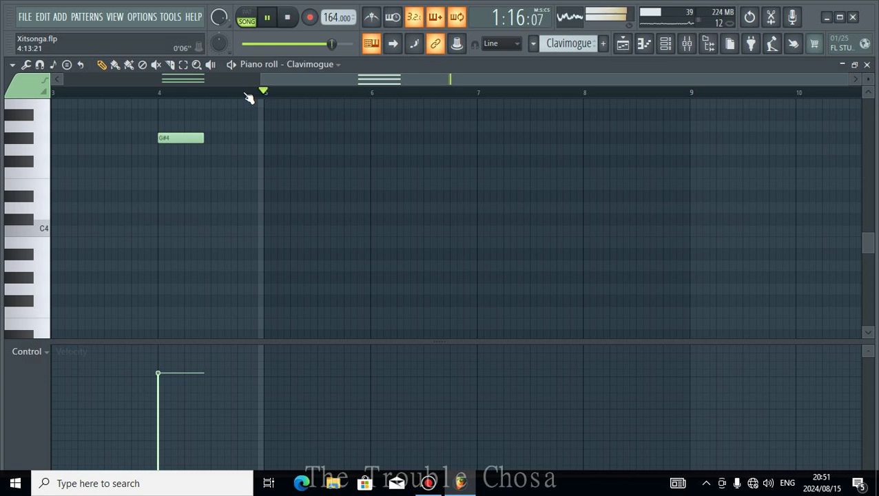
scroll(249, 95, "down", 2)
scroll(456, 226, "up", 3)
scroll(462, 231, "up", 2)
scroll(461, 238, "down", 3)
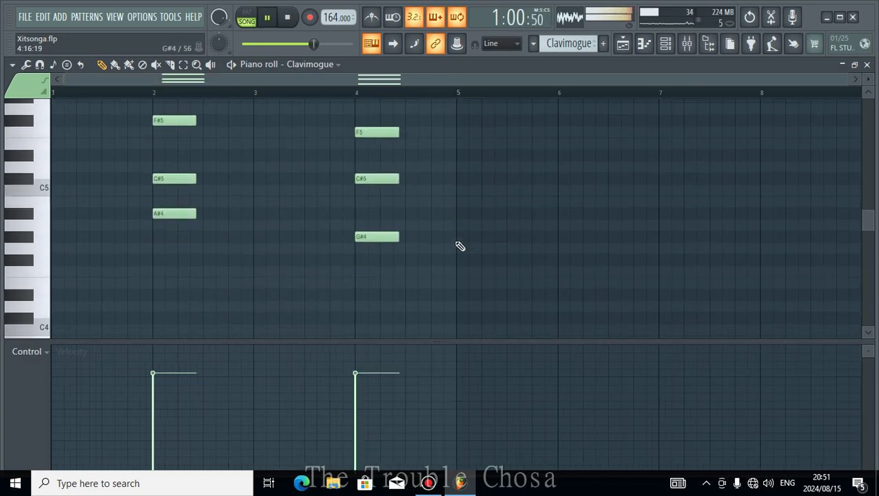
scroll(459, 247, "up", 2)
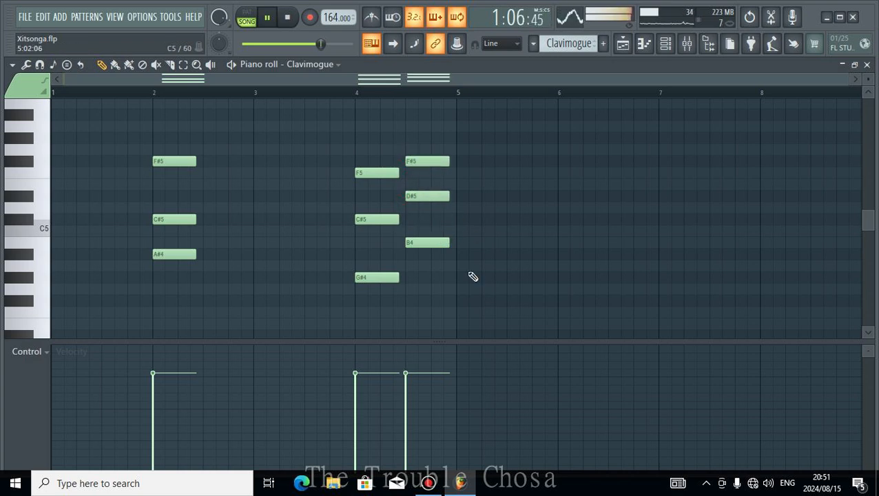
Delete the A#4, C#5 and F#5 chord at bar 2 of the pattern and return to the playlist.
right_click(183, 254)
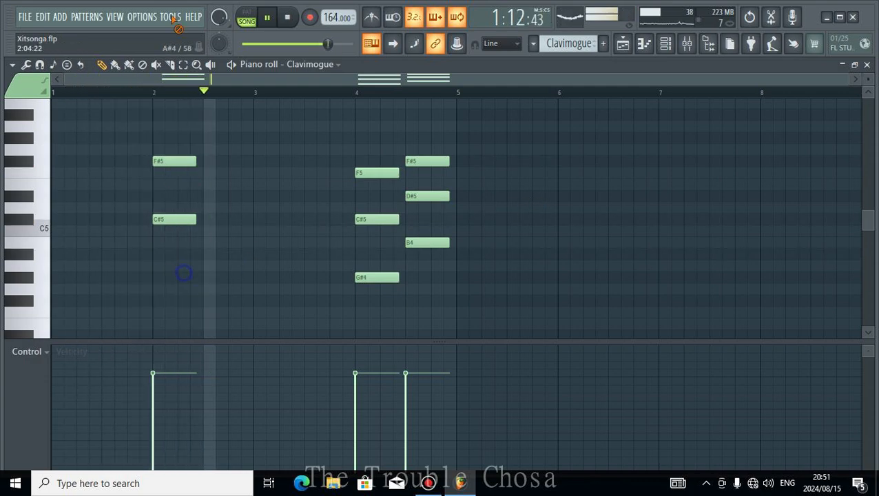
right_click(181, 219)
right_click(180, 162)
left_click(867, 64)
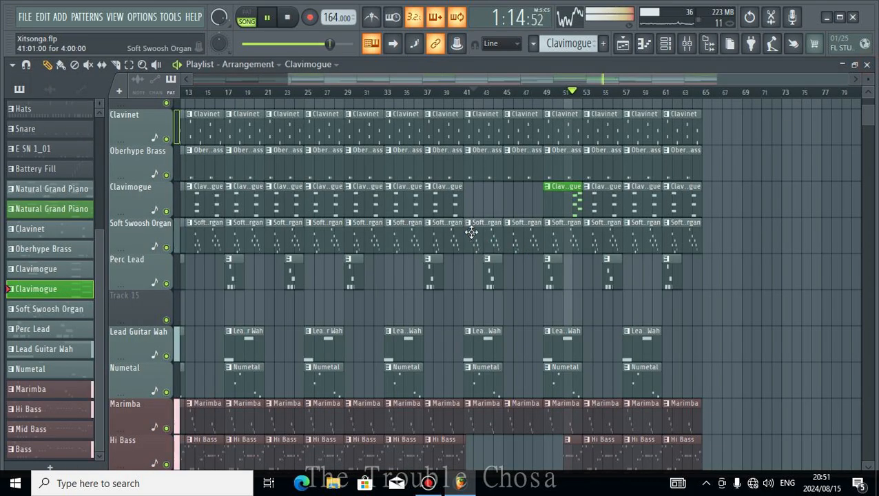
Replay the arrangement from about bar 42 to listen to the section with the edited Clavimogue pattern.
scroll(689, 227, "down", 5)
scroll(697, 232, "up", 3)
scroll(698, 231, "up", 1)
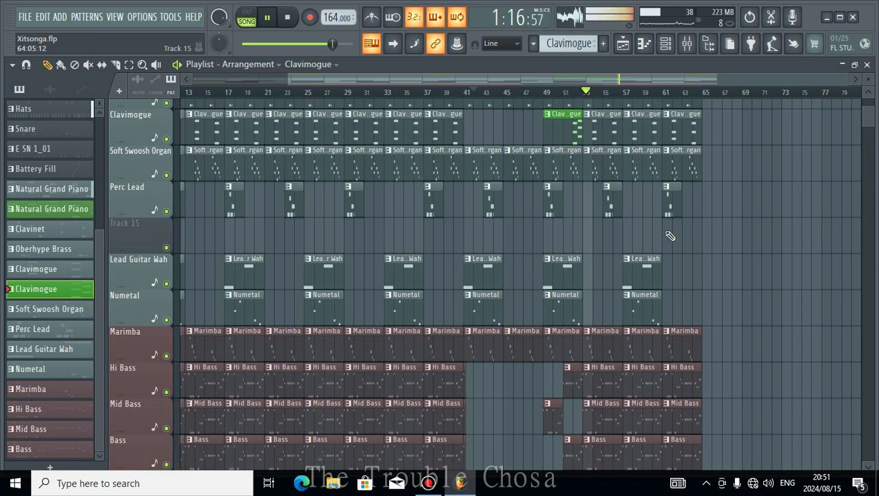
key("space")
key("space")
scroll(610, 234, "up", 2)
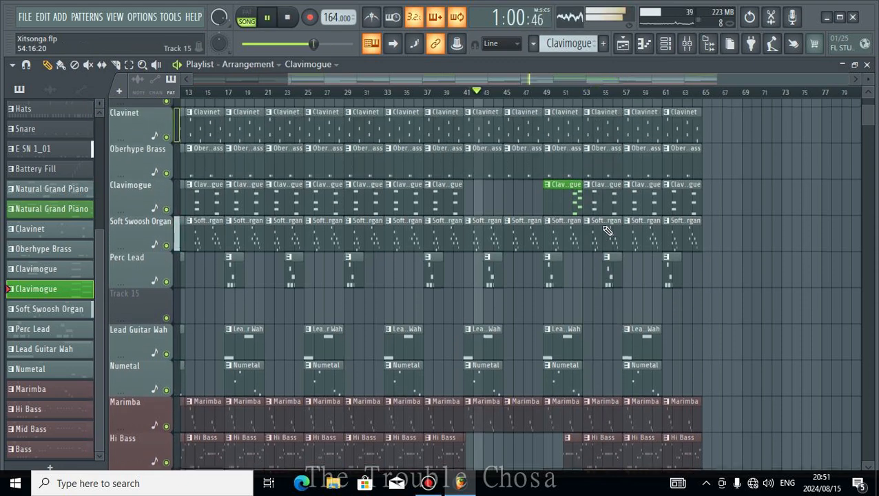
scroll(648, 165, "up", 1)
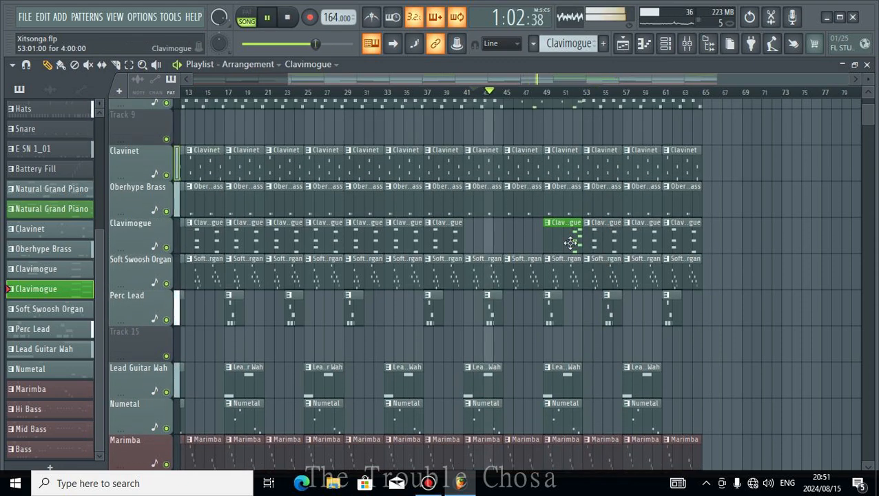
Copy the Clavimogue channel's notes into the Oberhype Brass channel of the same pattern.
left_click(665, 45)
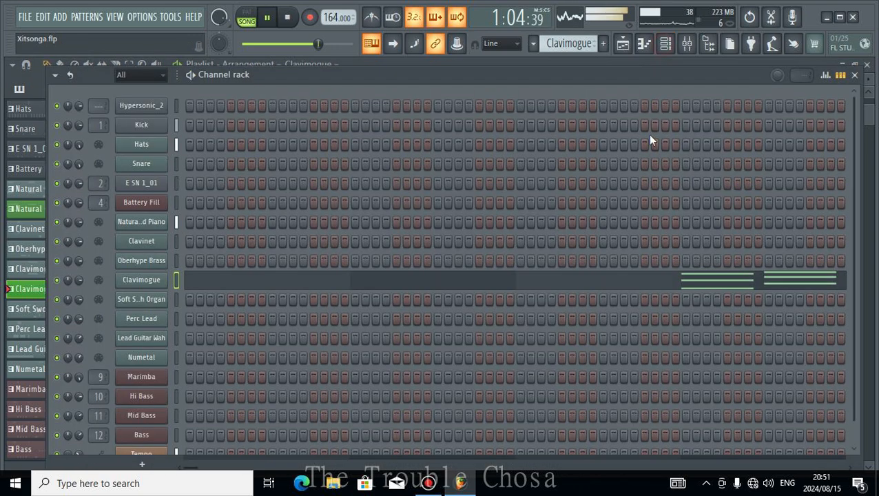
right_click(130, 283)
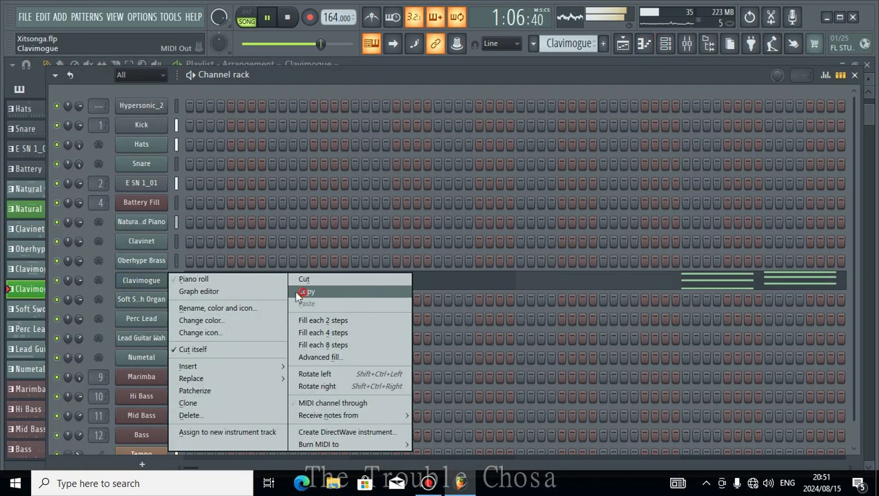
left_click(306, 291)
right_click(141, 260)
left_click(307, 284)
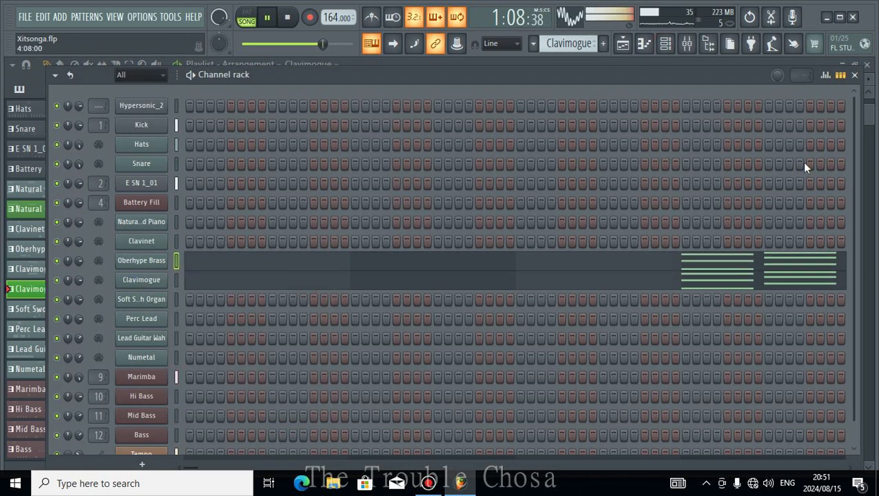
left_click(854, 75)
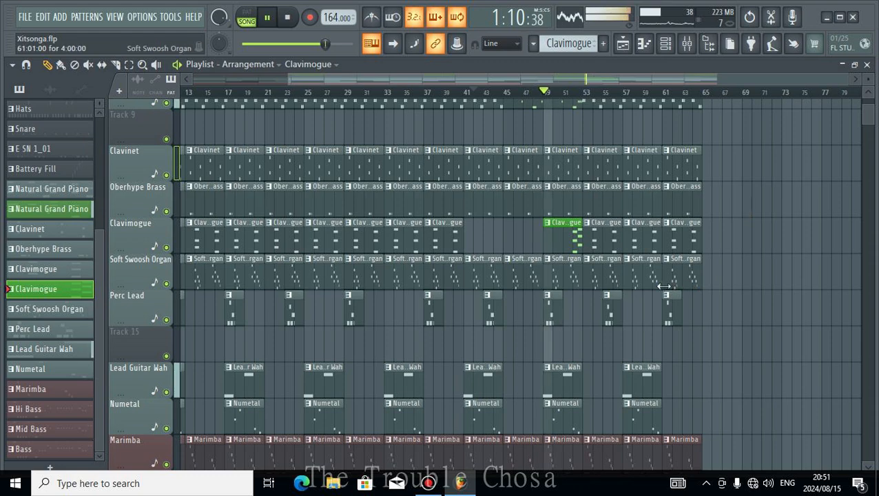
Extend the green bar 49 Clavimogue clip by one bar so it ends at bar 54.
scroll(632, 103, "up", 4)
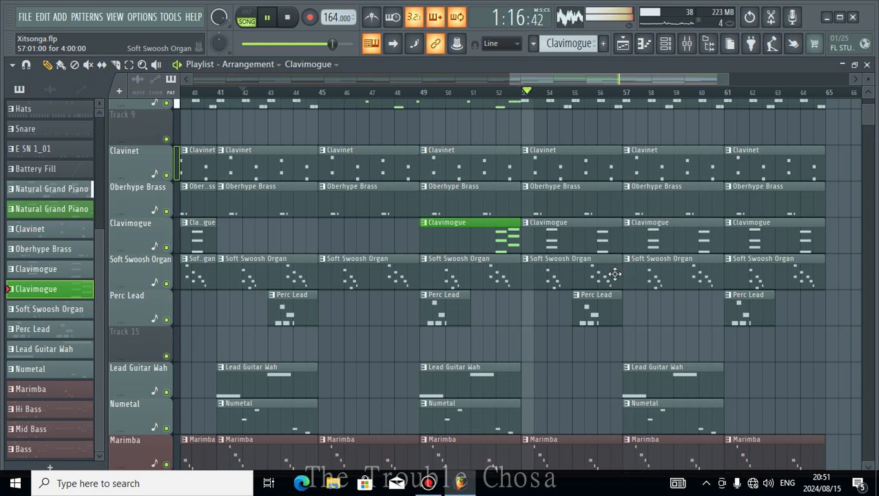
scroll(565, 97, "up", 2)
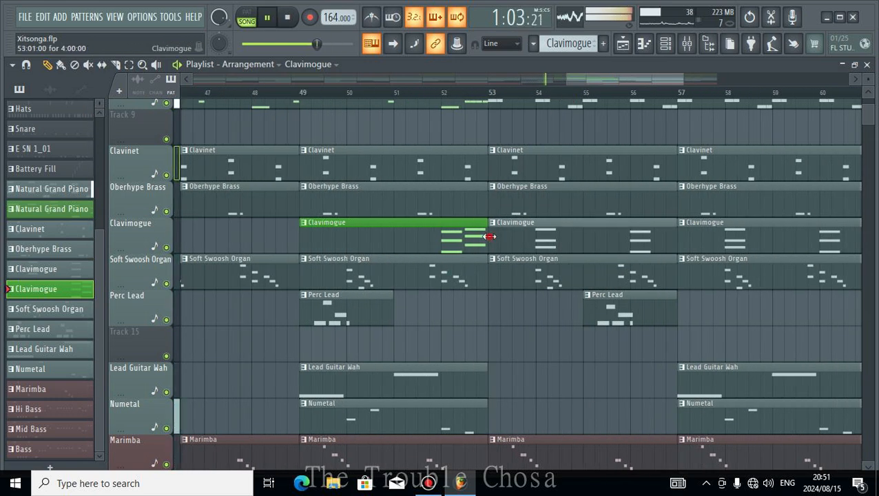
left_click_drag(491, 236, 537, 237)
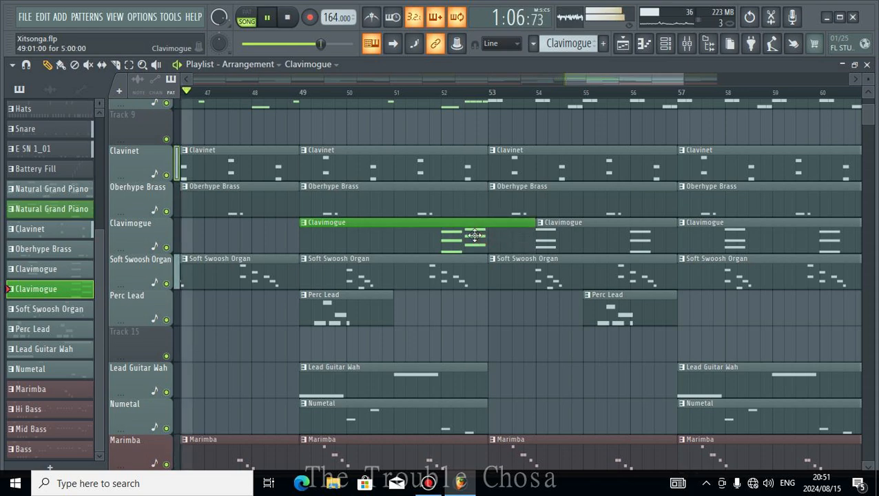
Add an F#4, A#4 and C#5 chord at bar 5 of the Oberhype Brass notes and close the piano roll.
left_click(665, 44)
left_click(656, 265)
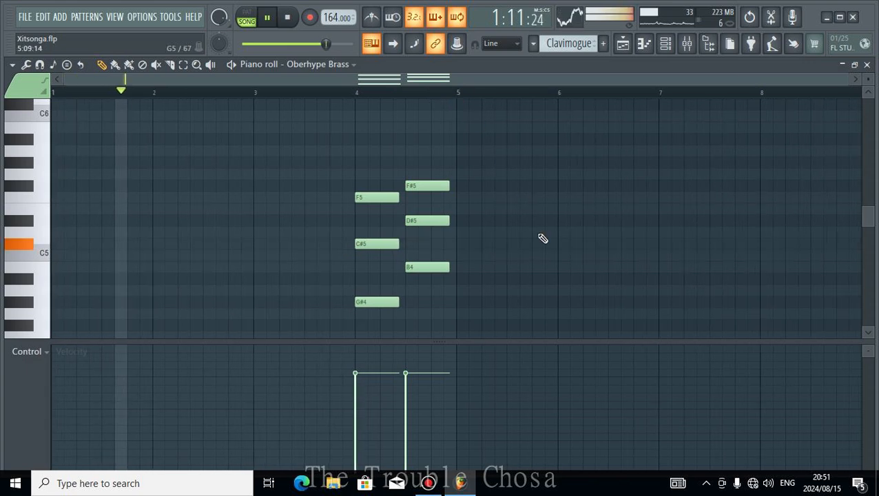
key("space")
left_click(458, 245)
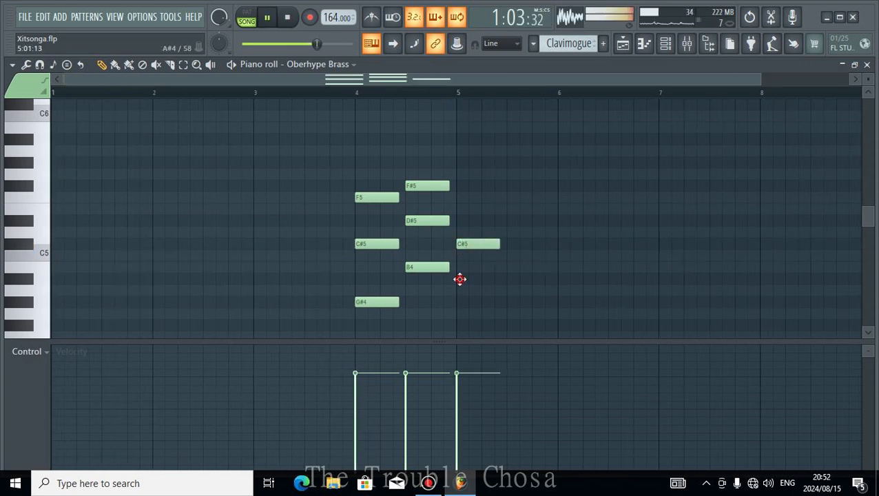
left_click(464, 325)
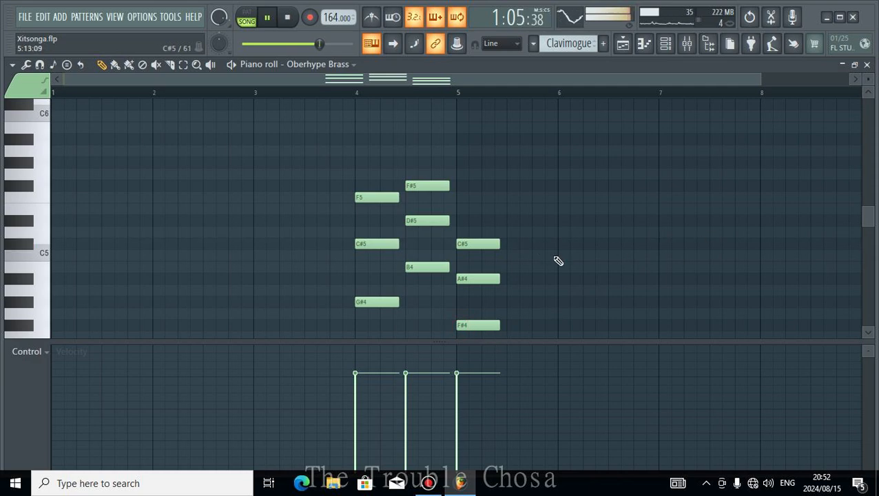
left_click(868, 64)
left_click(868, 66)
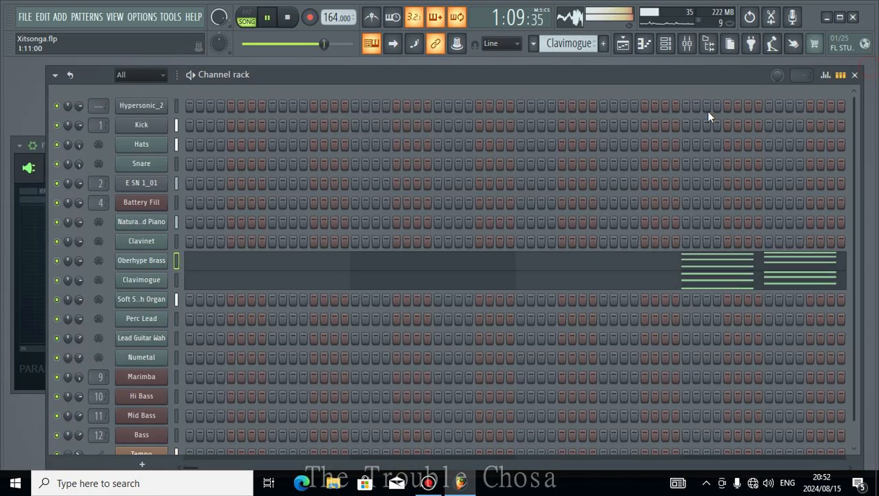
Return to the playlist and replay the arrangement from about bar 48 to check the section with the Clavimogue fill.
left_click(856, 75)
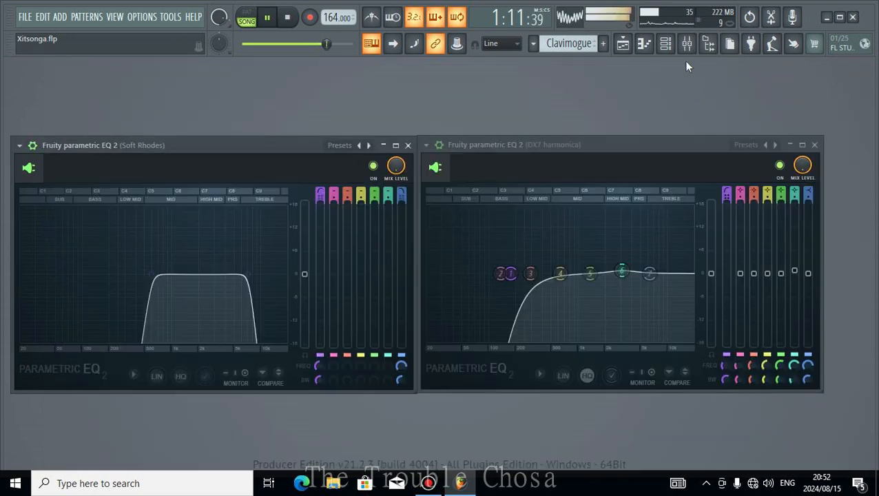
left_click(624, 45)
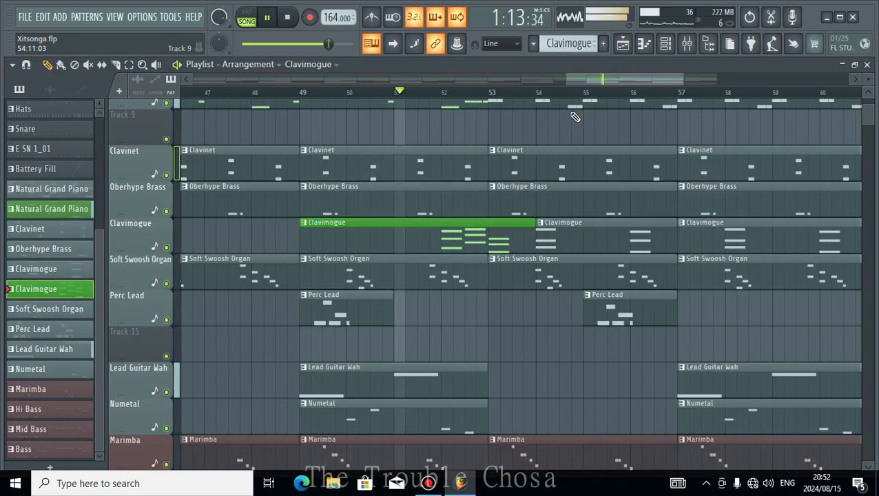
scroll(537, 94, "down", 3)
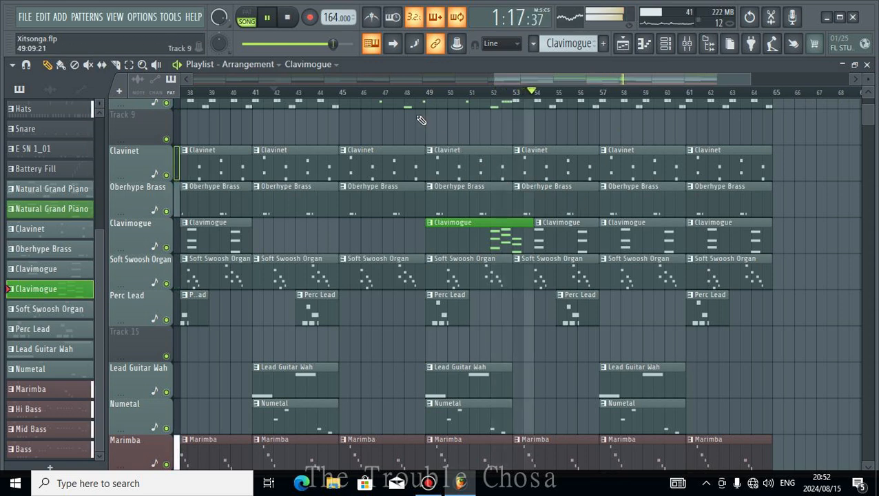
left_click(409, 93)
scroll(564, 206, "down", 2)
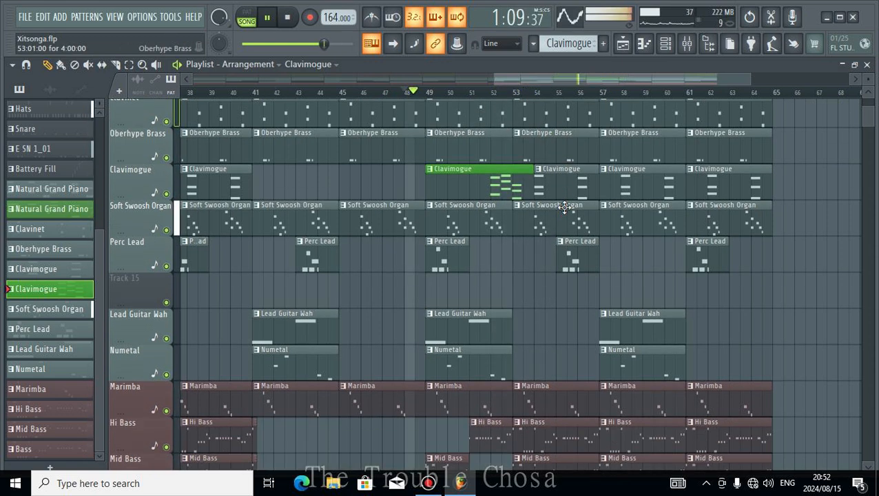
scroll(565, 207, "down", 3)
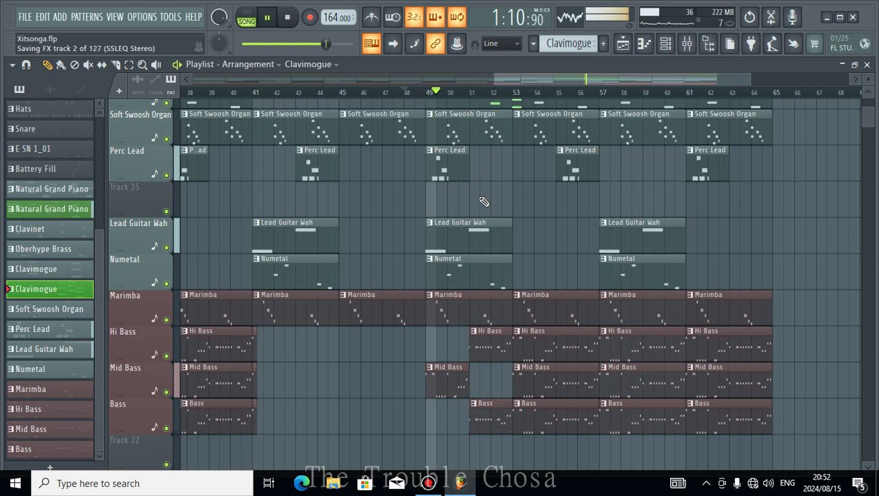
scroll(484, 200, "up", 3)
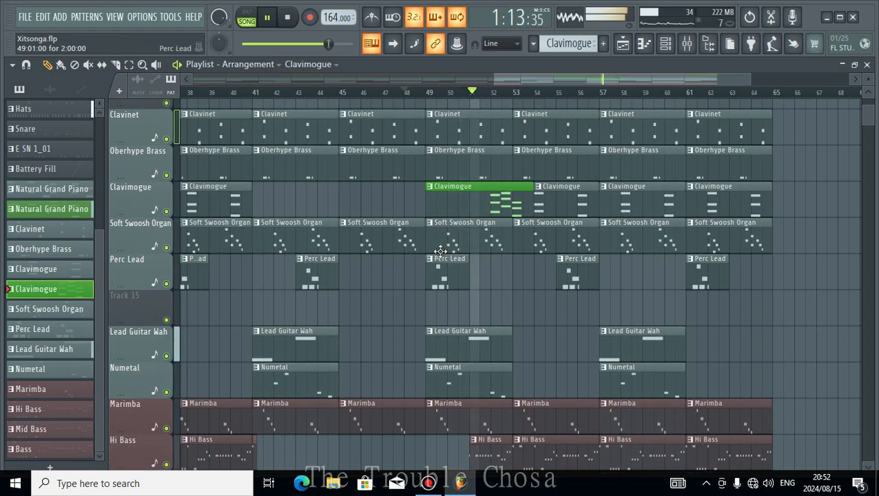
Delete the Marimba clips at bars 45 and 49 from the playlist.
scroll(432, 251, "down", 3)
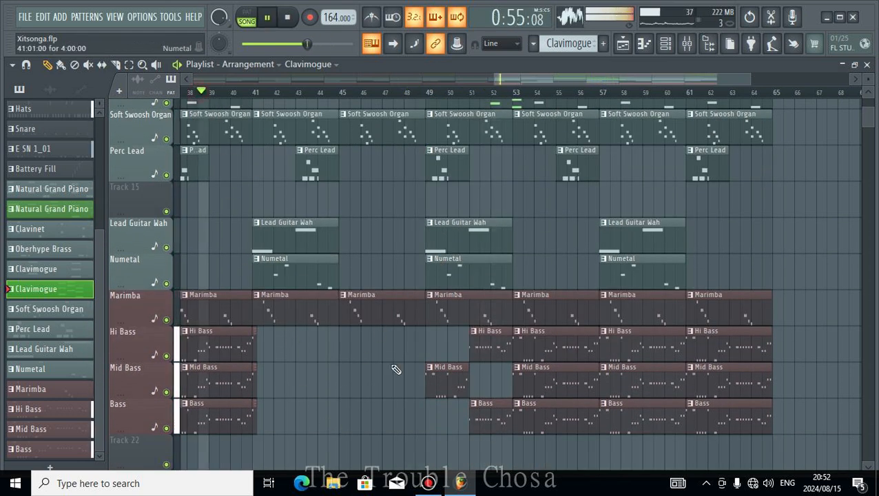
right_click(377, 317)
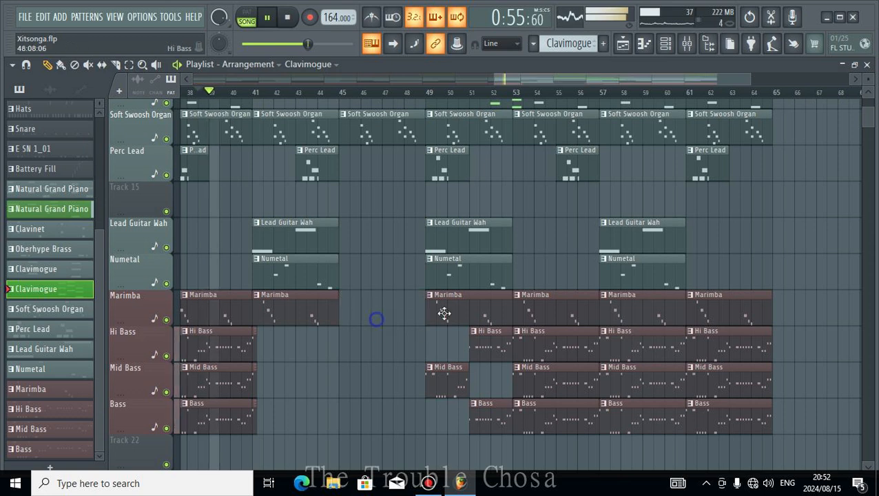
right_click(447, 309)
Delete the Soft Swoosh Organ clips from bar 53 onward and the Perc Lead clips at bars 55 and 61.
scroll(488, 428, "up", 3)
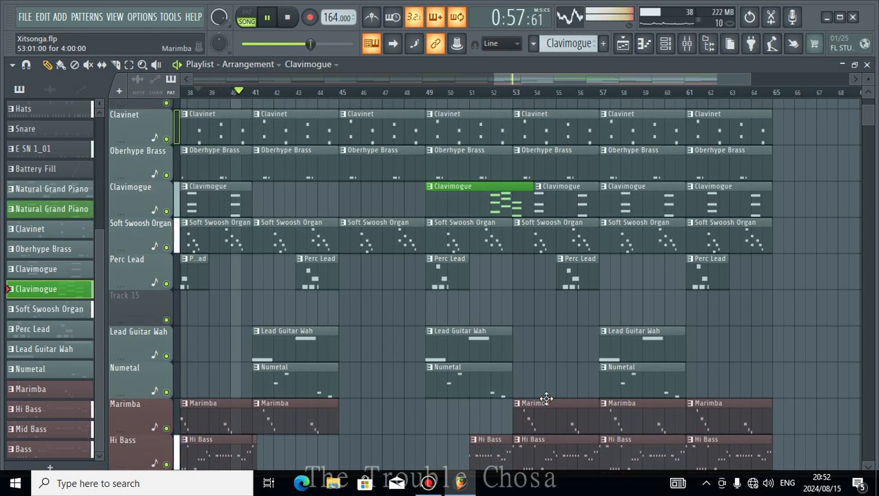
scroll(634, 333, "down", 2)
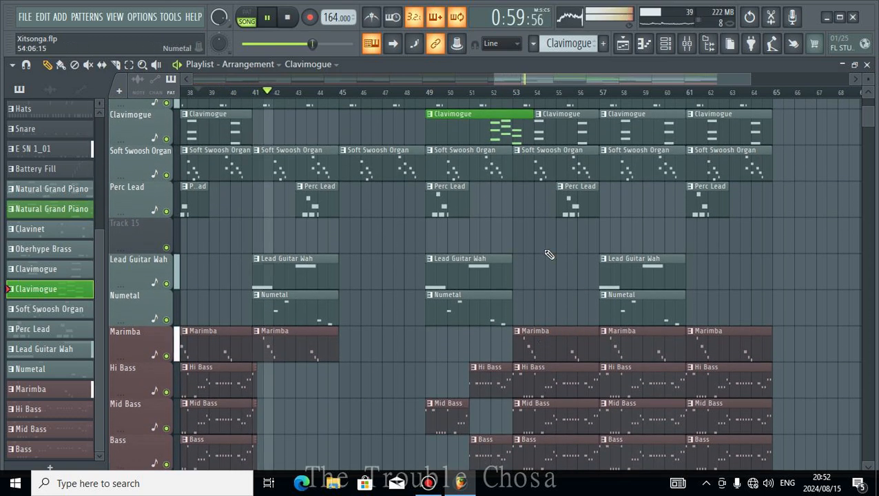
right_click(559, 161)
right_click(637, 165)
right_click(730, 171)
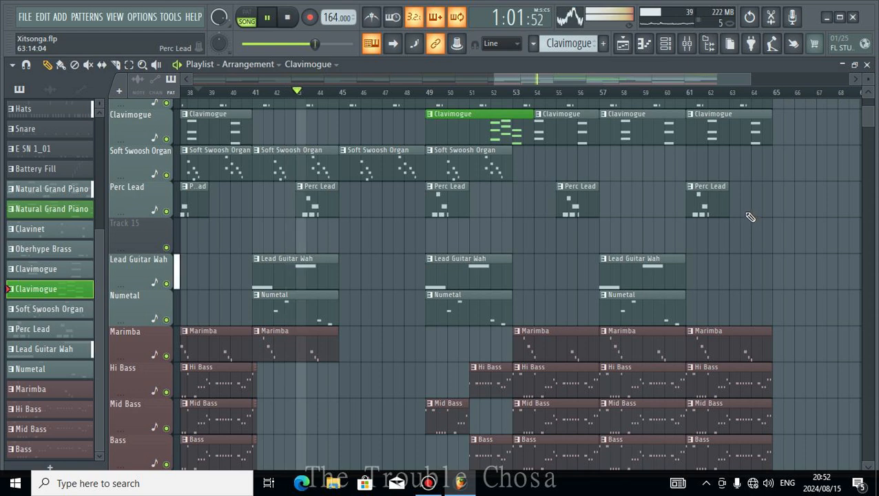
right_click(706, 203)
right_click(573, 210)
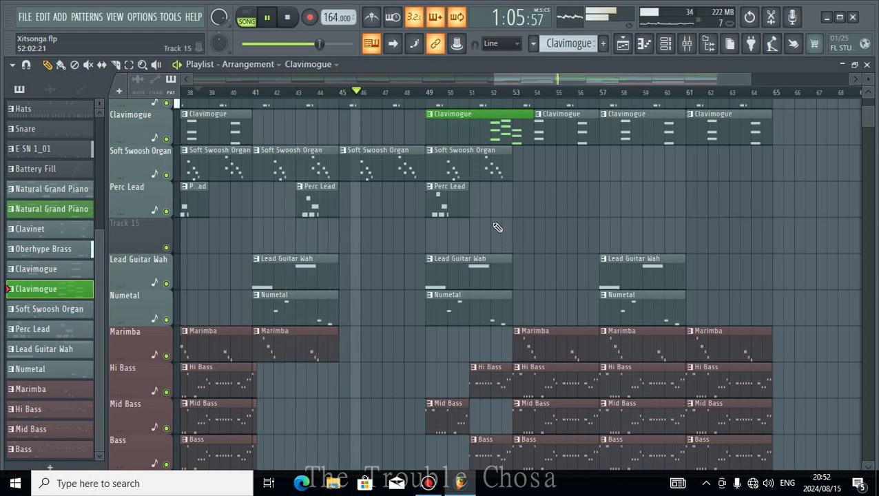
Make the Soft Swoosh Organ clip at bar 49 a unique pattern and open its notes in the piano roll.
scroll(497, 221, "down", 2)
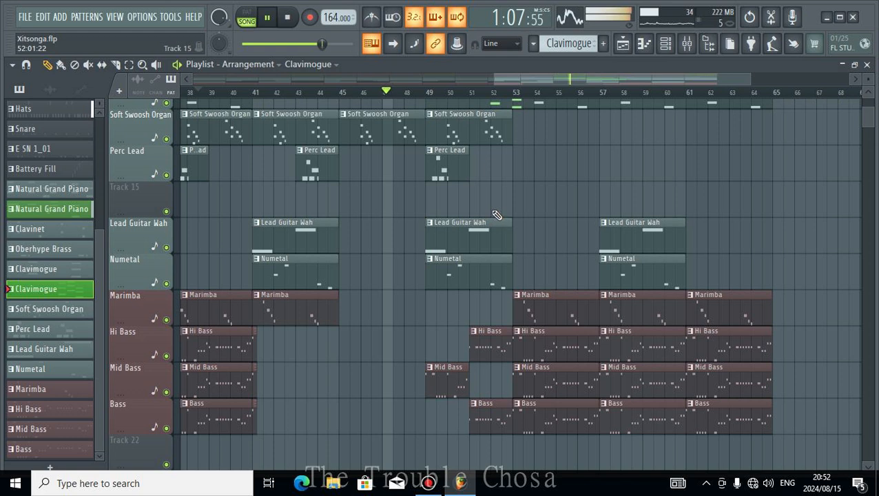
scroll(496, 217, "up", 2)
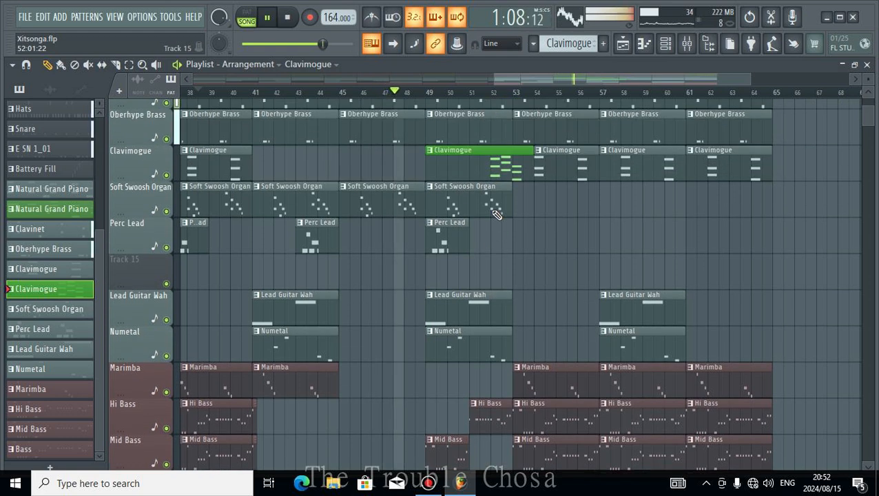
right_click(427, 194)
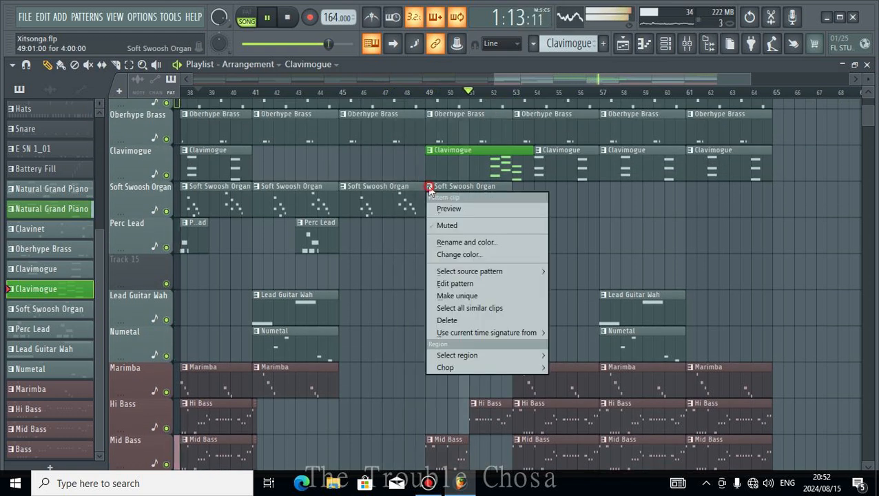
left_click(458, 297)
double_click(469, 203)
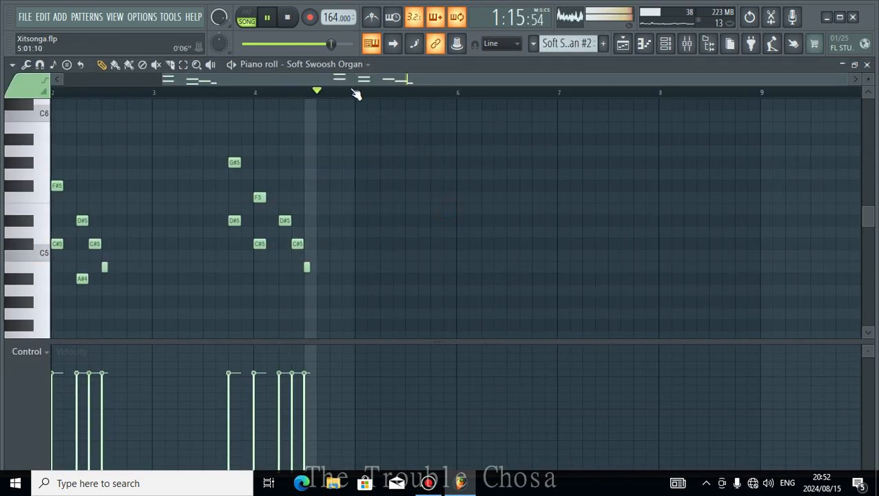
Build a G#4, C#5 and F5 chord at bar 3 and remove the old organ notes except F5 and C#5 at bar 4.
scroll(354, 93, "up", 1)
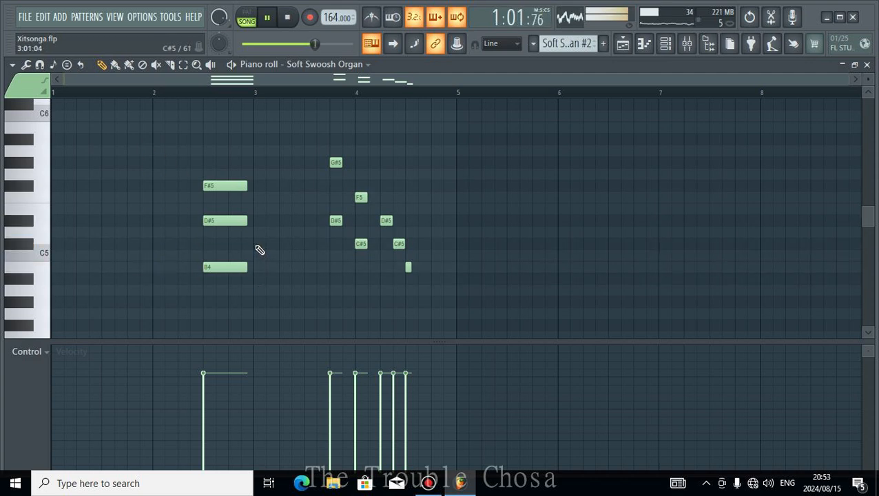
left_click_drag(294, 243, 297, 243)
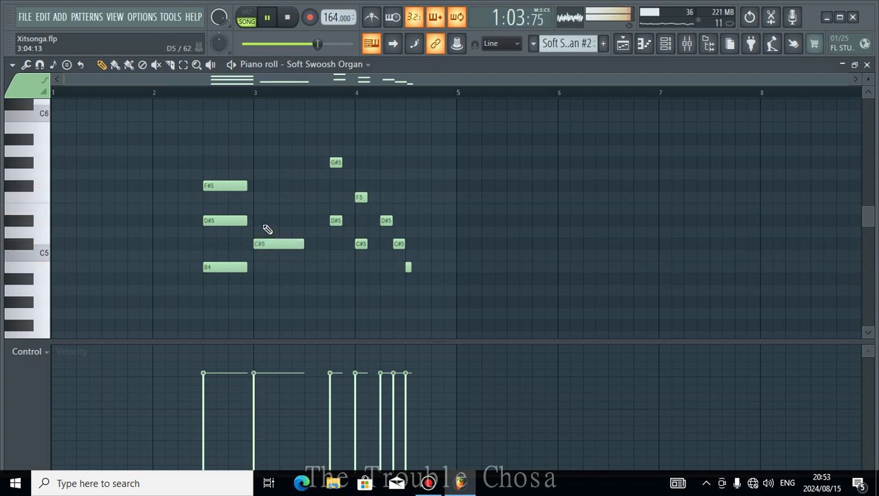
right_click(408, 269)
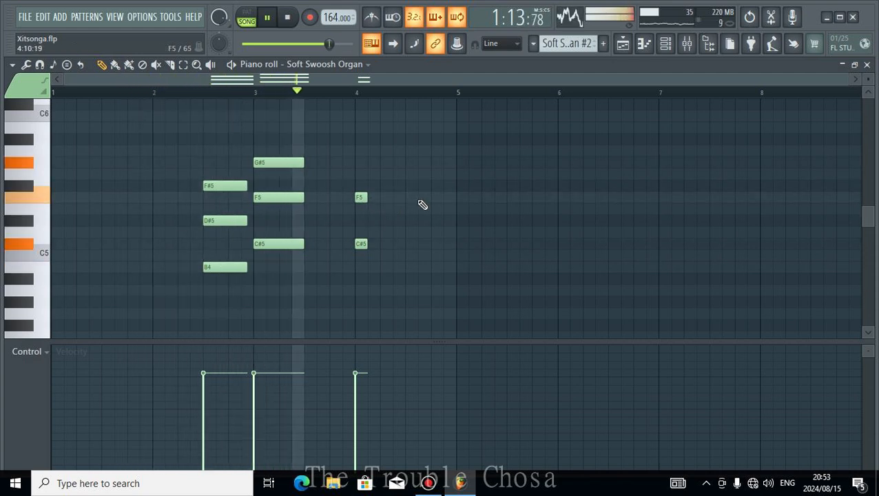
key("space")
left_click_drag(274, 212, 273, 306)
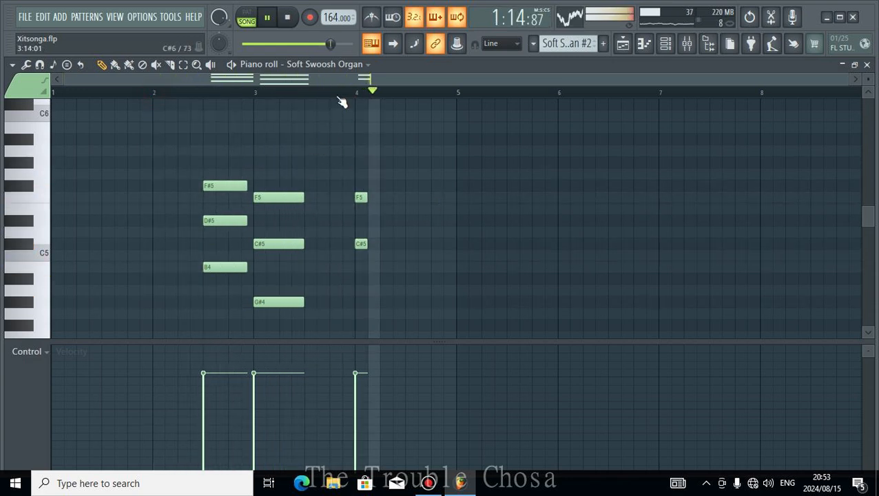
Try an alternating B4 and D#5 four-note run between the bar 3 chord and bar 4, and listen to it.
scroll(343, 150, "up", 3)
left_click(276, 267)
left_click(303, 220)
left_click(324, 267)
left_click(353, 221)
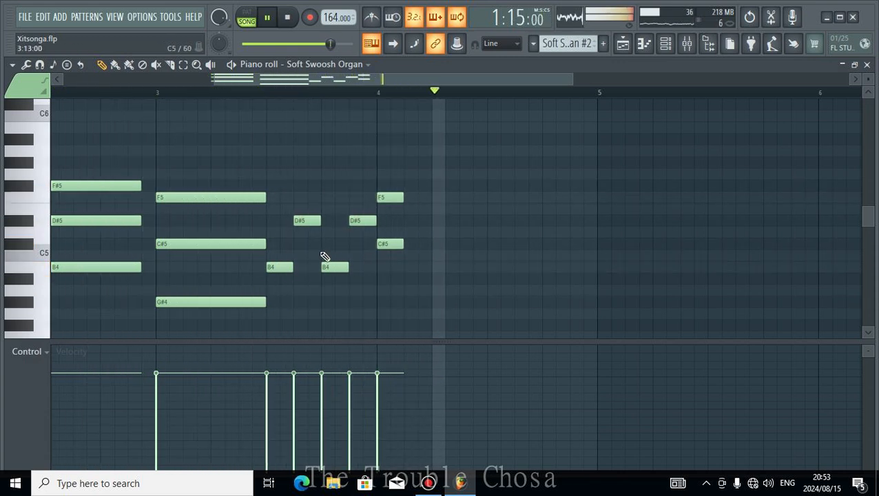
key("space")
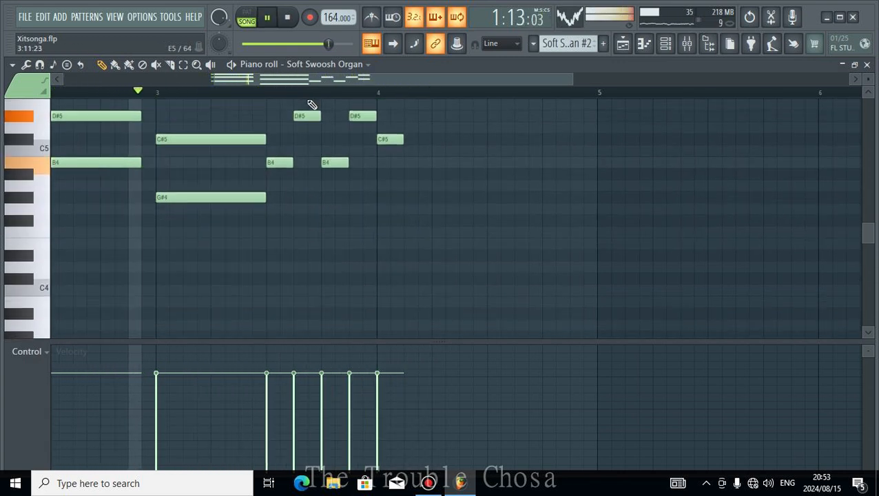
Remove the alternating B4 and D#5 notes in front of bar 4.
key("space")
right_click(306, 221)
right_click(280, 267)
right_click(336, 267)
right_click(363, 221)
key("space")
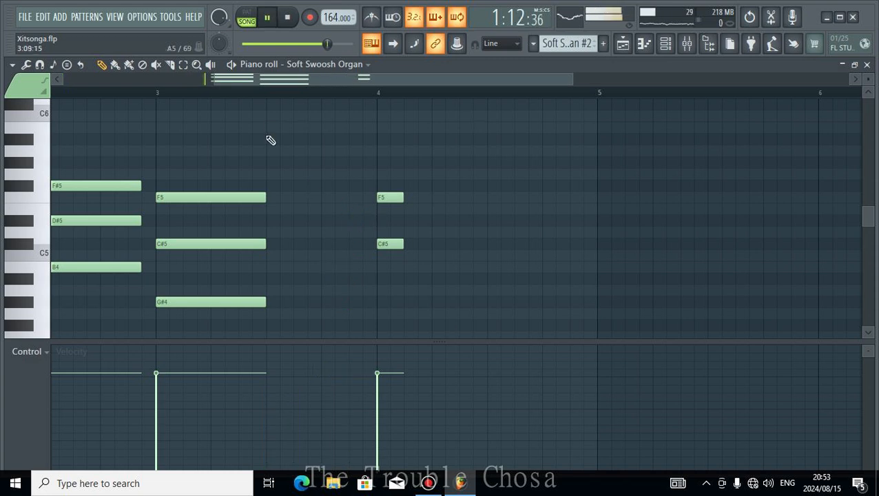
Delete the C#5 and F5 notes at bar 4 of the organ pattern and close the piano roll.
scroll(273, 99, "down", 2)
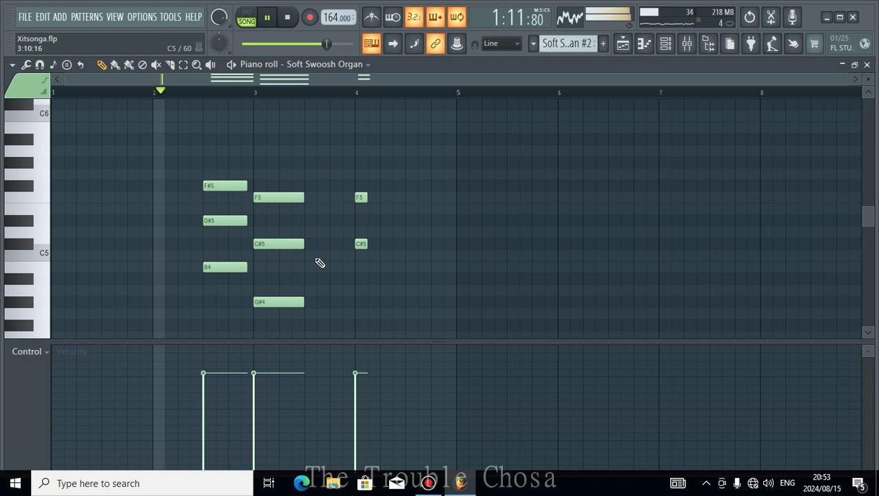
right_click(360, 245)
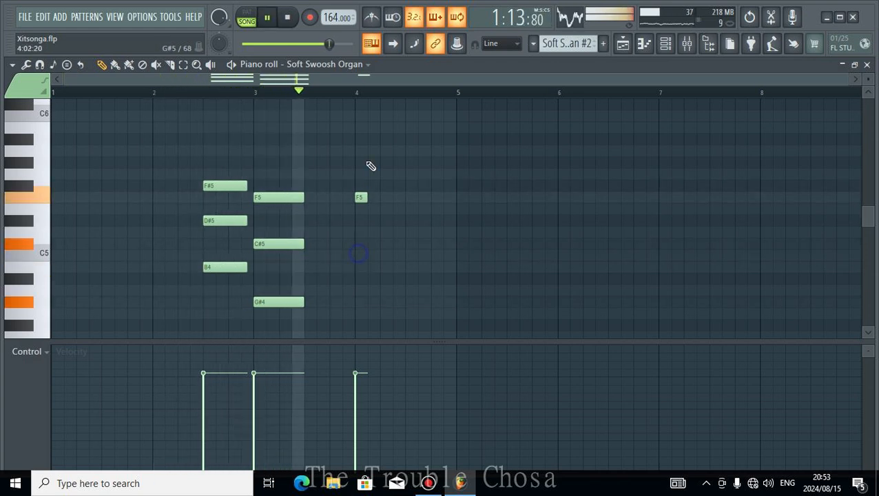
right_click(361, 198)
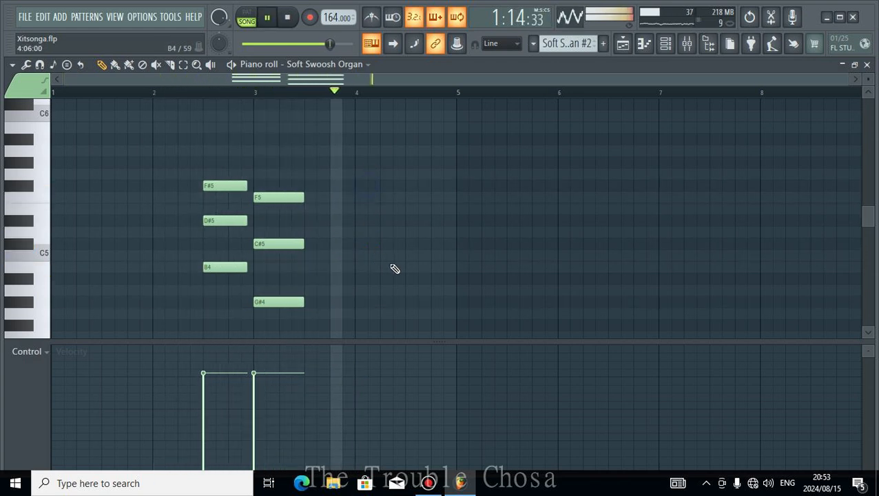
left_click(867, 64)
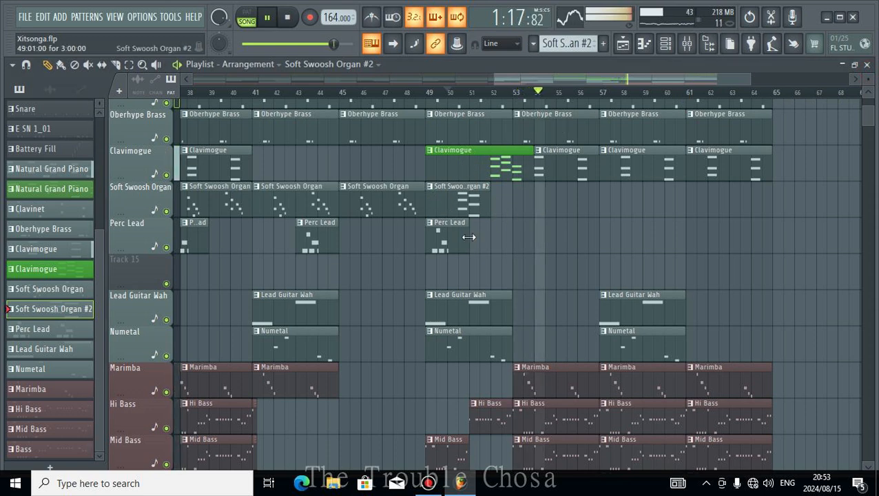
Rename the unique organ pattern at bar 49 to Soft Swoosh Organ without the #2 and colour it green.
left_click(429, 186)
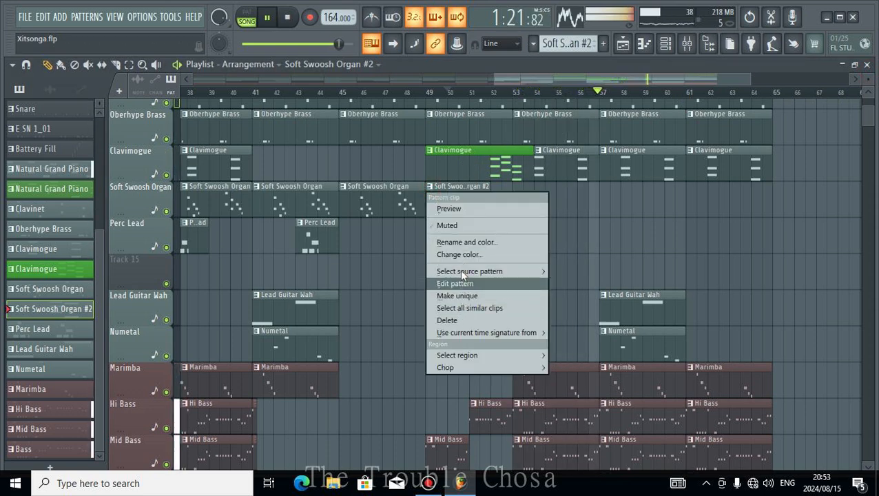
left_click(463, 243)
left_click_drag(432, 229, 506, 230)
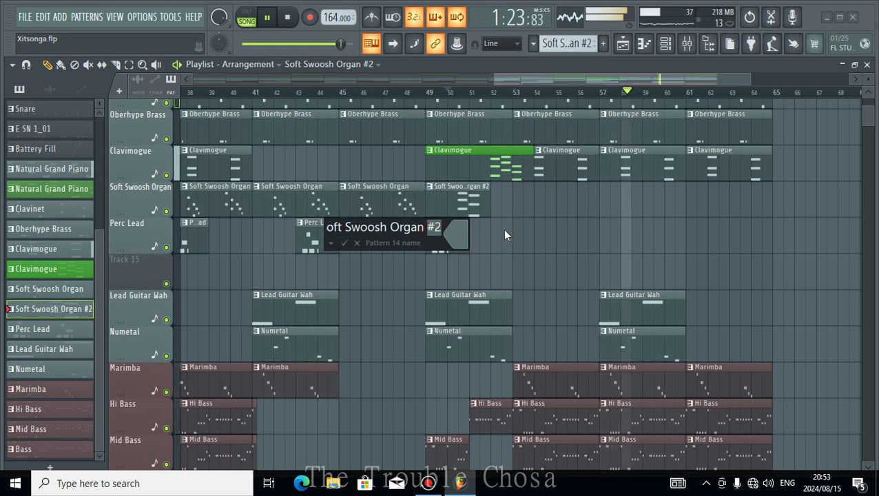
key("BackSpace")
left_click(457, 236)
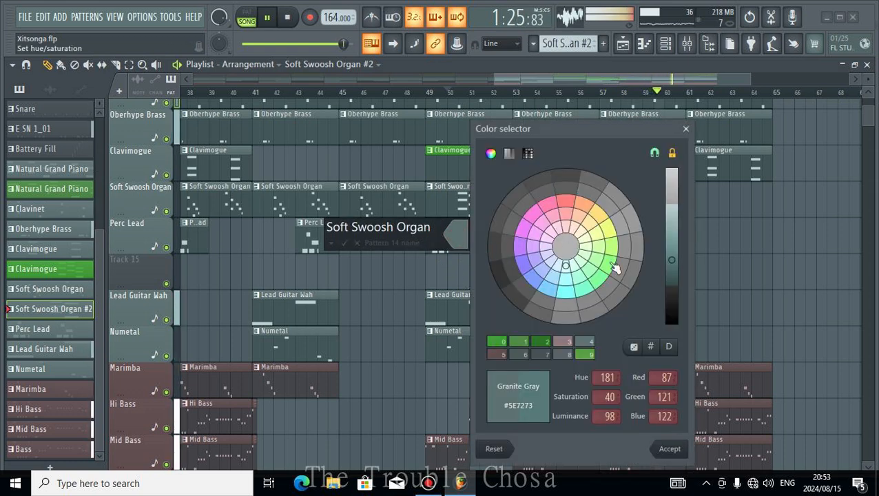
left_click(591, 292)
key("Return")
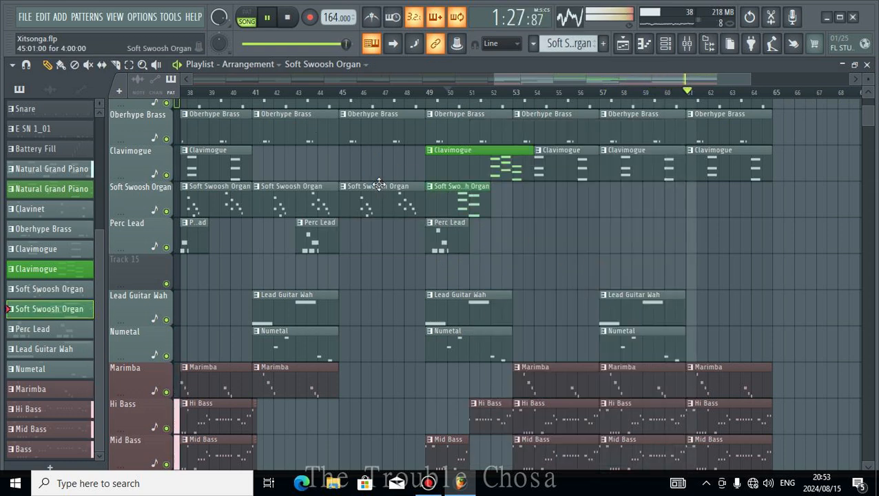
Replay the arrangement from about bar 40 and look over all playlist tracks.
left_click(239, 93)
scroll(347, 130, "down", 3)
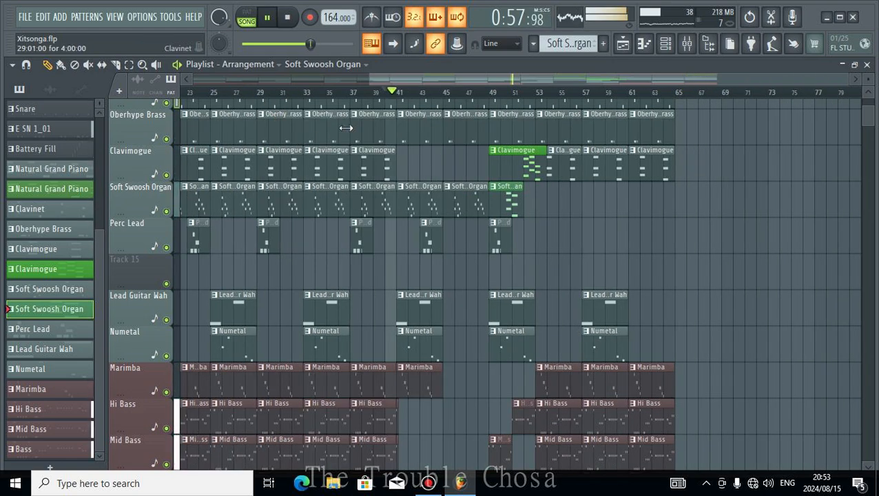
scroll(748, 252, "down", 3)
scroll(748, 252, "down", 1)
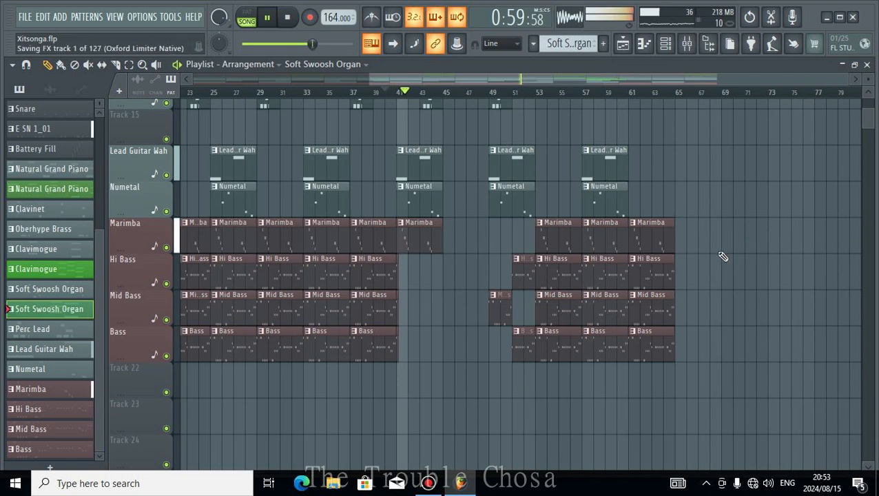
scroll(725, 245, "up", 5)
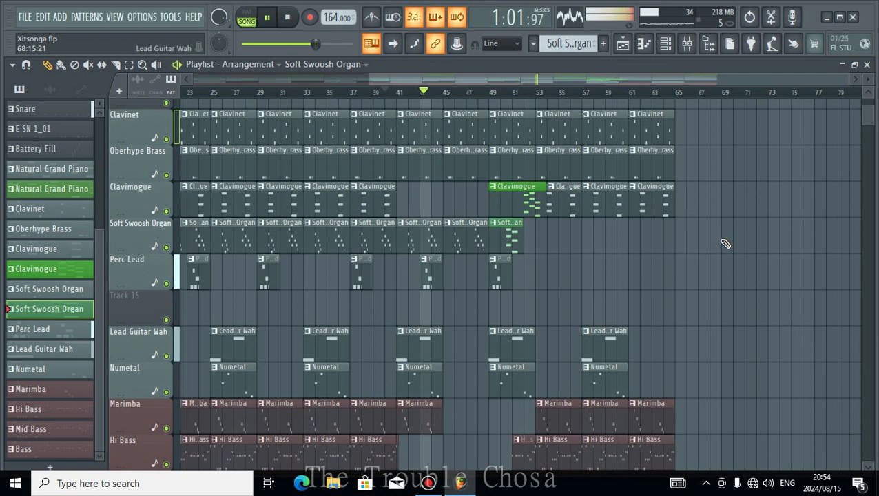
scroll(725, 244, "up", 4)
scroll(725, 243, "down", 3)
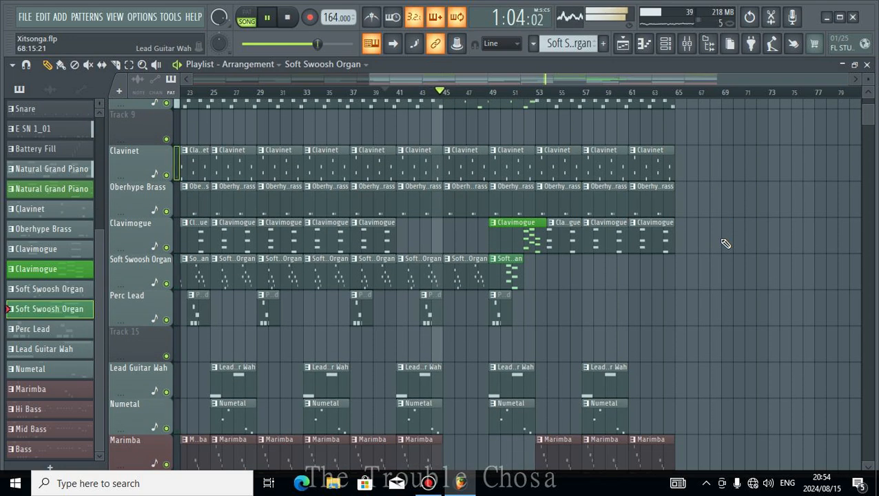
Make the Kick clip at bar 49 a unique pattern.
scroll(725, 244, "down", 2)
scroll(725, 244, "down", 6)
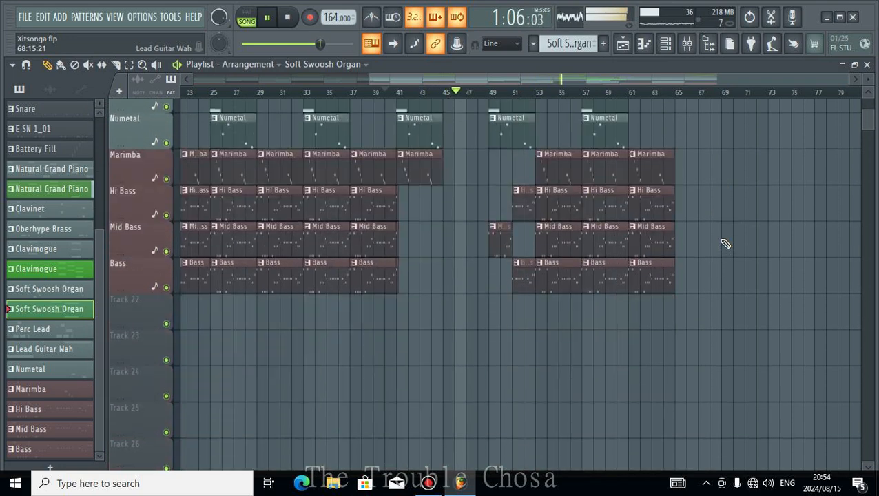
scroll(725, 243, "up", 18)
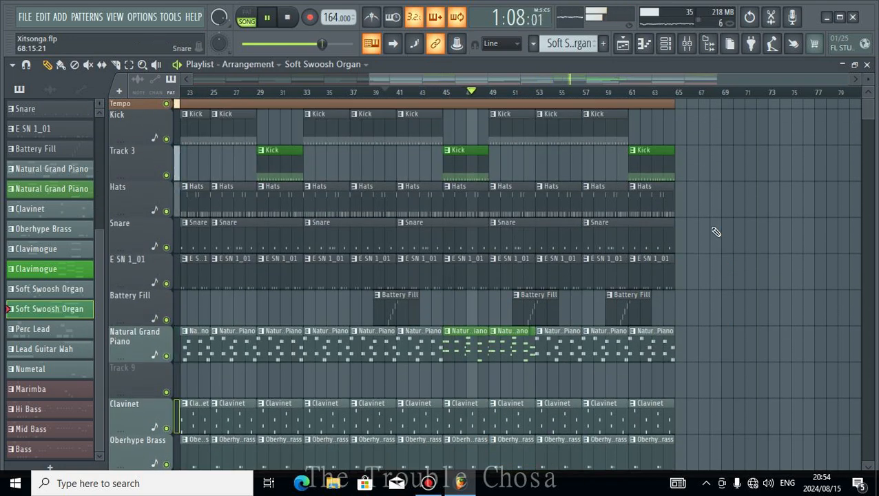
left_click(492, 113)
left_click(522, 223)
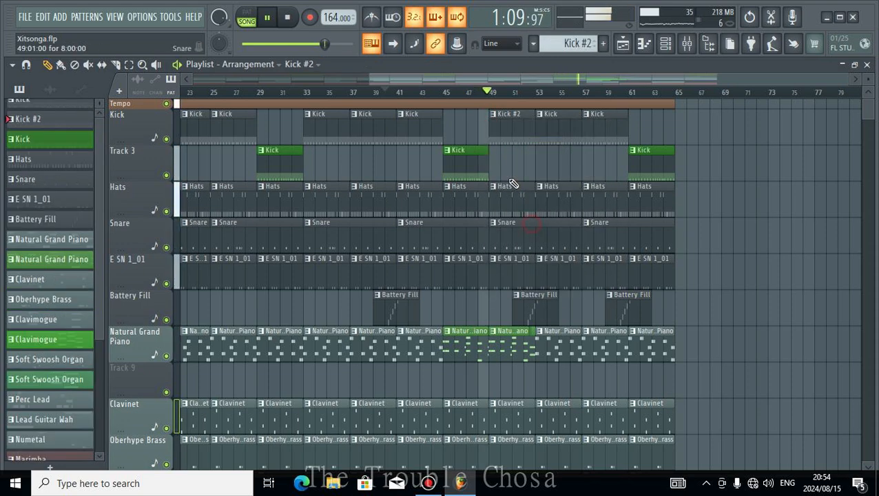
Thin out the C5 notes in bars 1 and 2 of the unique kick pattern, deleting several and shifting one slightly later.
double_click(509, 133)
key("space")
scroll(227, 105, "up", 3)
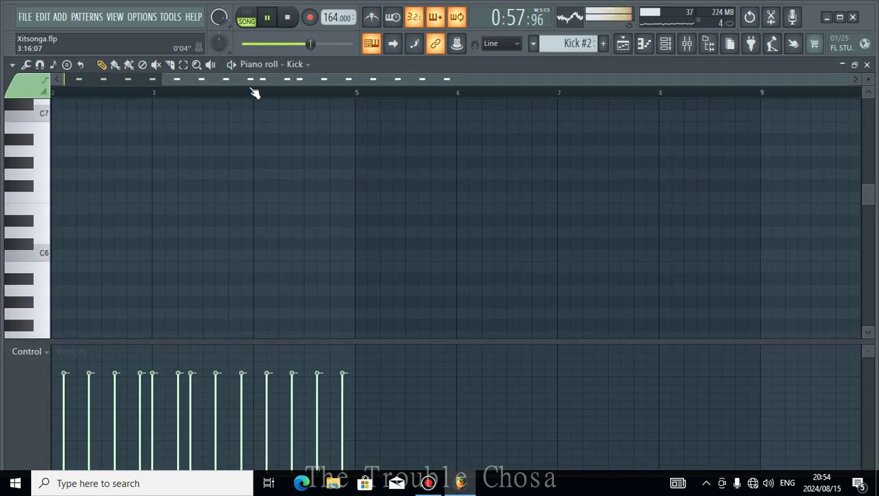
left_click(252, 92)
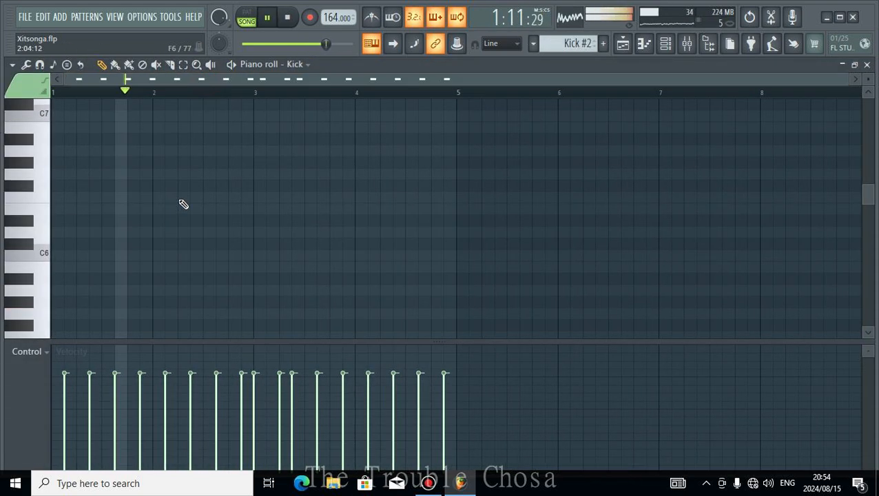
scroll(220, 220, "down", 3)
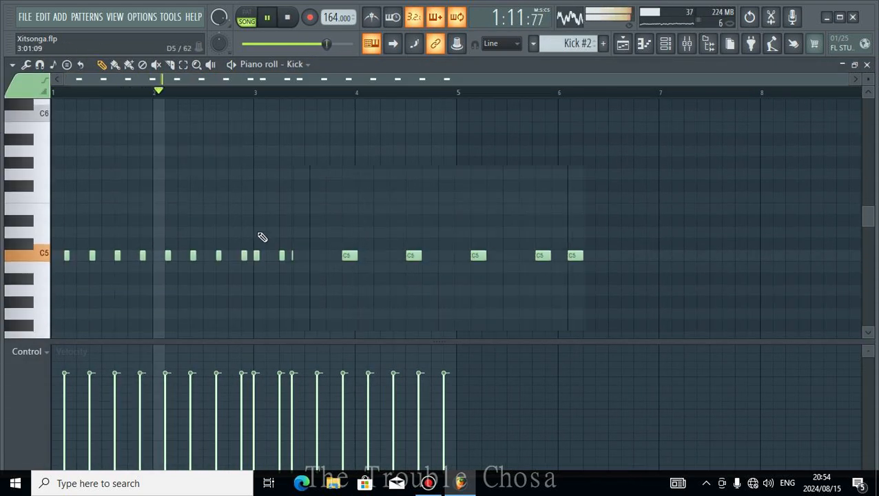
scroll(153, 255, "up", 3)
right_click(221, 256)
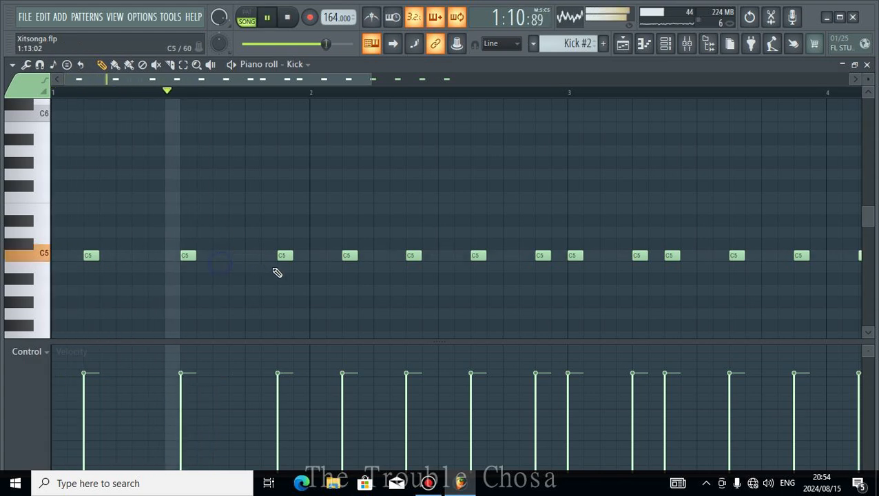
right_click(285, 256)
left_click_drag(413, 256, 446, 256)
right_click(479, 256)
right_click(543, 257)
right_click(576, 256)
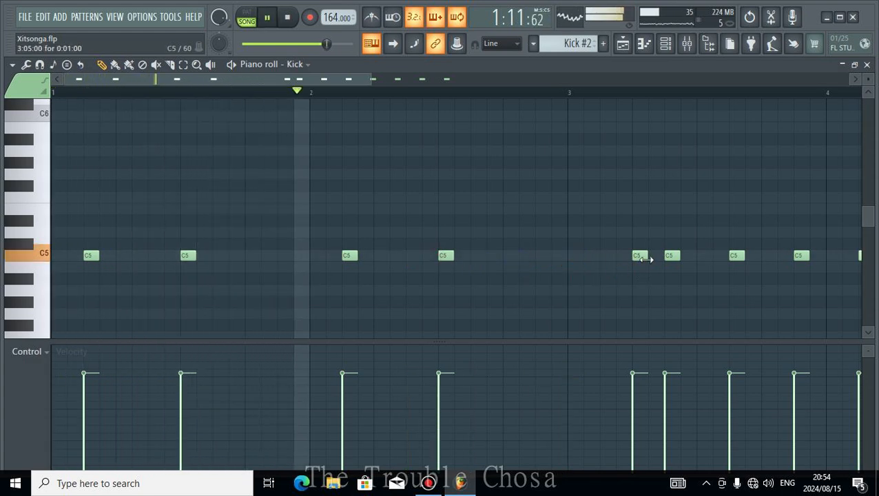
Add extra C5 notes to bar 3 of the unique kick pattern and close the piano roll.
left_click(655, 256)
left_click(704, 256)
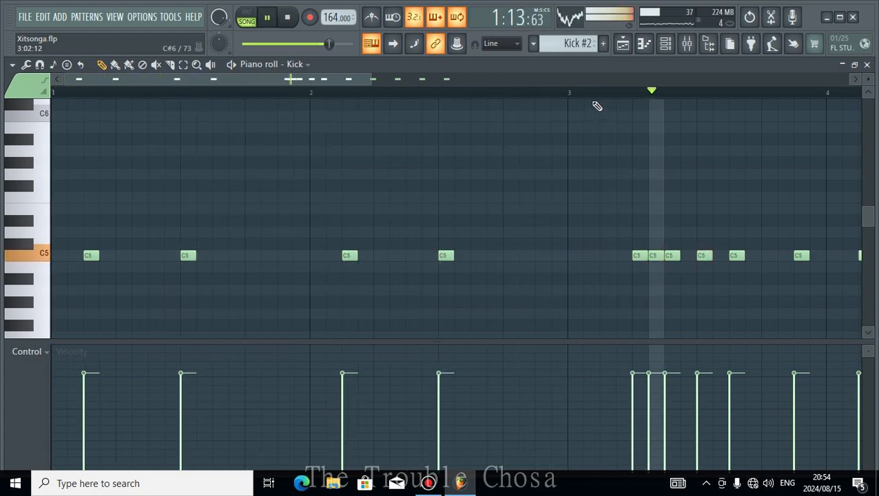
scroll(594, 96, "down", 3)
left_click(401, 256)
left_click(432, 257)
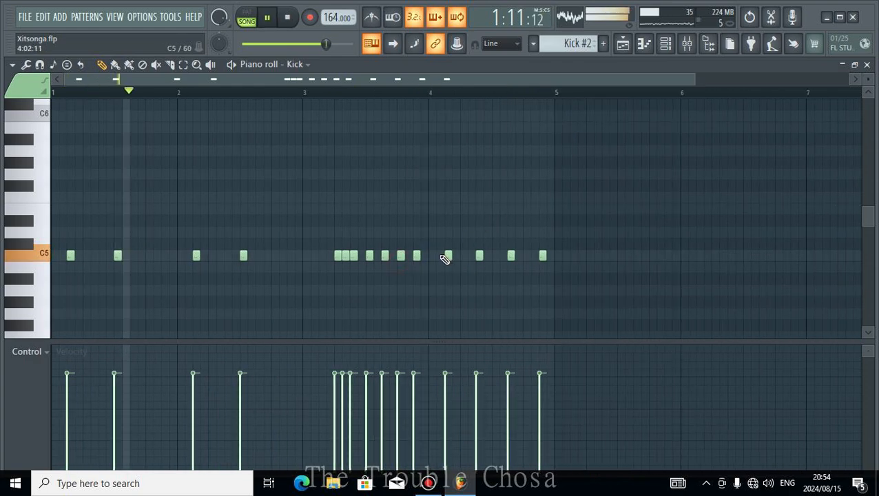
left_click(866, 64)
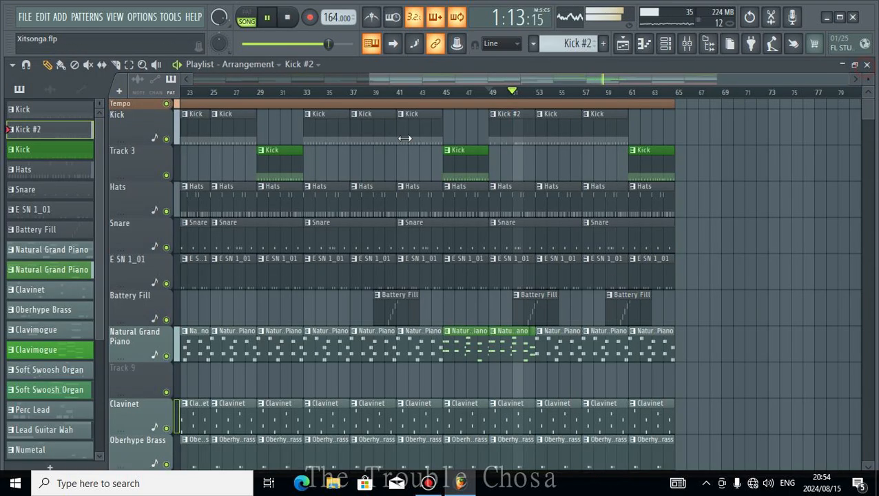
Colour the unique kick pattern at bar 49 dark green (#2F7628) and try to rename it Kick.
left_click(493, 119)
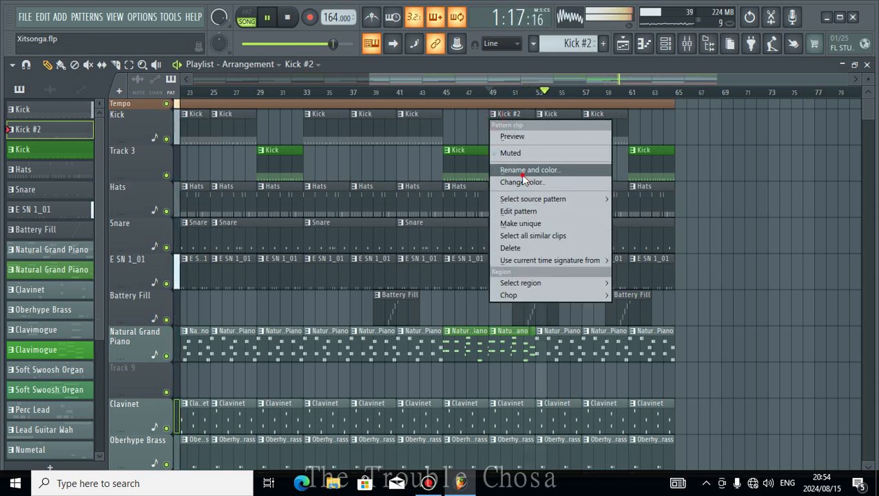
left_click(514, 169)
left_click(439, 159)
key("BackSpace")
key("BackSpace")
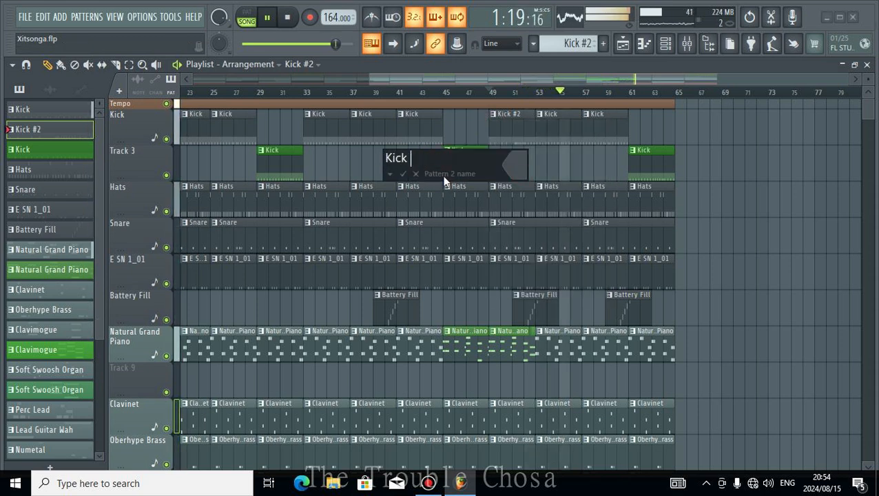
left_click(513, 167)
left_click(666, 264)
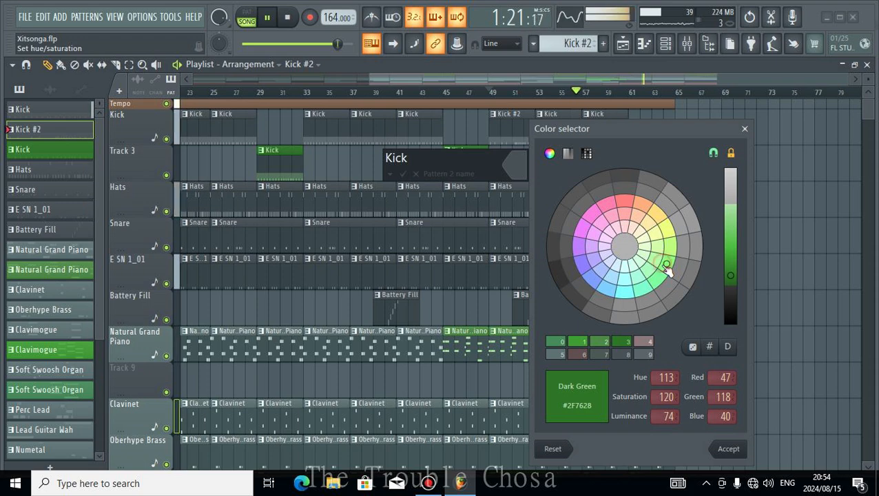
key("Return")
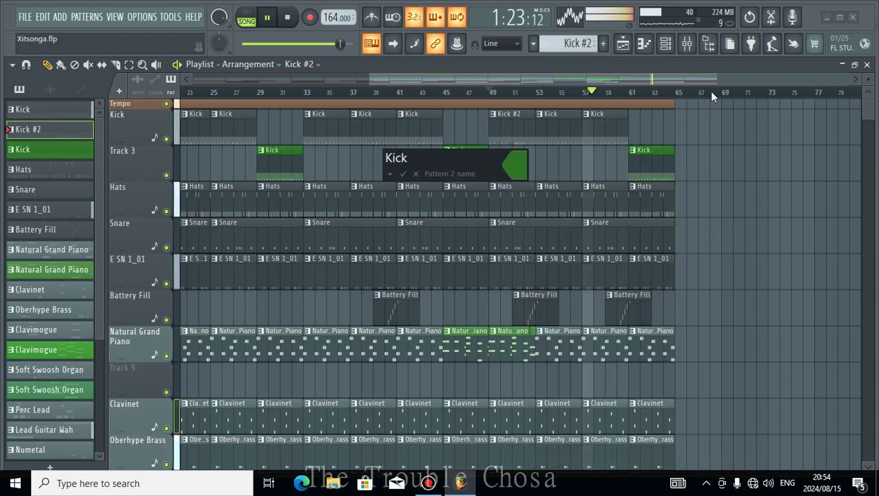
key("Return")
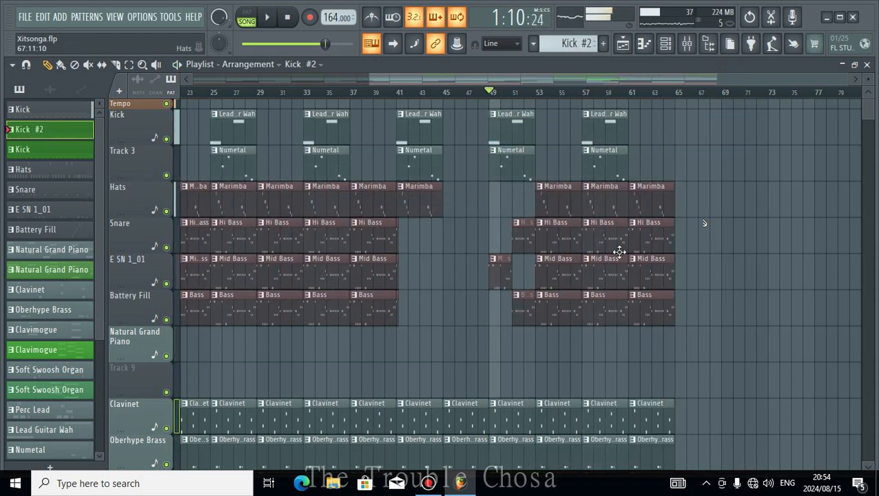
Delete the Marimba clips at bars 53 and 57 and look over the playlist tracks during playback.
scroll(619, 252, "down", 5)
scroll(716, 363, "up", 1)
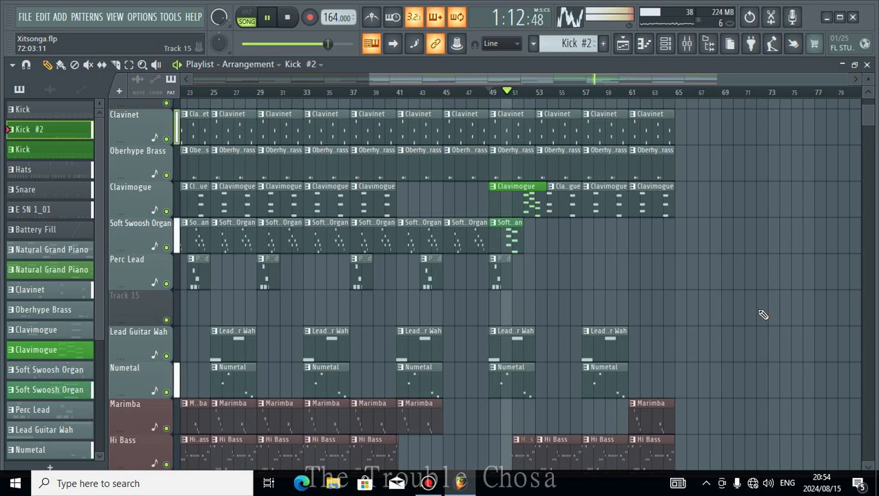
scroll(763, 314, "down", 1)
scroll(762, 310, "up", 5)
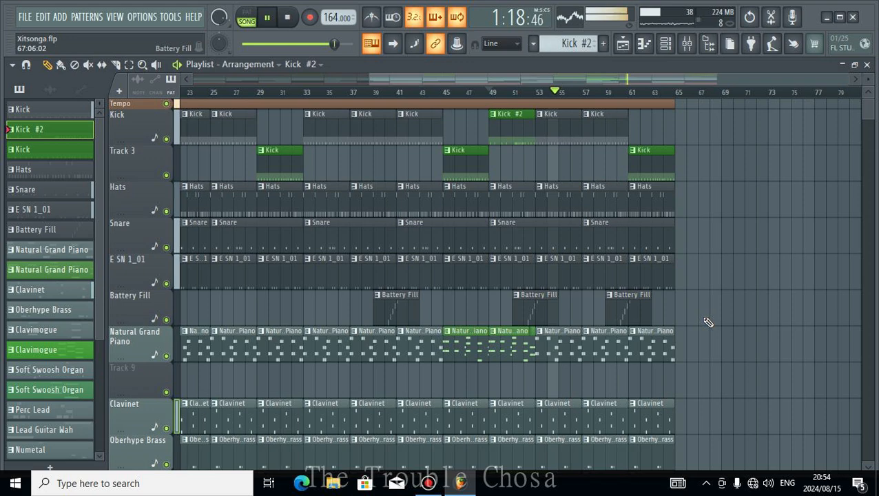
Remove the last Battery Fill clip near the end of the arrangement and restart playback from about bar 49.
scroll(708, 322, "down", 3)
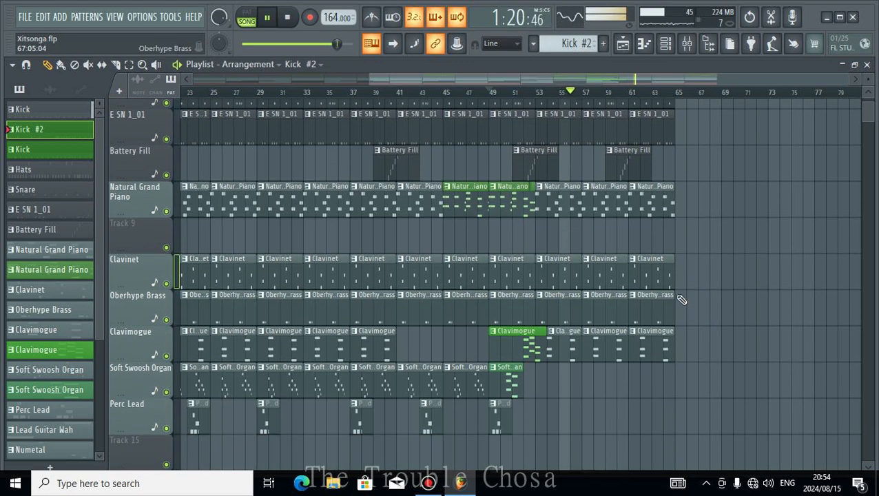
left_click_drag(627, 168, 672, 166)
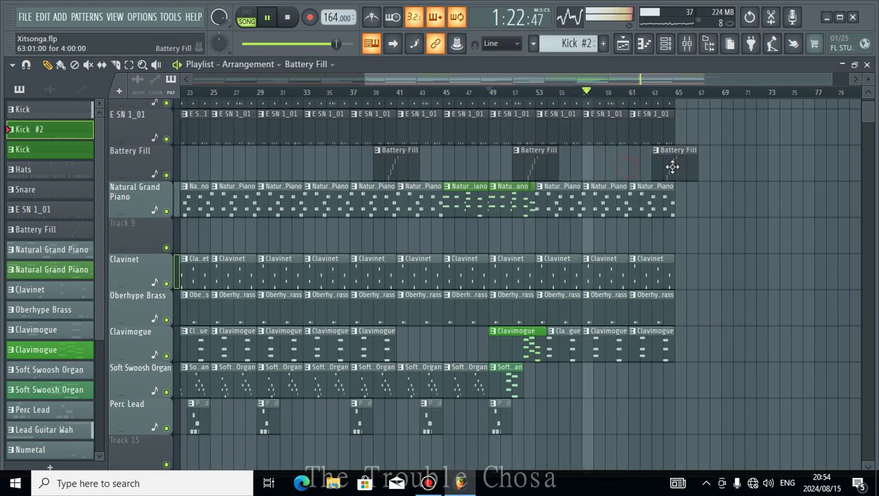
key("space")
key("space")
scroll(446, 94, "down", 2)
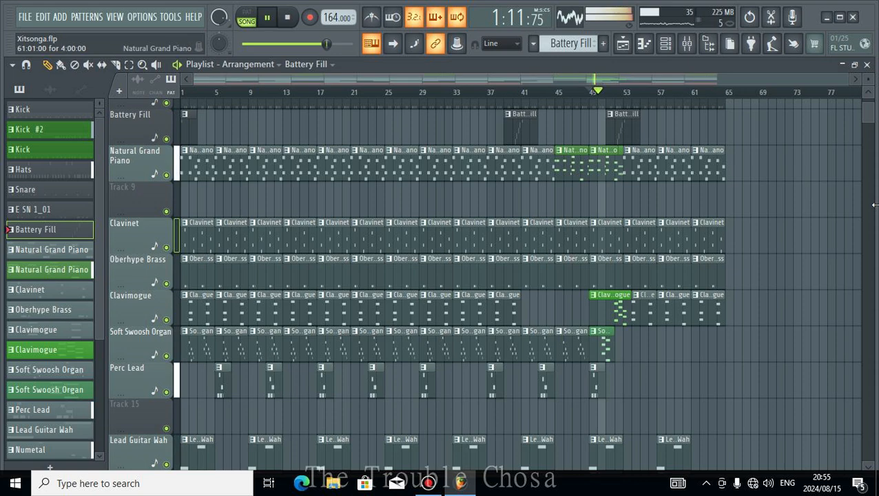
Save the project, look over the playlist tracks and restart playback from about bar 49.
scroll(783, 201, "up", 4)
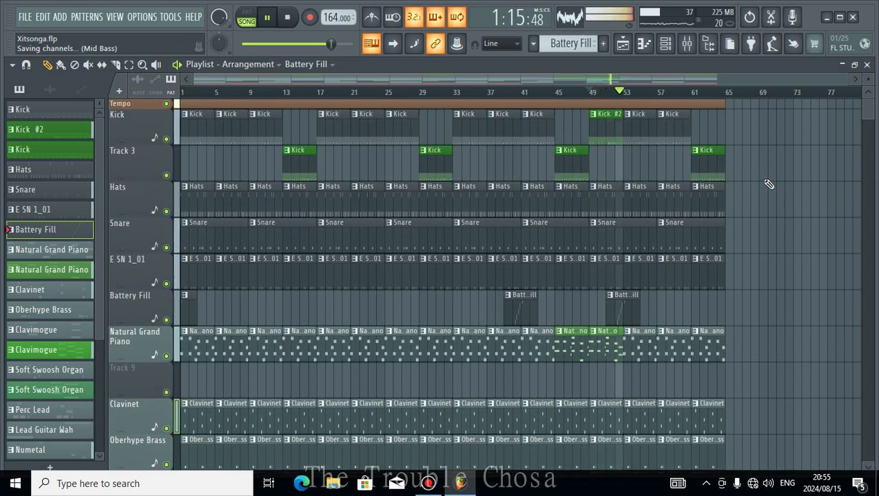
scroll(772, 231, "down", 8)
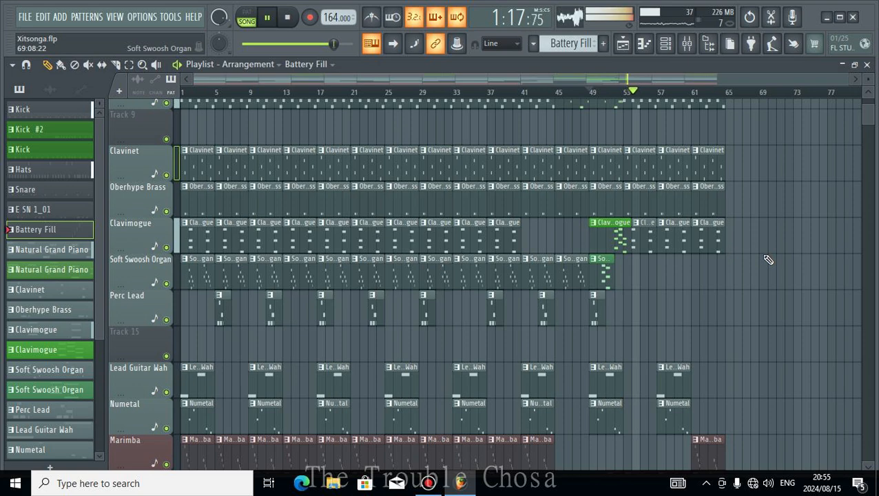
scroll(768, 260, "down", 2)
scroll(833, 265, "up", 7)
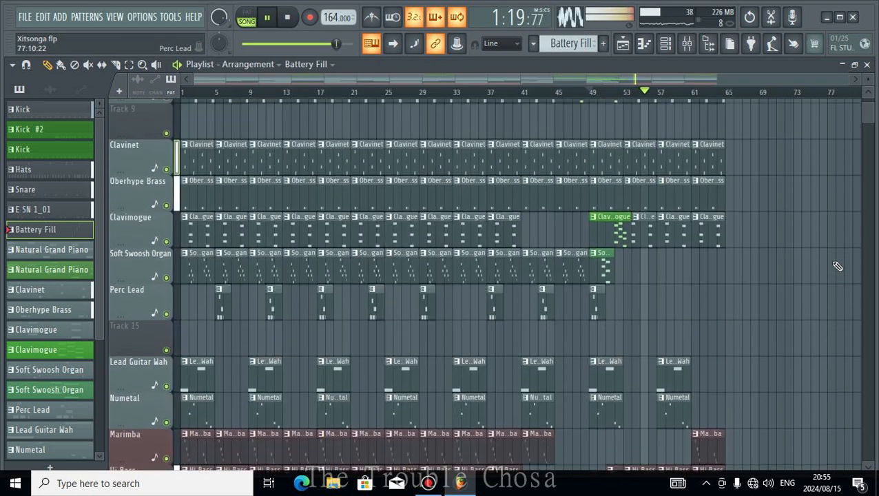
scroll(838, 266, "up", 2)
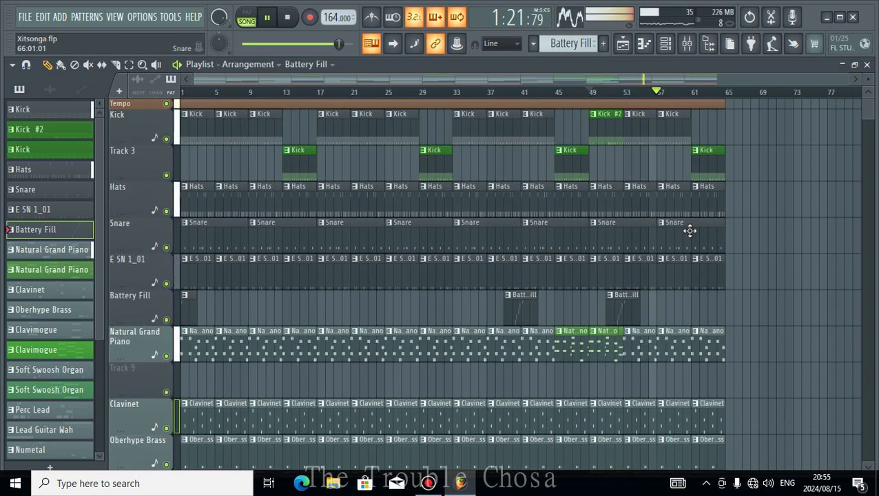
key("space")
key("space")
Rename the green kick pattern at bar 49 to Kick without the #2.
scroll(650, 99, "up", 6)
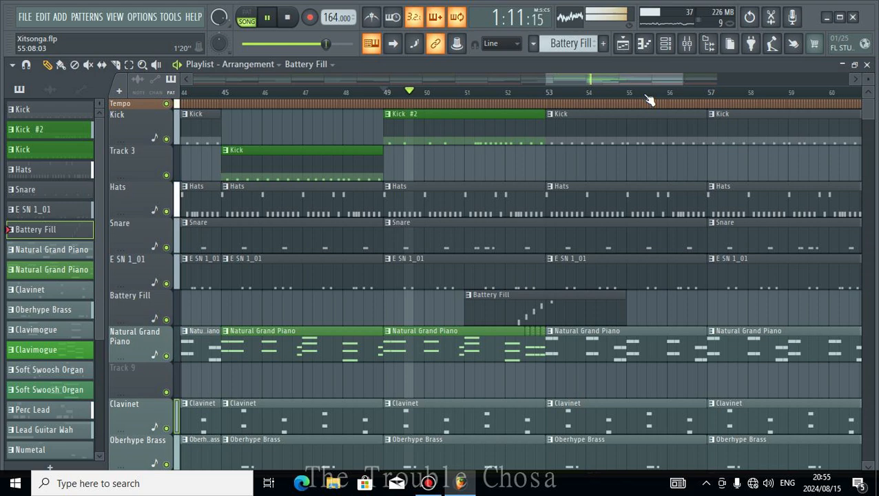
scroll(649, 100, "up", 3)
scroll(650, 100, "down", 2)
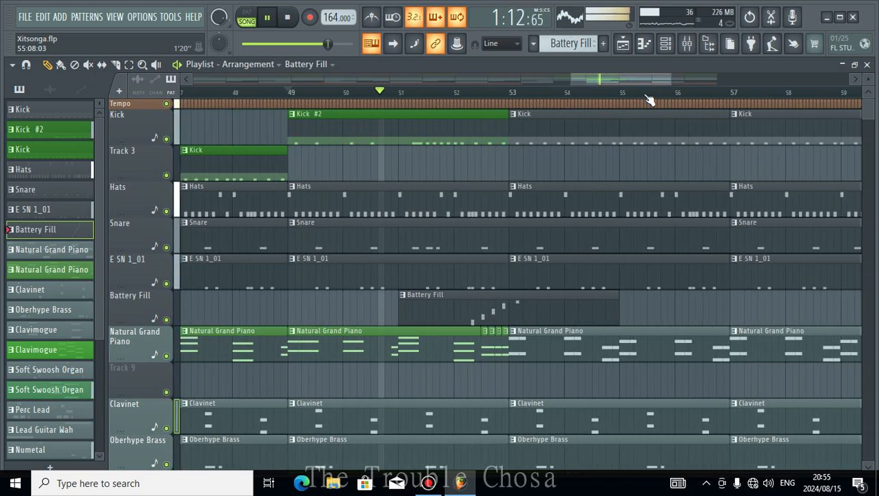
right_click(366, 126)
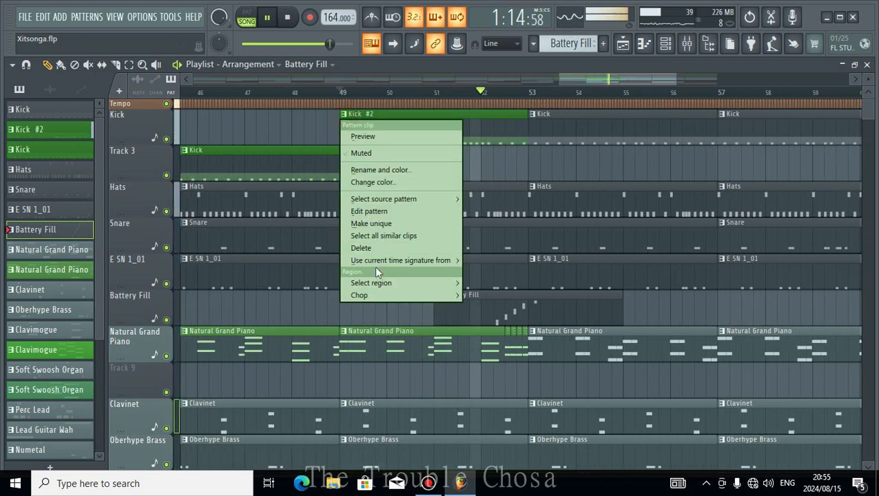
left_click(376, 169)
left_click(289, 171)
key("BackSpace")
key("BackSpace")
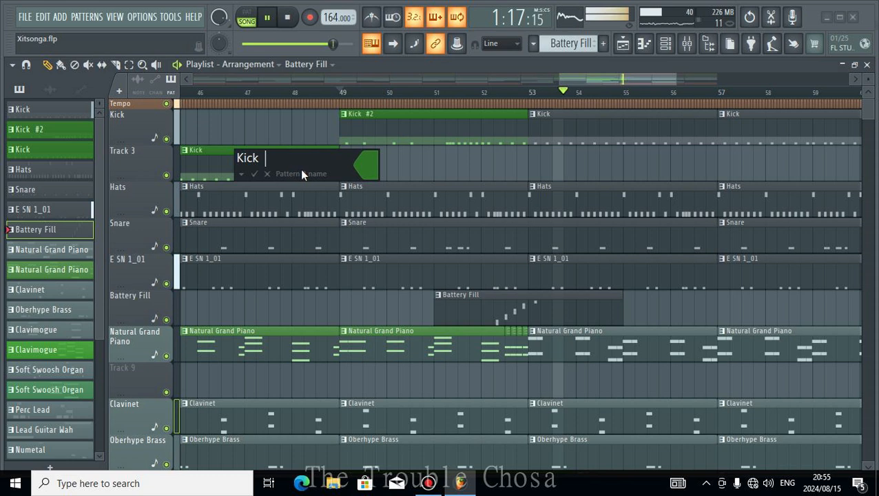
key("Return")
Place a Battery Fill clip before bar 49, trim it to one short hit, and repeat that hit within bar 49.
left_click(226, 308)
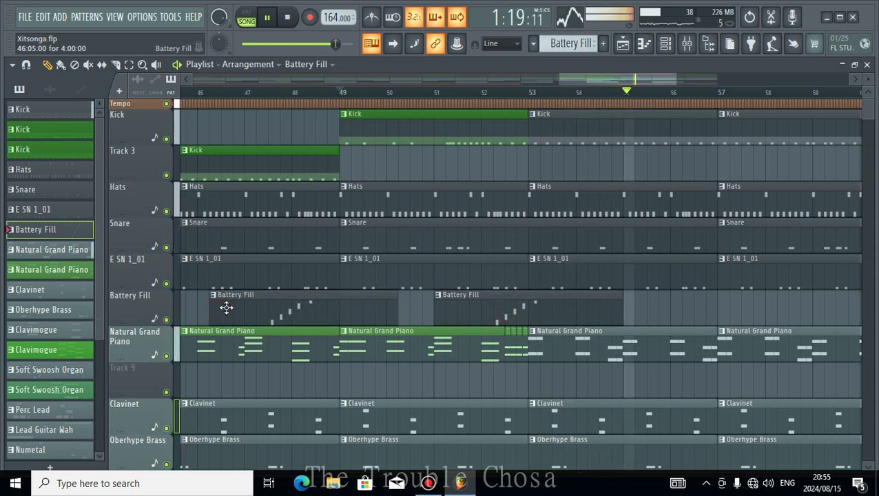
left_click_drag(226, 307, 321, 307)
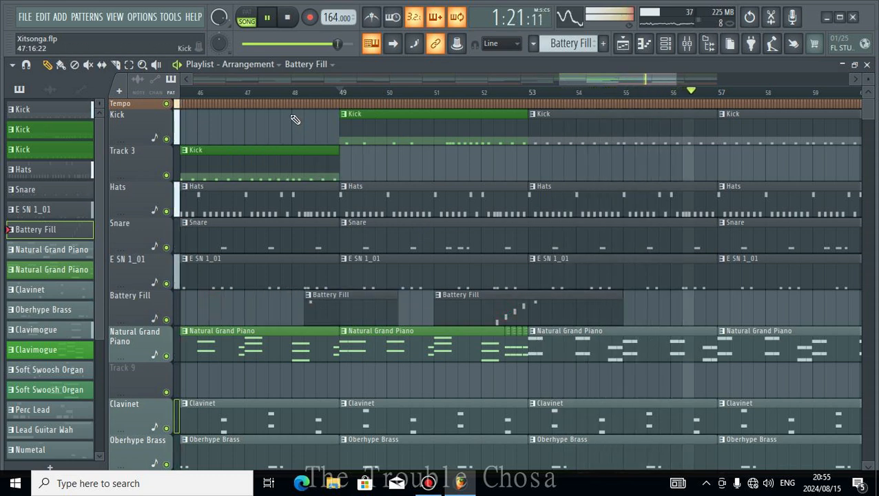
scroll(318, 102, "up", 5, "ctrl")
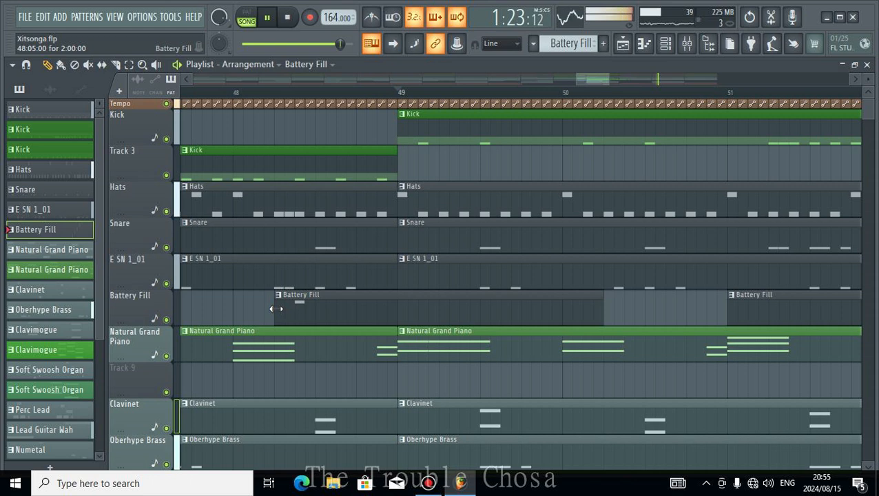
left_click_drag(275, 308, 295, 309)
left_click_drag(602, 302, 352, 316)
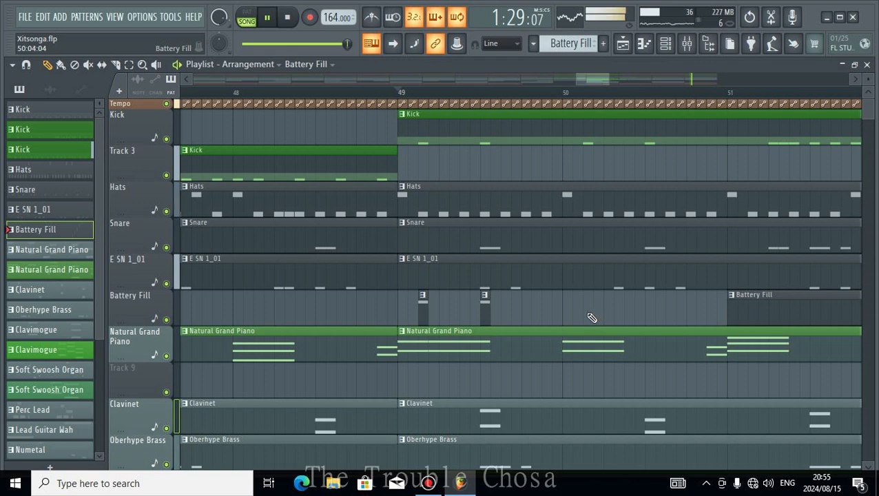
scroll(274, 100, "down", 10, "ctrl")
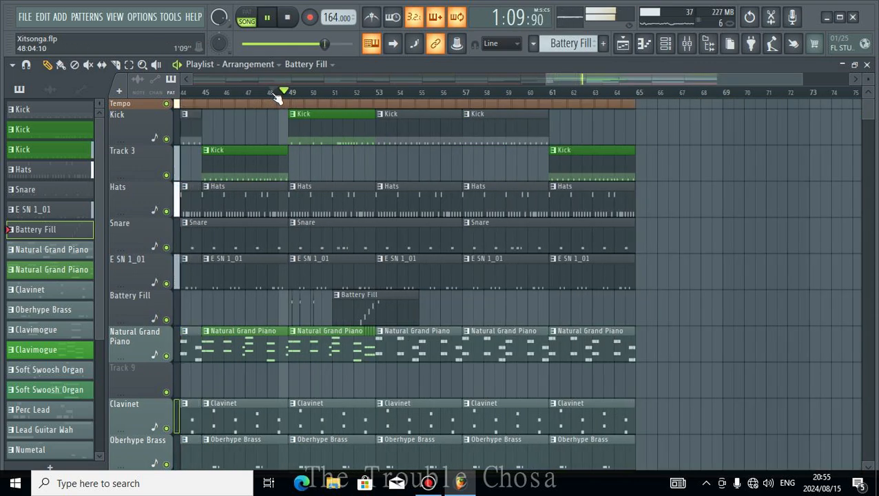
scroll(809, 261, "down", 4)
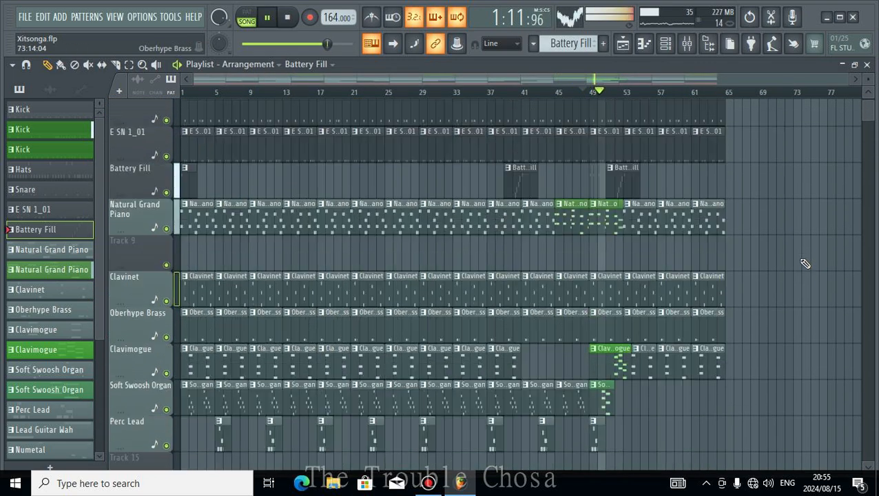
Look over the playlist from the drum tracks down to the bass tracks and save the project.
scroll(805, 262, "up", 4)
scroll(804, 262, "down", 15)
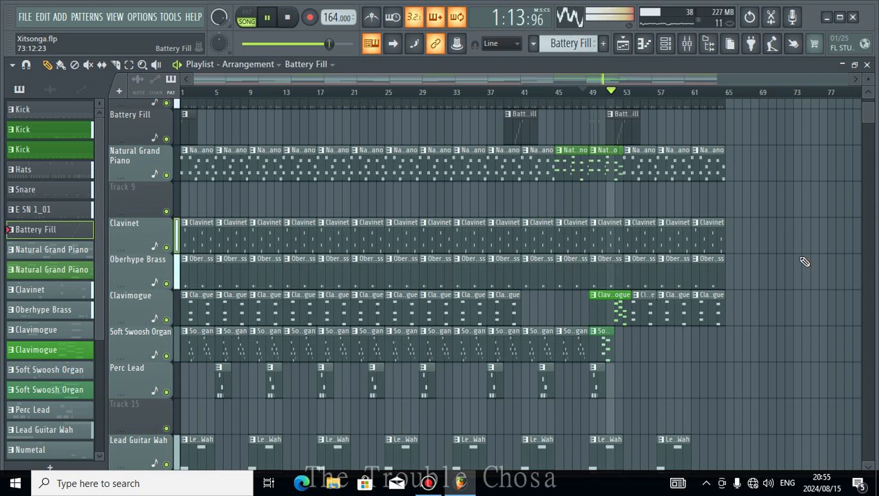
key("ctrl+s")
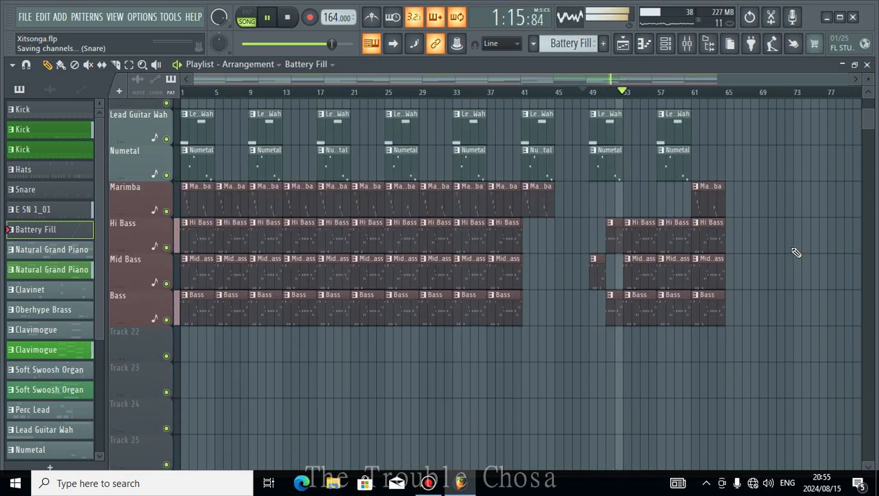
scroll(716, 207, "down", 4)
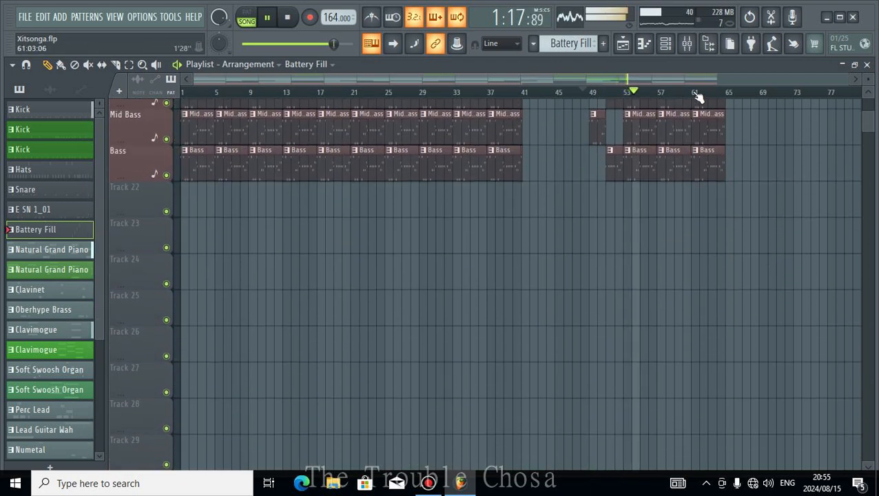
scroll(696, 97, "up", 1)
key("ctrl+s")
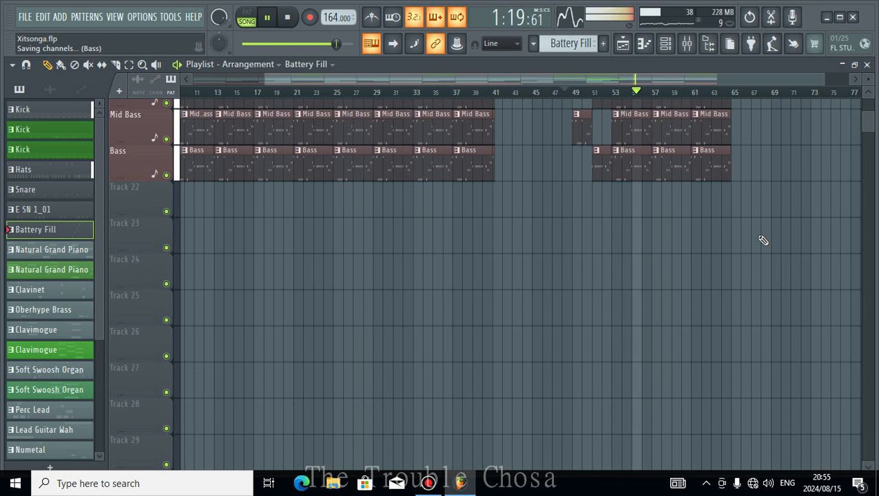
scroll(612, 97, "up", 2)
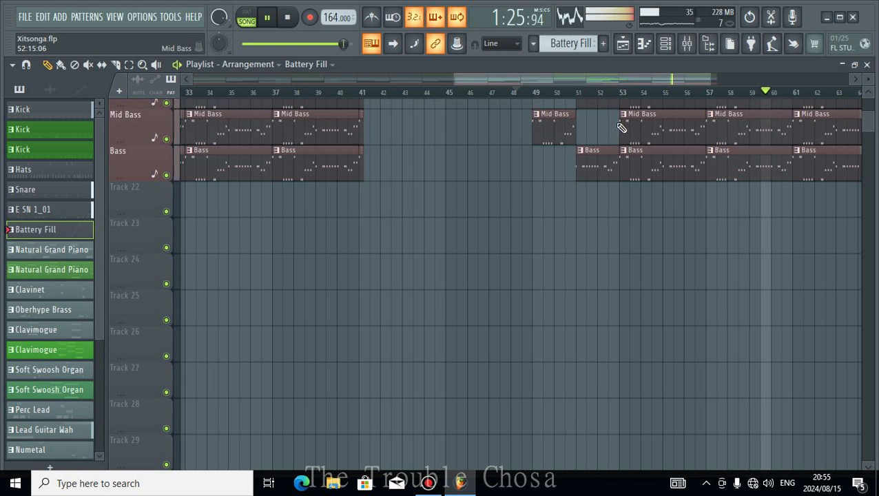
Create a new empty pattern named Pro 53.
left_click(558, 44)
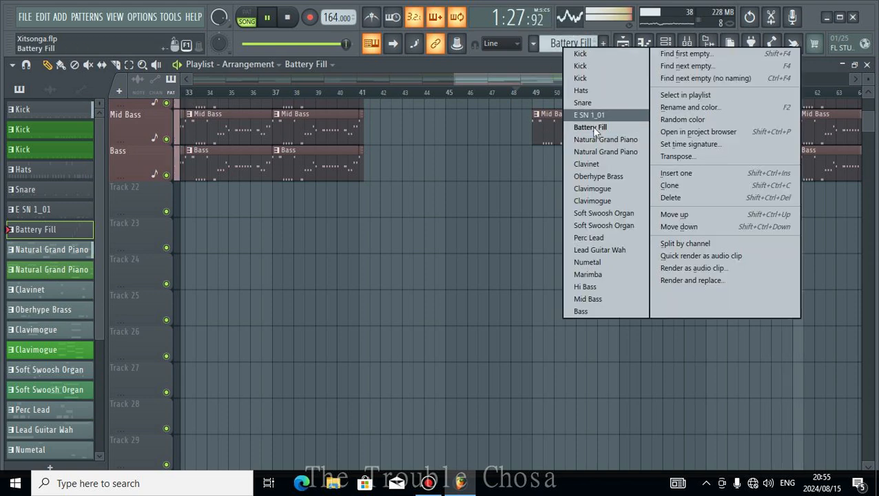
left_click(692, 56)
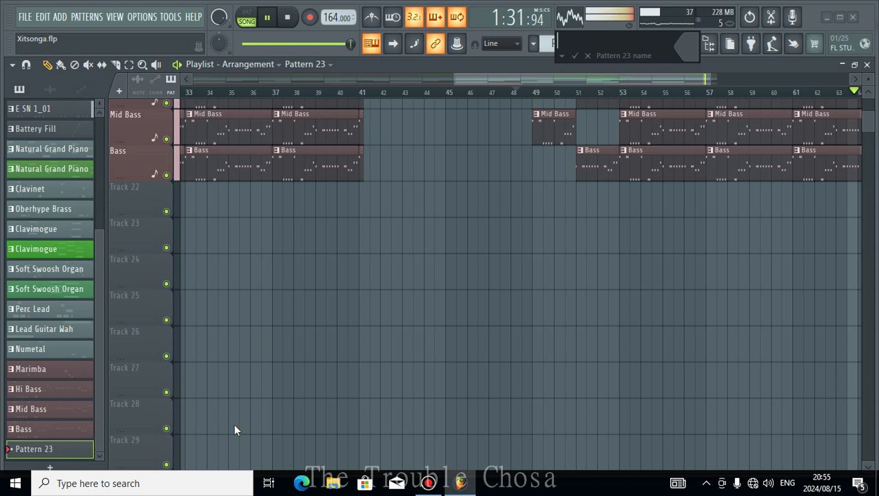
type("Pro 53")
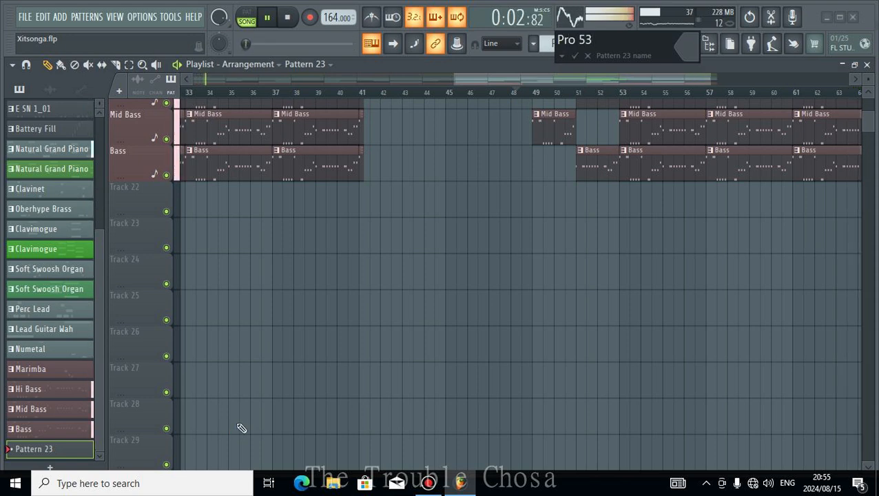
key("Return")
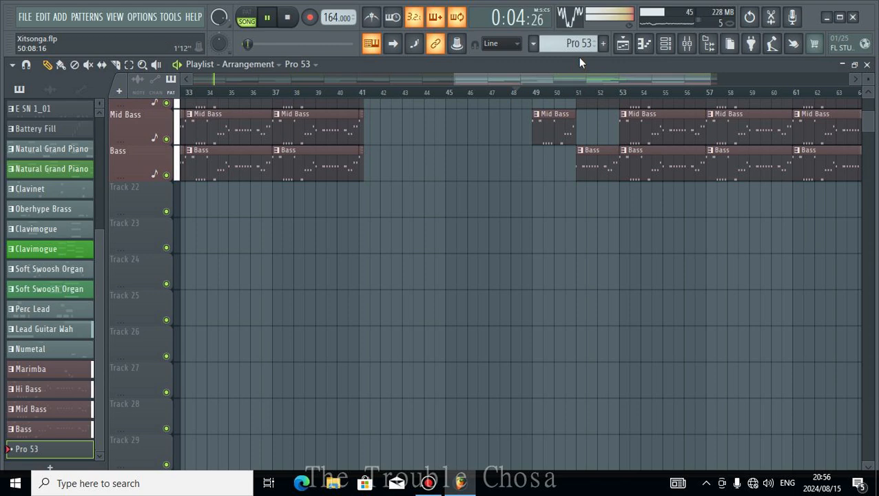
Place four-bar Pro 53 clips at bars 41, 45 and 49 on Track 22 and name the track after the pattern.
left_click(360, 201)
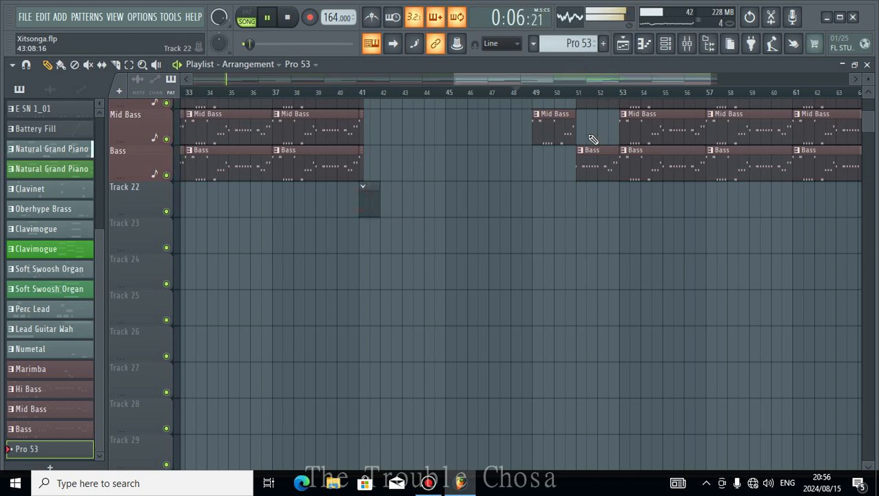
left_click_drag(381, 200, 447, 199)
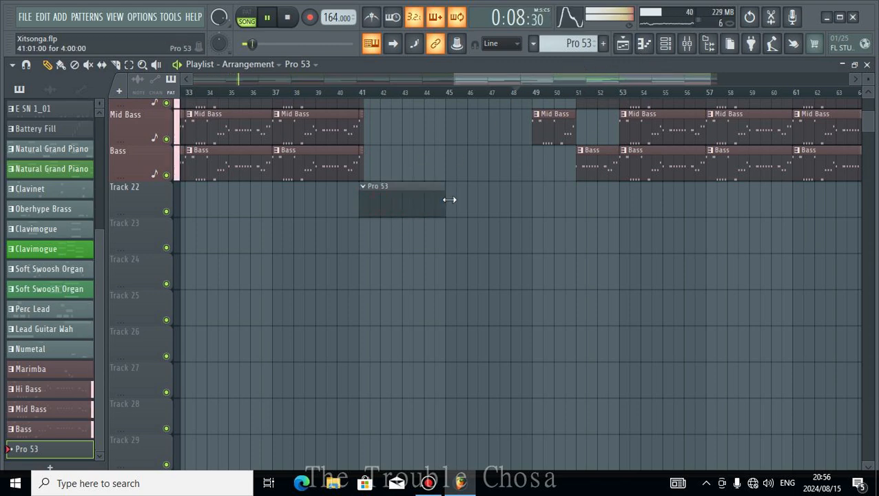
left_click(451, 200)
left_click(542, 206)
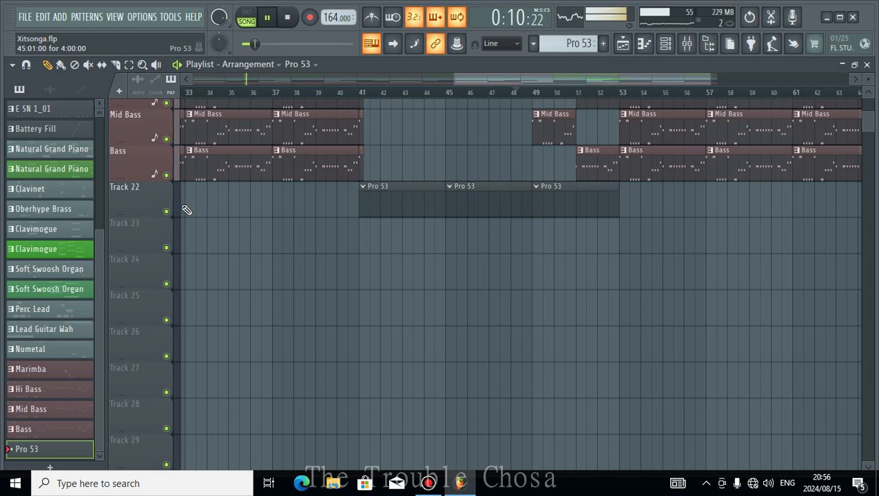
right_click(124, 197)
left_click(141, 179)
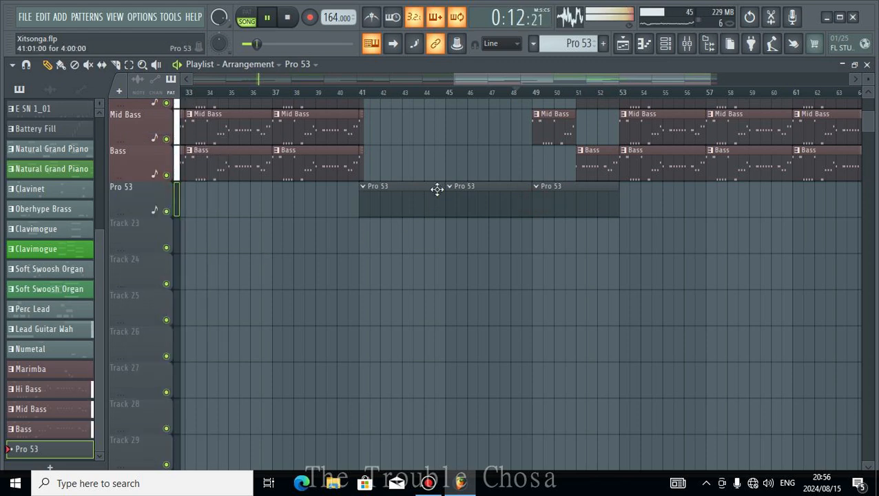
Open the channel rack and examine the Natural Grand Piano channel's miscellaneous functions.
key("F6")
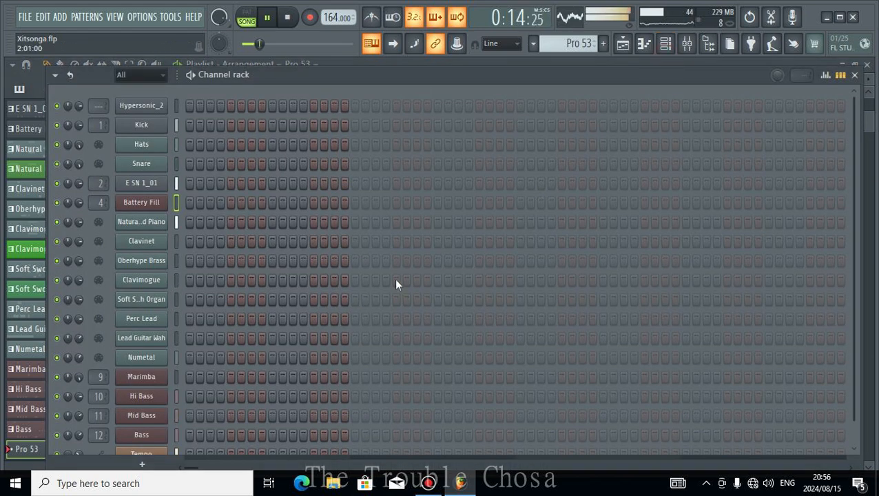
scroll(207, 301, "down", 1)
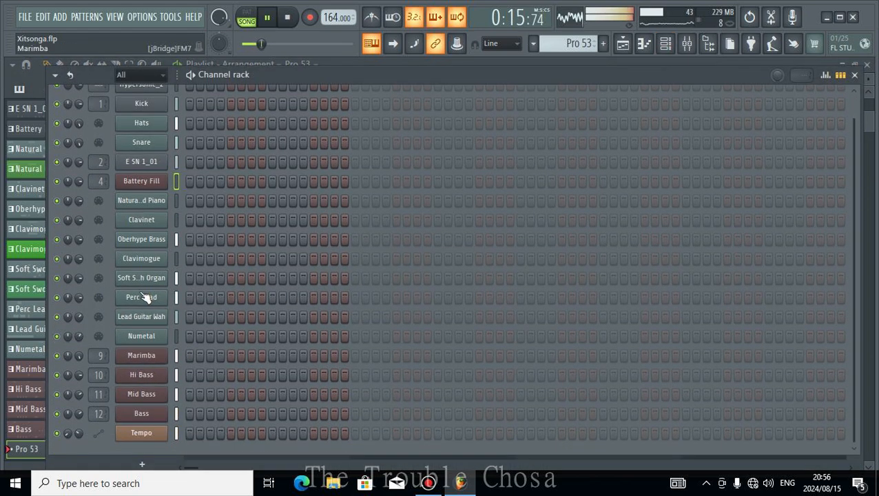
left_click(141, 200)
left_click_drag(497, 363, 490, 122)
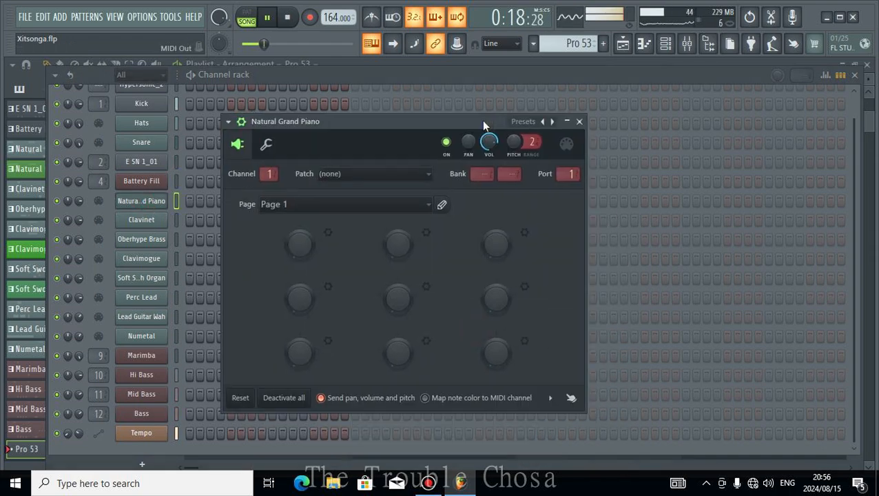
left_click(266, 145)
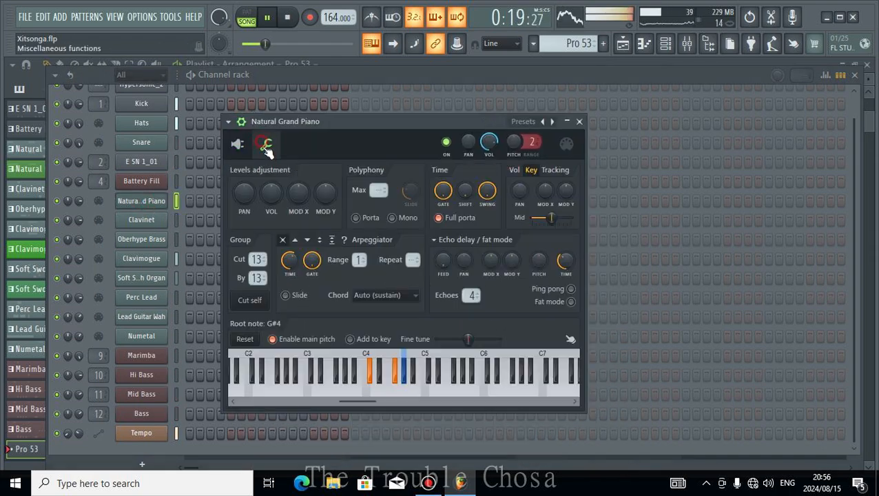
left_click(579, 121)
Search the generator plugins for "pro" from the Marimba channel's insert options, and leave the channel rack.
right_click(143, 358)
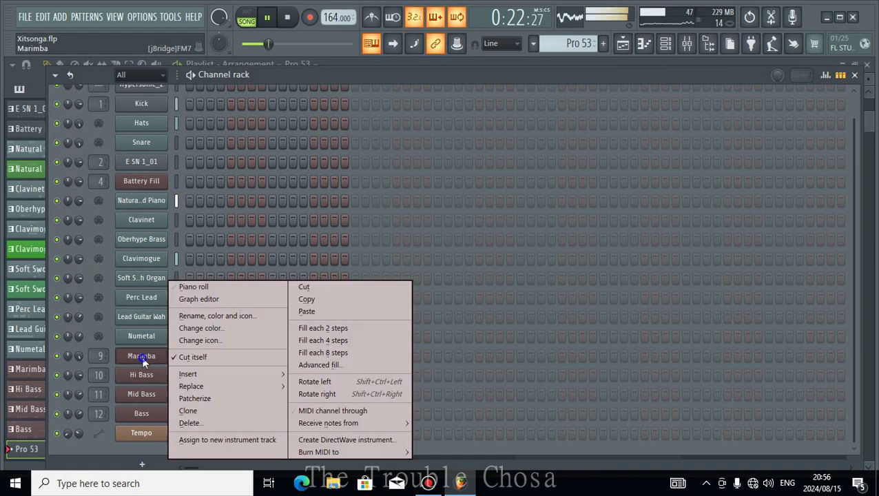
mouse_move(190, 373)
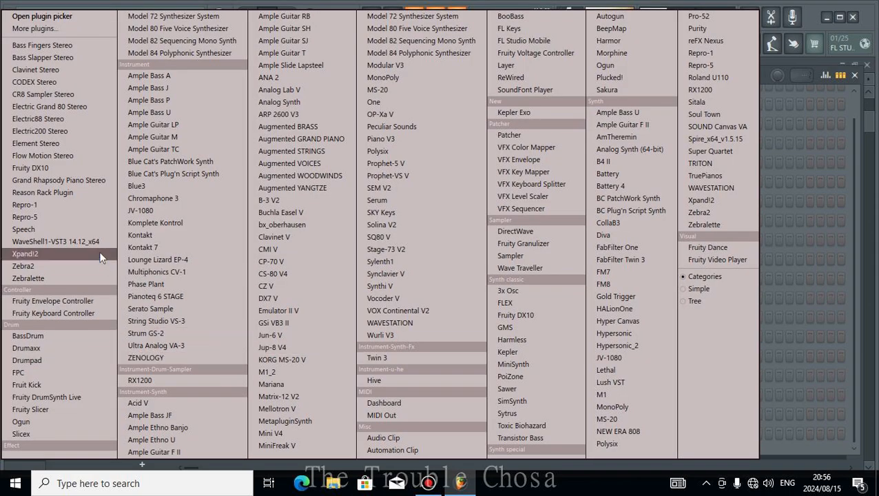
left_click(39, 29)
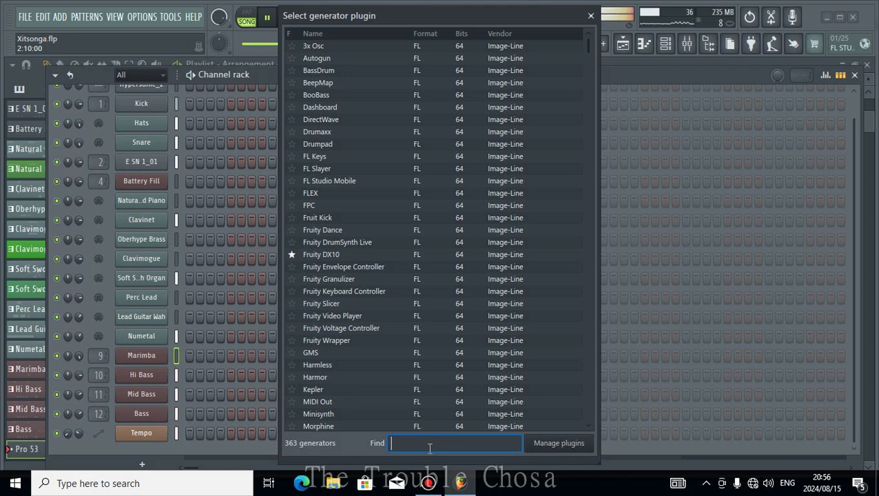
type("pro")
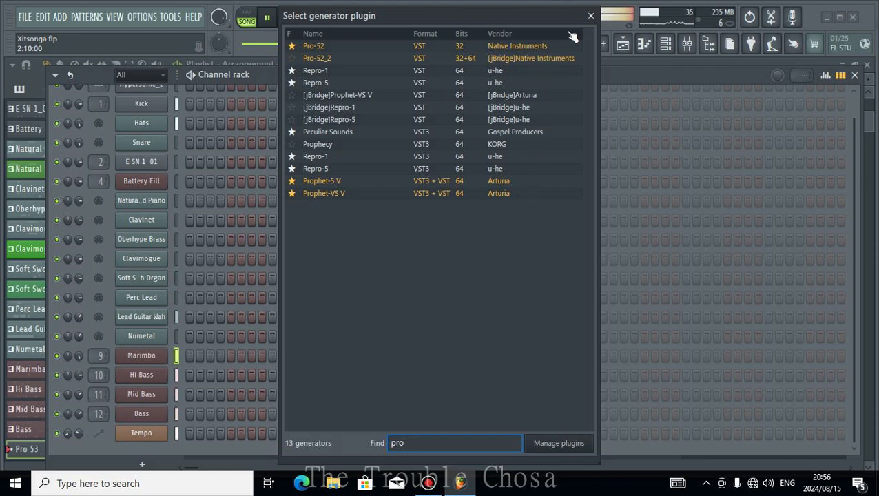
left_click(591, 16)
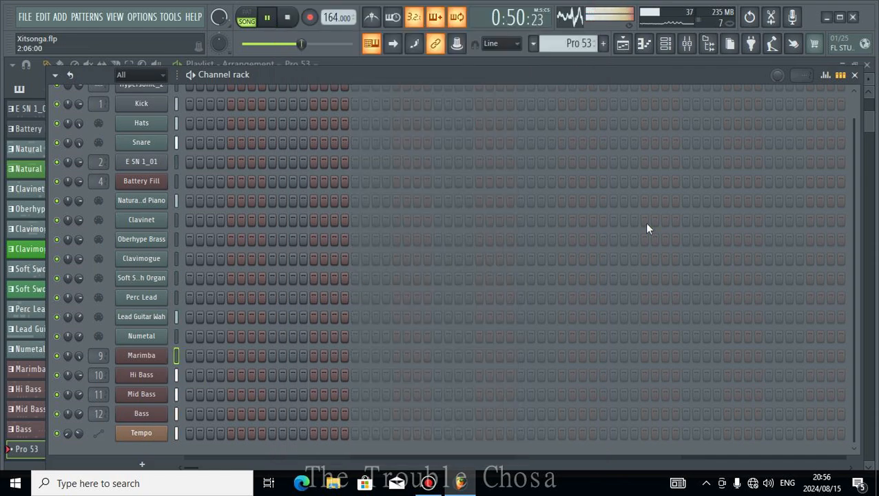
left_click(854, 74)
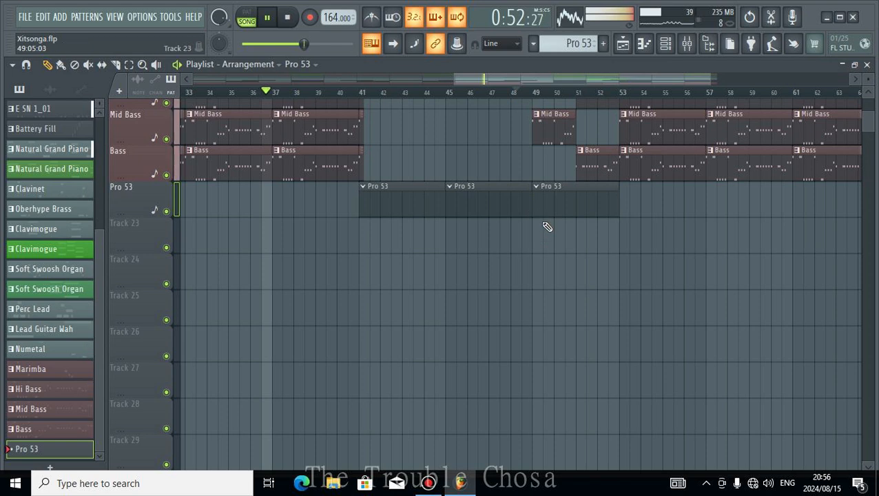
Delete the Pro 53 pattern with its clips and the Pro 53 track below Bass.
left_click(575, 43)
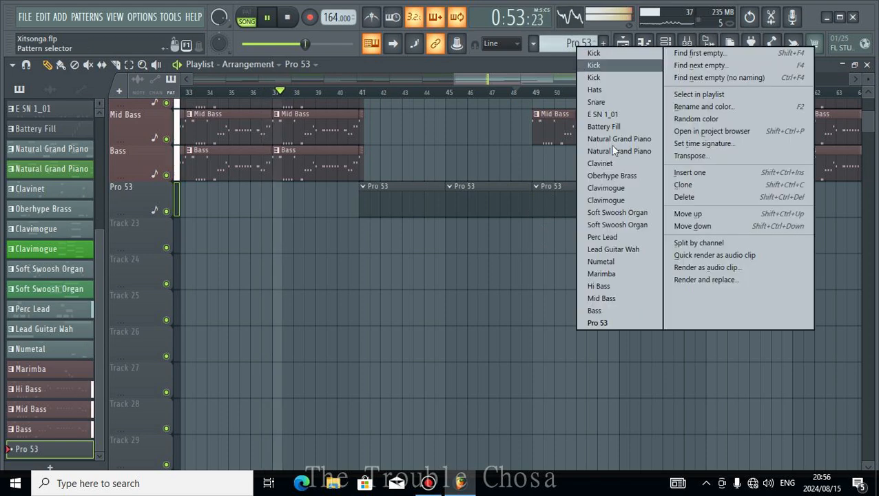
left_click(684, 197)
left_click(484, 284)
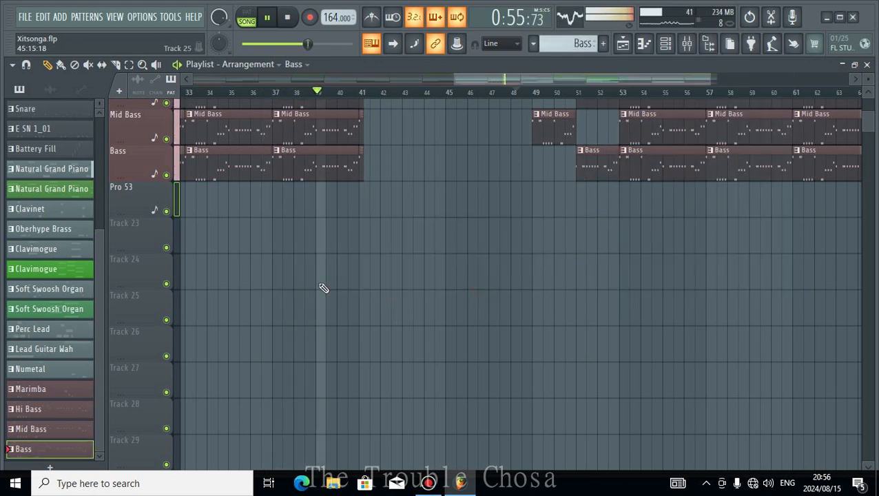
right_click(141, 210)
left_click(148, 422)
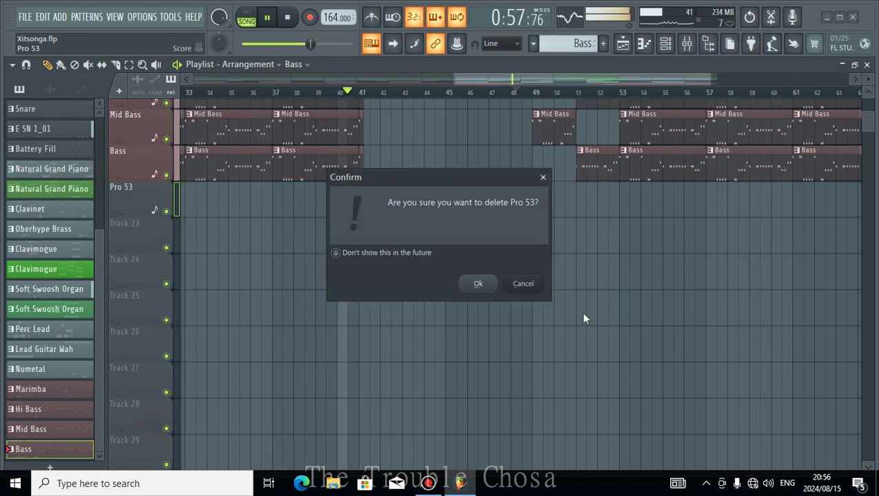
left_click(480, 284)
Examine the whole arrangement across all playlist tracks, from Kick down to Bass.
scroll(539, 284, "up", 10)
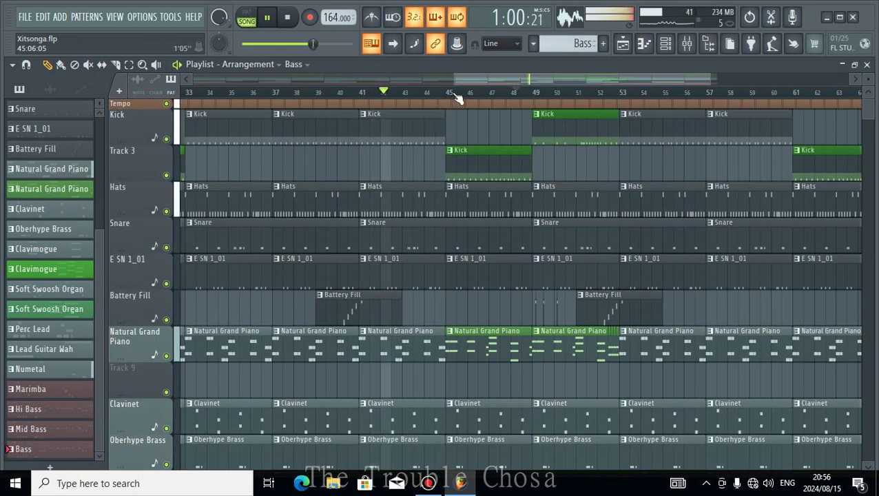
scroll(459, 99, "down", 4)
scroll(591, 316, "down", 10)
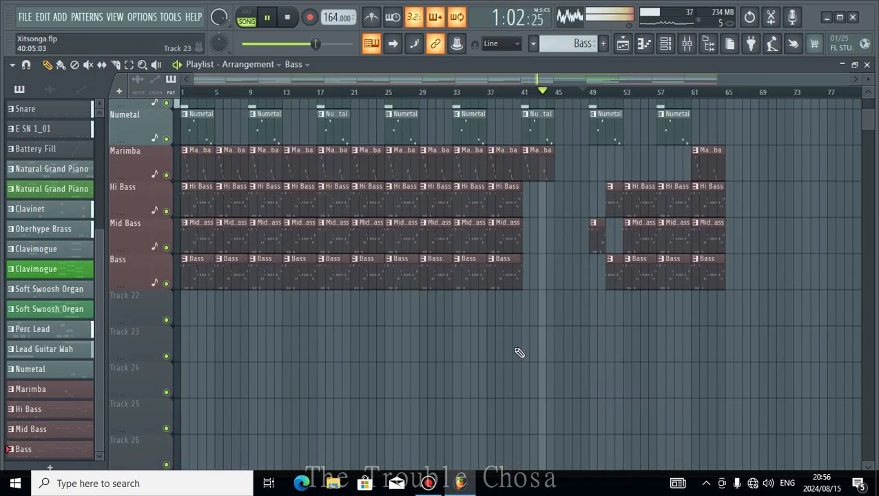
scroll(507, 324, "up", 2)
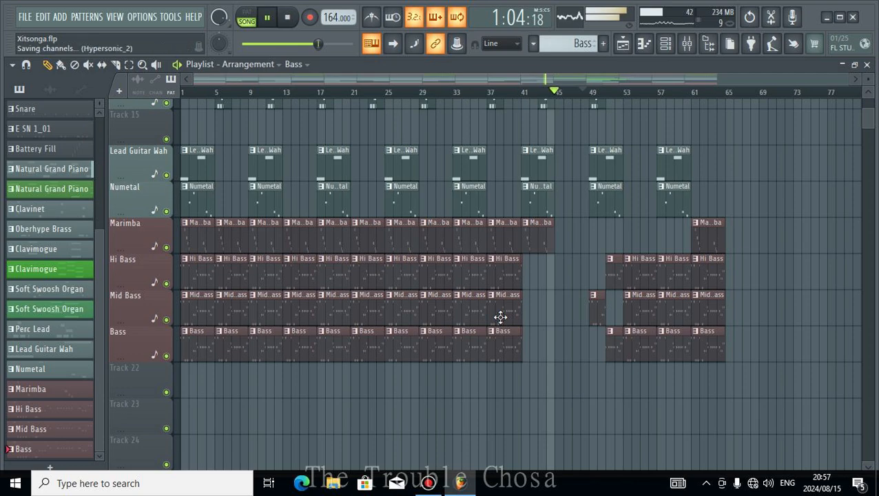
scroll(753, 294, "up", 14)
scroll(771, 286, "down", 8)
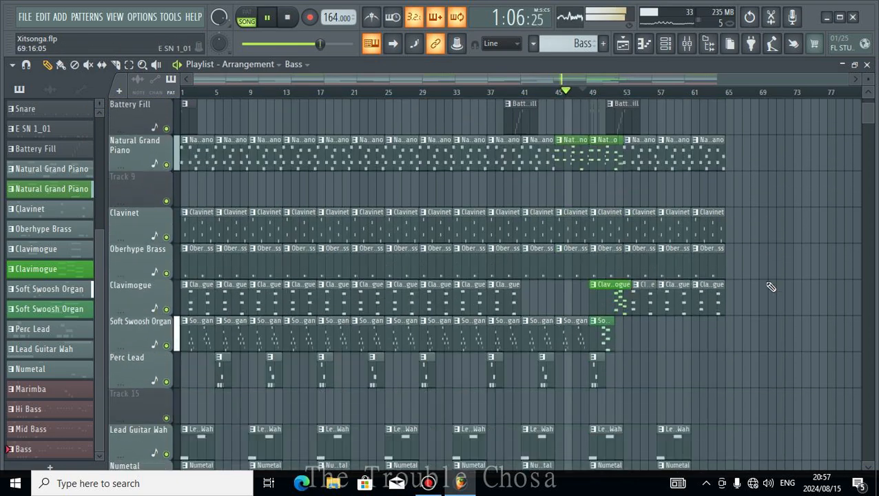
scroll(771, 287, "up", 3)
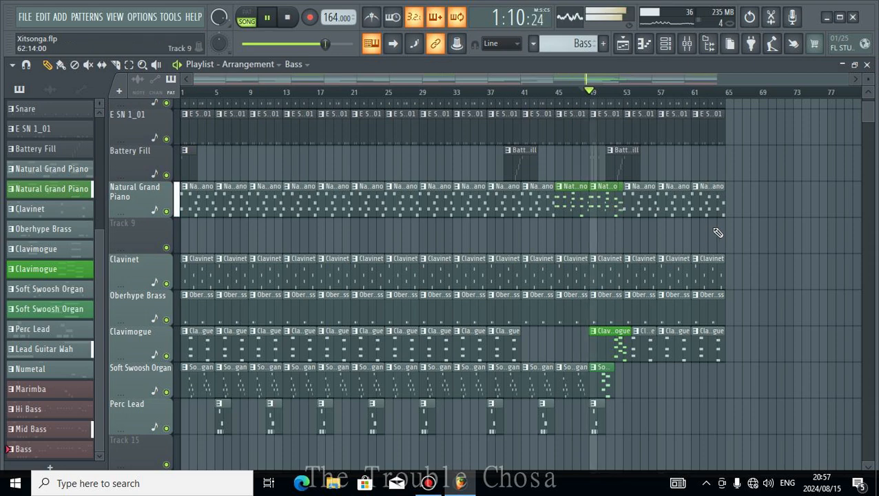
scroll(718, 230, "down", 5)
scroll(719, 232, "up", 9)
scroll(718, 232, "down", 12)
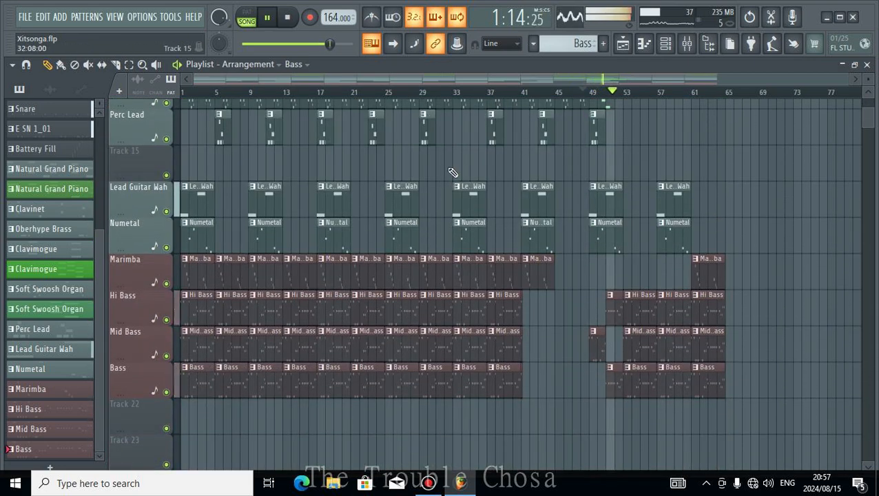
Duplicate the entire 64-bar arrangement twice and remove the clips from bar 169 onward.
key("ctrl+a")
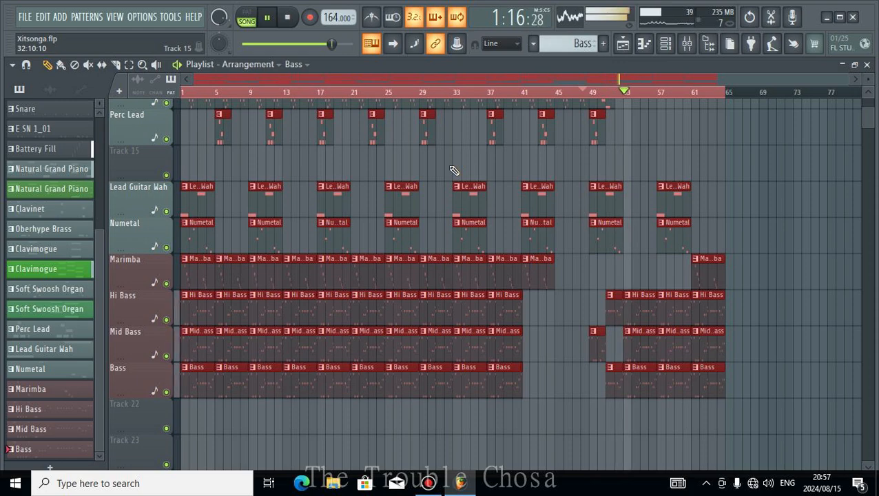
key("ctrl+b")
key("ctrl+b")
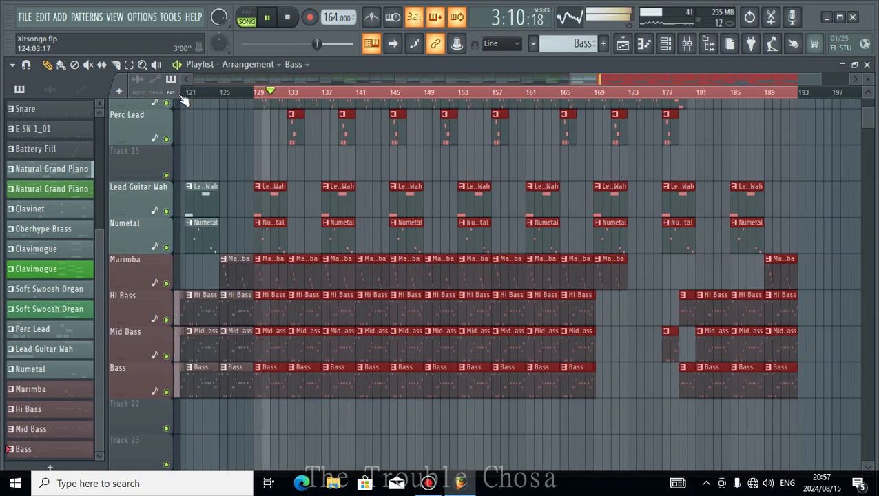
left_click_drag(599, 107, 791, 131)
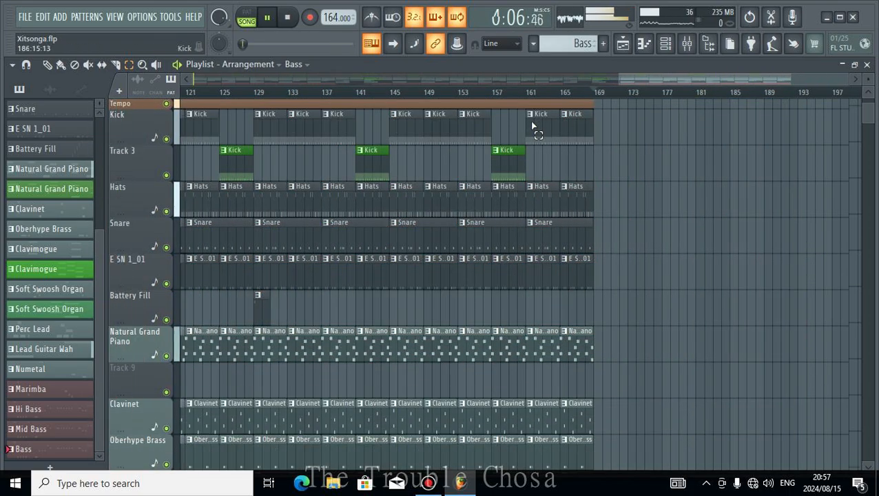
Delete the empty Track 9 between Natural Grand Piano and Clavinet.
scroll(582, 94, "down", 3)
scroll(468, 259, "down", 10)
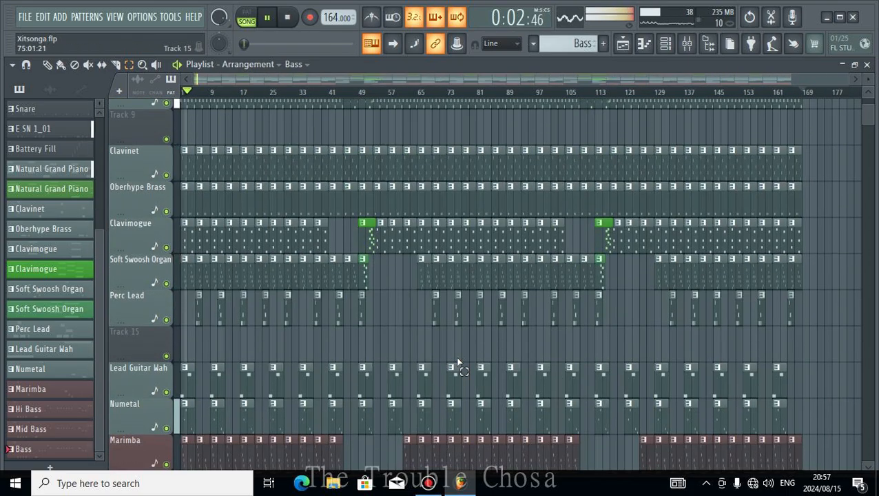
scroll(477, 338, "up", 8)
scroll(478, 336, "up", 5)
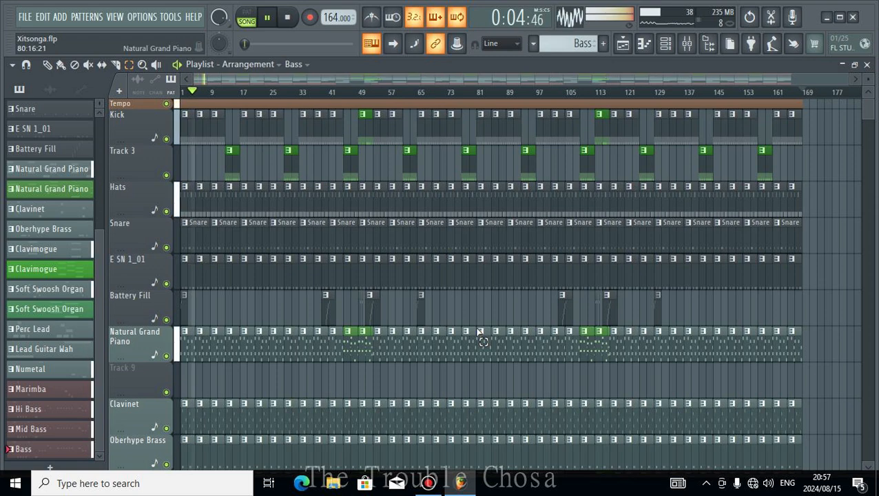
scroll(355, 334, "down", 6)
scroll(268, 257, "up", 3)
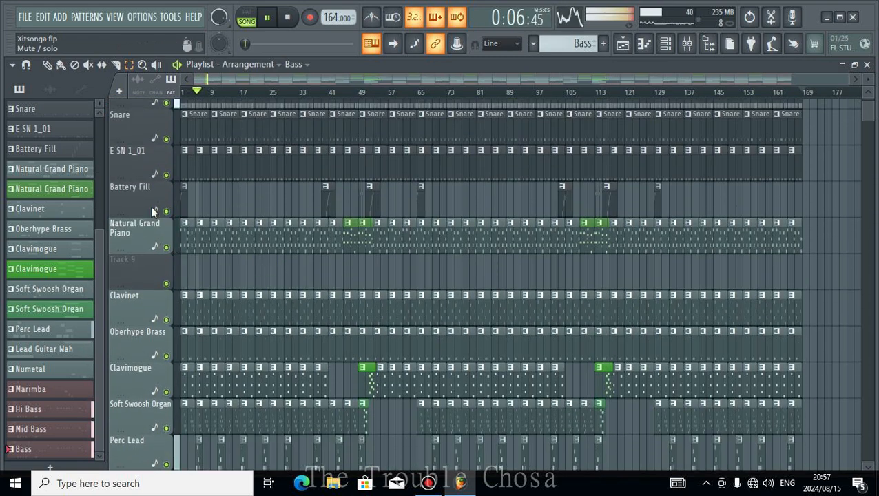
right_click(133, 267)
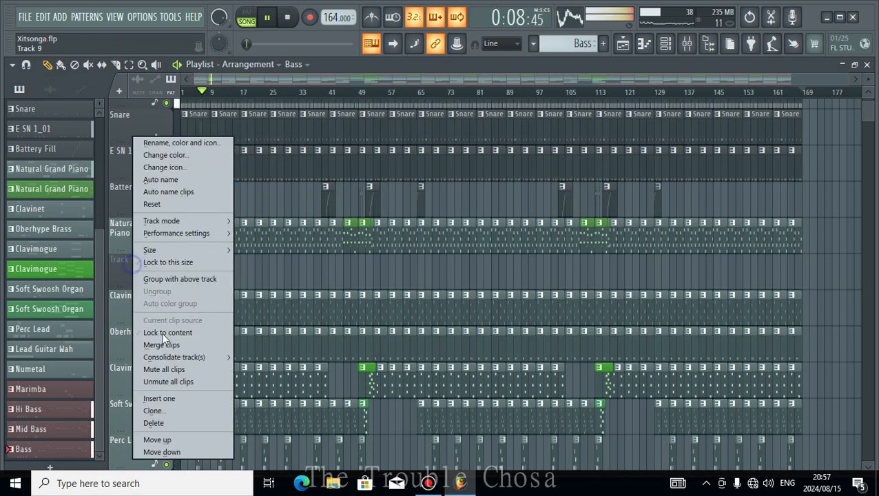
left_click(157, 424)
left_click(475, 288)
Delete the empty Track 14 between Perc Lead and Lead Guitar Wah.
scroll(330, 262, "down", 7)
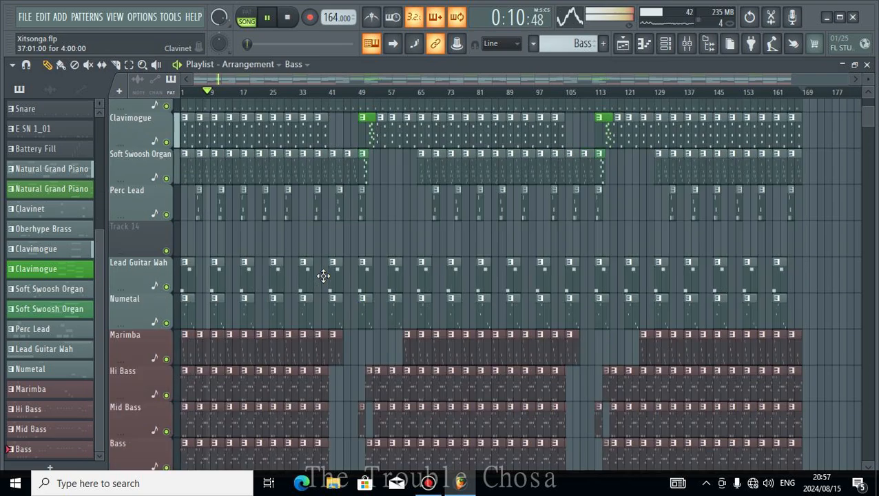
scroll(333, 252, "up", 4)
scroll(333, 252, "down", 3)
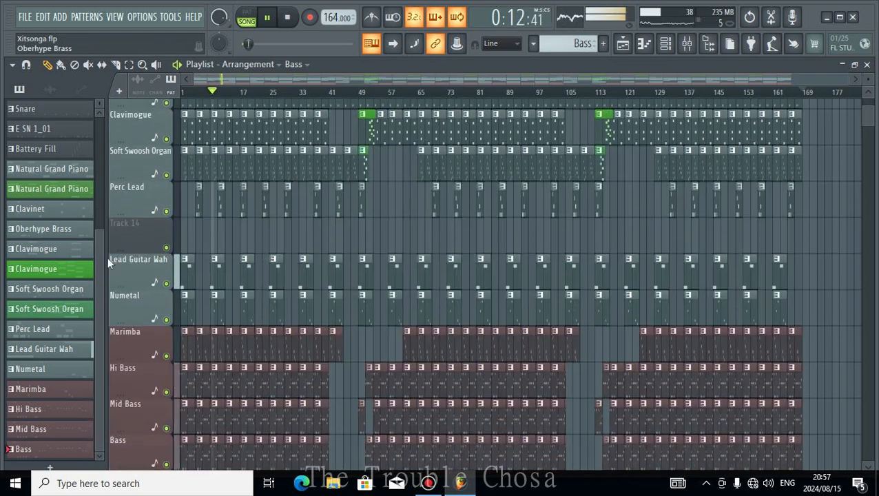
right_click(136, 237)
left_click(155, 423)
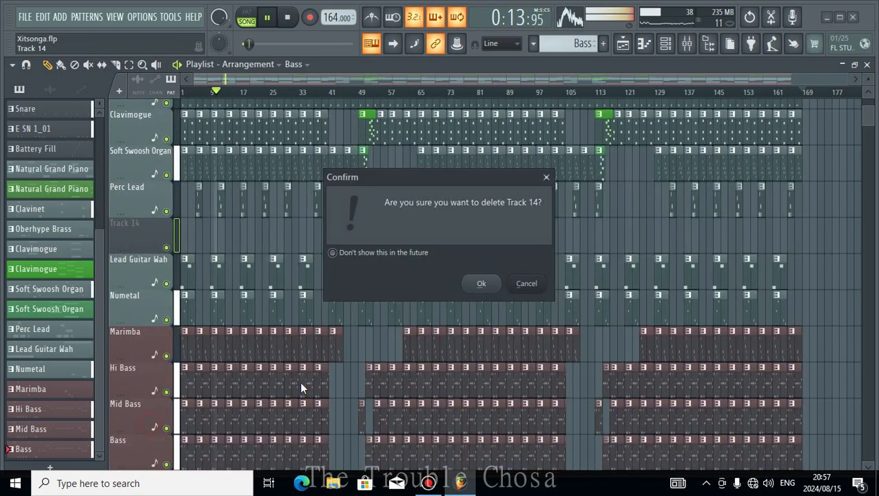
left_click(481, 285)
Examine the opening section of the extended arrangement from bar 1 on, across all tracks from Kick down to Bass.
scroll(277, 221, "down", 5)
scroll(251, 199, "up", 10)
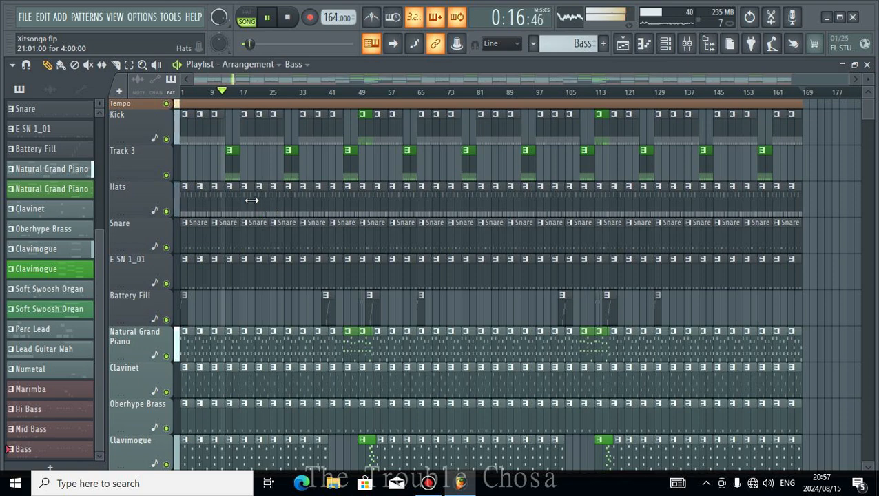
scroll(213, 101, "up", 6)
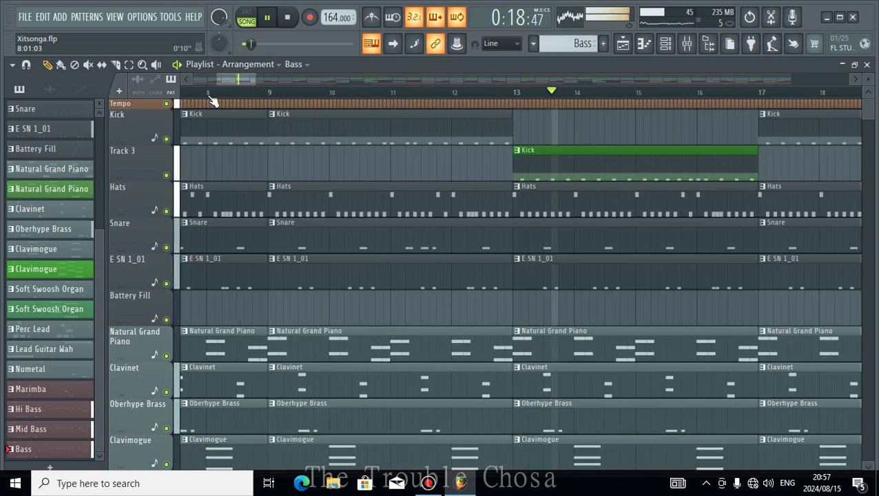
scroll(212, 100, "down", 1)
left_click_drag(241, 82, 75, 88)
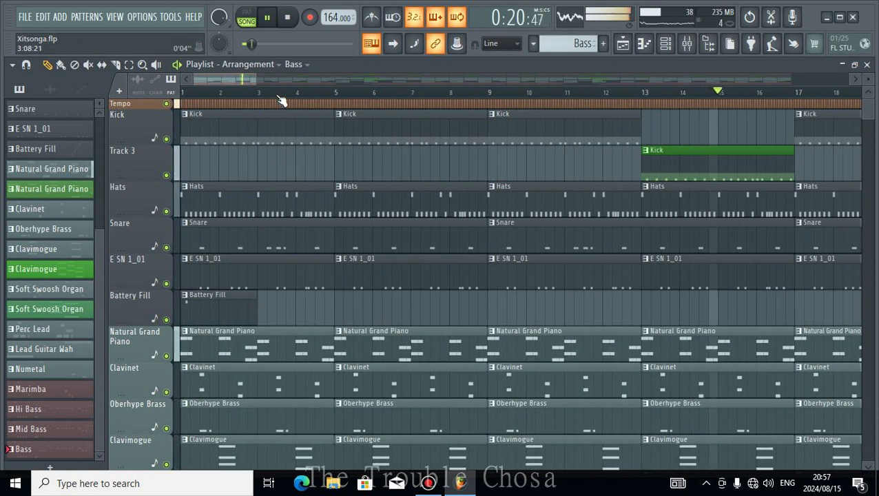
scroll(286, 99, "down", 1)
scroll(436, 267, "down", 8)
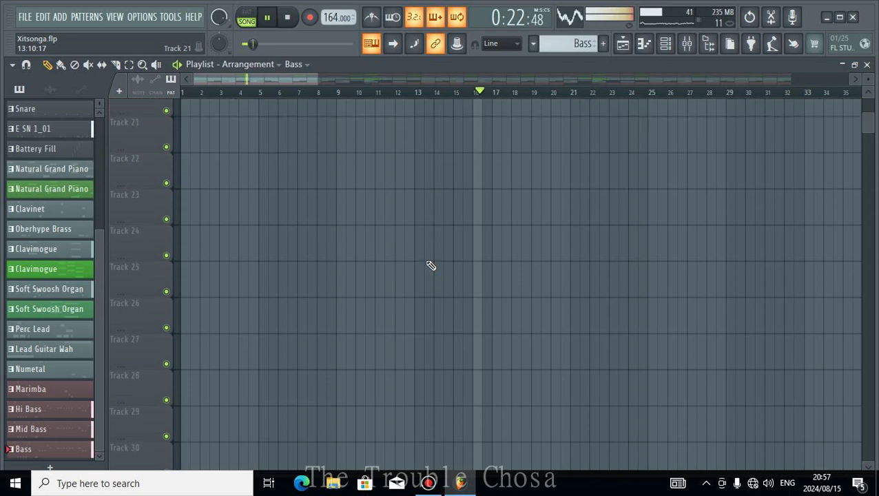
scroll(430, 265, "up", 8)
scroll(252, 98, "down", 2)
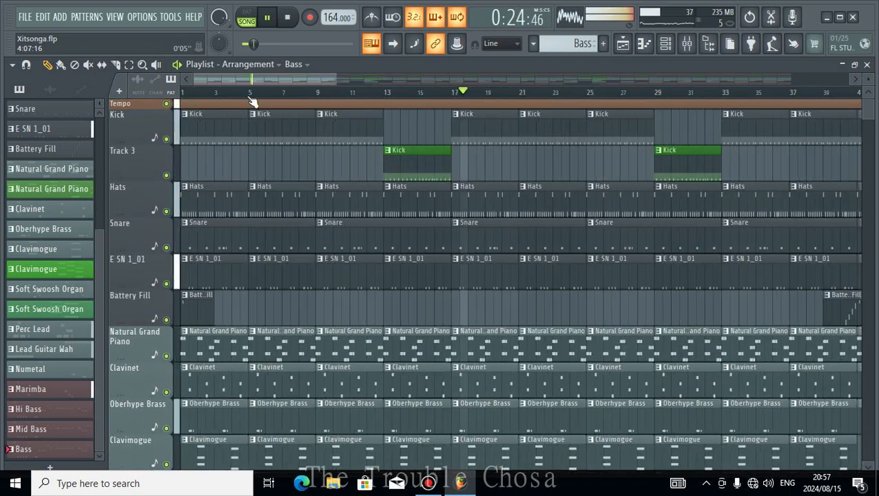
scroll(253, 99, "up", 1)
scroll(255, 98, "down", 1)
left_click_drag(259, 82, 180, 81)
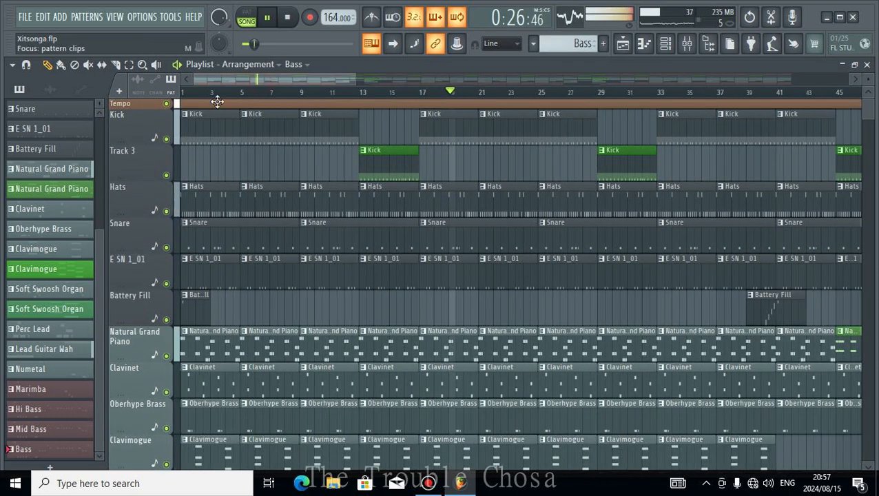
scroll(258, 102, "down", 2)
scroll(261, 100, "up", 3)
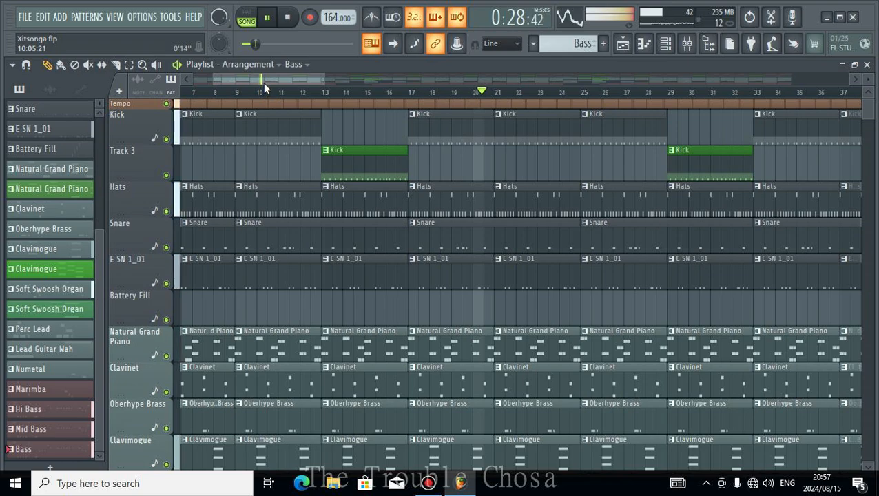
left_click_drag(263, 82, 199, 89)
scroll(242, 100, "down", 2)
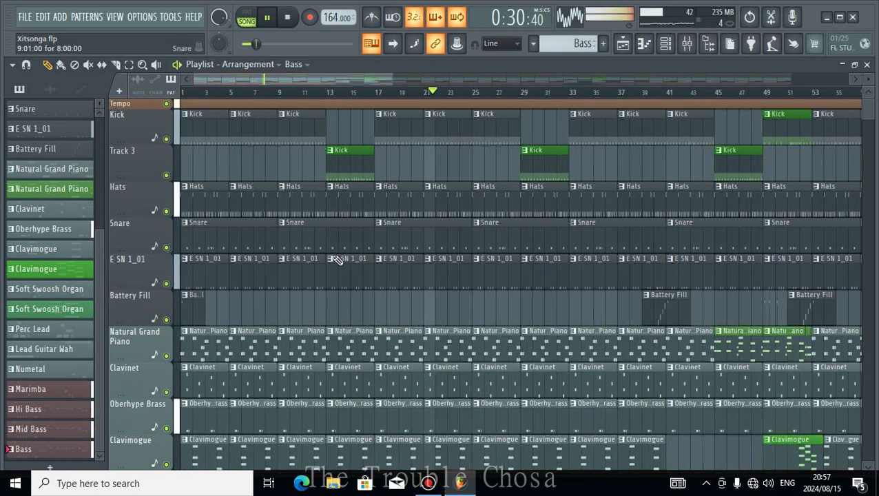
scroll(334, 258, "down", 15)
scroll(331, 256, "up", 15)
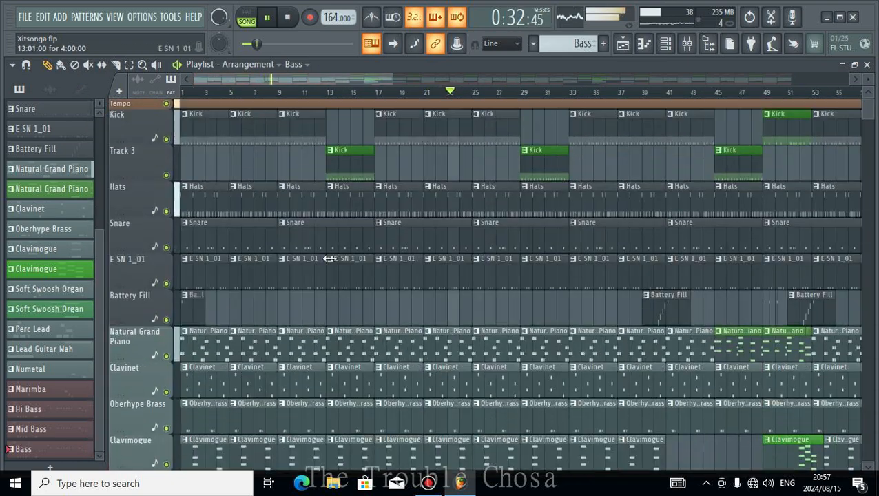
scroll(309, 301, "down", 5)
scroll(290, 293, "up", 5)
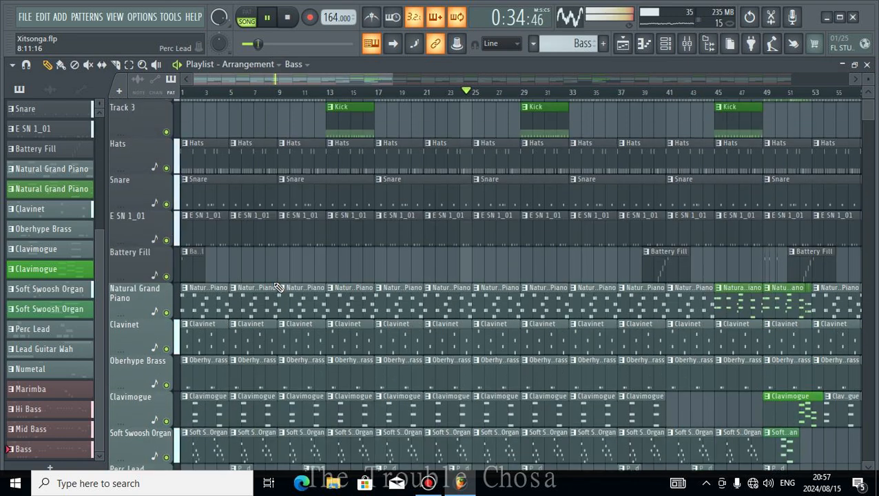
scroll(279, 288, "down", 4)
scroll(275, 277, "down", 4)
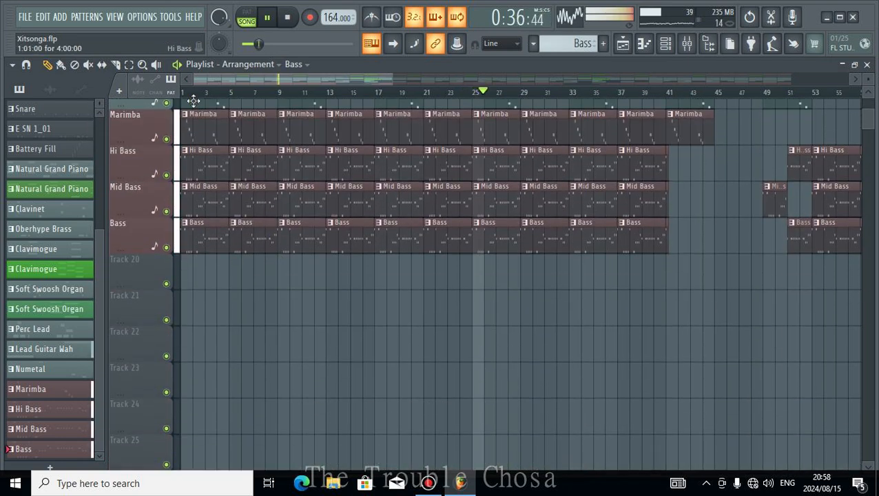
Delete the Hi Bass, Mid Bass and Bass clips in bars 1 to 4.
scroll(196, 96, "up", 4)
scroll(217, 81, "left", 2)
scroll(355, 326, "up", 4)
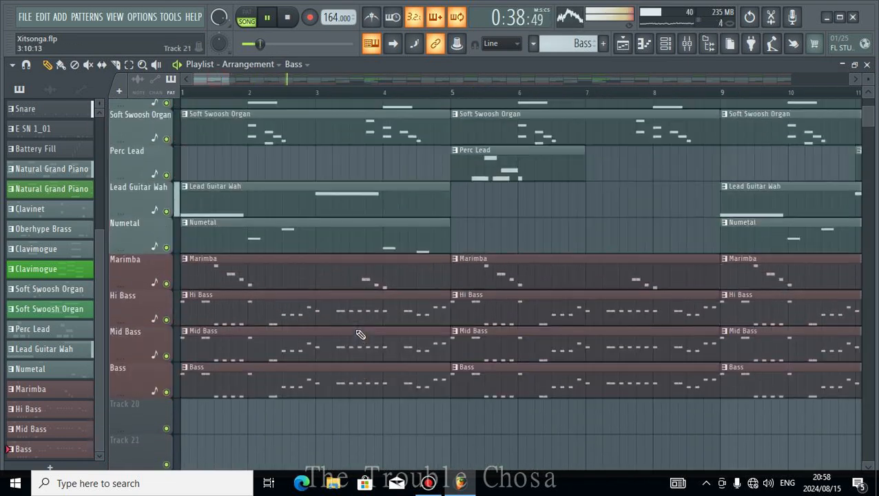
right_click(294, 316)
right_click(338, 348)
right_click(365, 379)
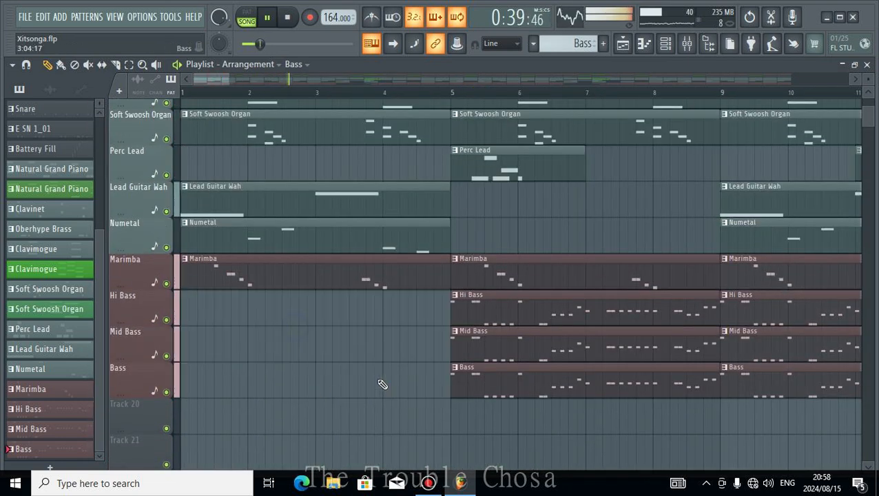
Delete the Mid Bass clip at bar 5 and trim the Bass clip there to start at bar 7.
right_click(600, 358)
left_click_drag(449, 383, 585, 383)
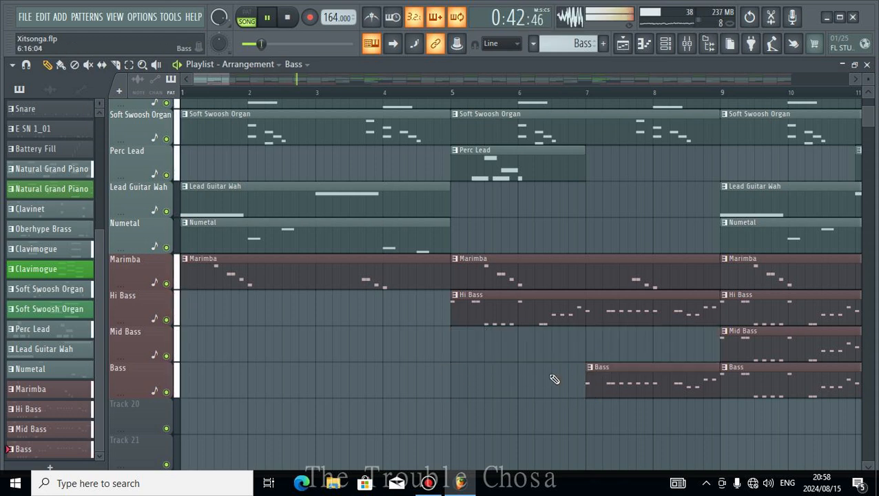
scroll(323, 329, "up", 3)
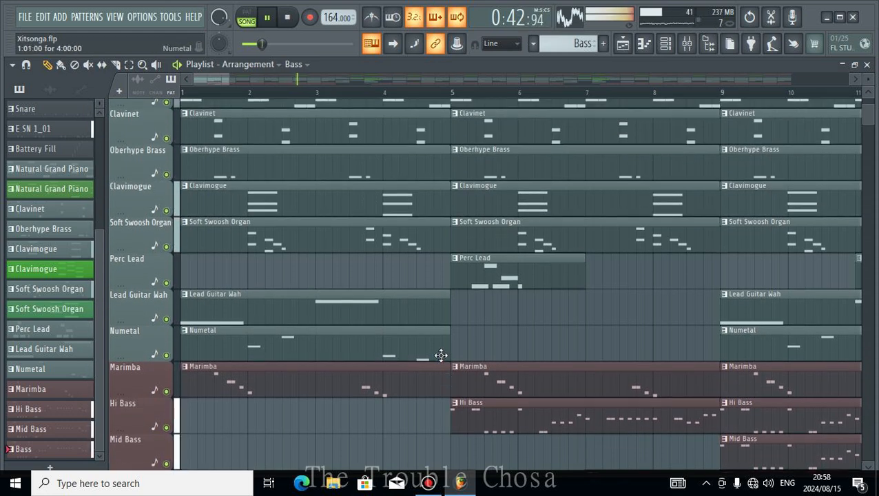
Remove the Soft Swoosh Organ and Perc Lead clips before bar 9, and trim the first Lead Guitar Wah and Numetal clips to start at bar 2.
left_click(288, 19)
scroll(349, 190, "down", 4)
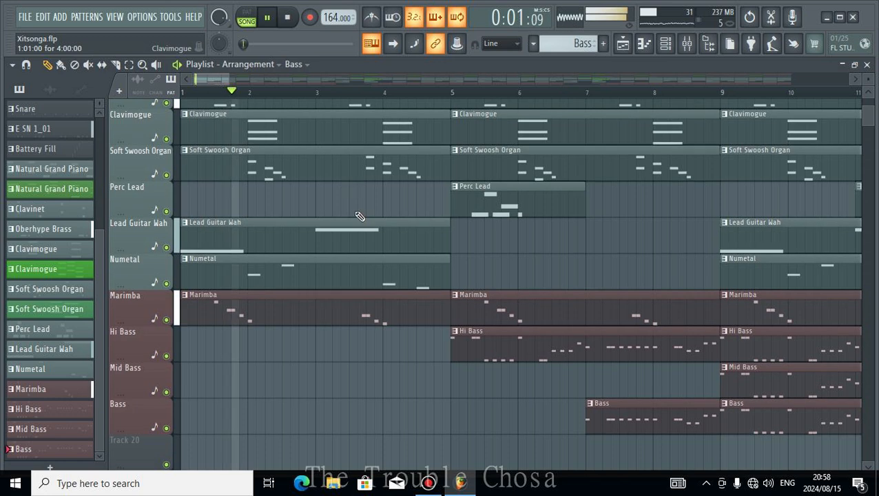
scroll(372, 332, "up", 2)
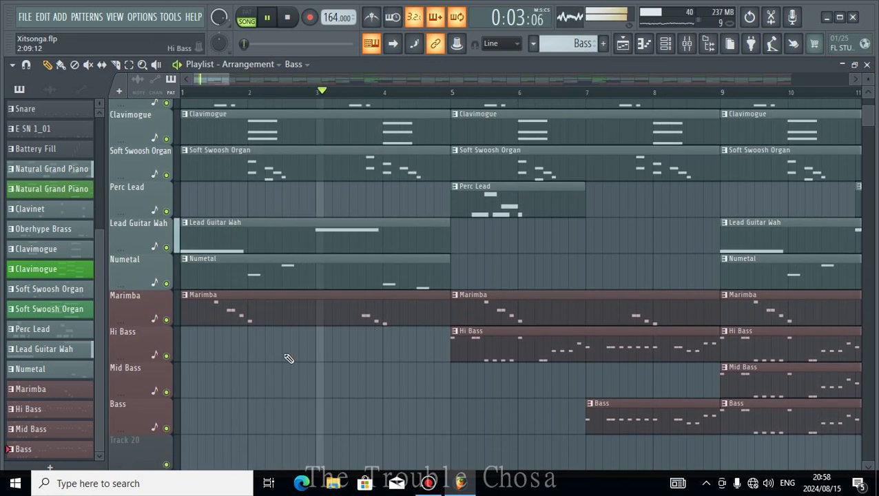
key("space")
key("space")
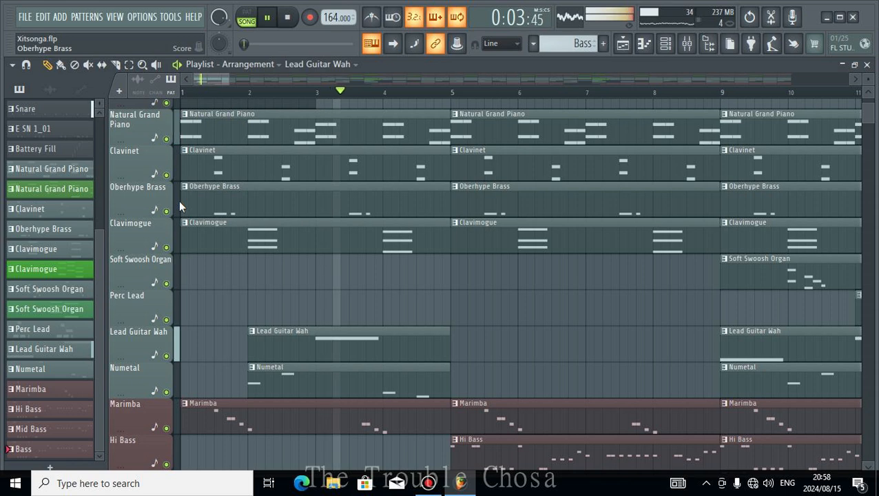
Clear Oberhype Brass, Natural Grand Piano and Clavinet from bars 1 to 4, and trim the next piano clip to start midway through bar 8.
right_click(209, 207)
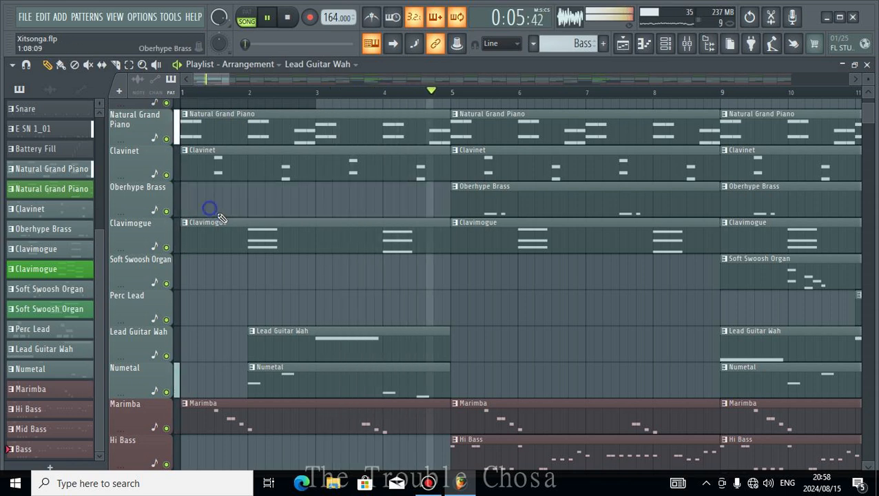
scroll(270, 265, "up", 1)
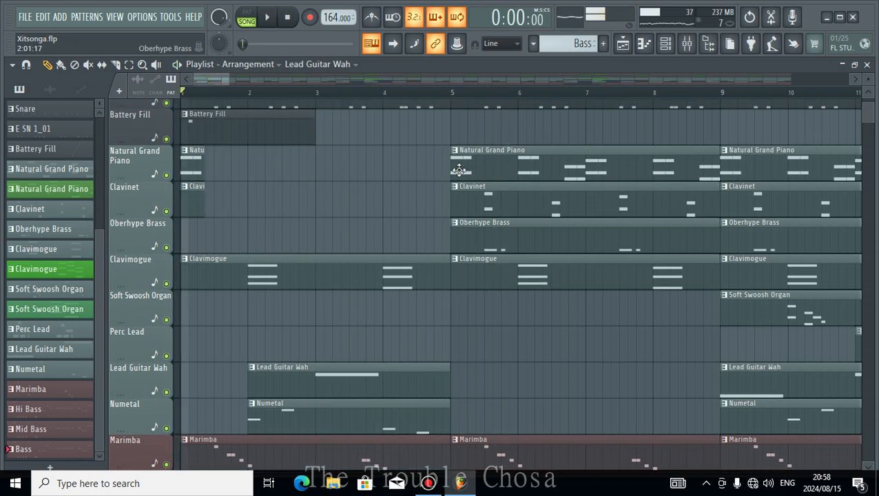
left_click_drag(454, 165, 709, 172)
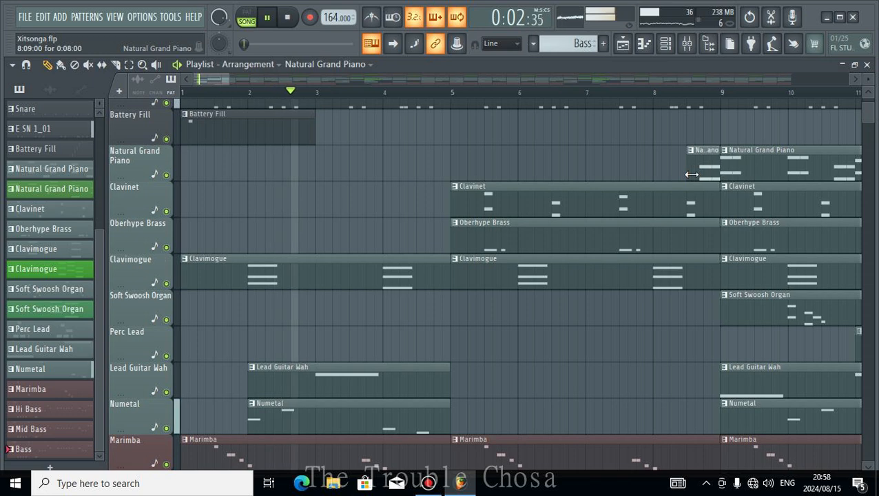
Move the first Battery Fill clip to start at bar 2.
scroll(475, 247, "down", 4)
scroll(370, 262, "up", 4)
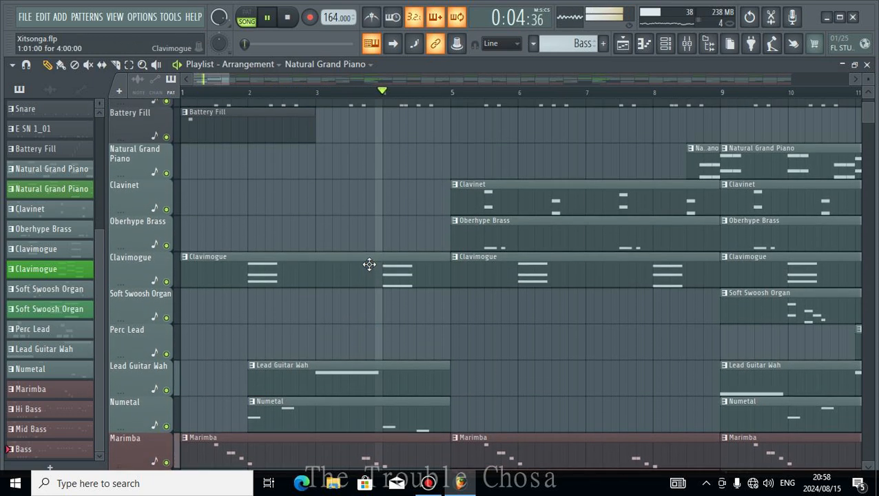
scroll(209, 274, "up", 3)
left_click_drag(225, 241, 247, 239)
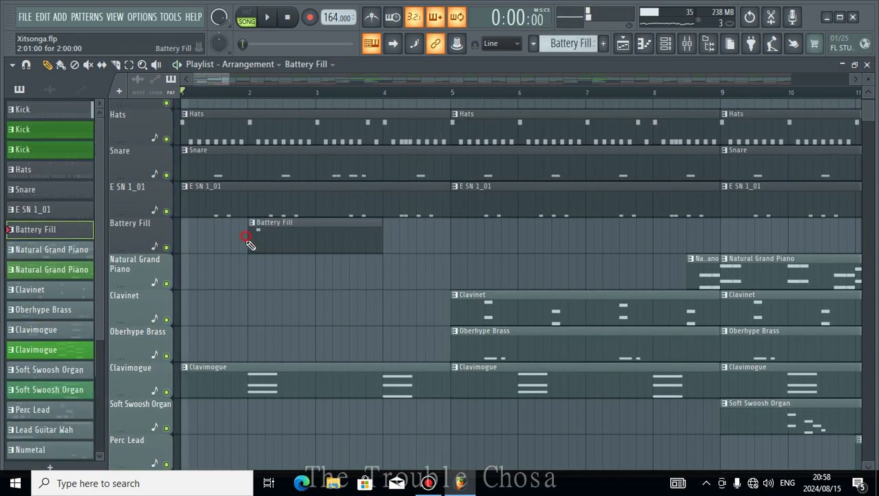
Trim the first E SN 1_01 clip to start at bar 2, and check the intro's tracks down to Bass during playback.
scroll(202, 229, "up", 2)
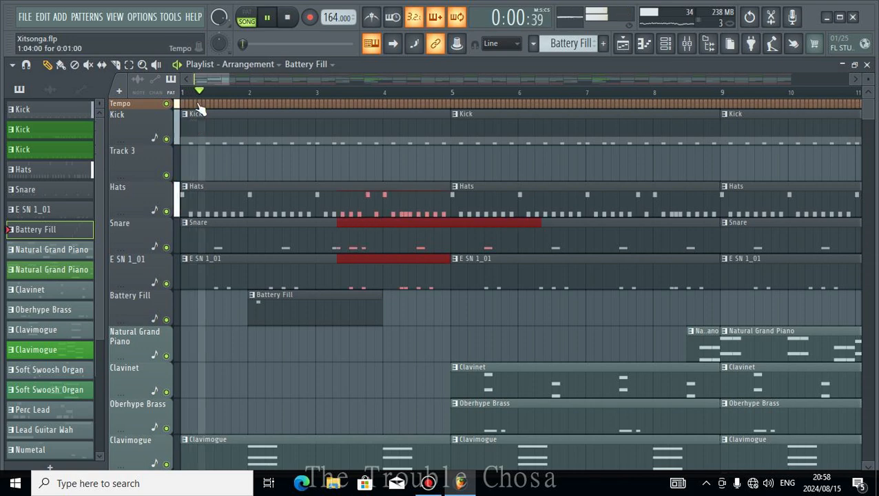
scroll(396, 237, "down", 5)
scroll(382, 226, "down", 6)
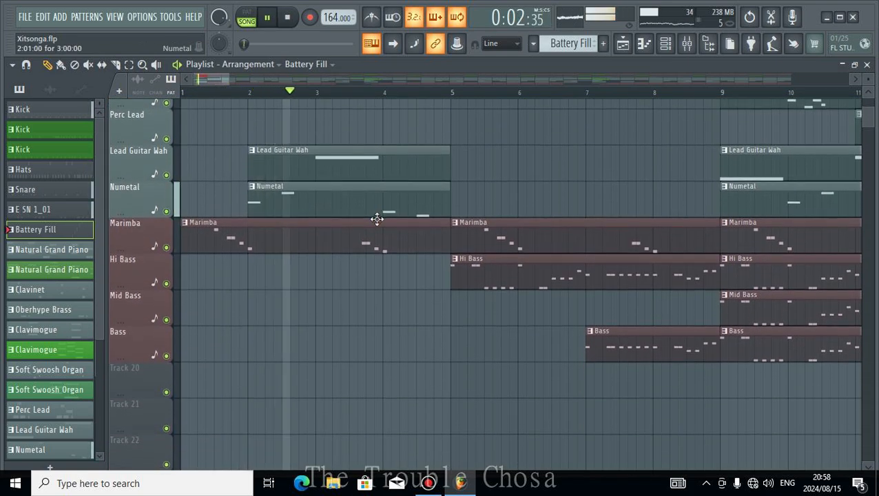
scroll(372, 220, "up", 5)
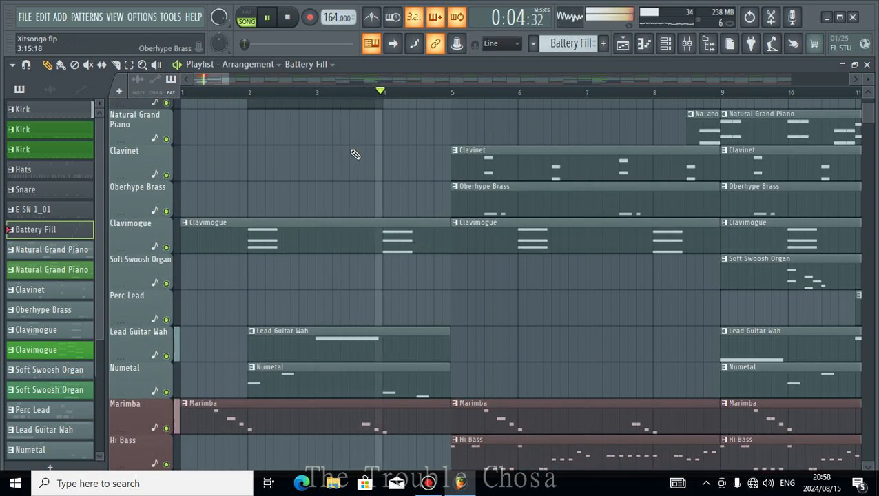
scroll(358, 94, "down", 5)
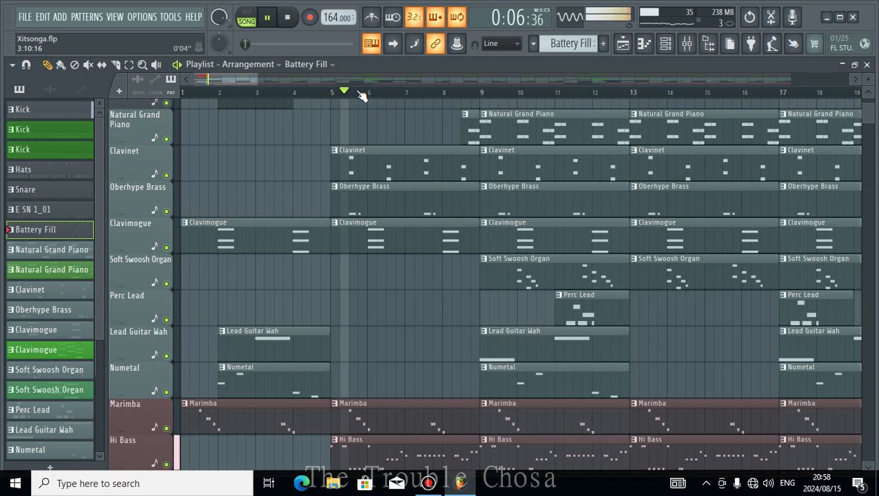
scroll(424, 248, "down", 8)
scroll(423, 246, "up", 10)
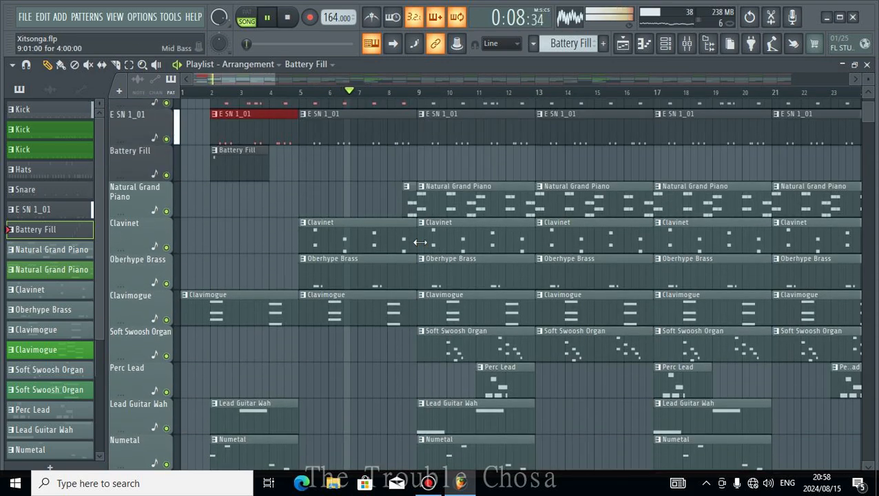
Place a Battery Fill clip at bar 7 on the Battery Fill track.
scroll(468, 261, "down", 3)
scroll(491, 272, "up", 5)
scroll(491, 272, "up", 2)
scroll(420, 94, "down", 3)
key("space")
key("space")
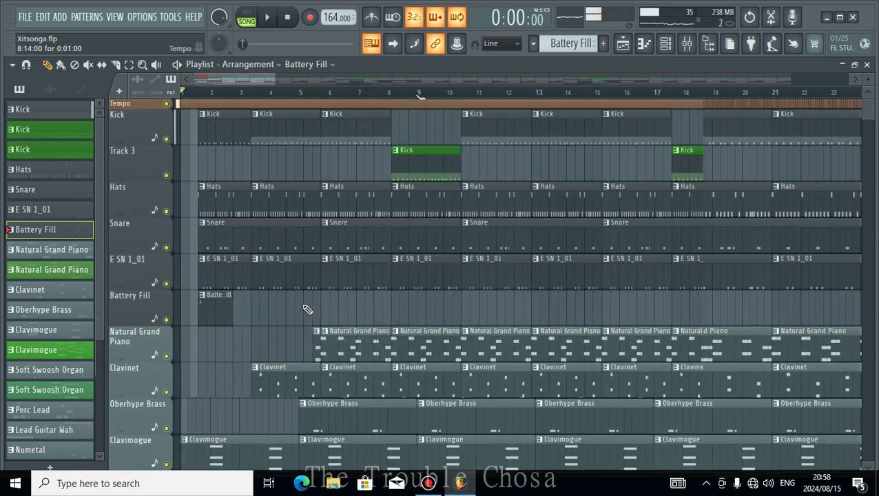
left_click(315, 312)
left_click_drag(354, 312, 329, 318)
scroll(315, 96, "up", 5)
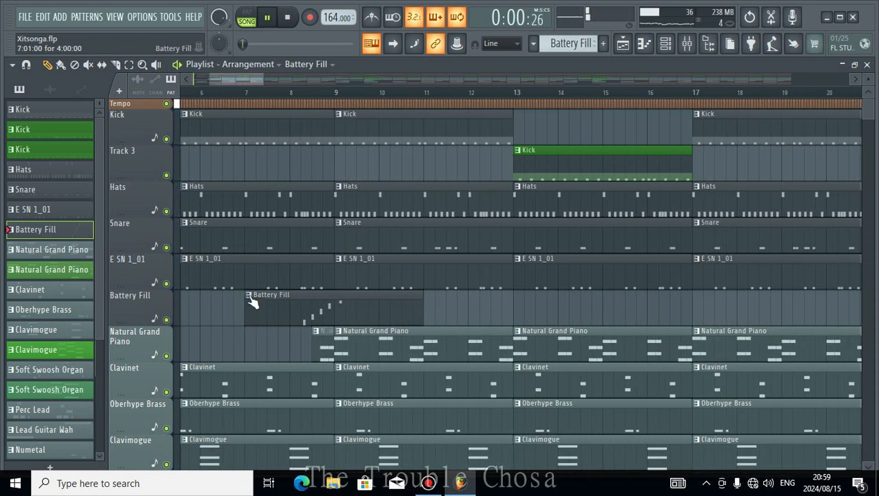
Make the bar 7 Battery Fill clip a unique pattern and rework its Mashakeni Tom hits into v4 and v3 pairs around bar 2.
left_click(251, 298)
left_click(283, 381)
double_click(268, 314)
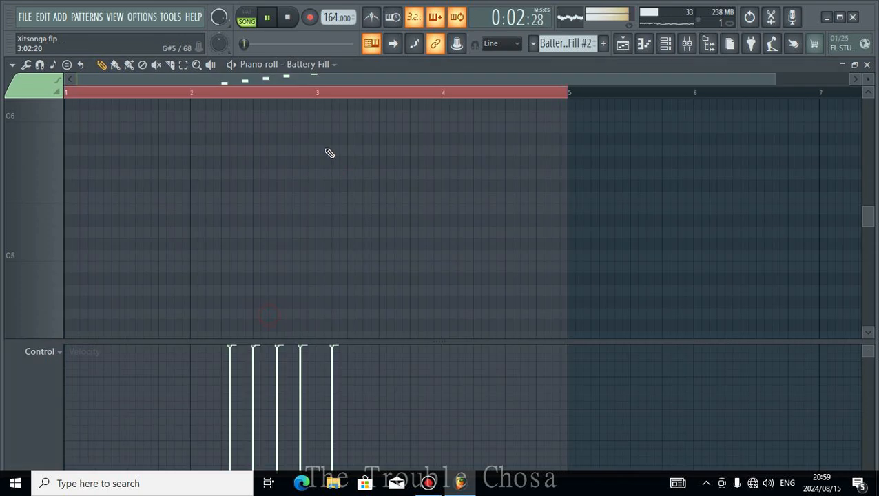
scroll(314, 103, "down", 1)
scroll(308, 197, "down", 10)
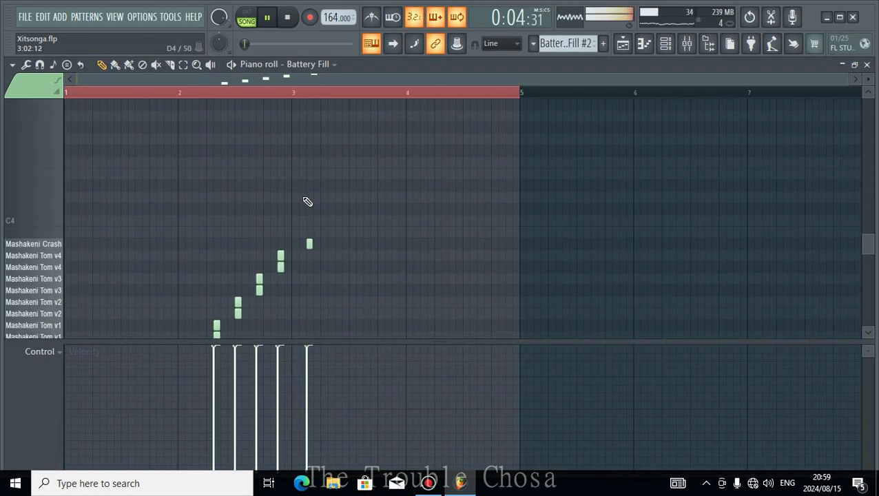
scroll(308, 201, "up", 3)
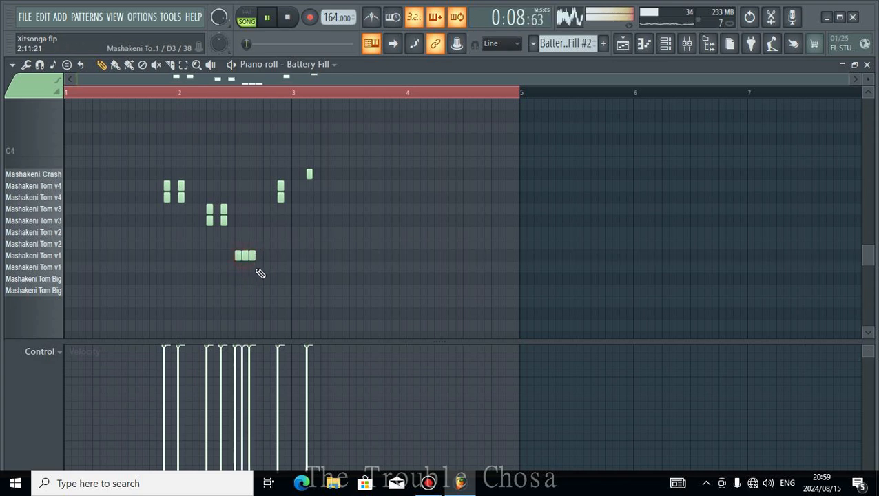
Clear the Mashakeni Tom v1 notes from the fill and add a second Tom v4 pair just before the existing one ahead of bar 3.
left_click(259, 255)
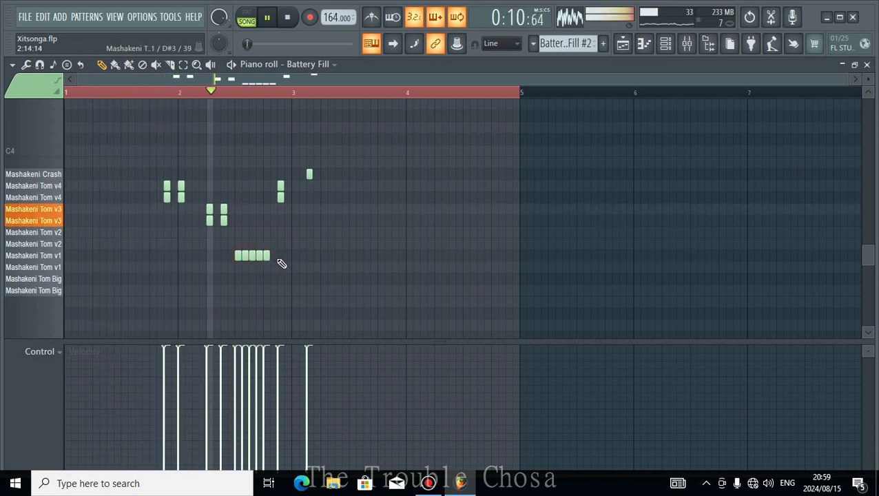
right_click(267, 258)
key("space")
key("ctrl+z")
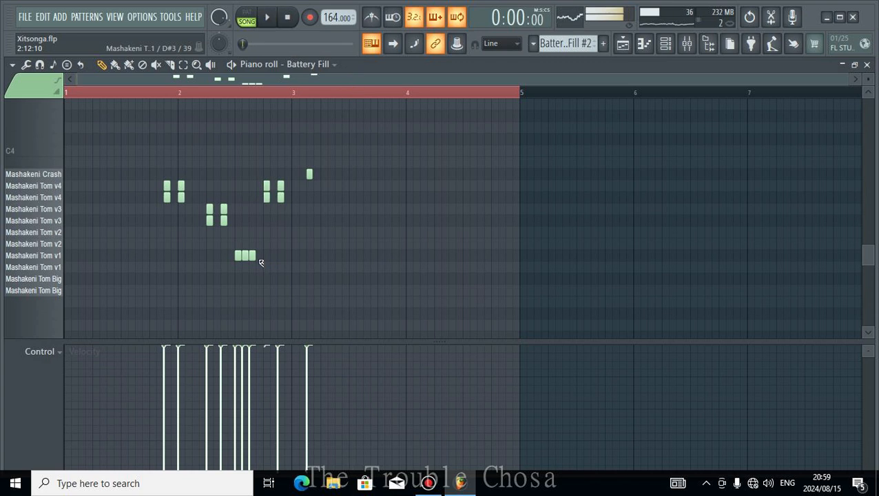
right_click(252, 257)
key("space")
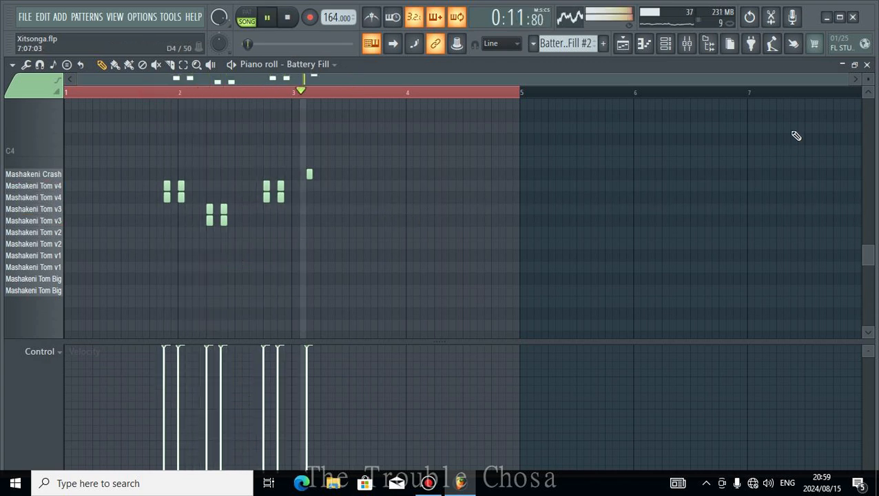
left_click(867, 65)
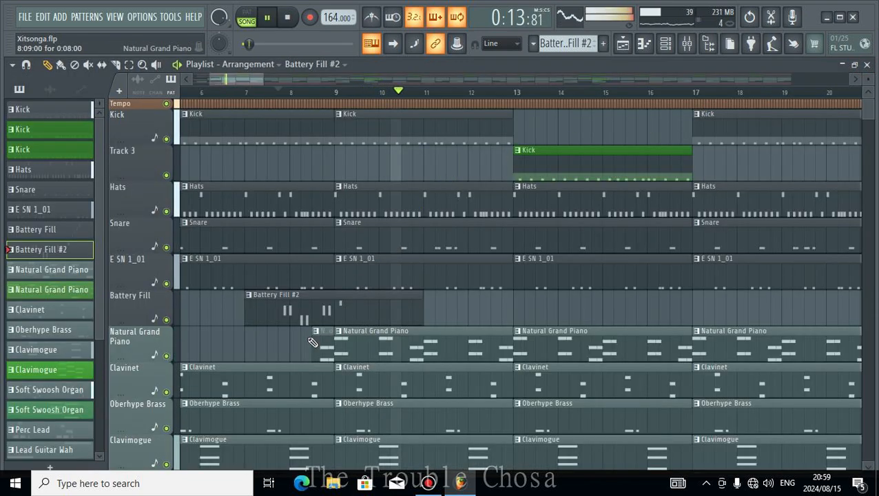
Rename the bar 7 fill pattern to Battery Fill without the number and color it olive yellow.
right_click(251, 302)
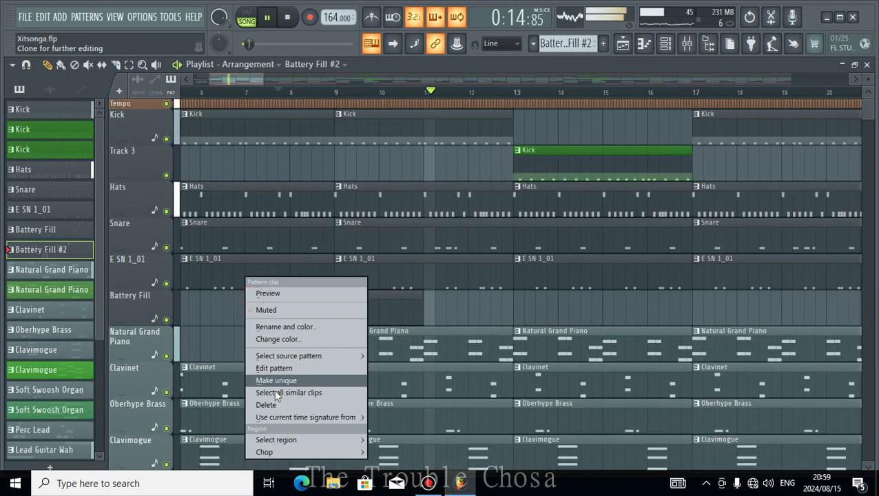
left_click(285, 326)
key("BackSpace")
key("BackSpace")
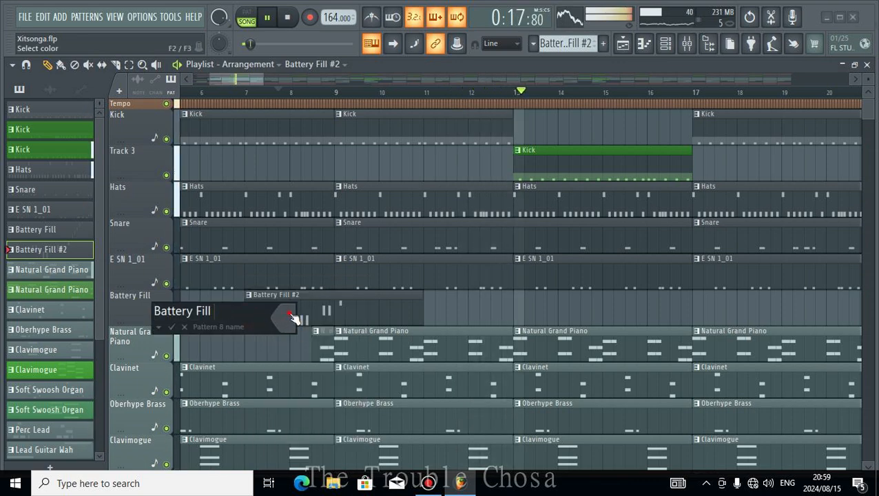
left_click(289, 317)
double_click(432, 233)
key("Return")
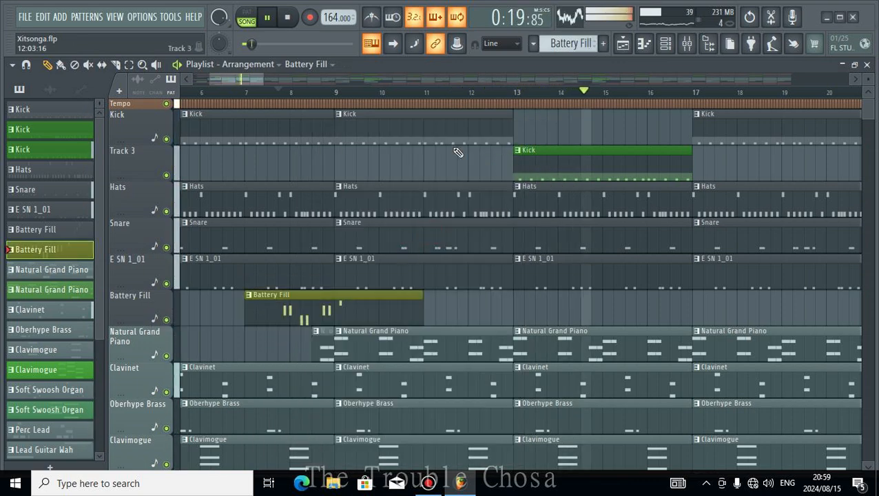
Play the arrangement around the new fill and again from the start, checking the intro's tracks down to Bass.
left_click_drag(269, 91, 317, 140)
scroll(317, 140, "down", 11)
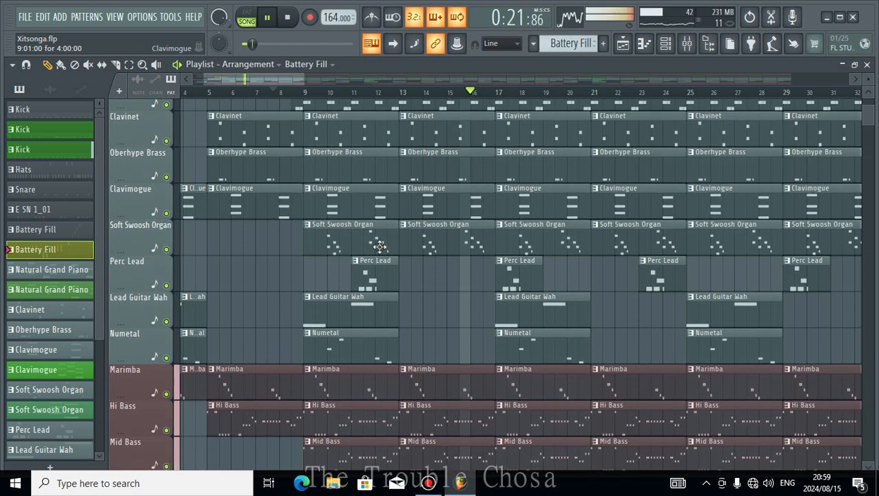
key("space")
key("space")
scroll(305, 226, "up", 4)
key("space")
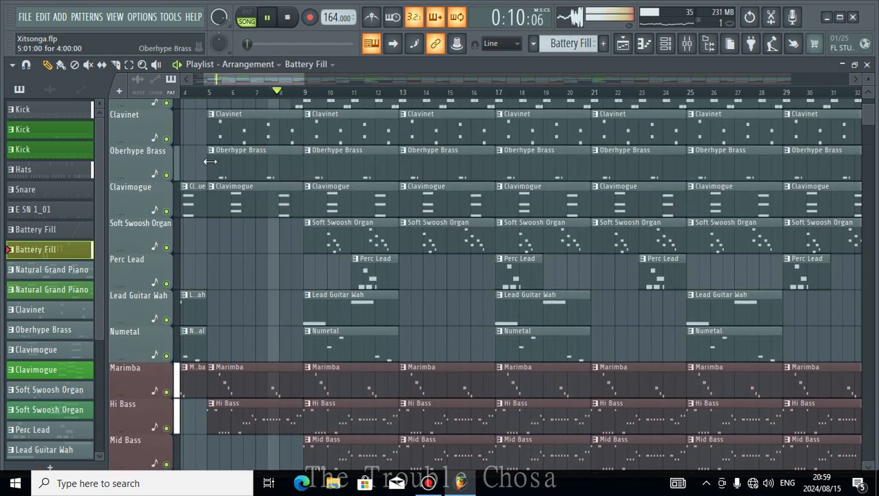
scroll(439, 238, "up", 7)
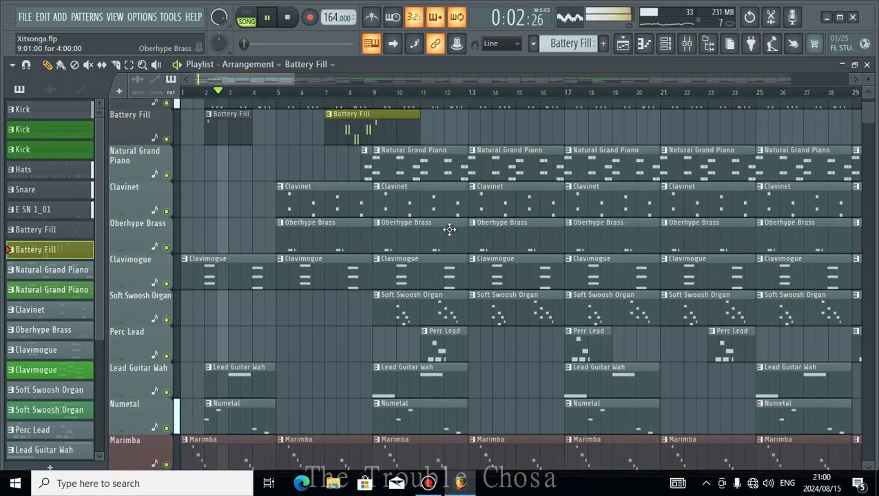
scroll(419, 104, "down", 2)
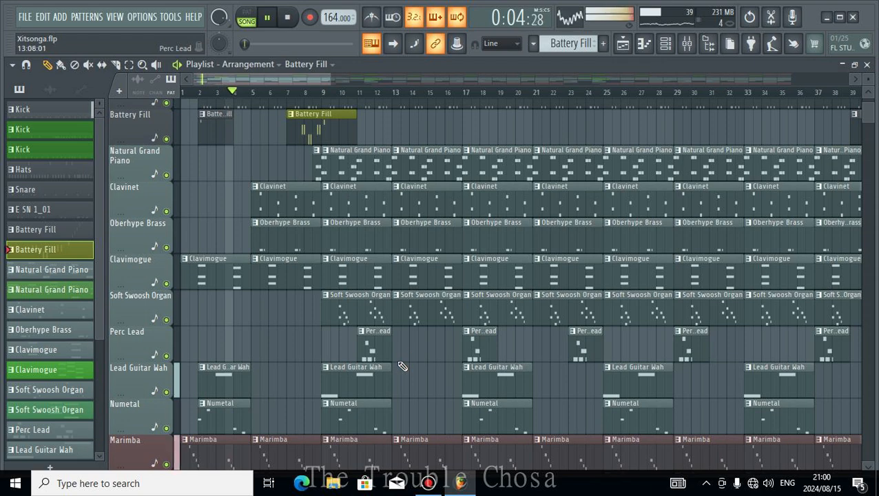
scroll(403, 366, "down", 4)
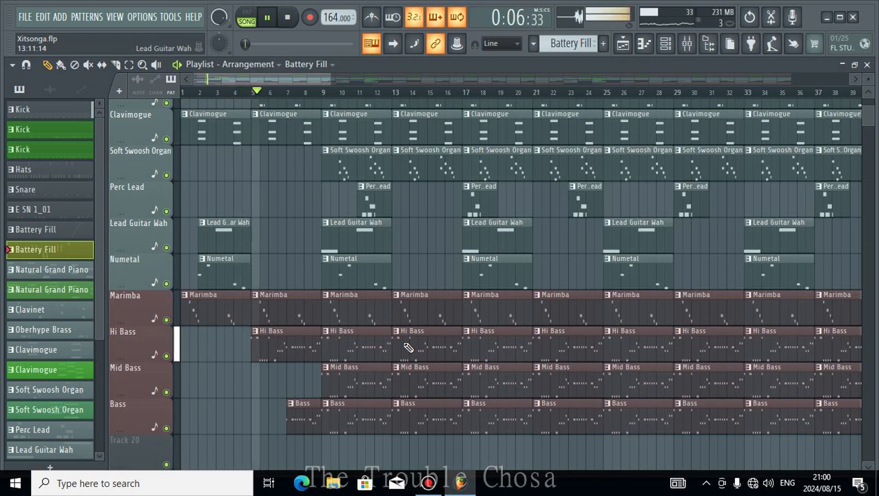
Delete the Numetal, Lead Guitar Wah and Soft Swoosh Organ clips at bar 9 and the Perc Lead clip at bar 11.
right_click(351, 275)
right_click(354, 245)
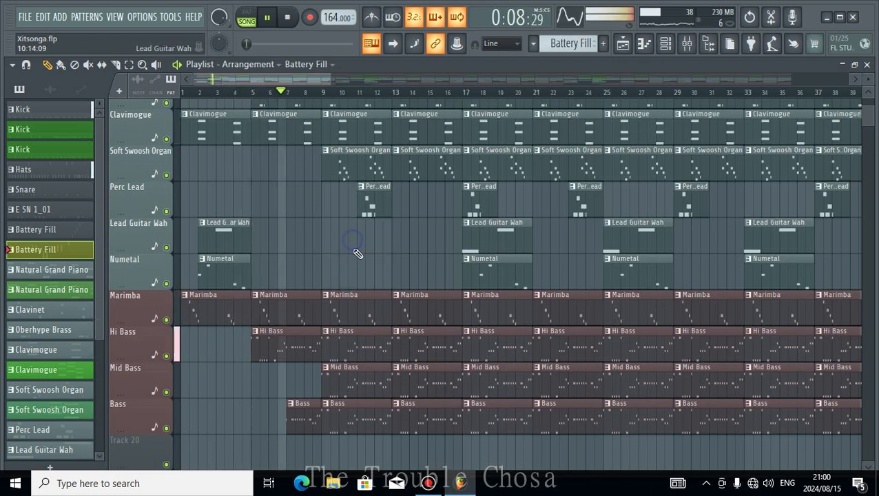
scroll(357, 252, "up", 3)
right_click(369, 315)
right_click(371, 281)
scroll(393, 321, "up", 2)
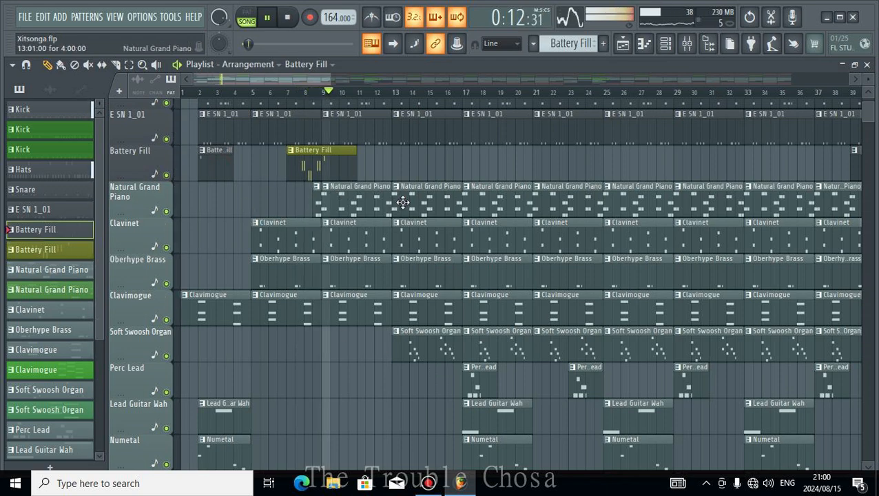
Delete the Numetal and Lead Guitar Wah clips at bar 17, and replay the song from the start.
scroll(396, 199, "down", 3)
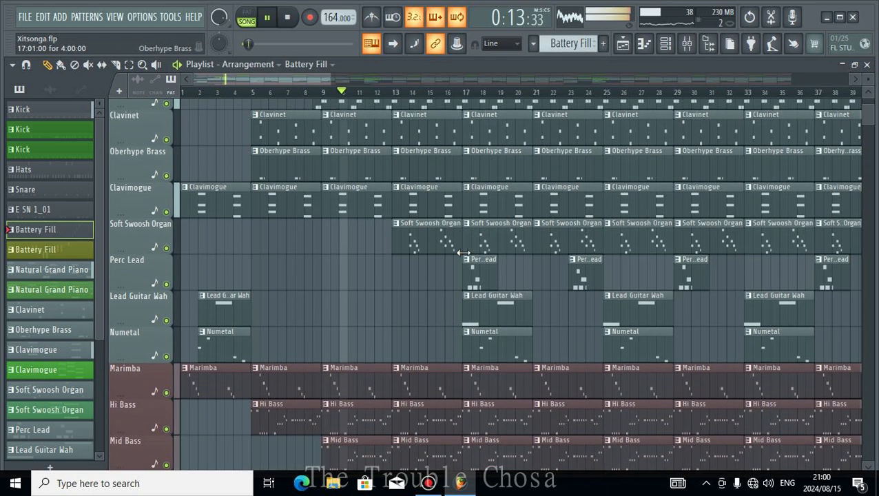
right_click(490, 345)
right_click(490, 313)
scroll(428, 185, "up", 3)
key("space")
key("space")
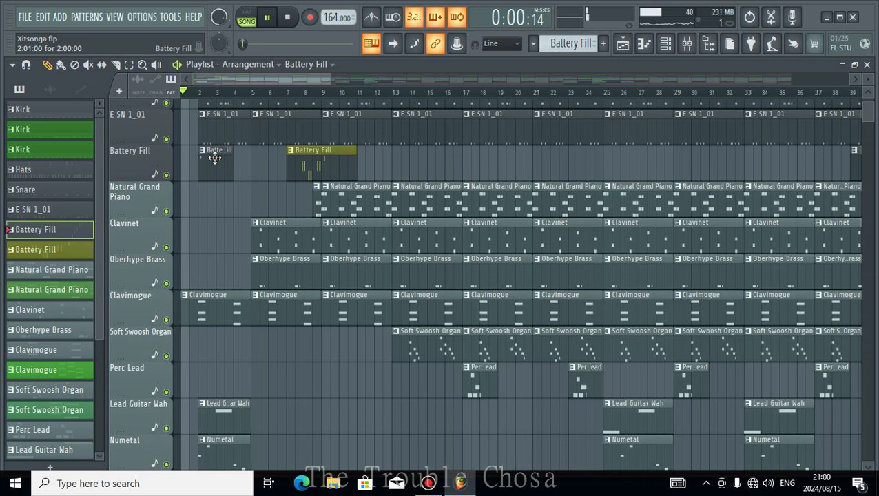
Create an automation clip for the Master volume on the first empty playlist track below Bass.
scroll(454, 241, "down", 4)
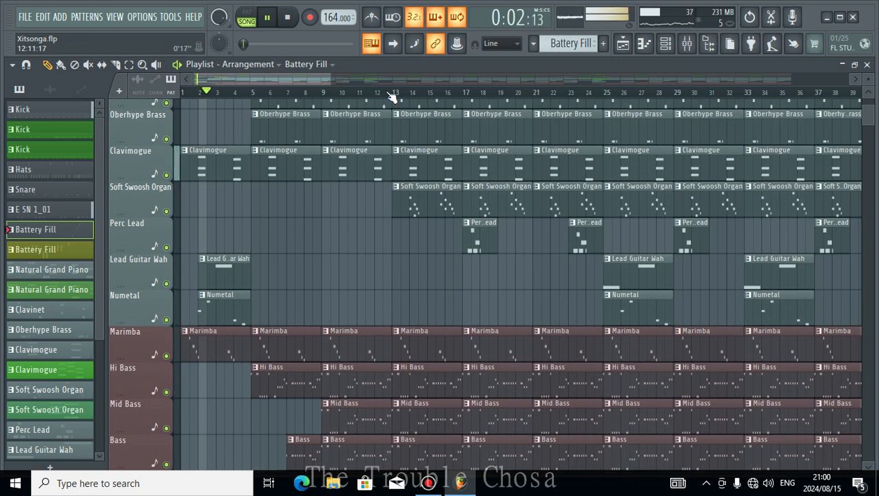
scroll(393, 97, "down", 4)
scroll(467, 273, "down", 7)
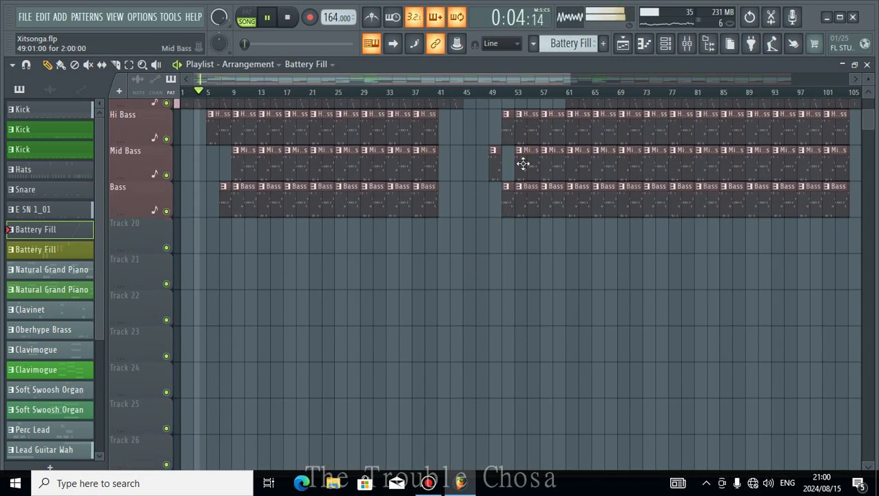
left_click(687, 45)
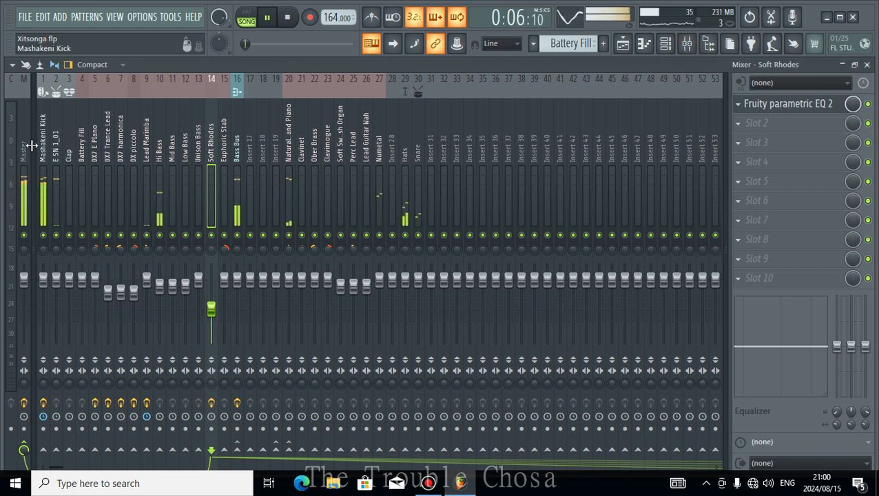
left_click(26, 148)
right_click(23, 279)
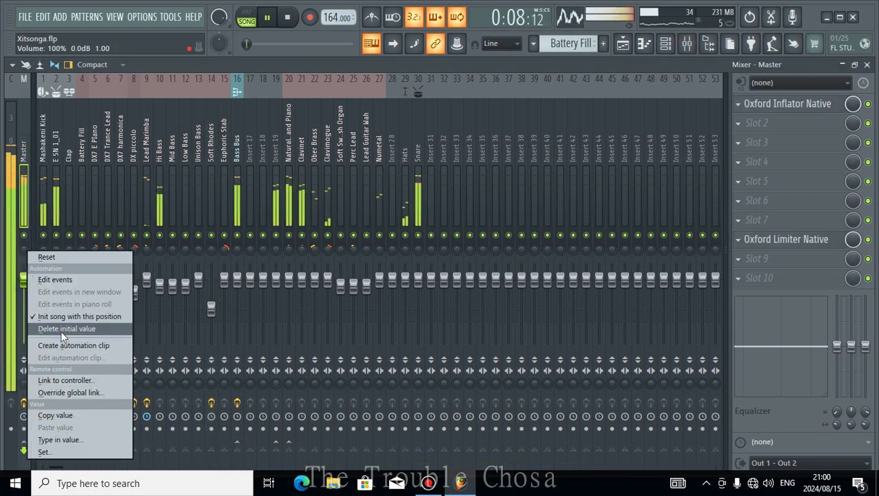
left_click(62, 345)
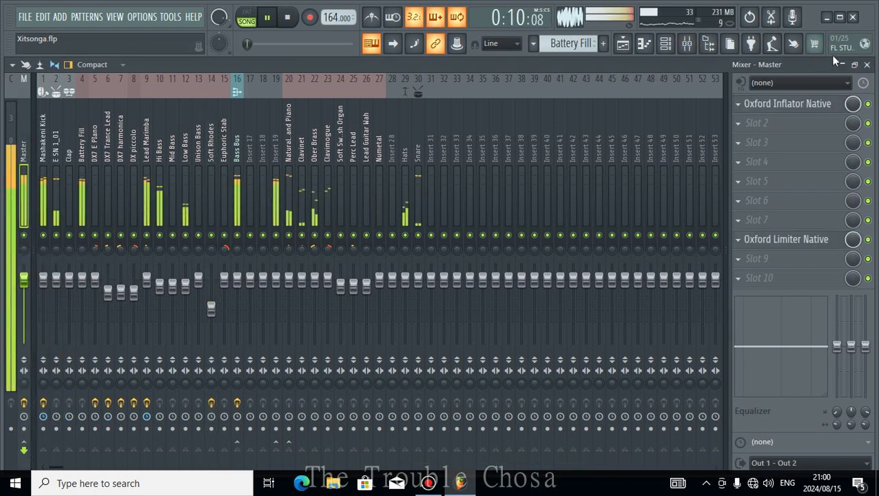
left_click(866, 64)
Auto-name the automation track after its Master - Volume clip and give it the round MIDI-socket icon.
right_click(134, 223)
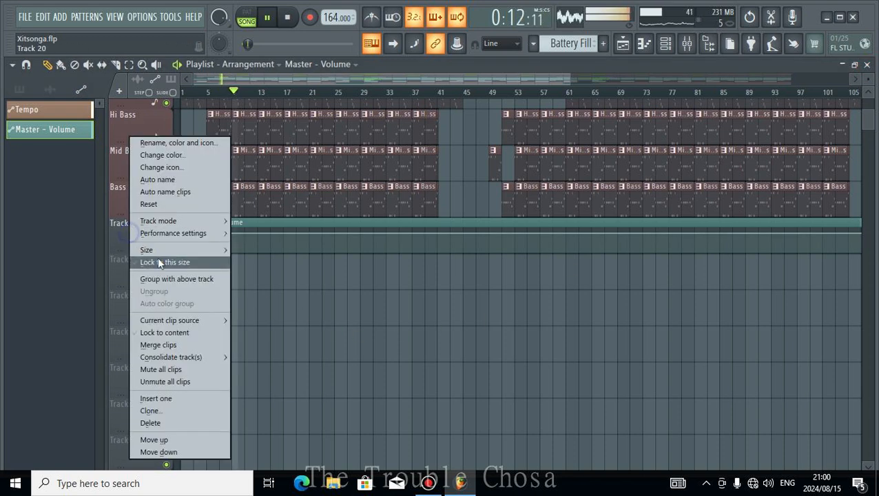
left_click(165, 179)
right_click(132, 238)
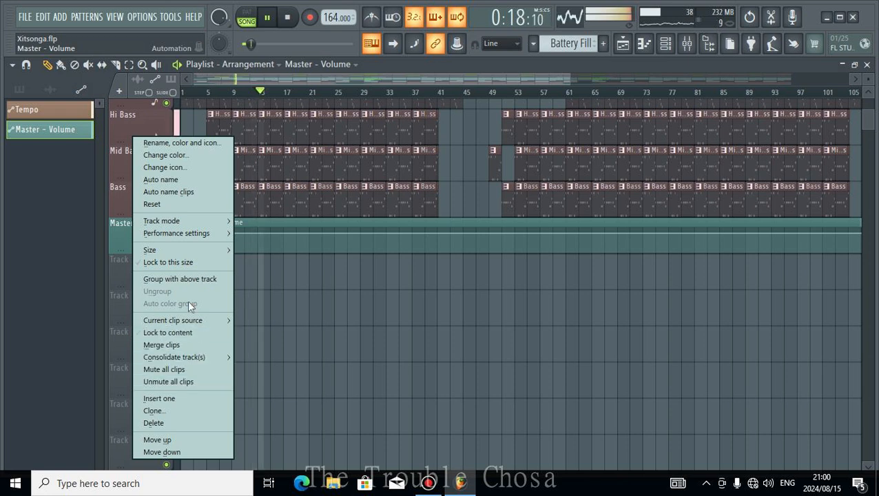
mouse_move(177, 233)
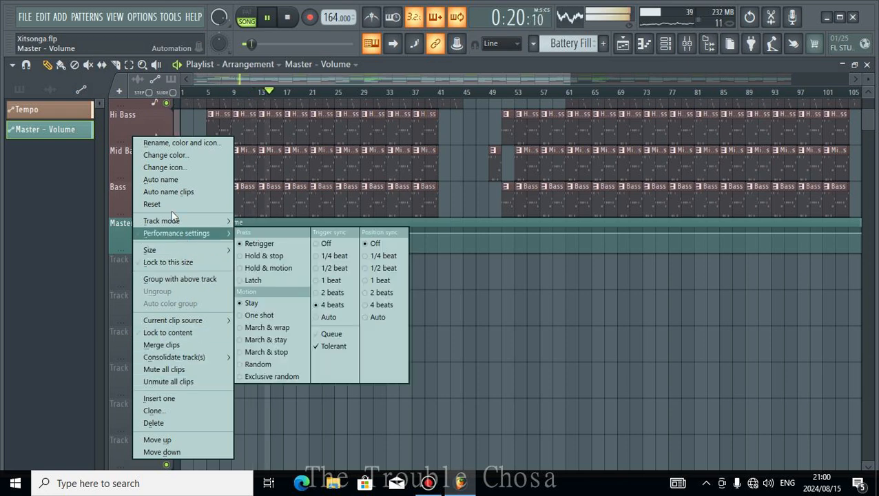
left_click(164, 166)
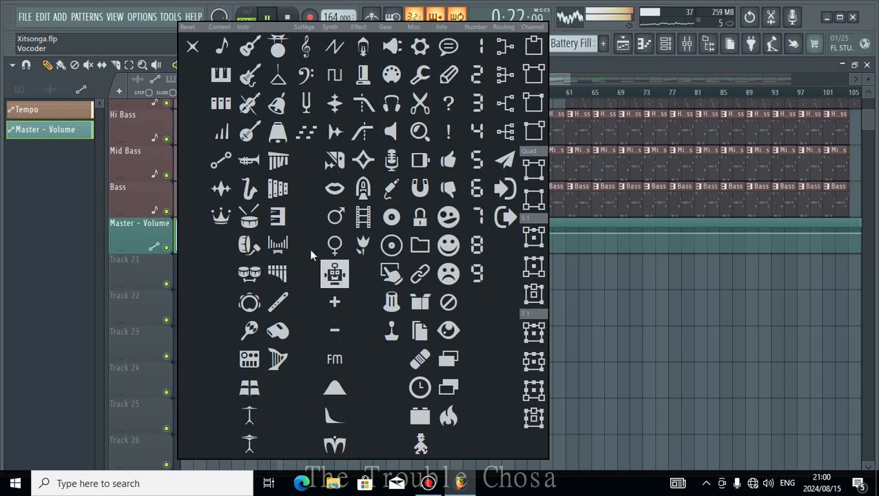
left_click(393, 79)
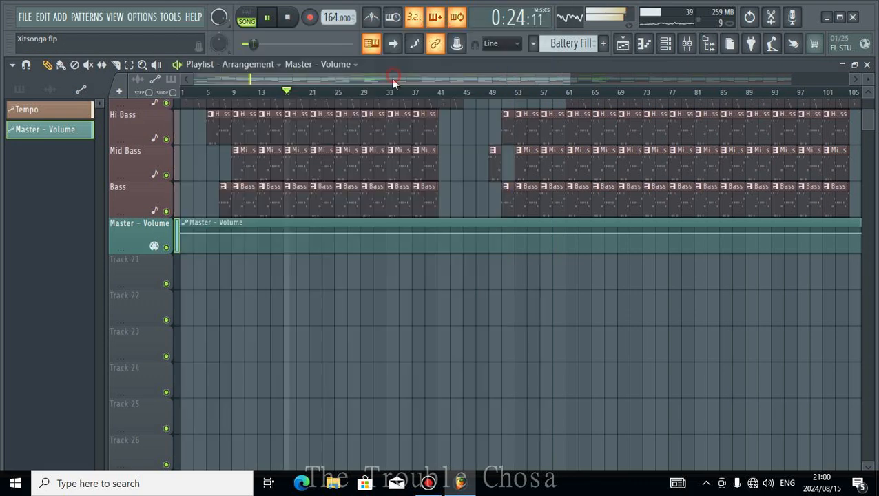
Add a control point at bar 165 on the Master - Volume automation line, keeping it level with the existing line.
scroll(442, 101, "down", 2)
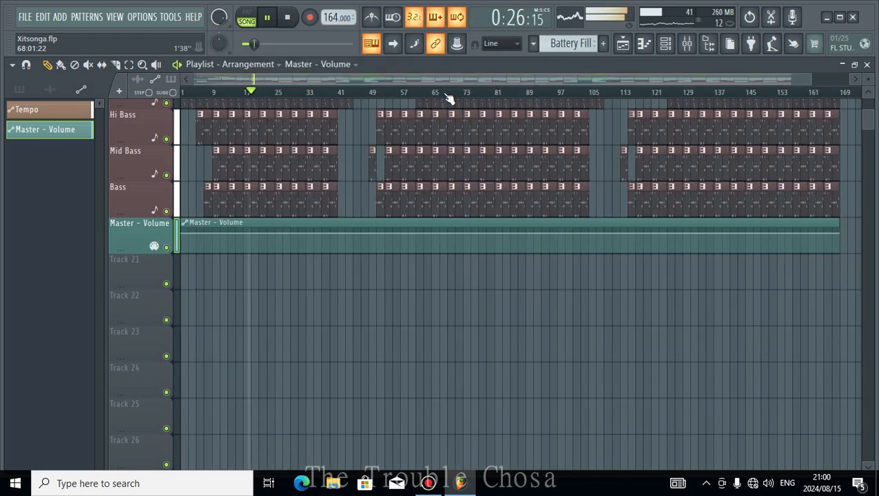
scroll(808, 99, "up", 10)
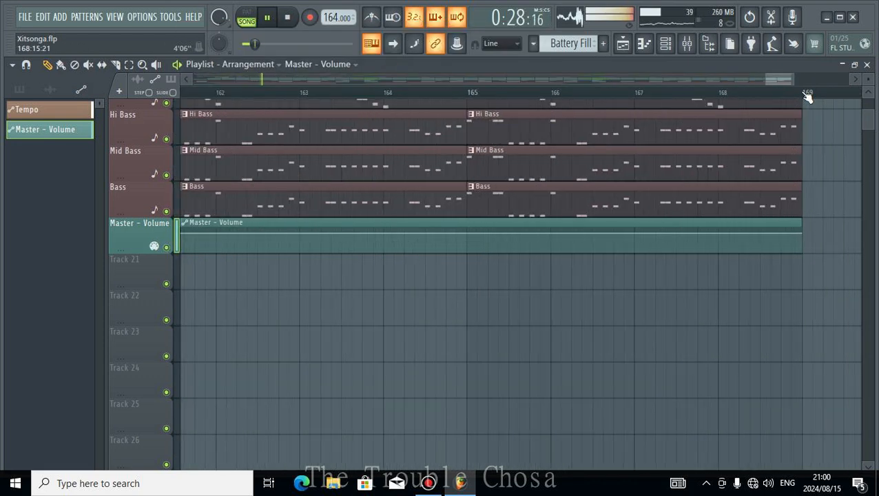
left_click_drag(772, 77, 781, 83)
mouse_move(869, 80)
left_mouse_down()
mouse_move(869, 103)
mouse_move(869, 93)
left_mouse_up()
scroll(675, 248, "down", 2)
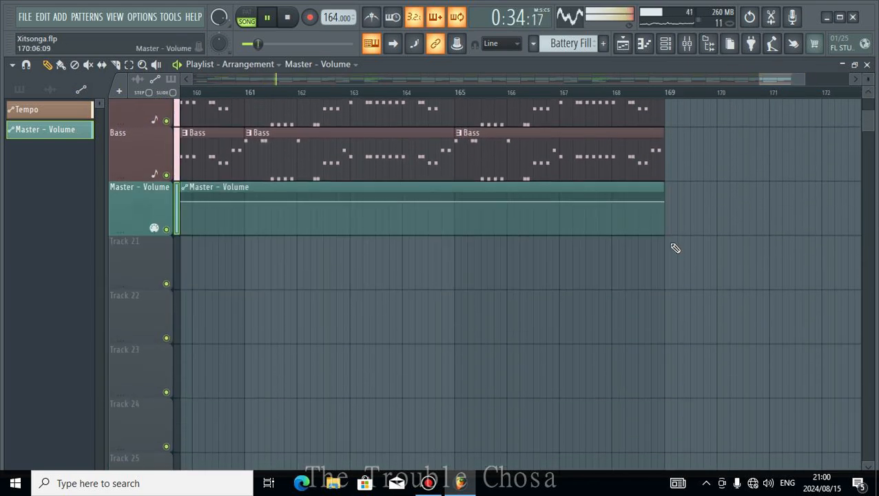
left_click(455, 201)
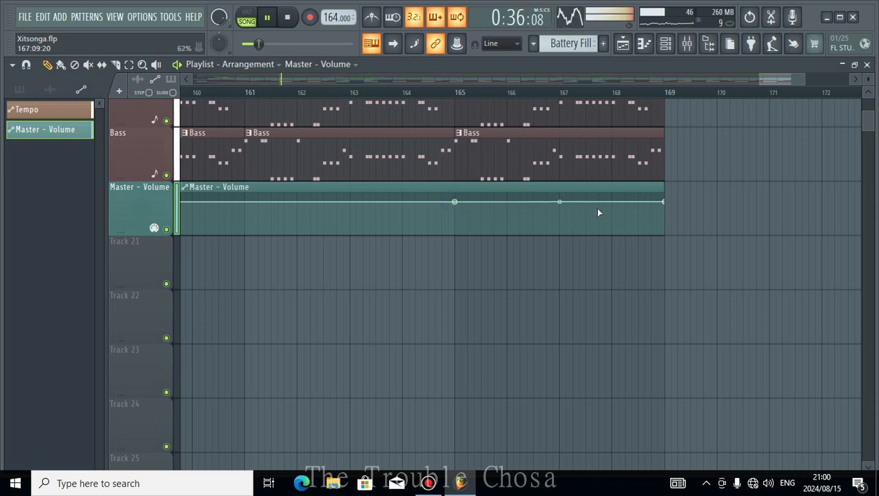
Fade the Master - Volume automation down to zero from bar 165 to 169, and extend the zero level to bar 170.
left_click_drag(598, 208, 669, 245)
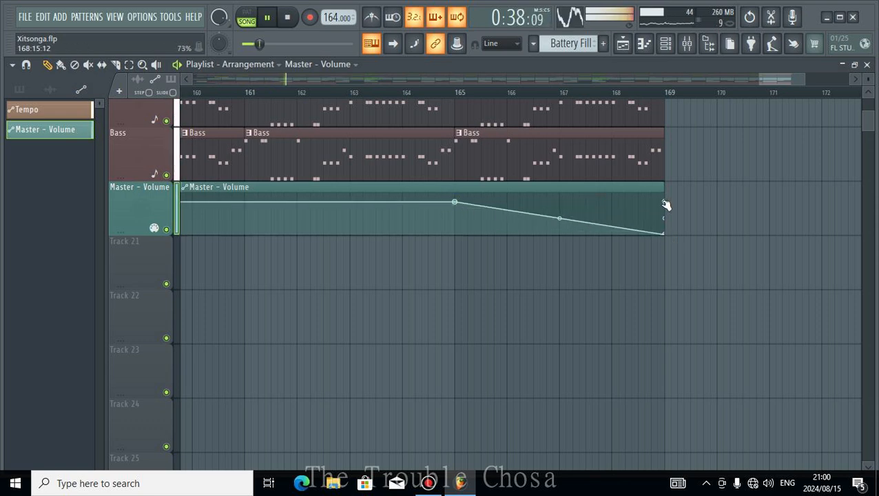
left_click_drag(700, 203, 717, 250)
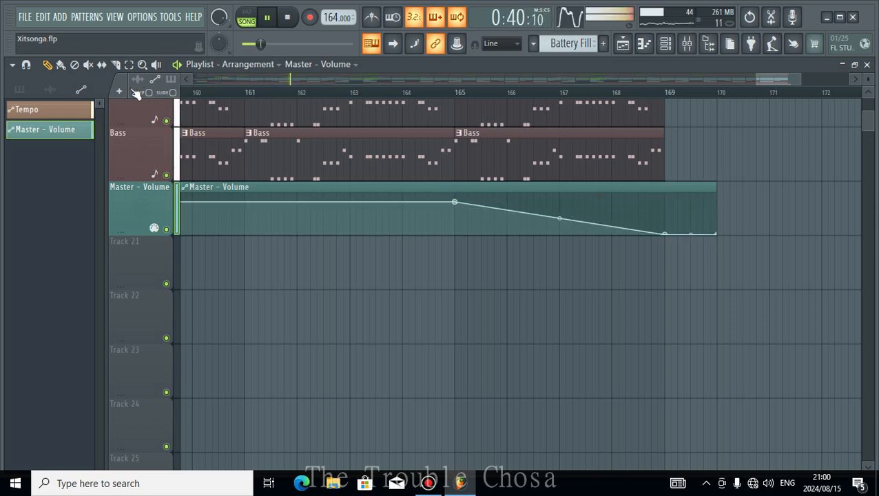
right_click(143, 128)
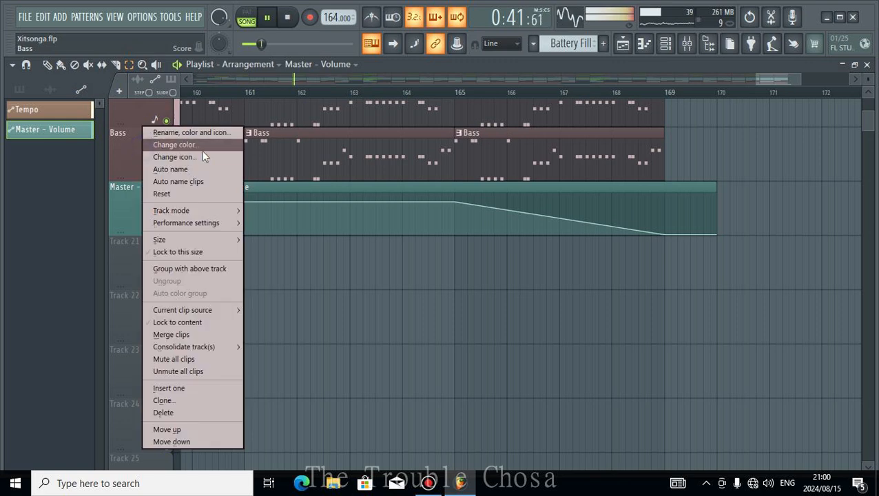
left_click(415, 66)
Review the whole arrangement during playback, from the Tempo track down to the Master - Volume automation.
scroll(529, 81, "down", 5)
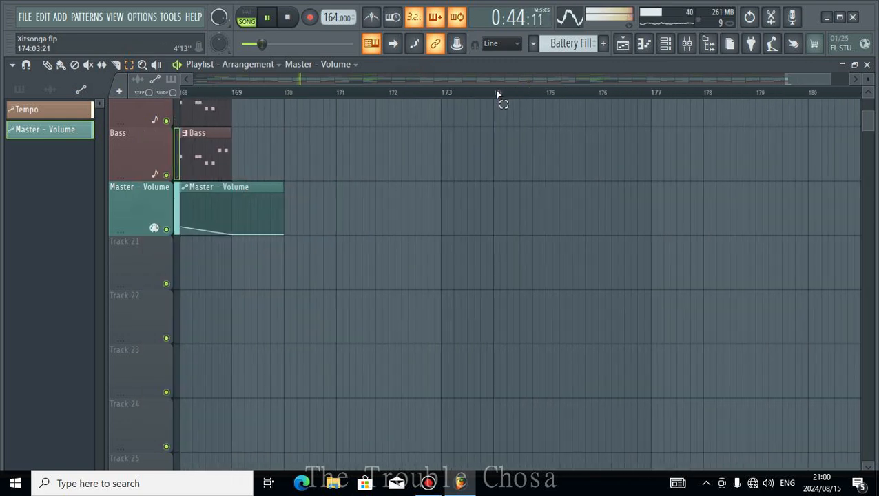
scroll(497, 91, "down", 6)
scroll(497, 92, "down", 3)
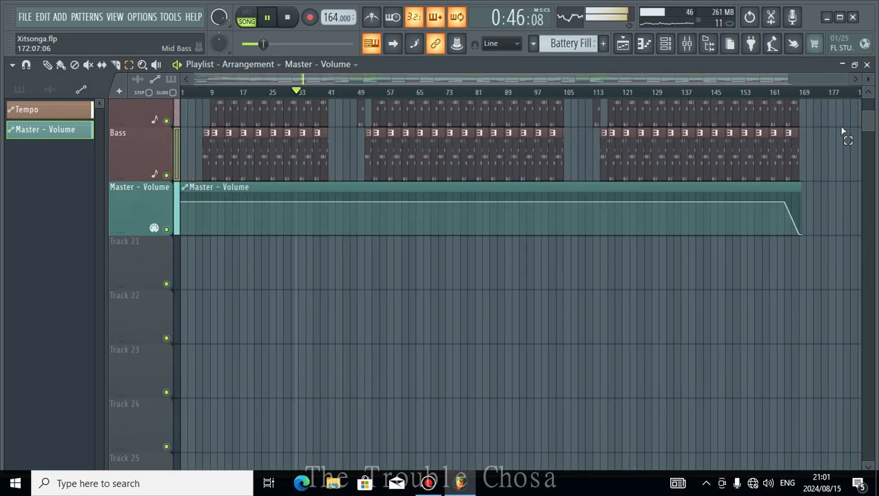
scroll(555, 233, "up", 10)
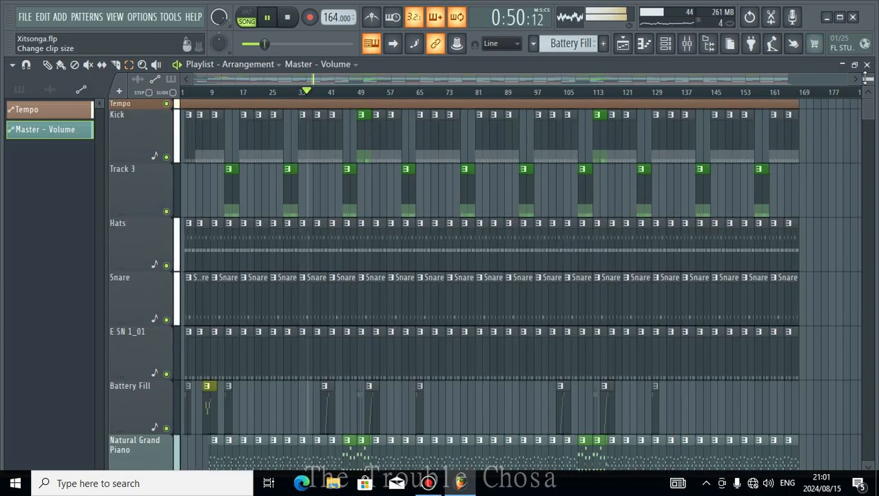
scroll(862, 93, "down", 4)
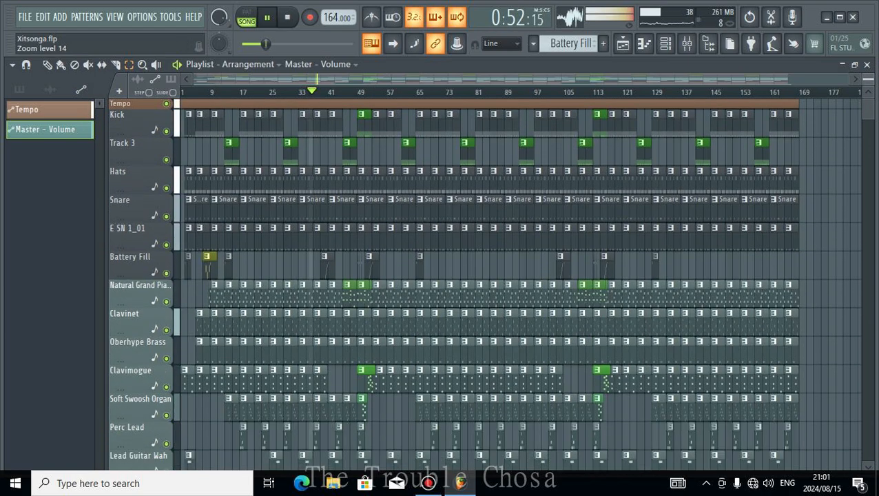
scroll(530, 288, "down", 8)
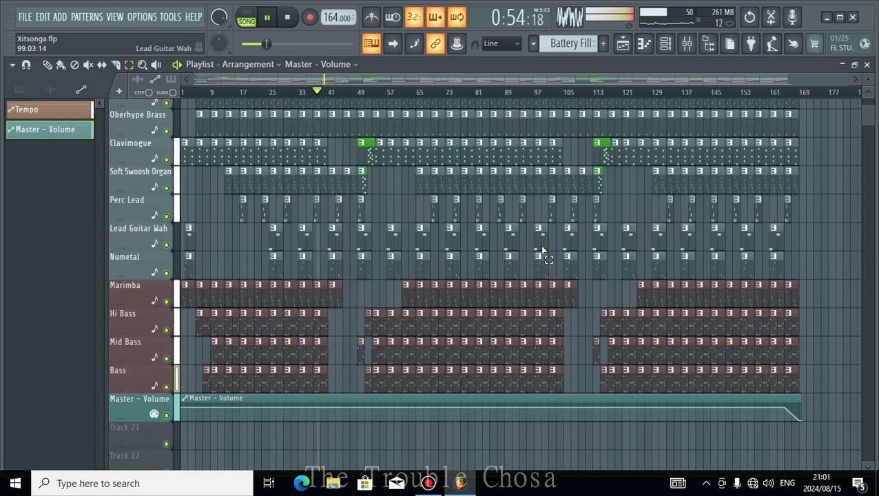
scroll(543, 251, "up", 8)
scroll(542, 251, "down", 10)
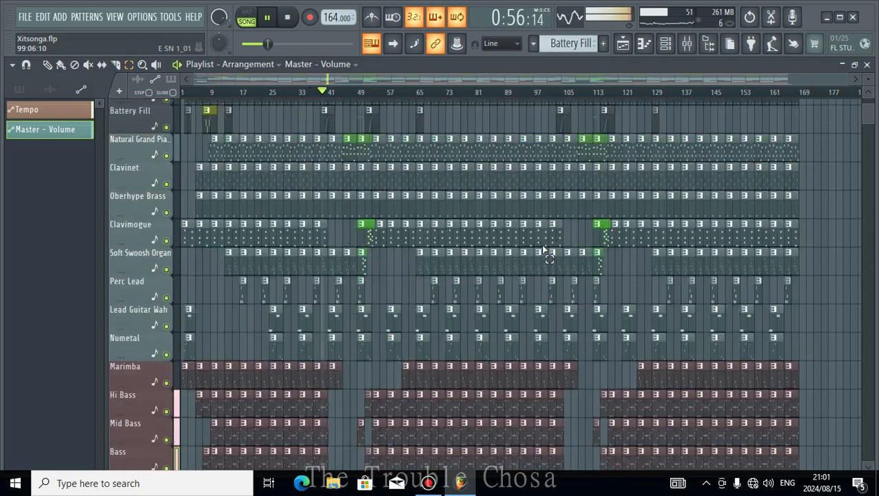
scroll(544, 250, "up", 10)
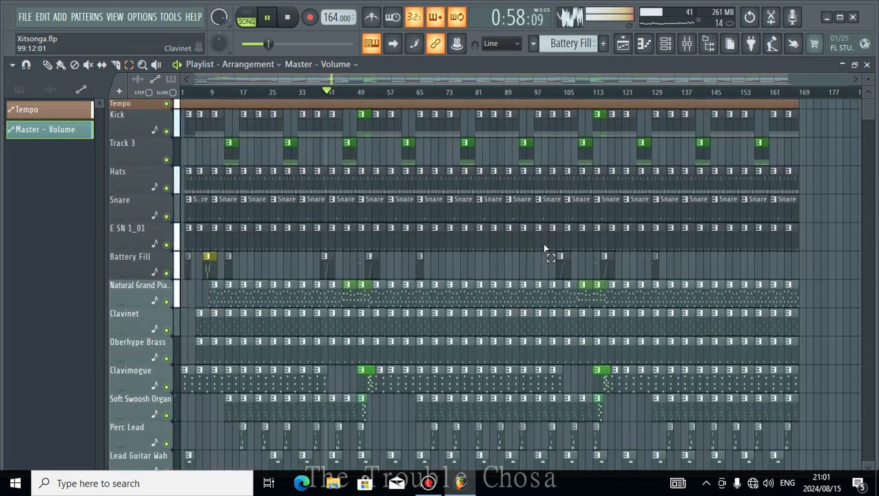
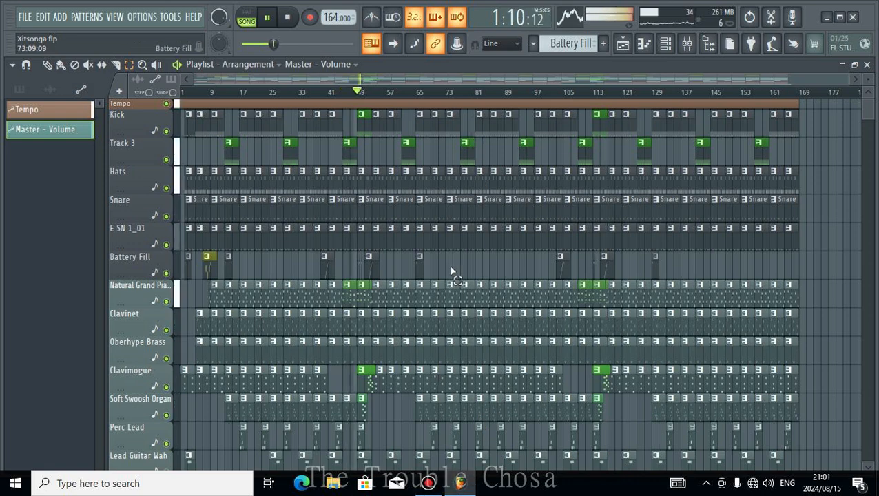
scroll(452, 272, "down", 5)
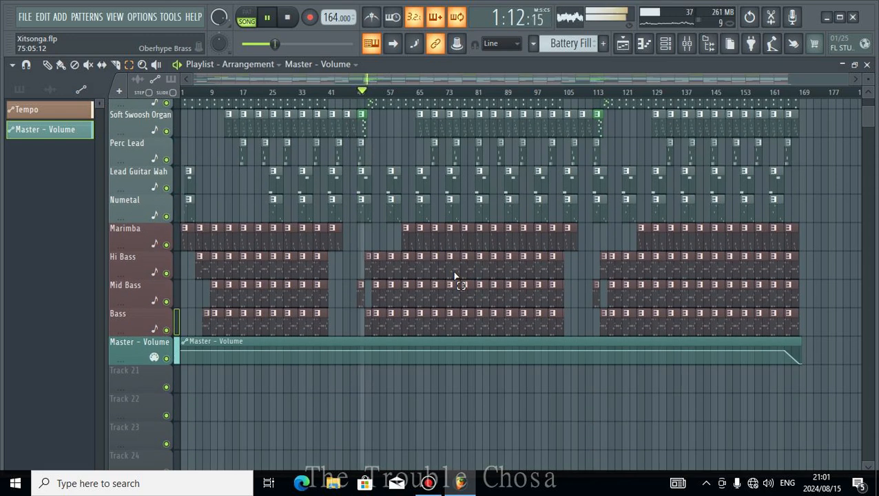
left_click(429, 484)
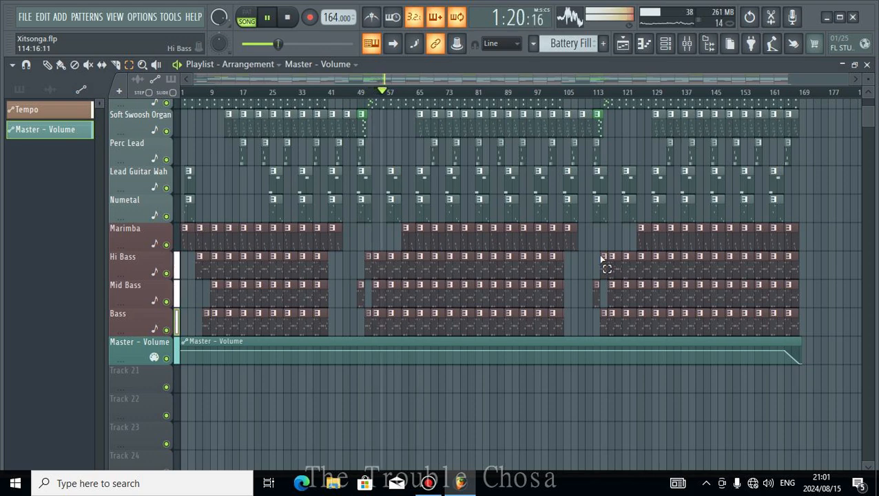
scroll(602, 259, "up", 3)
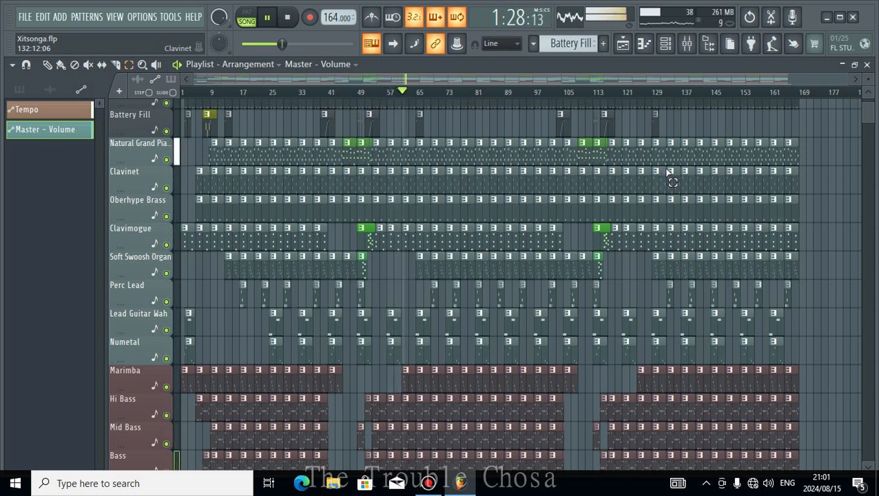
scroll(594, 229, "down", 3)
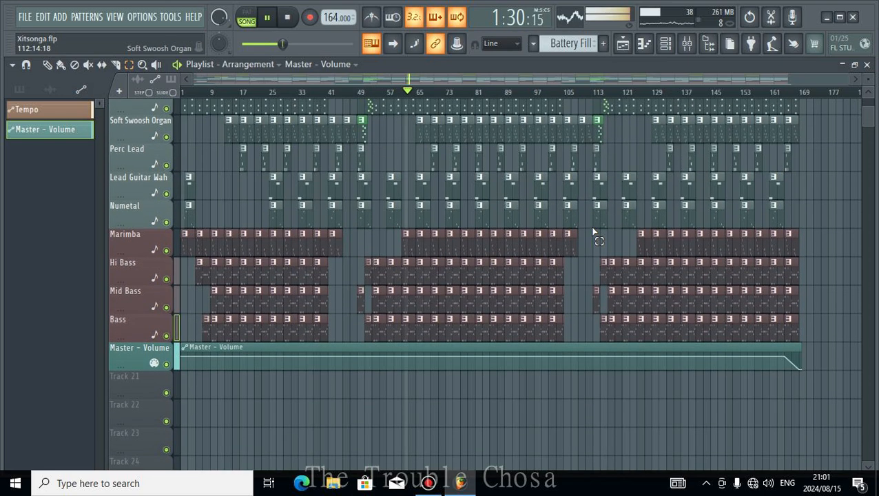
scroll(594, 232, "up", 2)
scroll(594, 233, "up", 5)
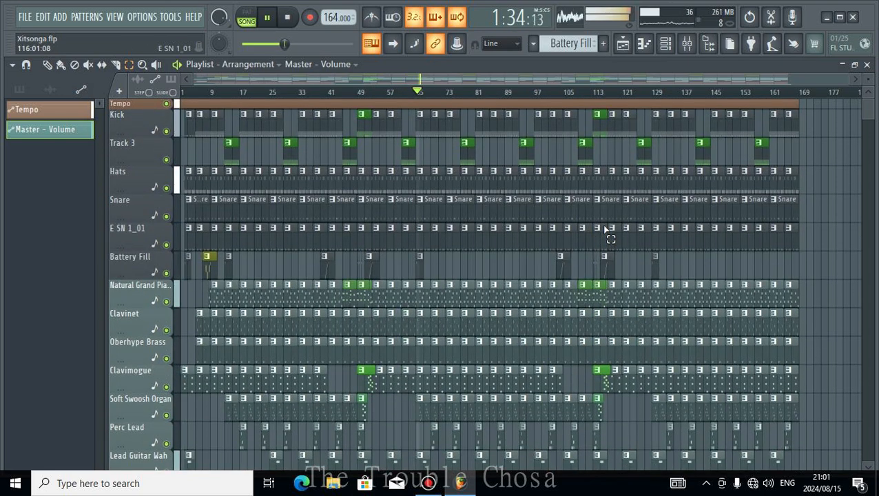
scroll(609, 228, "down", 7)
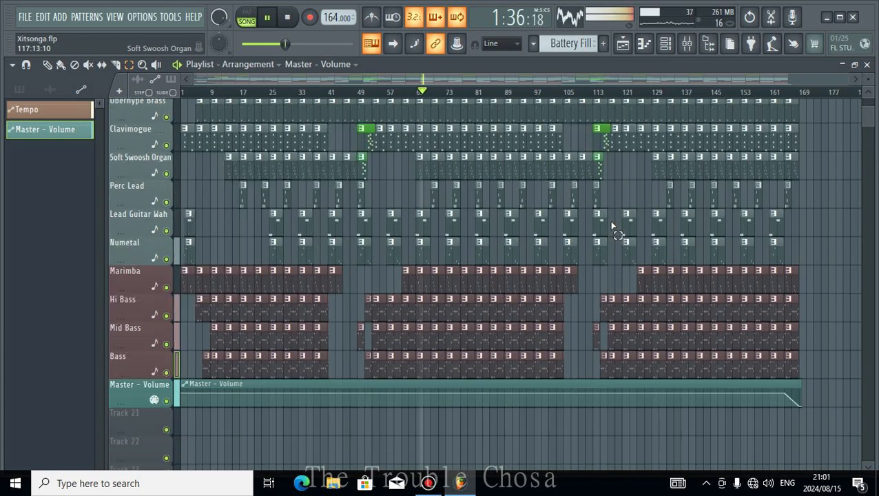
scroll(612, 228, "up", 8)
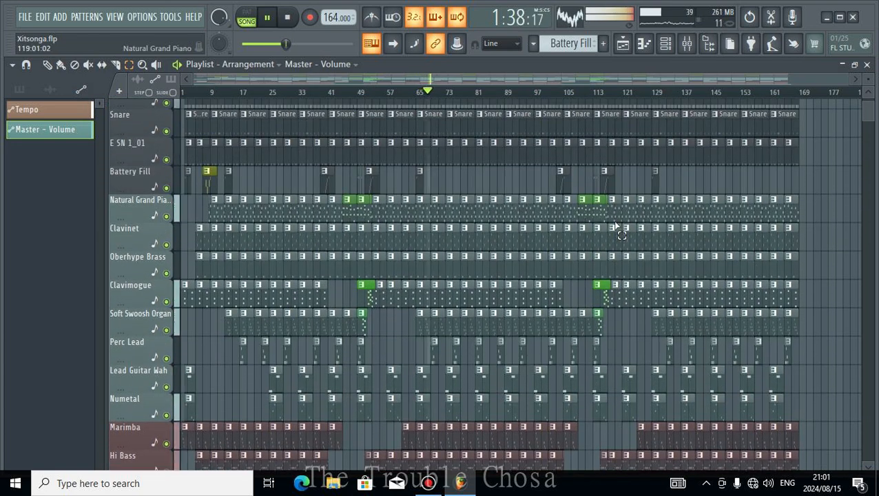
Lower the Clavimogue mixer track's volume to 89% (-2.5 dB).
left_click(688, 47)
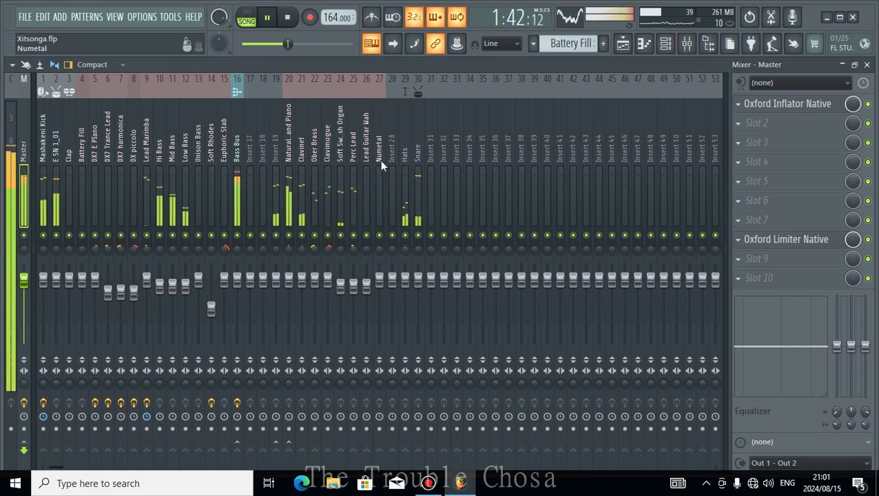
left_click(328, 159)
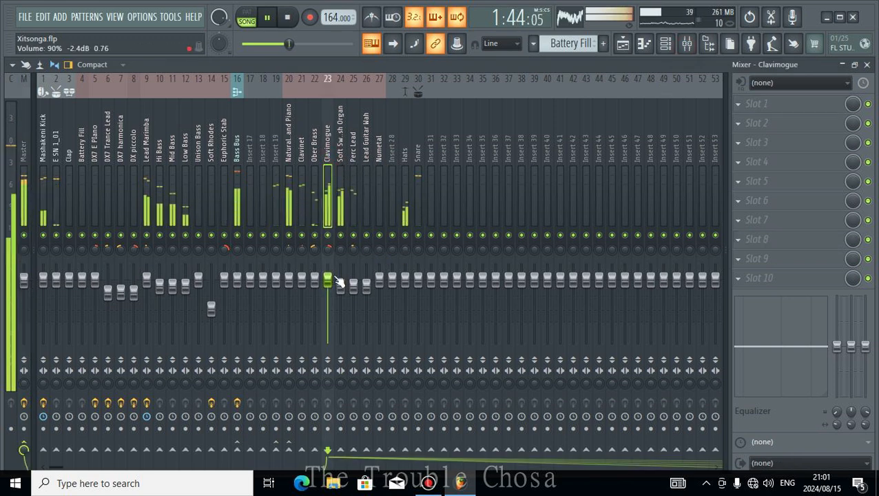
left_click_drag(328, 285, 328, 292)
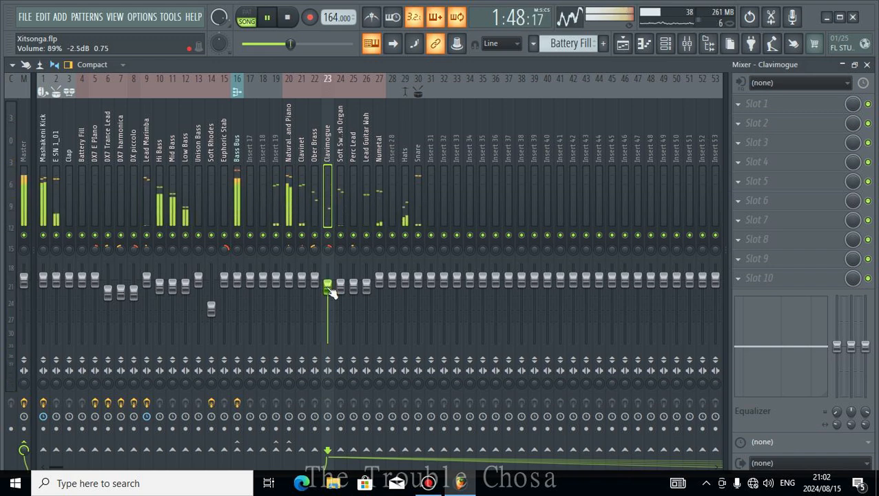
Try the Wide and Wide alt mixer layouts, and look across the insert tracks.
left_click(111, 66)
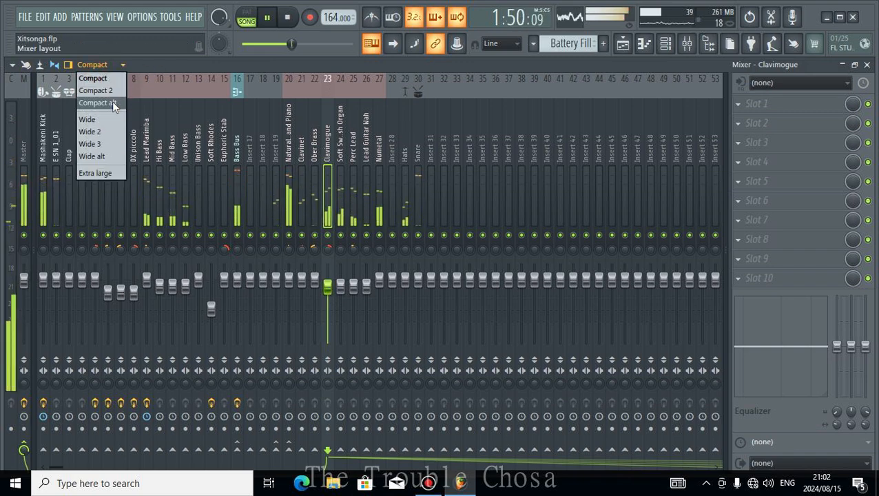
left_click(103, 122)
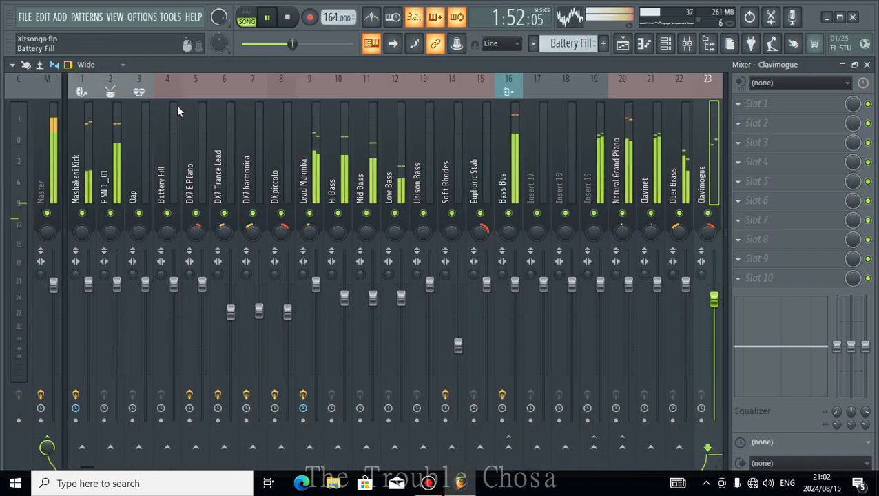
left_click(218, 93)
scroll(219, 92, "down", 15)
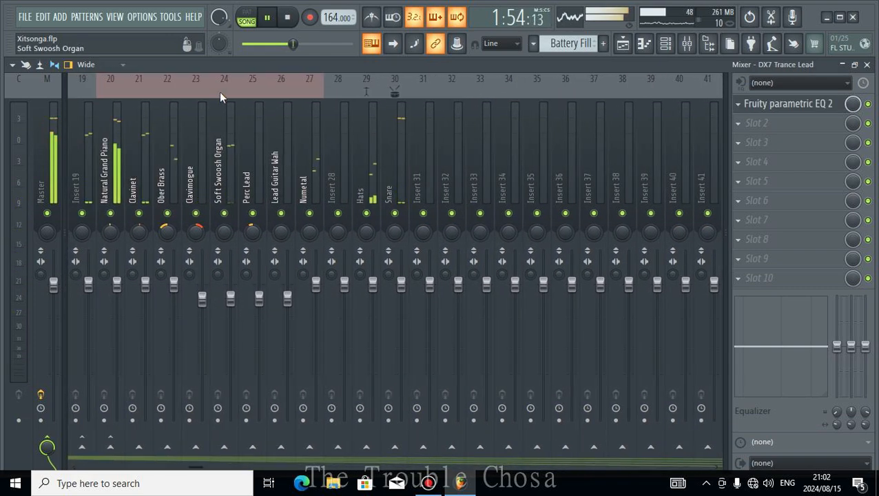
scroll(219, 92, "down", 6)
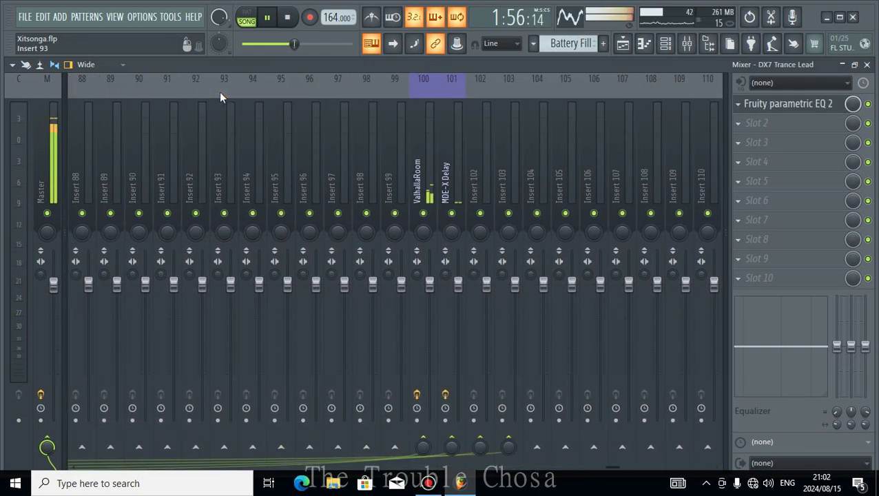
scroll(219, 91, "up", 20)
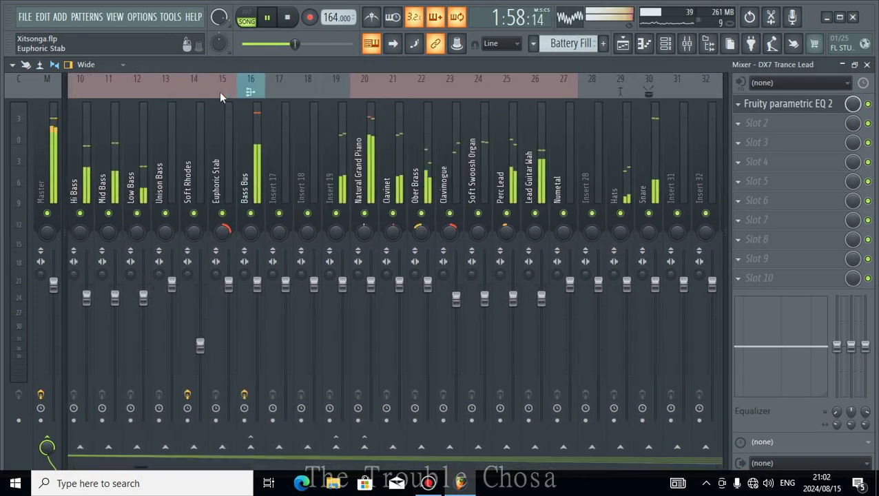
left_click(88, 64)
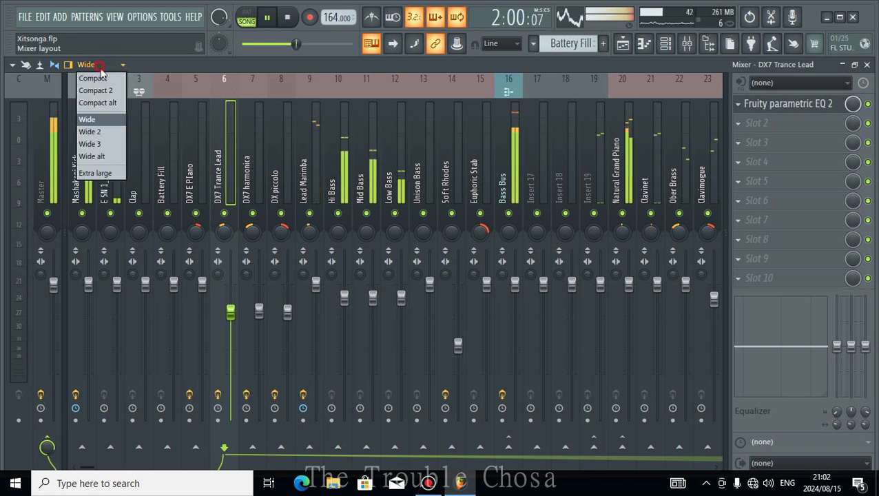
left_click(92, 157)
Set the mixer layout to Extra large and look across the insert tracks.
left_click(88, 64)
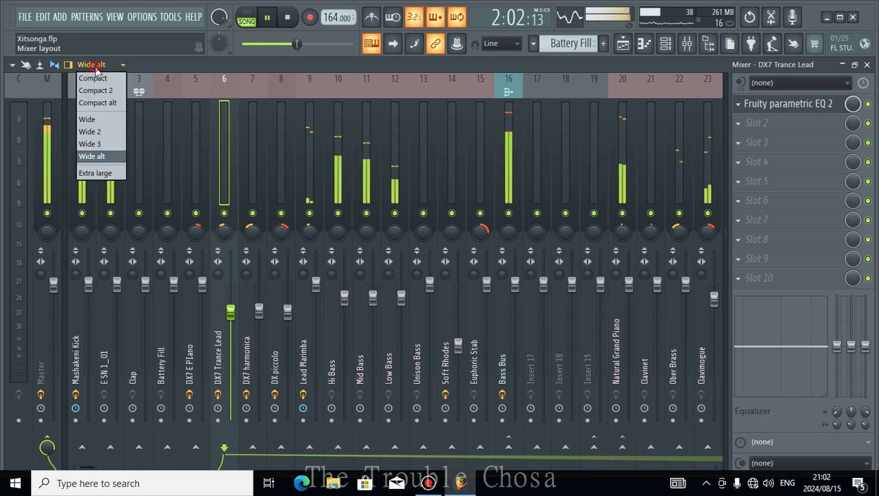
left_click(95, 173)
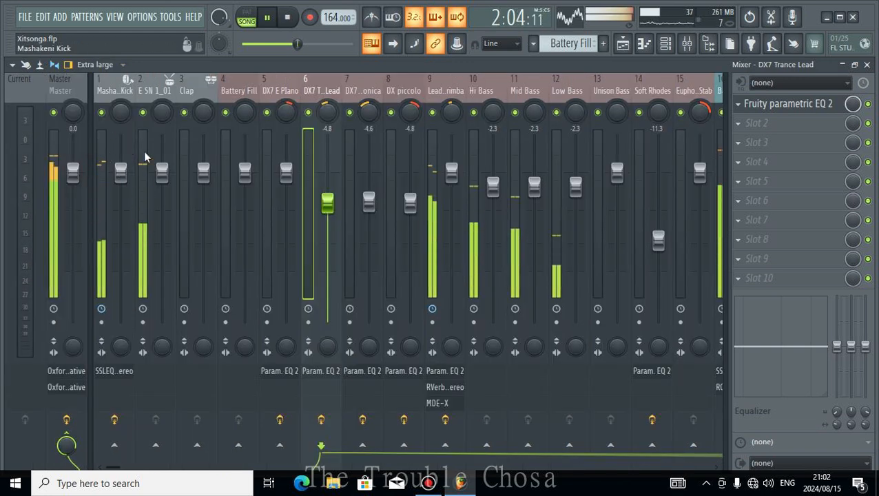
scroll(238, 90, "down", 15)
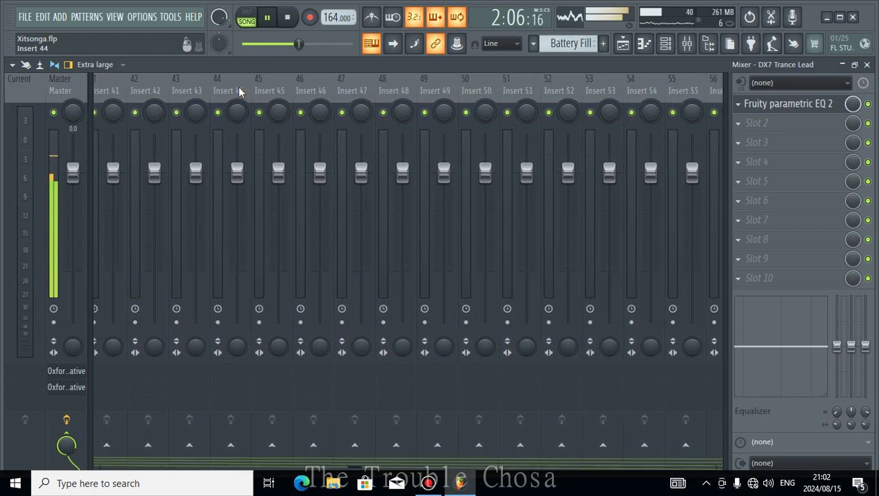
scroll(237, 87, "up", 10)
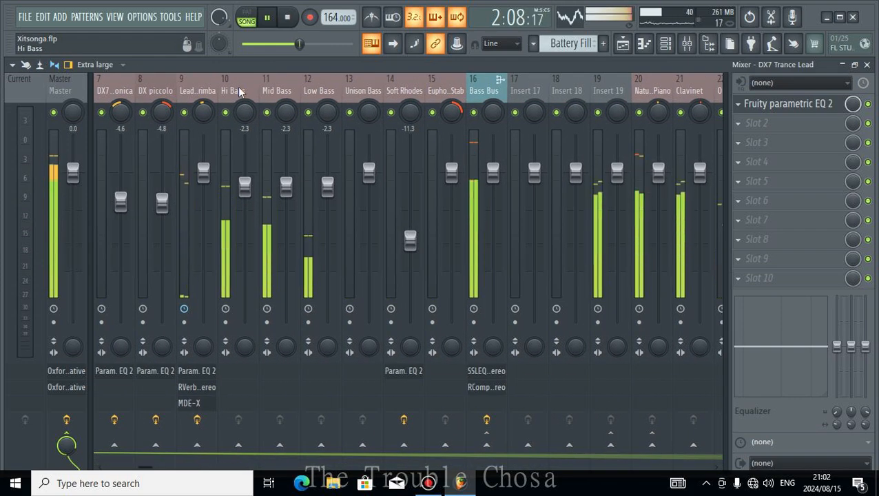
scroll(238, 87, "up", 3)
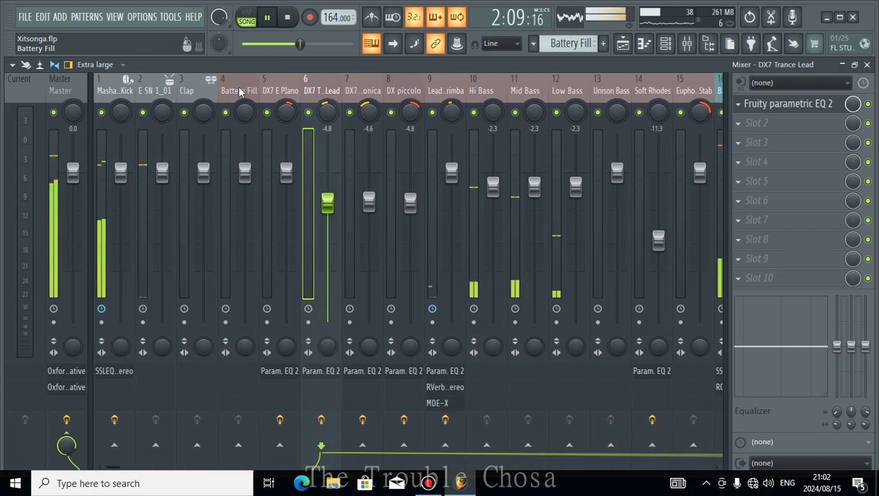
Examine the effects on the Mashakeni Kick and Master mixer tracks, and check the levels of inserts 19 to 33.
left_click(101, 96)
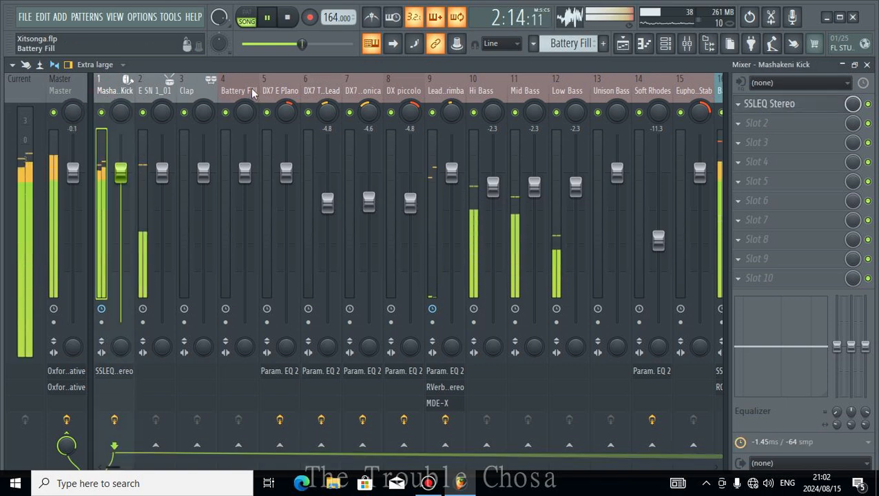
left_click(74, 93)
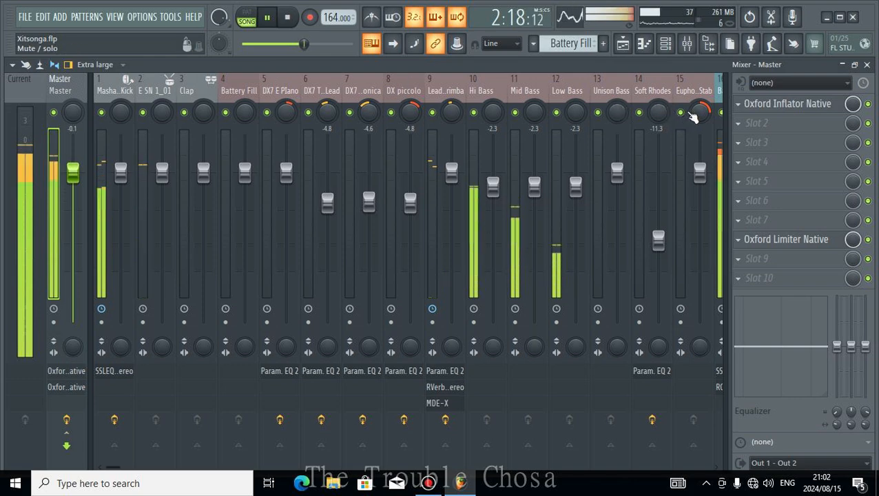
scroll(604, 90, "right", 6)
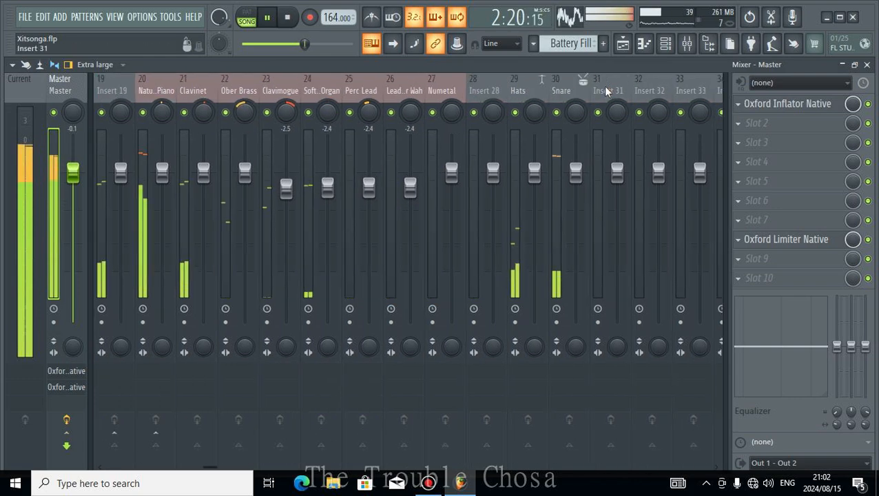
scroll(605, 90, "left", 3)
scroll(603, 86, "right", 4)
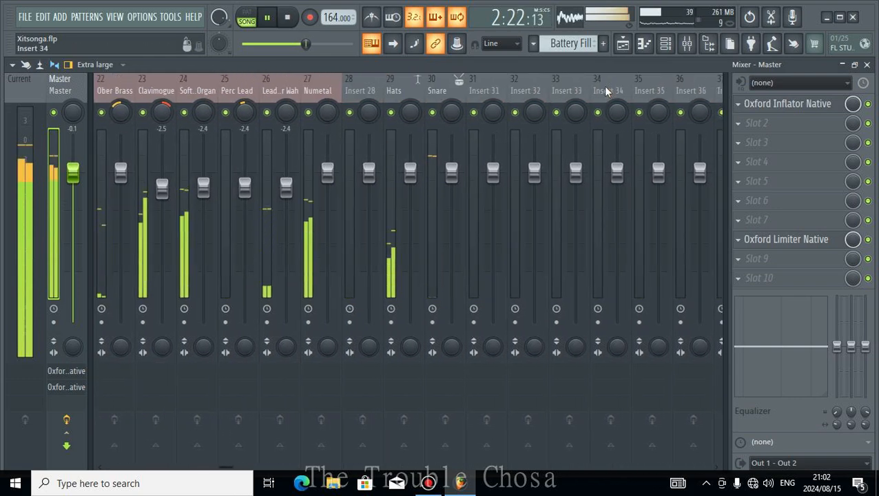
scroll(603, 86, "left", 2)
Return to the playlist and open the theme settings.
key("F5")
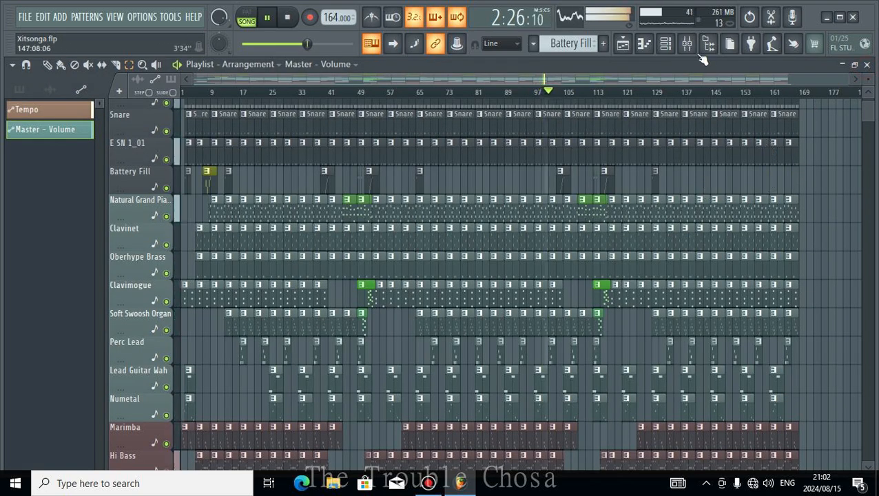
left_click(142, 17)
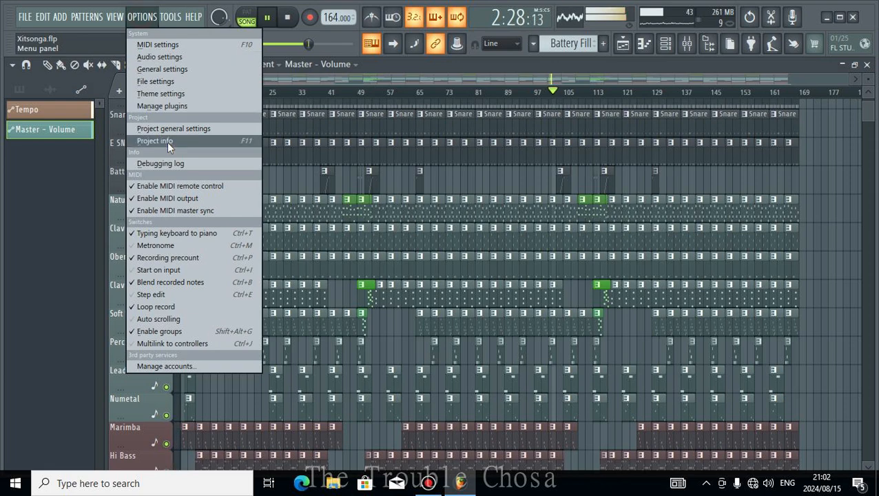
left_click(157, 69)
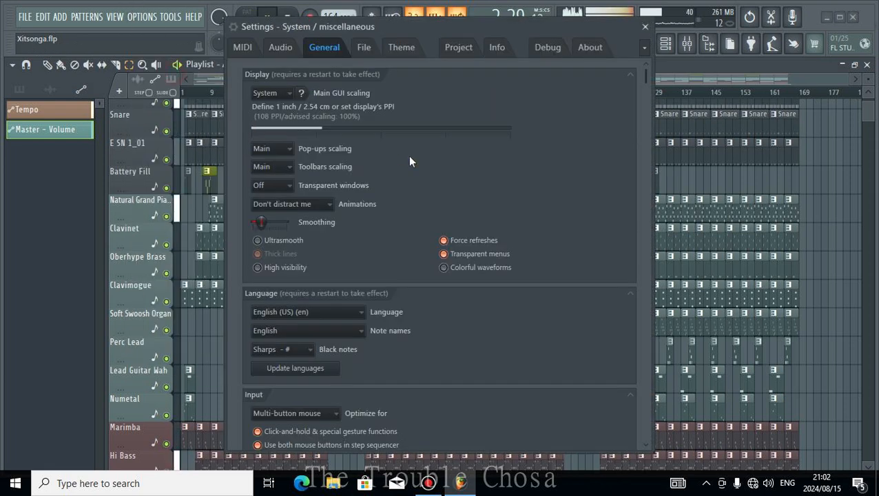
left_click(406, 54)
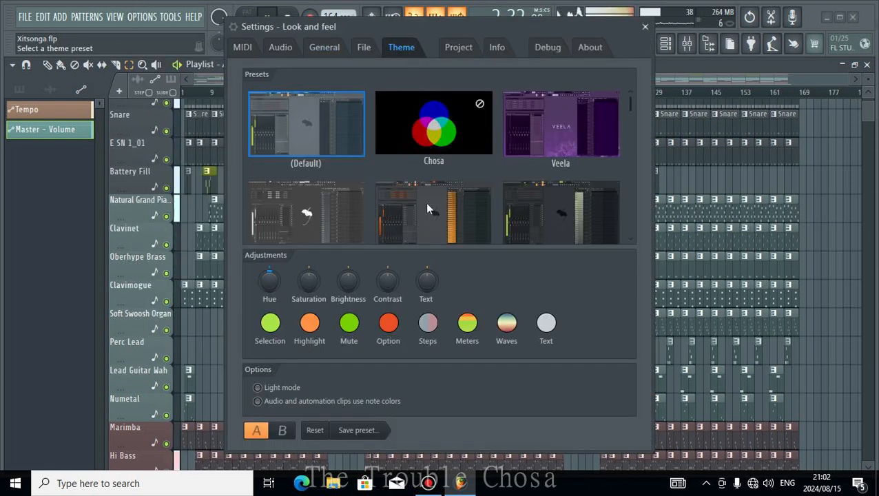
Try the Chosa, Veela, Ash and Dark orange theme presets.
left_click(420, 135)
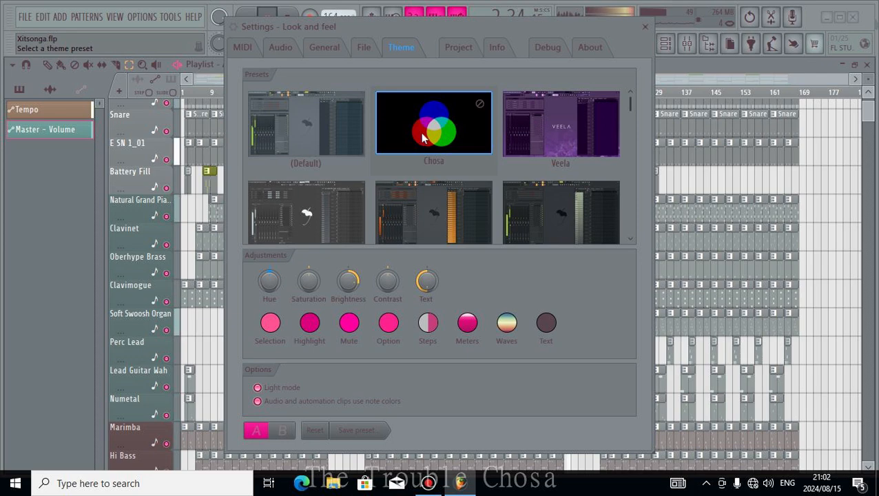
left_click(524, 133)
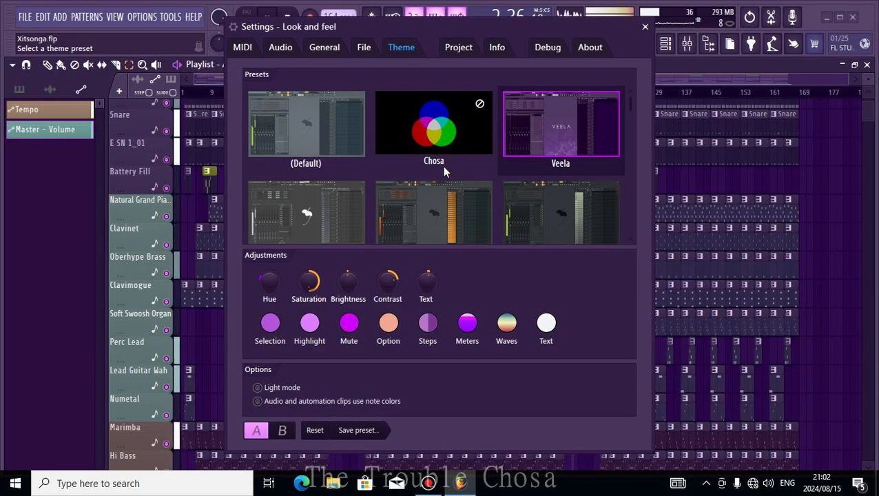
left_click(308, 221)
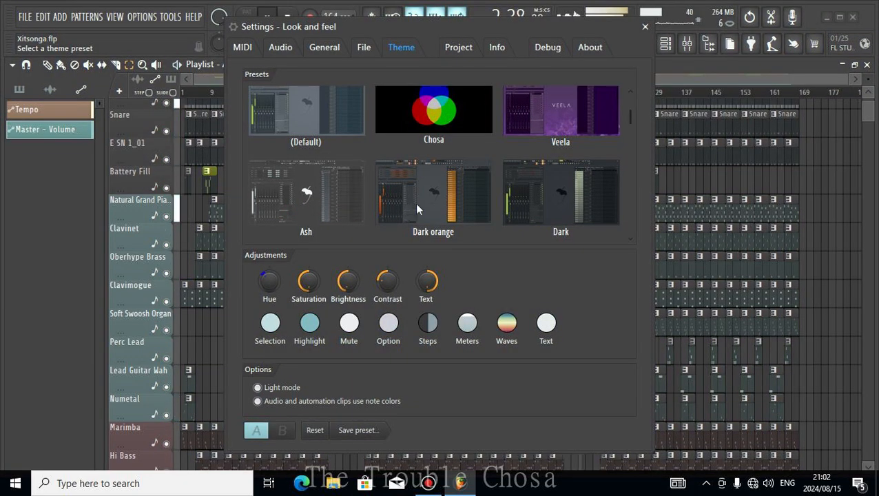
left_click(447, 203)
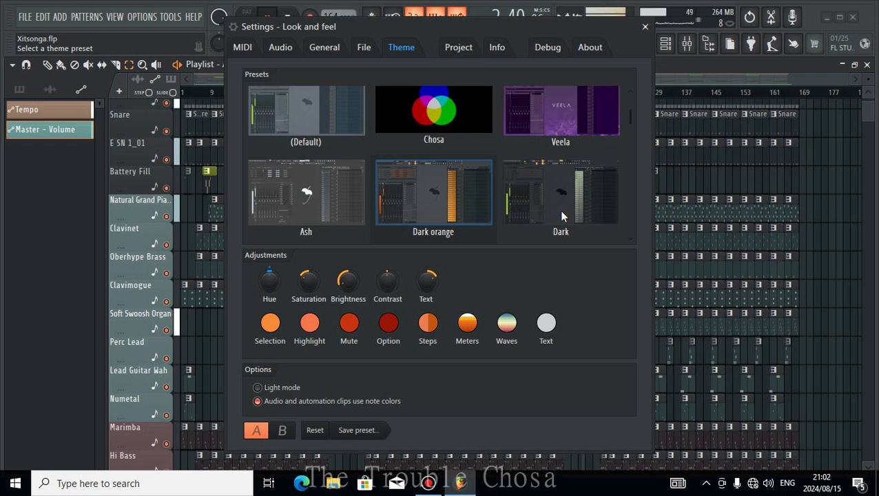
scroll(524, 206, "down", 1)
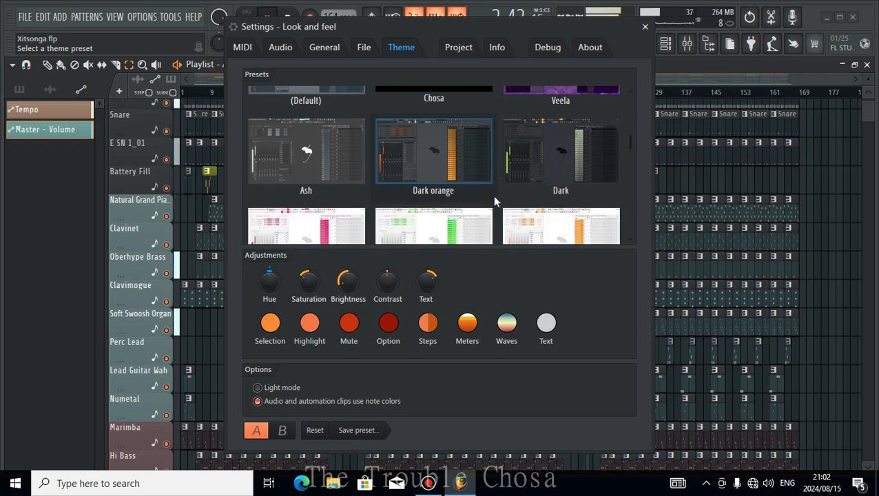
Try the Dark, Light cherry and Ultra green theme presets, and compare Dark orange with Dark again.
left_click(551, 173)
scroll(551, 173, "down", 1)
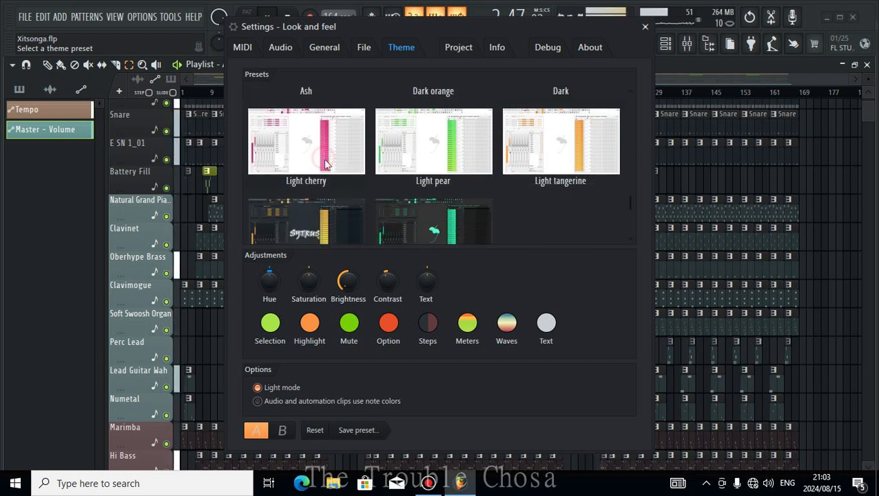
left_click(326, 163)
left_click(393, 208)
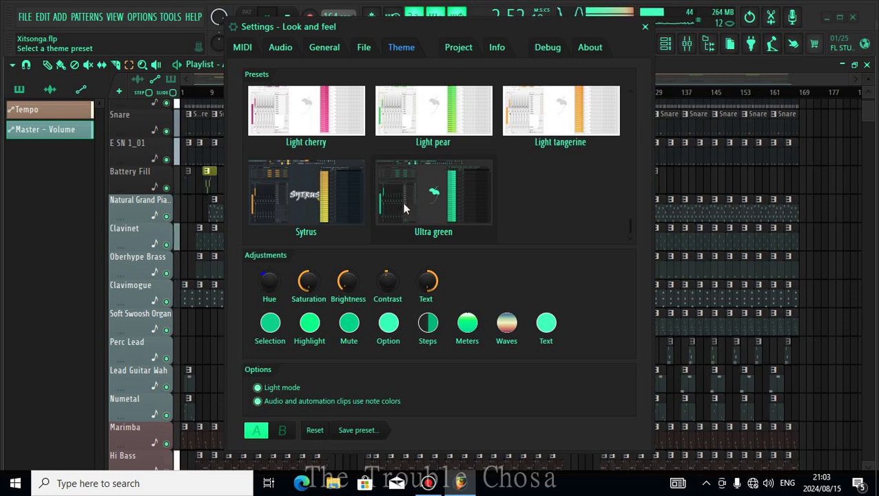
scroll(448, 215, "up", 2)
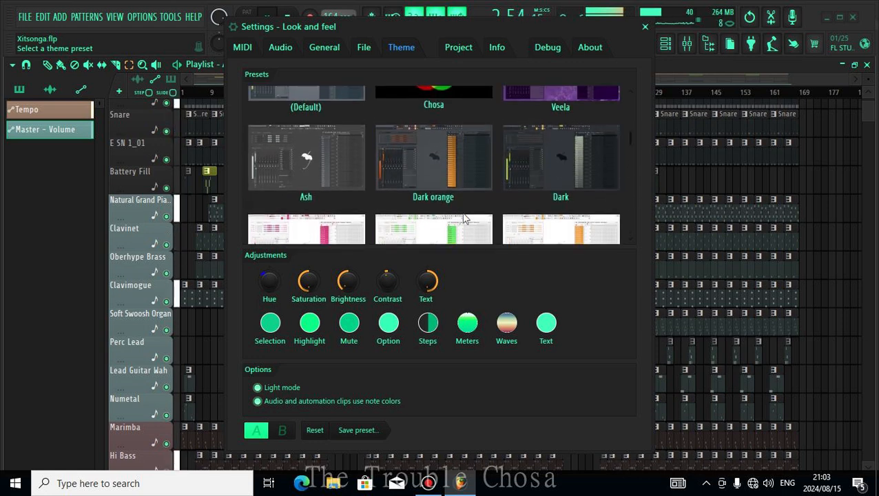
scroll(461, 217, "down", 1)
scroll(465, 218, "up", 1)
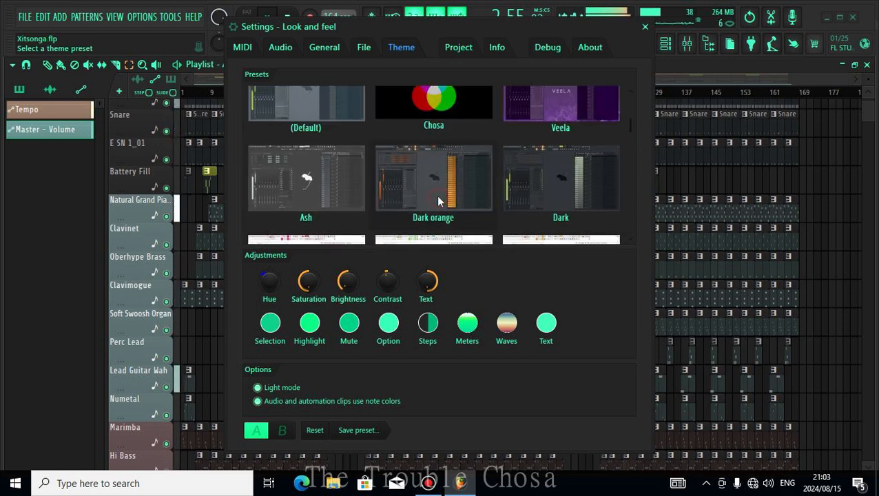
left_click(454, 196)
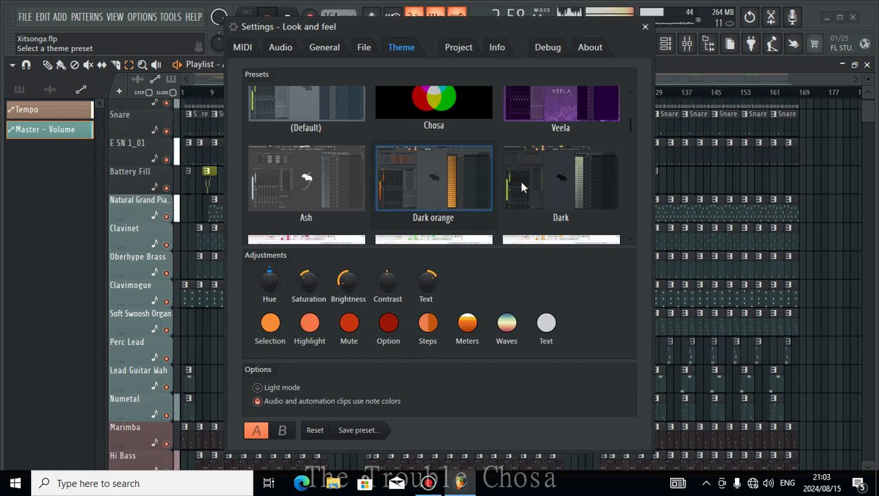
left_click(566, 195)
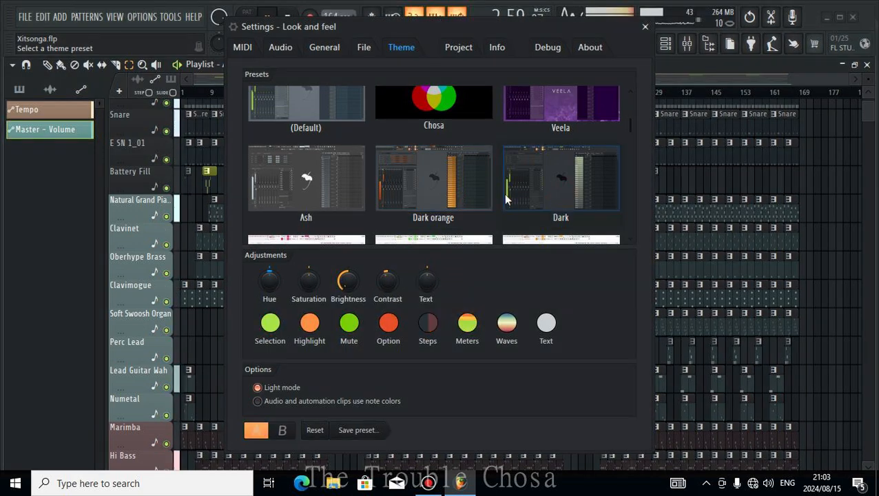
Apply the Ash theme preset and close the settings.
left_click(288, 182)
left_click(644, 26)
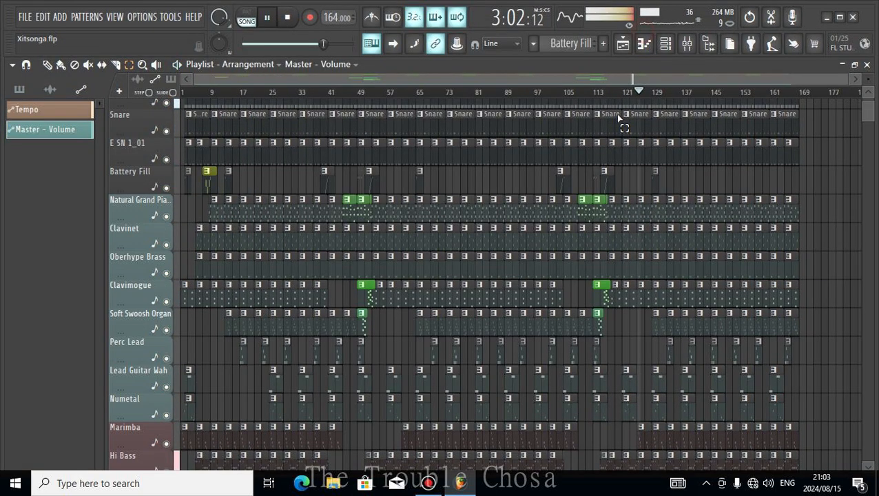
Set the channel rack's group filter to All to show every channel, and close the rack.
scroll(569, 235, "down", 5)
scroll(378, 94, "up", 4)
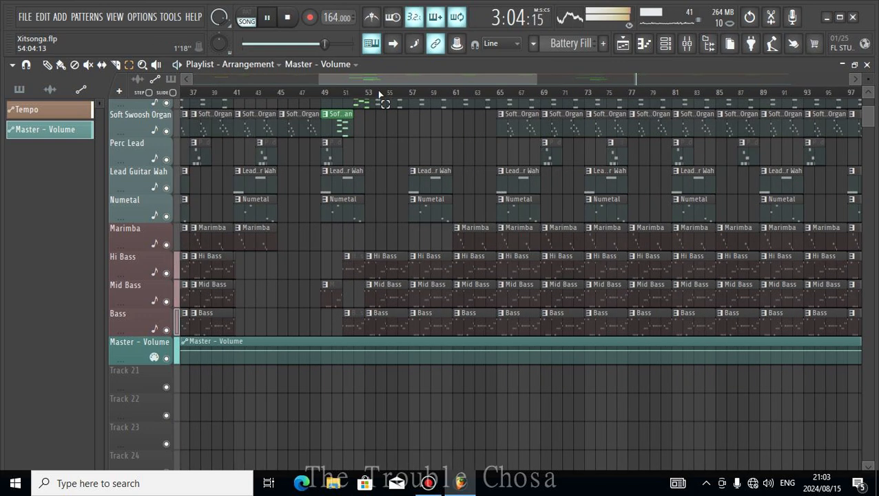
scroll(379, 94, "up", 4)
scroll(378, 94, "down", 5)
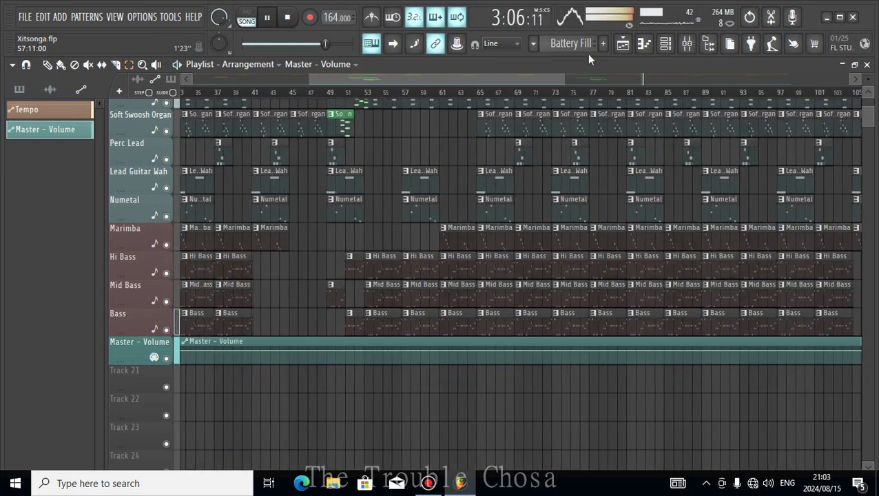
left_click(668, 53)
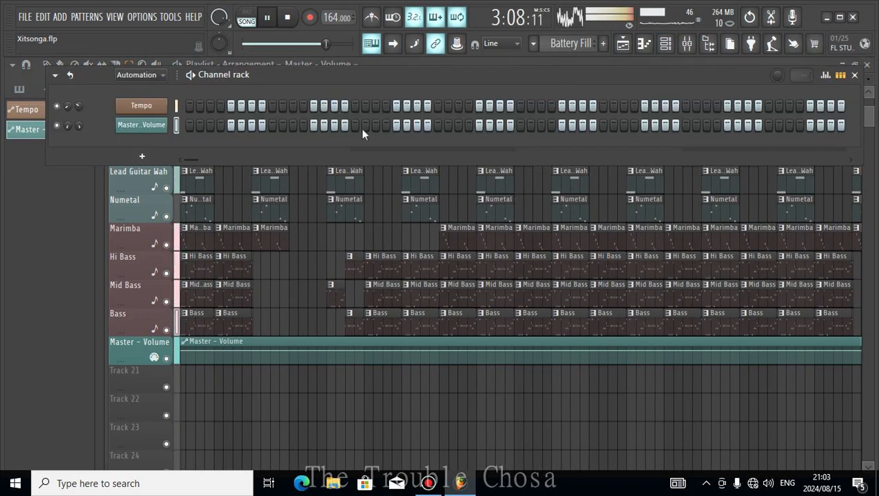
left_click(141, 74)
left_click(127, 88)
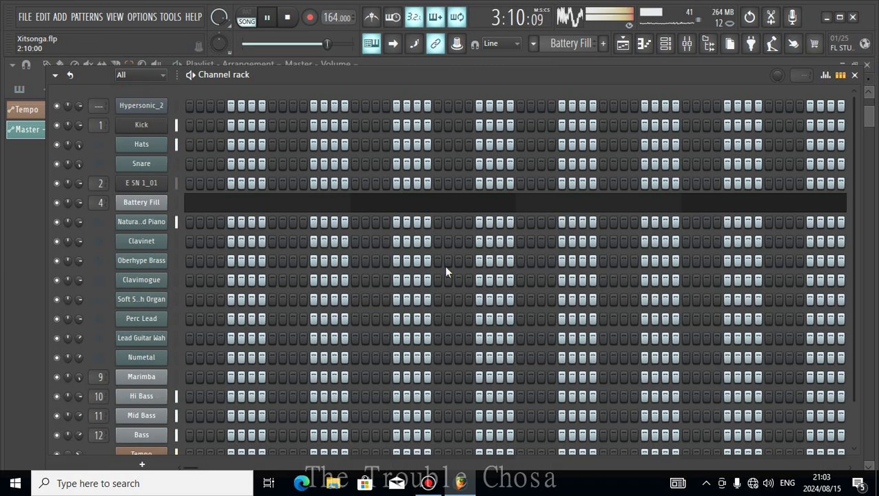
left_click(855, 74)
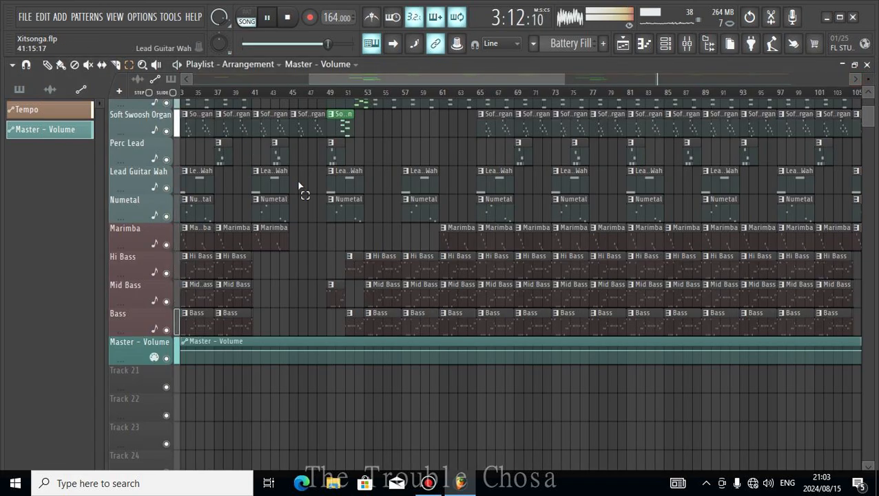
Change the playlist's grid color to the teal of preset swatch 0.
scroll(300, 186, "up", 5)
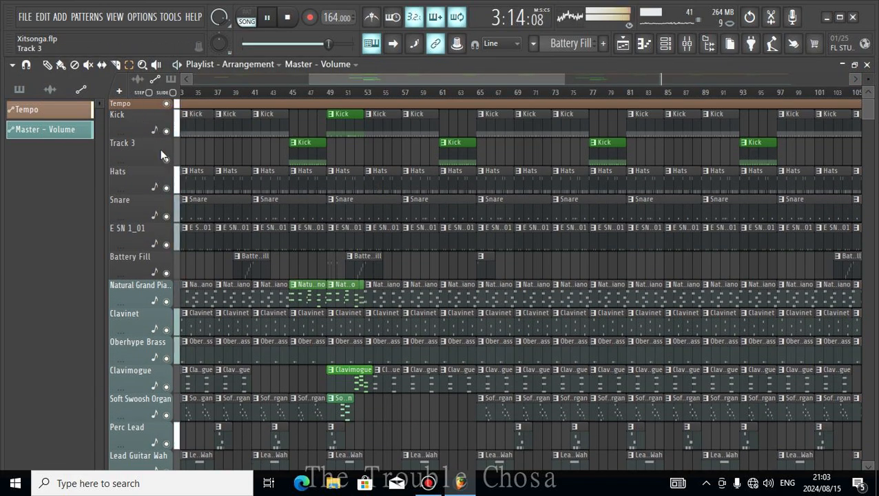
left_click_drag(425, 83, 704, 96)
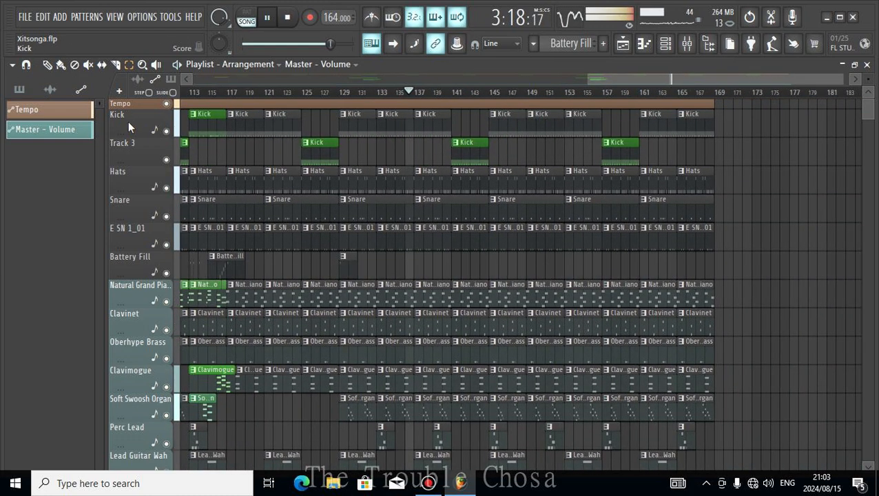
left_click(11, 64)
mouse_move(34, 104)
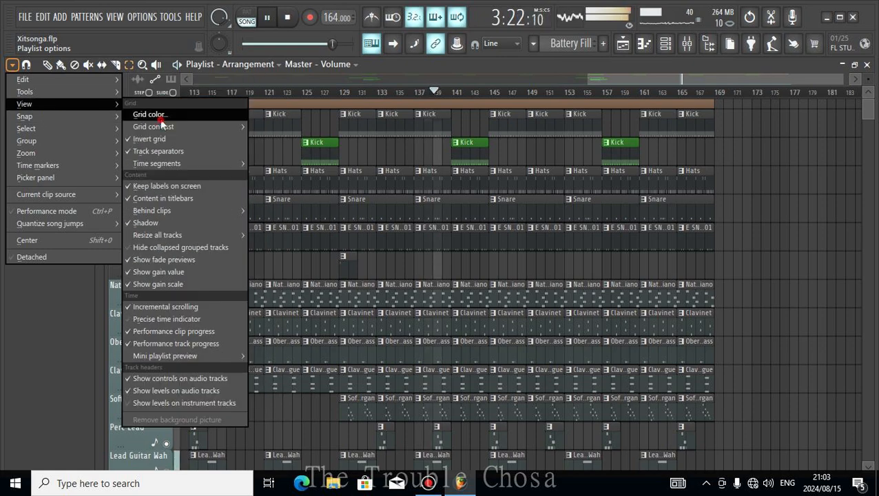
left_click(155, 115)
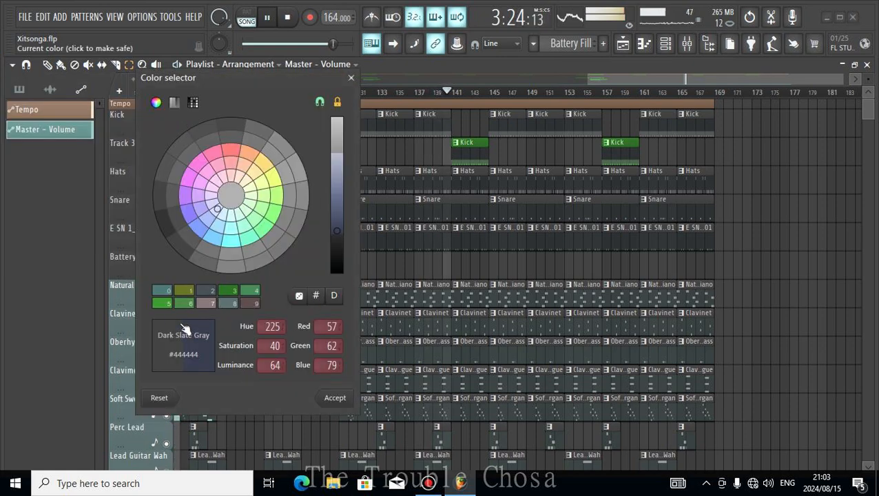
left_click(165, 291)
left_click(335, 399)
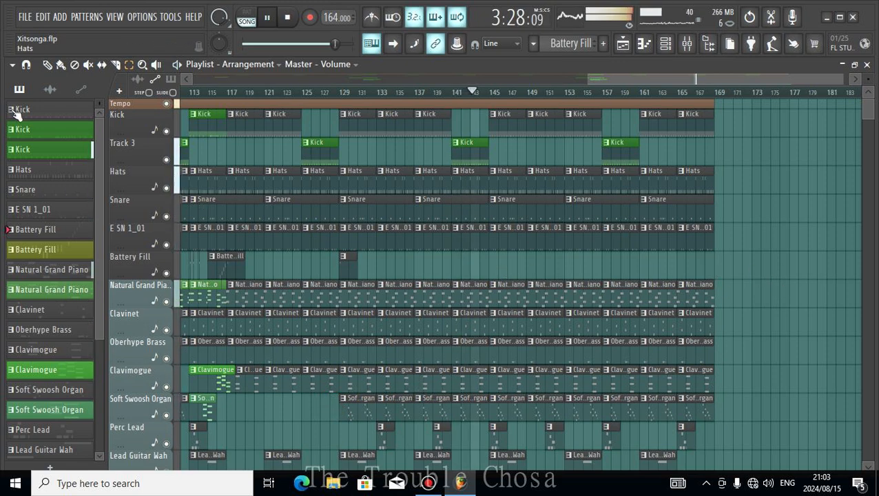
left_click(24, 17)
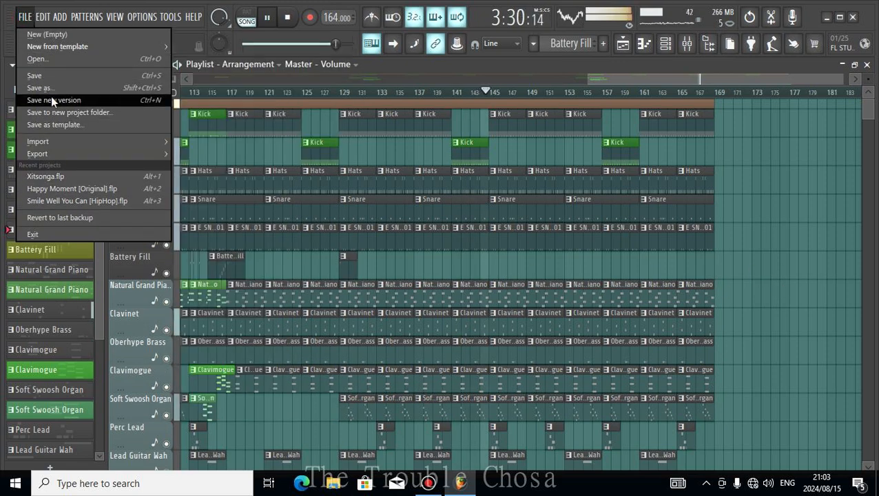
left_click(577, 77)
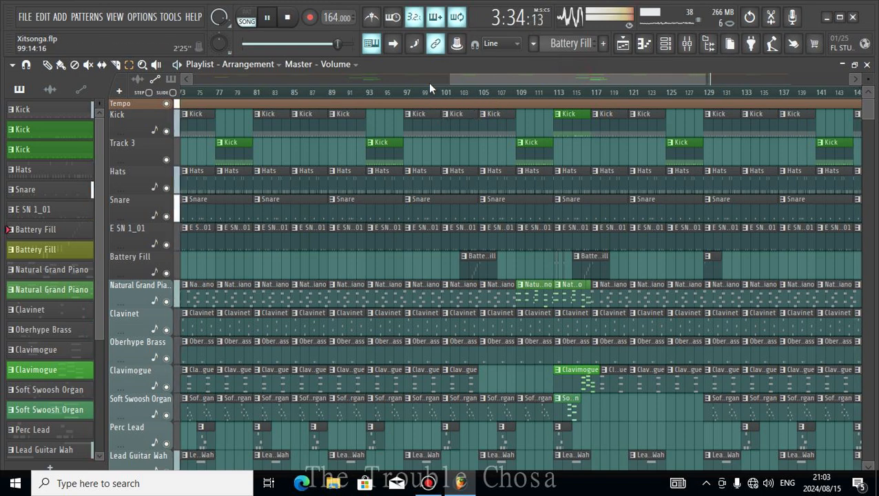
scroll(433, 91, "down", 5)
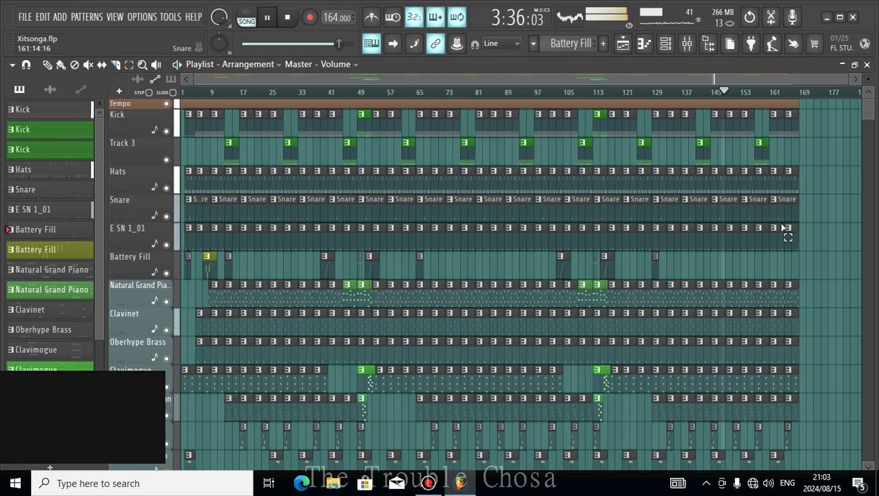
scroll(792, 236, "down", 6)
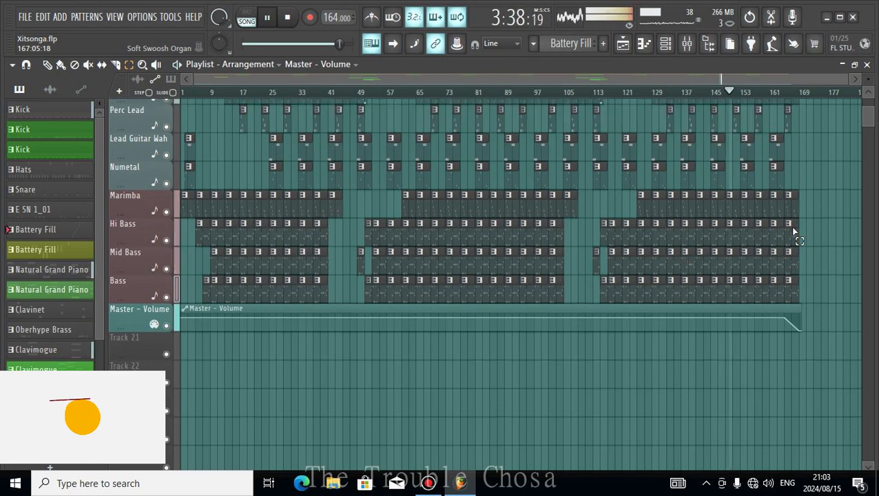
scroll(792, 233, "up", 7)
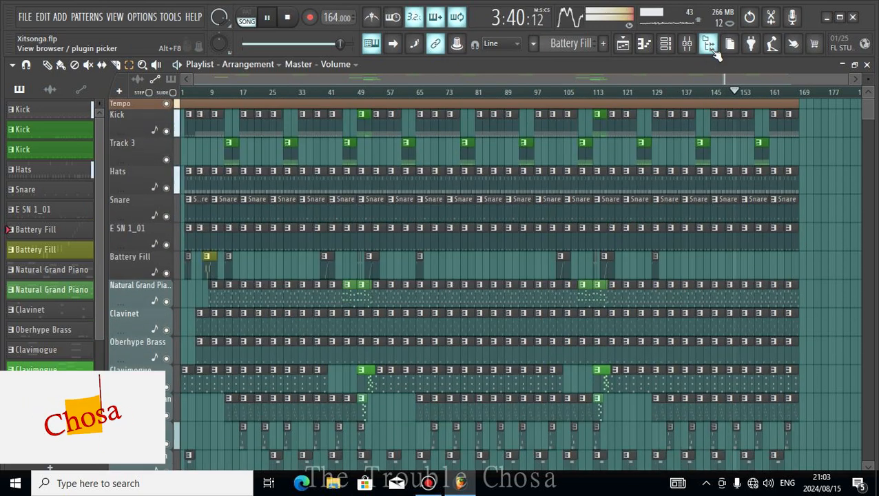
Show the browser beside the playlist, collapse its expanded folders and look through the top-level list.
left_click(714, 51)
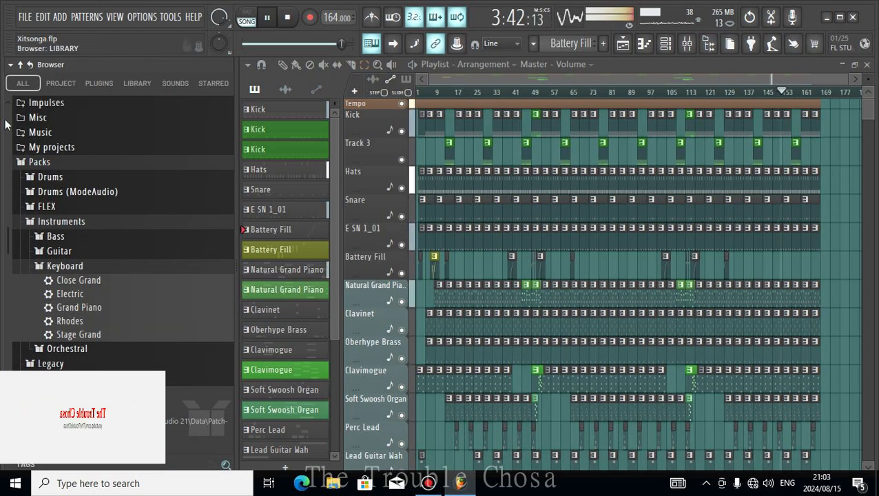
left_click(20, 65)
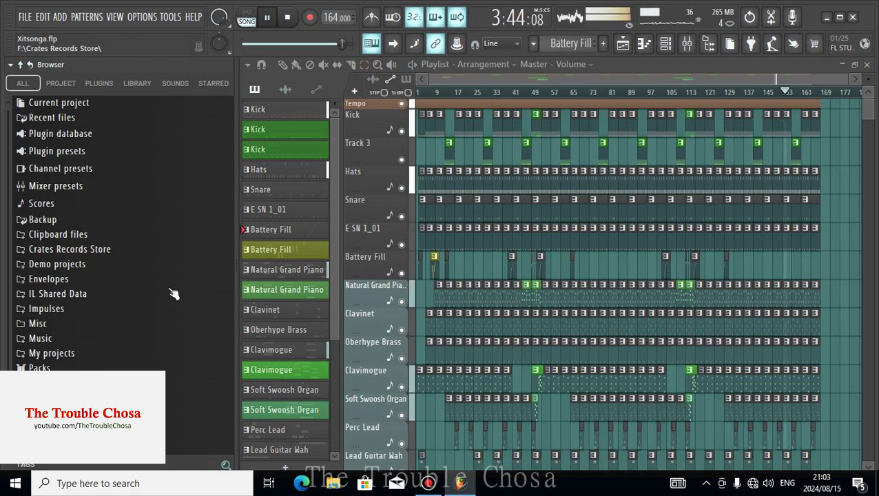
scroll(138, 275, "down", 2)
scroll(177, 292, "up", 2)
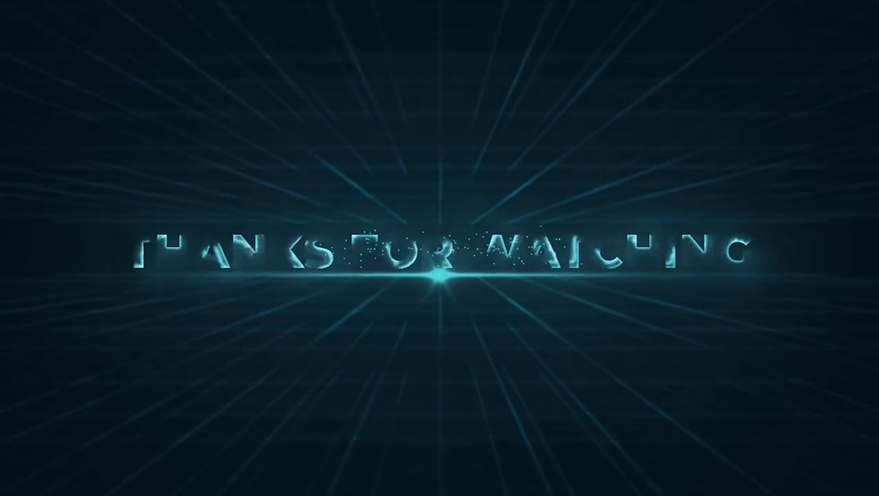